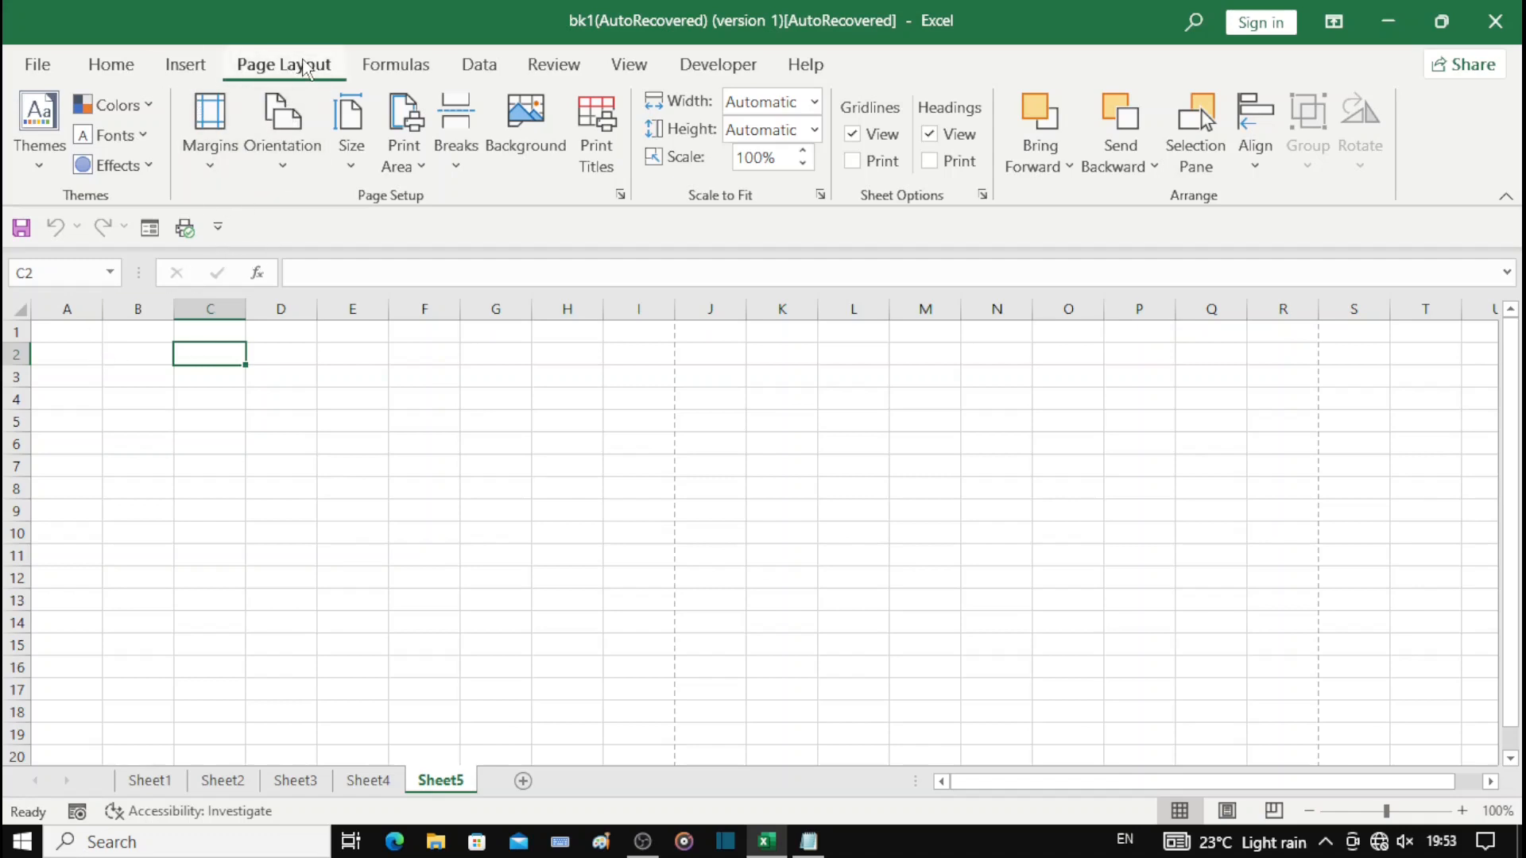
Step: Set the worksheet's paper size to A4
{"action": "left_click", "coordinate": [355, 145]}
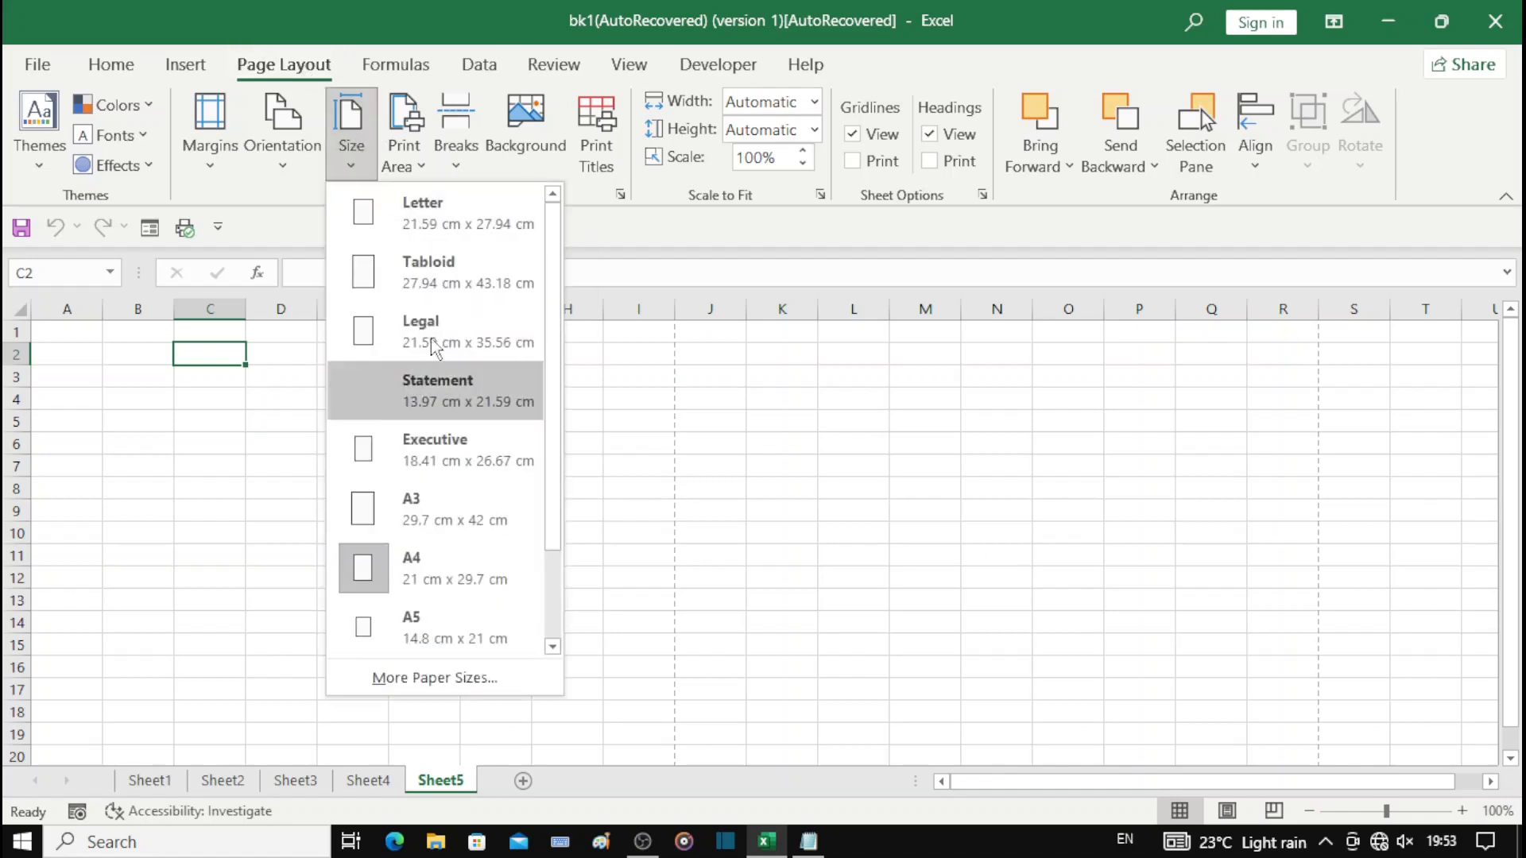
{"action": "left_click", "coordinate": [427, 580]}
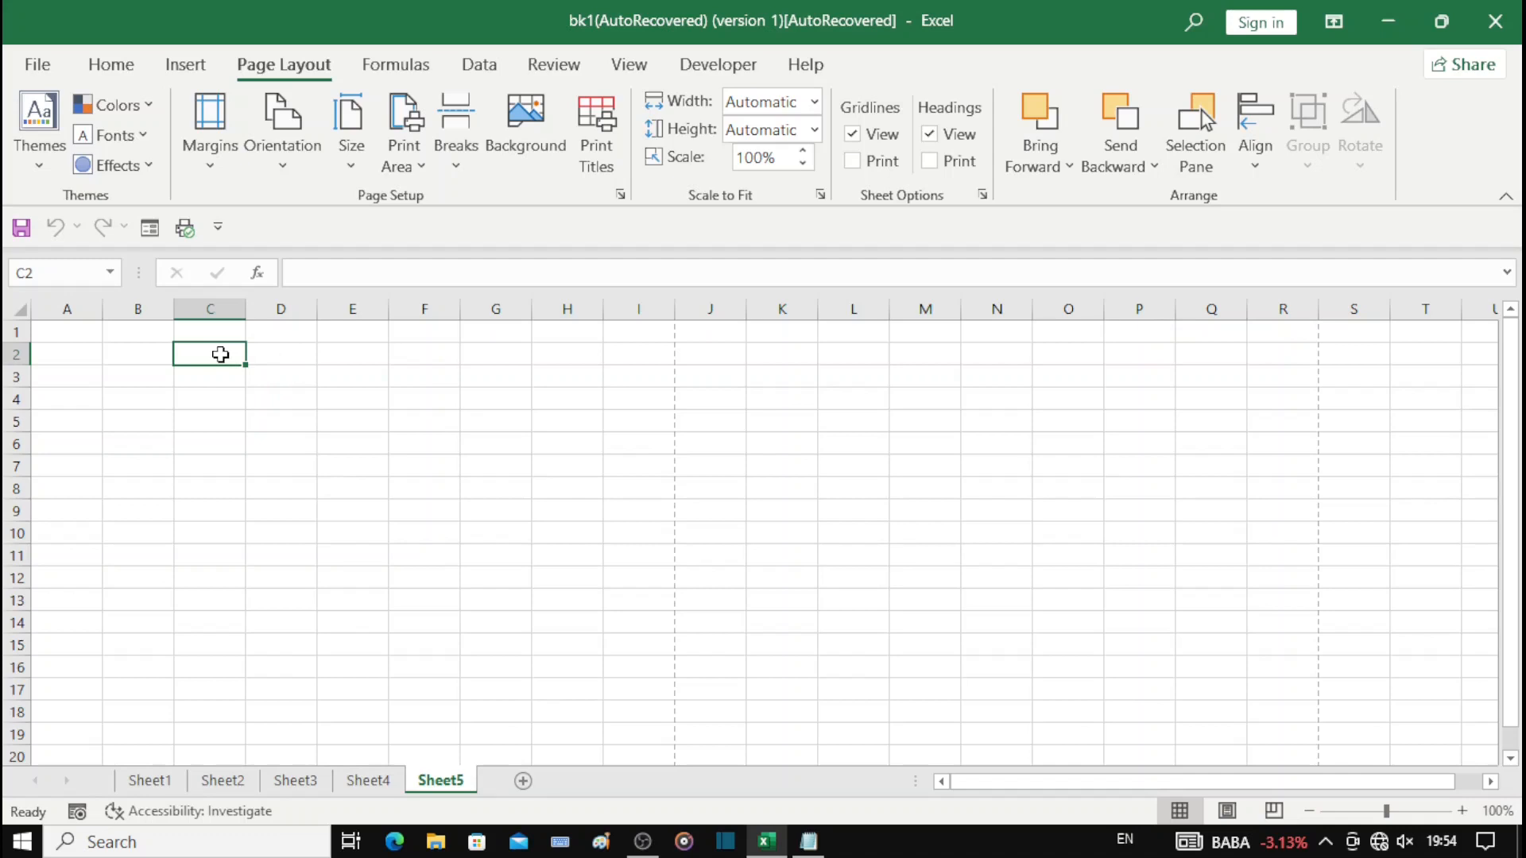
Step: Paste "Sai Computers Huk" from the clipboard history into C2 and format it bold at font size 14
{"action": "key", "text": "super+v"}
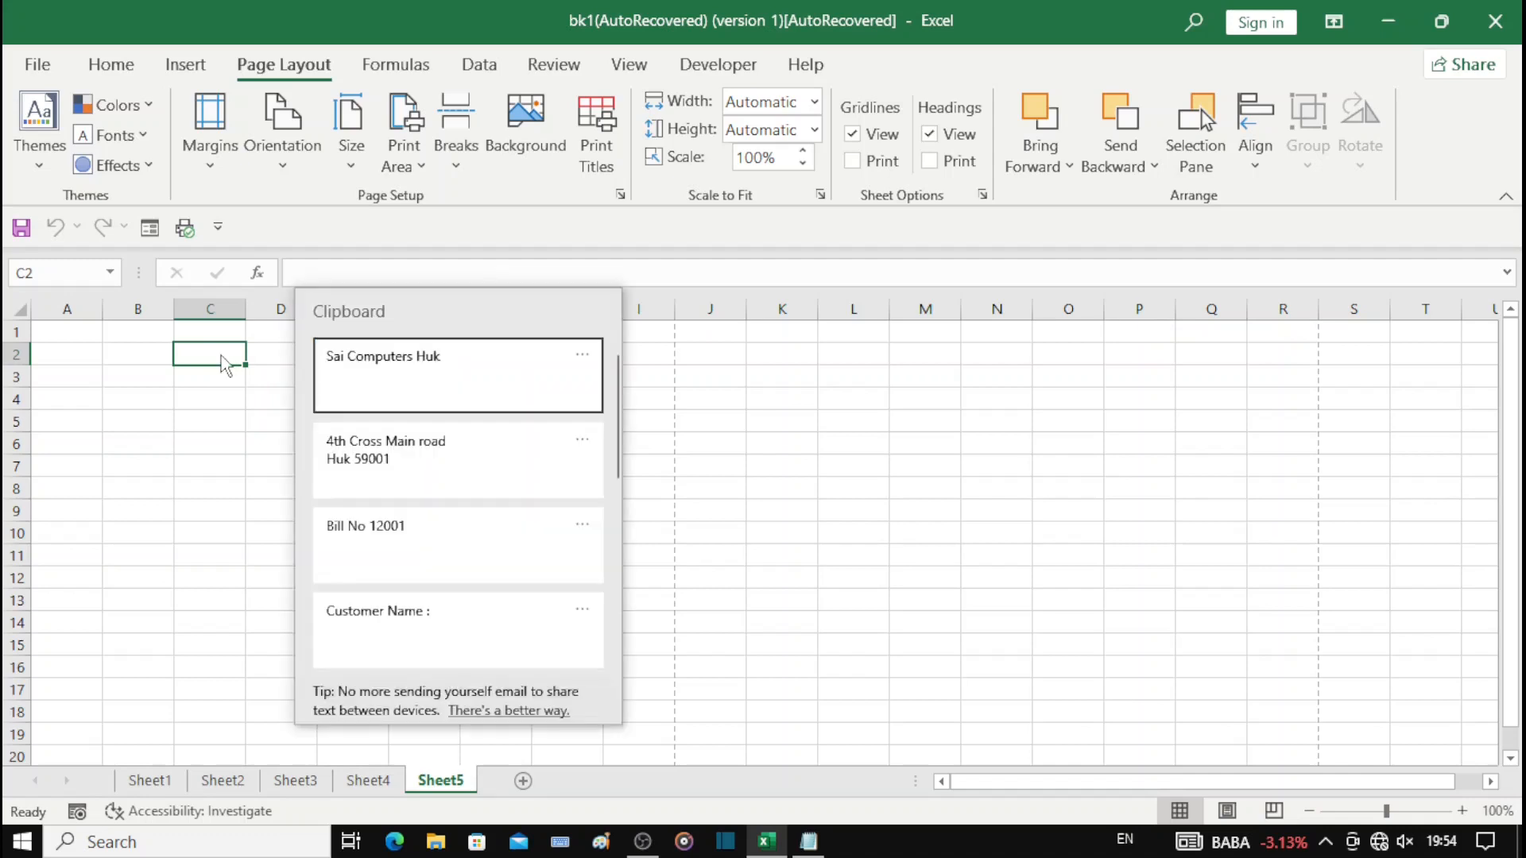
{"action": "left_click", "coordinate": [368, 374]}
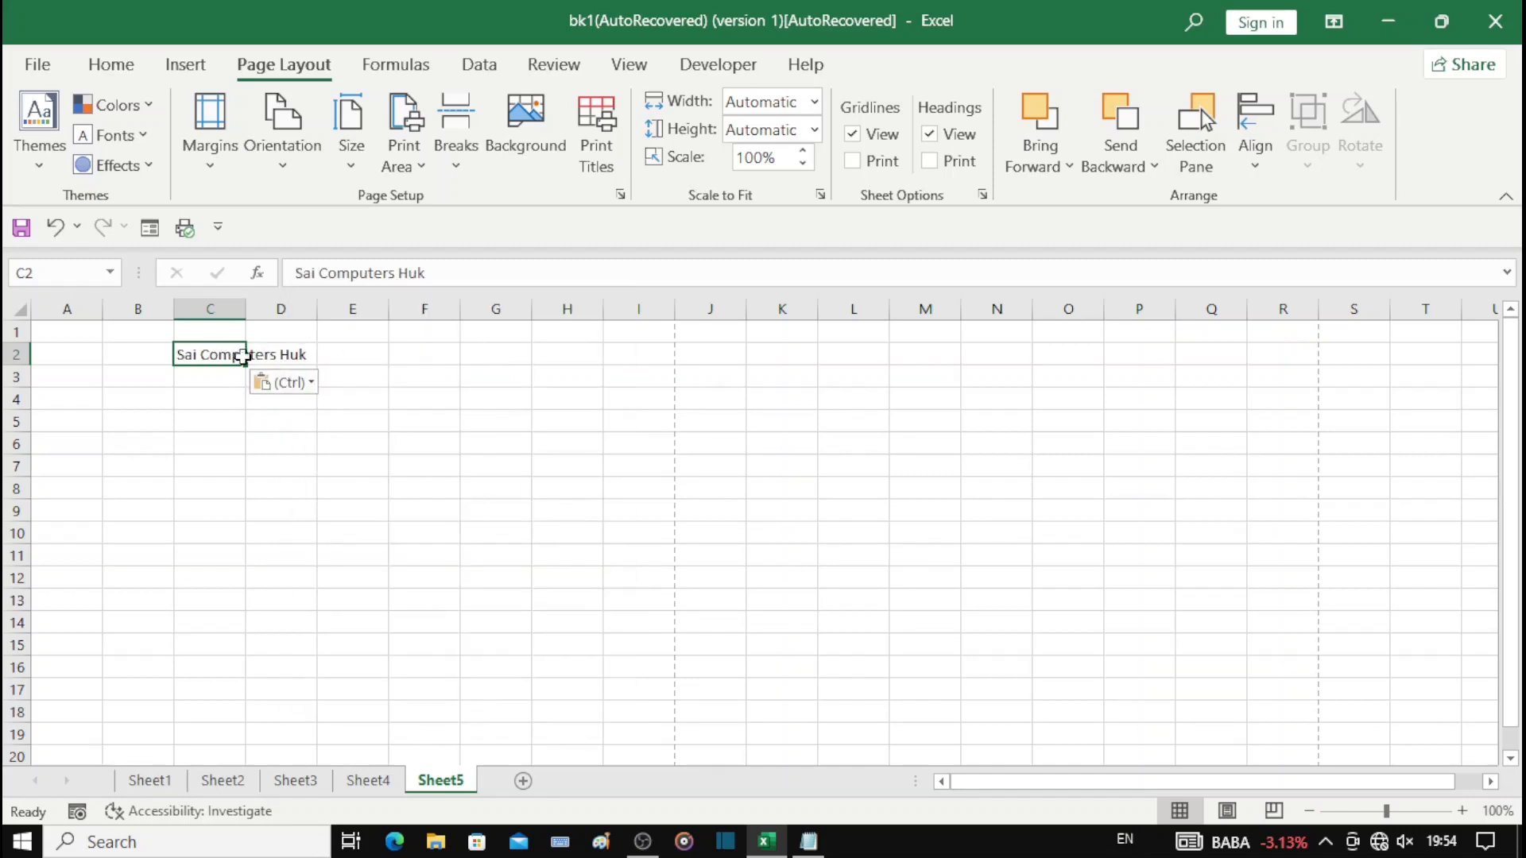
{"action": "left_click_drag", "start_coordinate": [243, 355], "coordinate": [279, 350]}
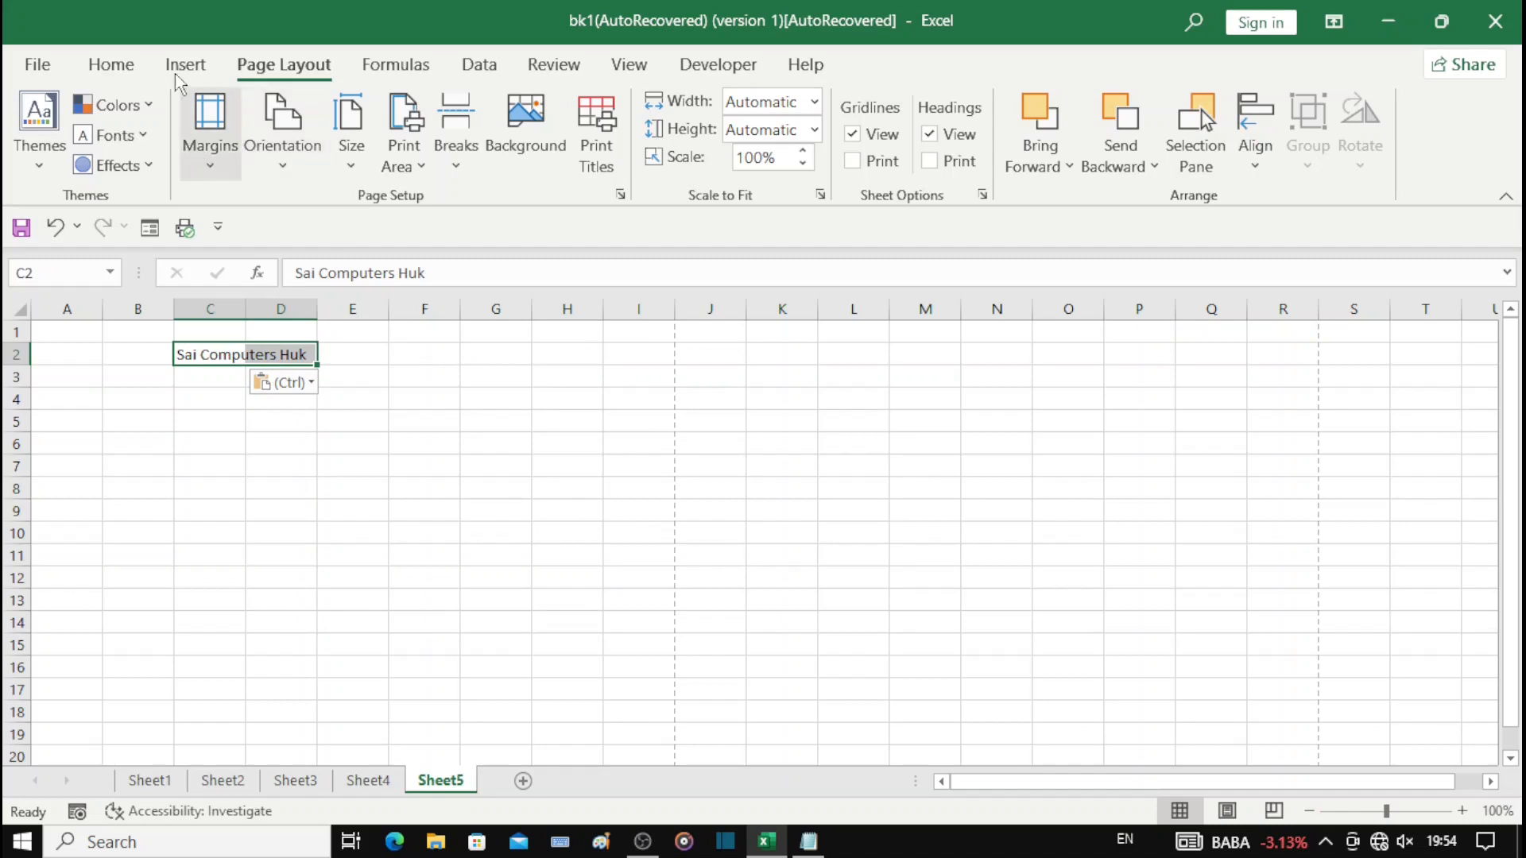
{"action": "left_click", "coordinate": [121, 70]}
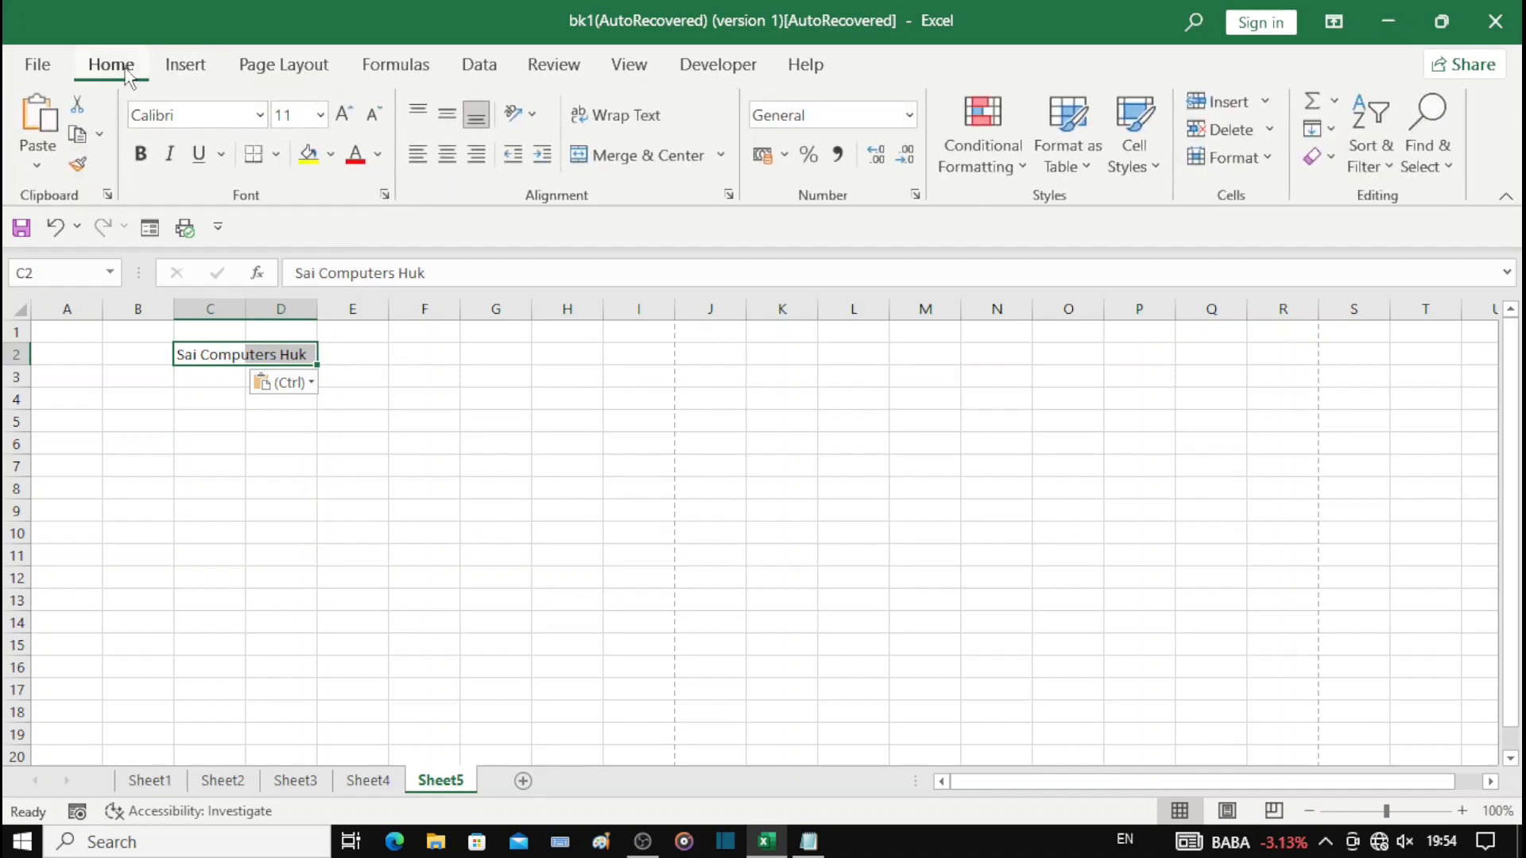
{"action": "left_click", "coordinate": [347, 115]}
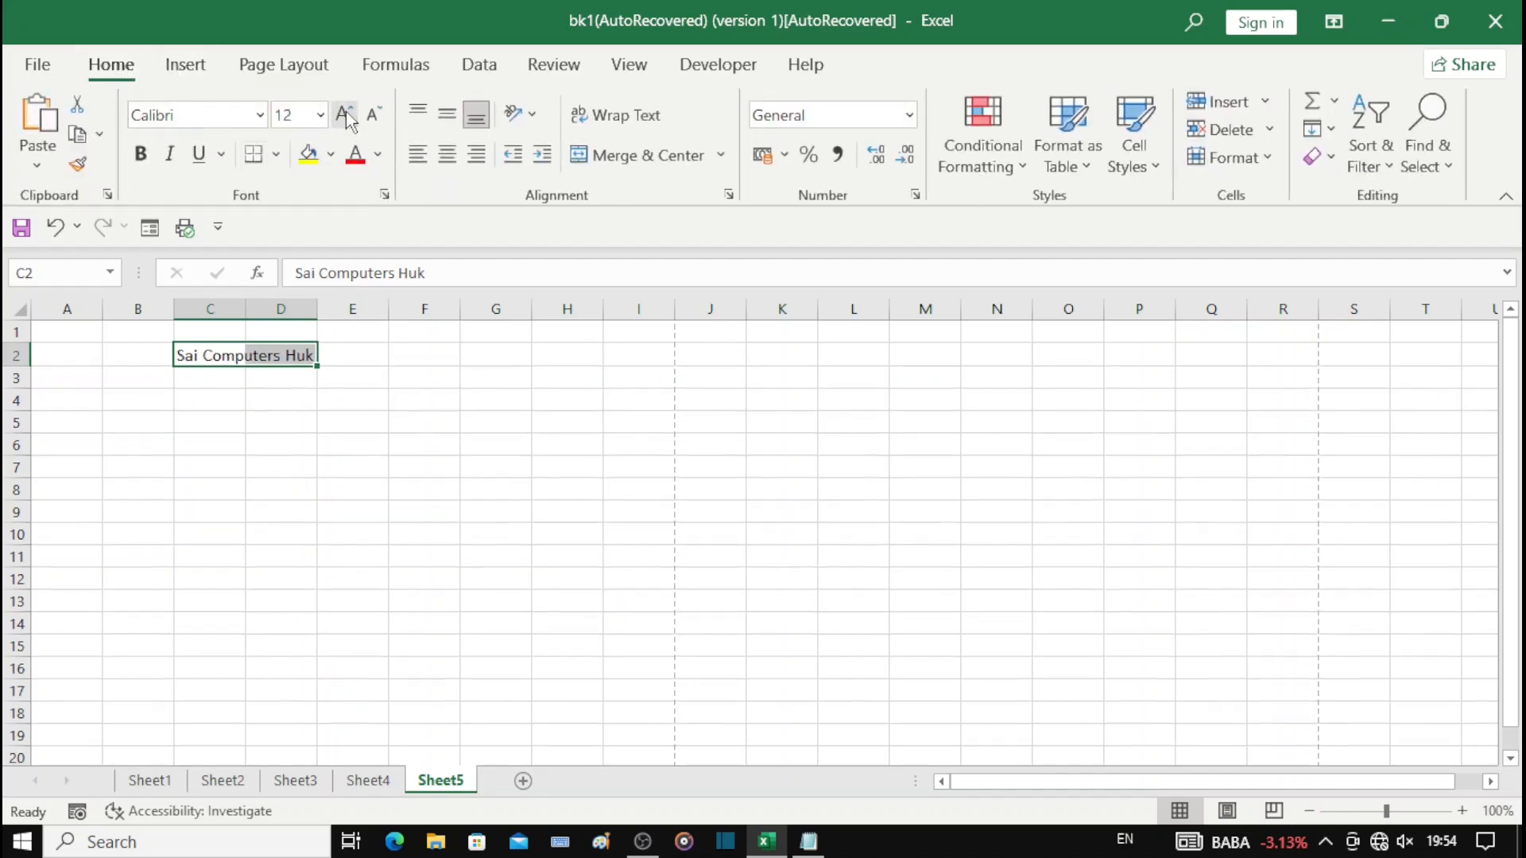
{"action": "left_click", "coordinate": [347, 116]}
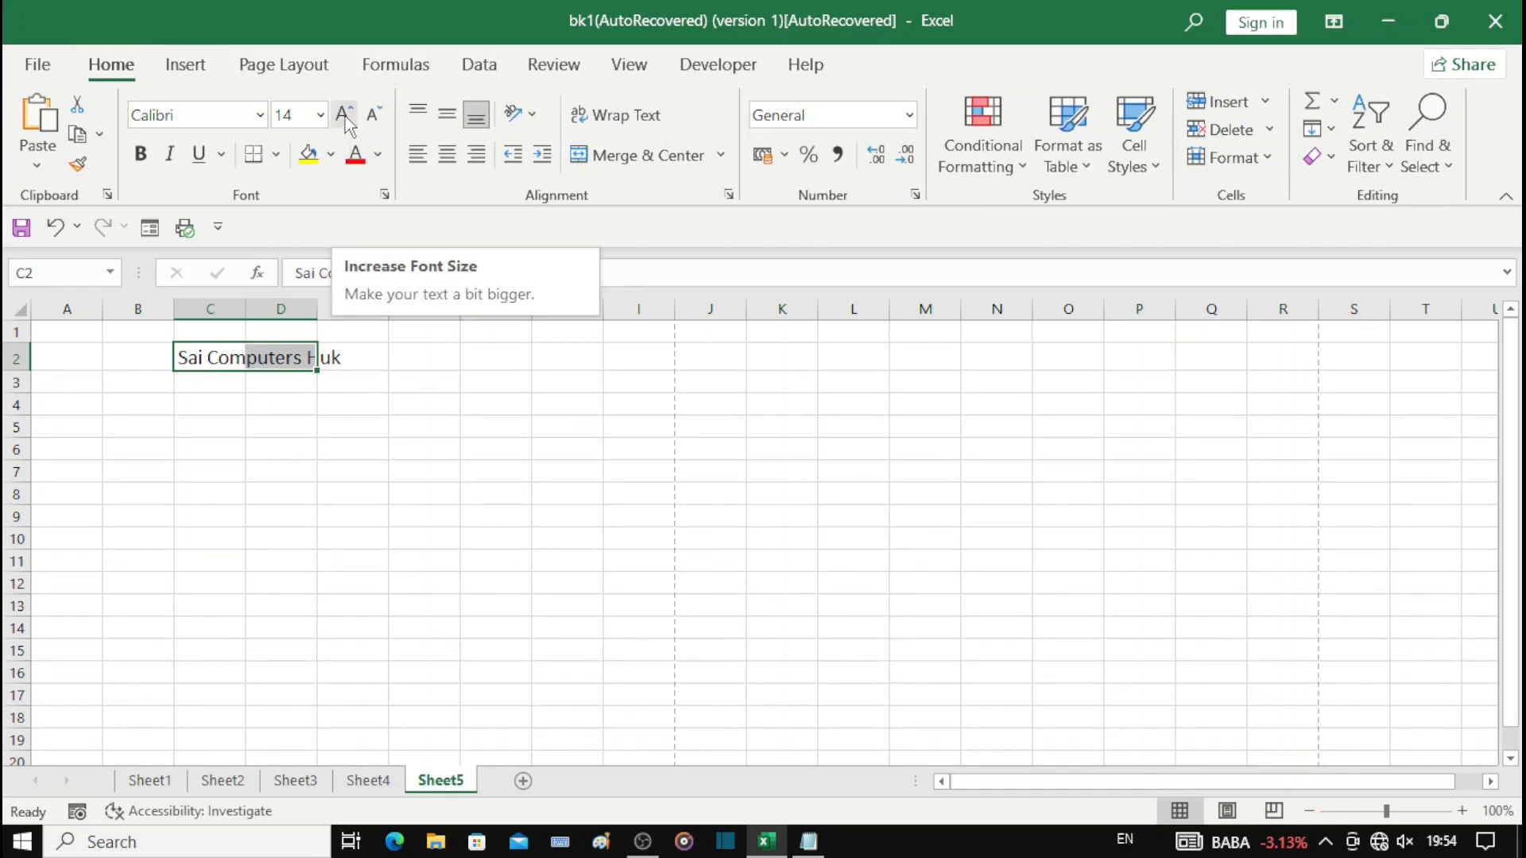
{"action": "left_click", "coordinate": [144, 156]}
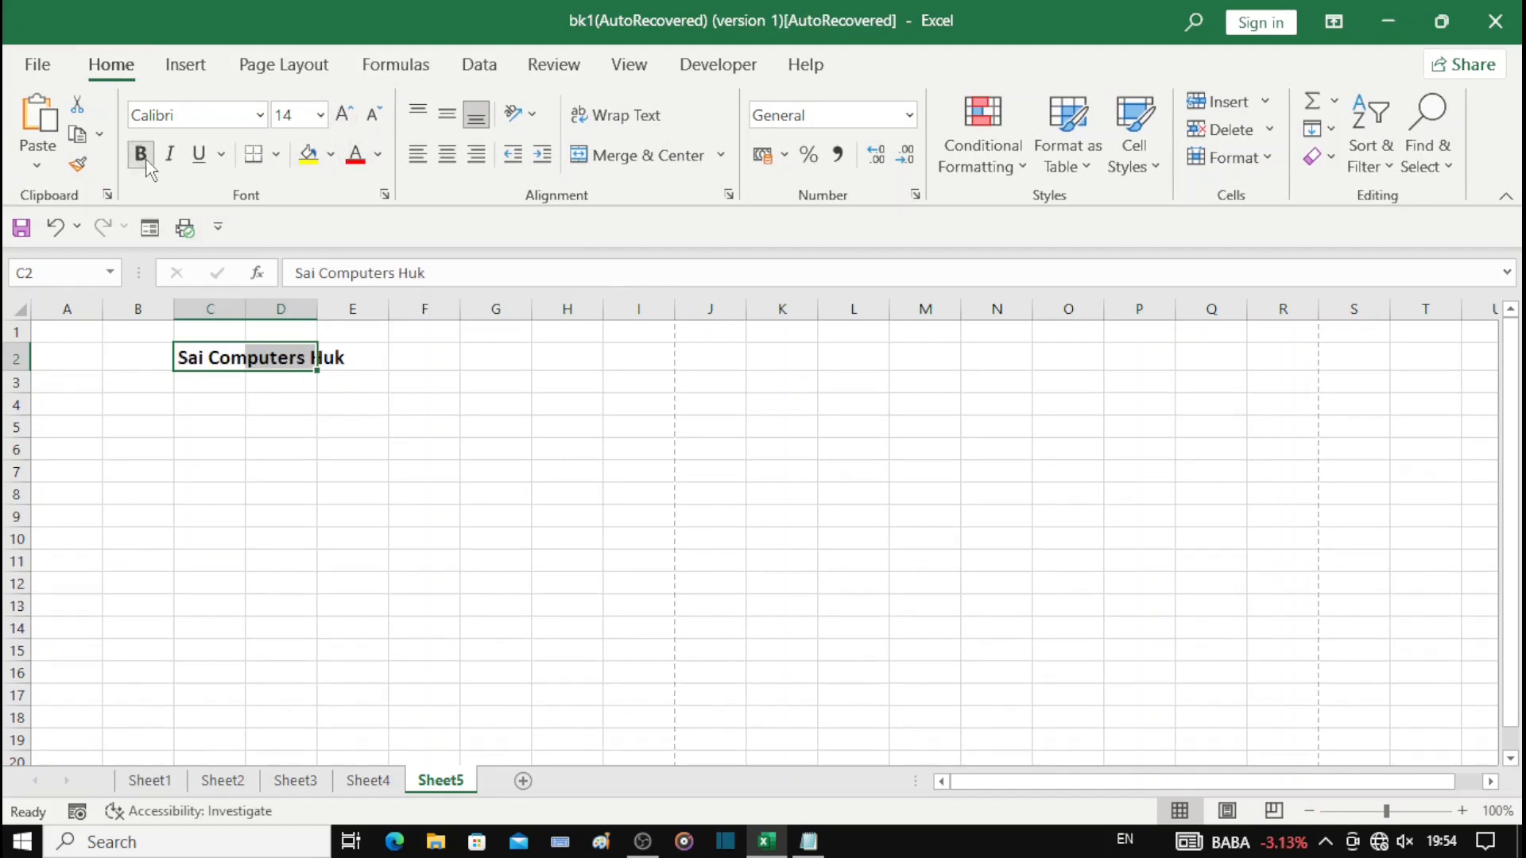
{"action": "left_click", "coordinate": [352, 396]}
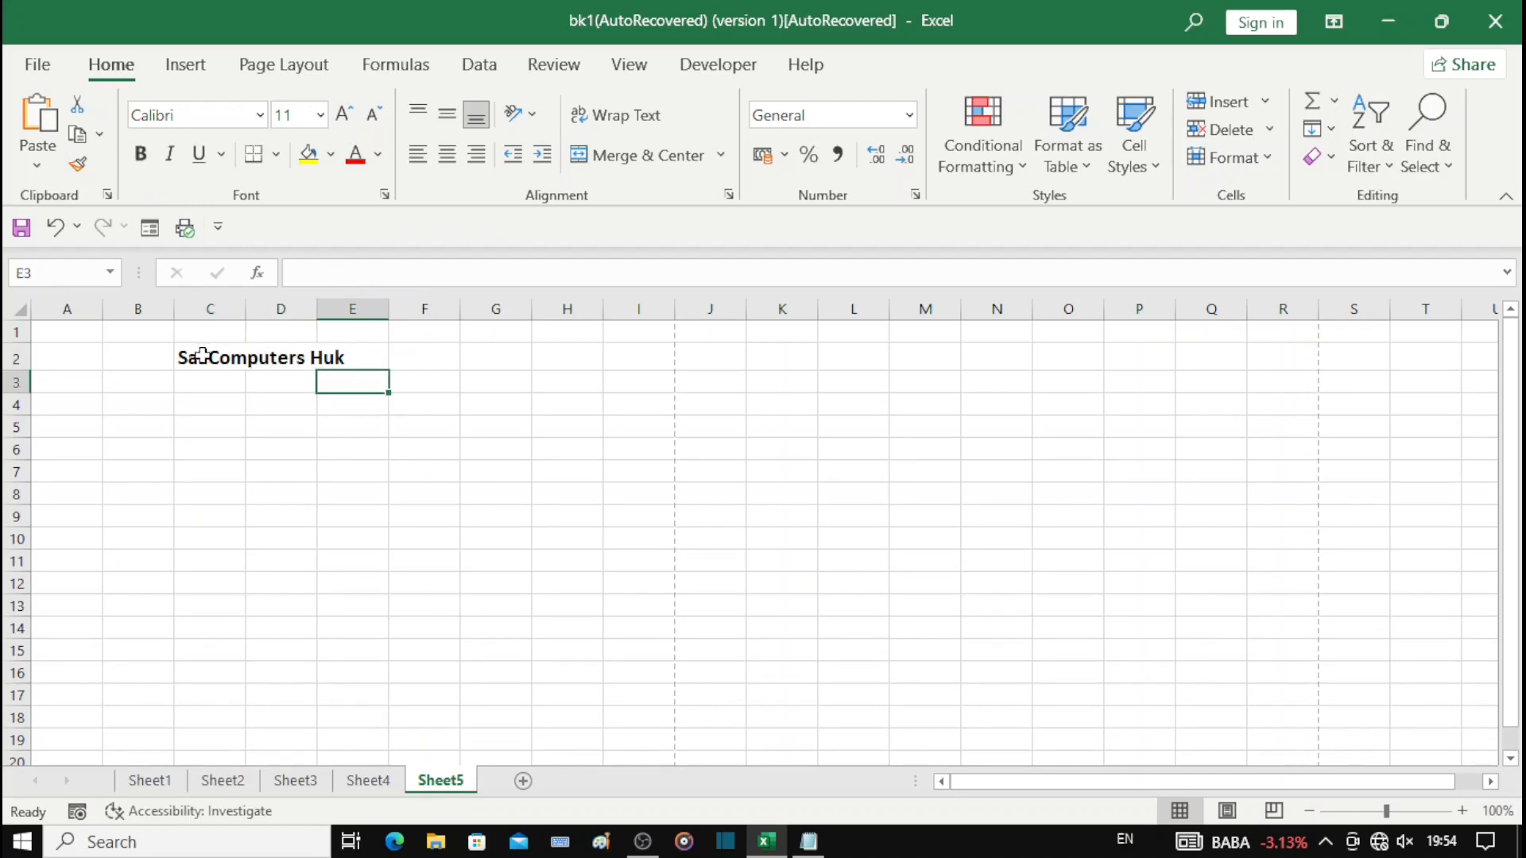
Step: Paste the shop's two-line address from the clipboard history into C3:C4 and format it bold at font size 12
{"action": "left_click", "coordinate": [226, 382]}
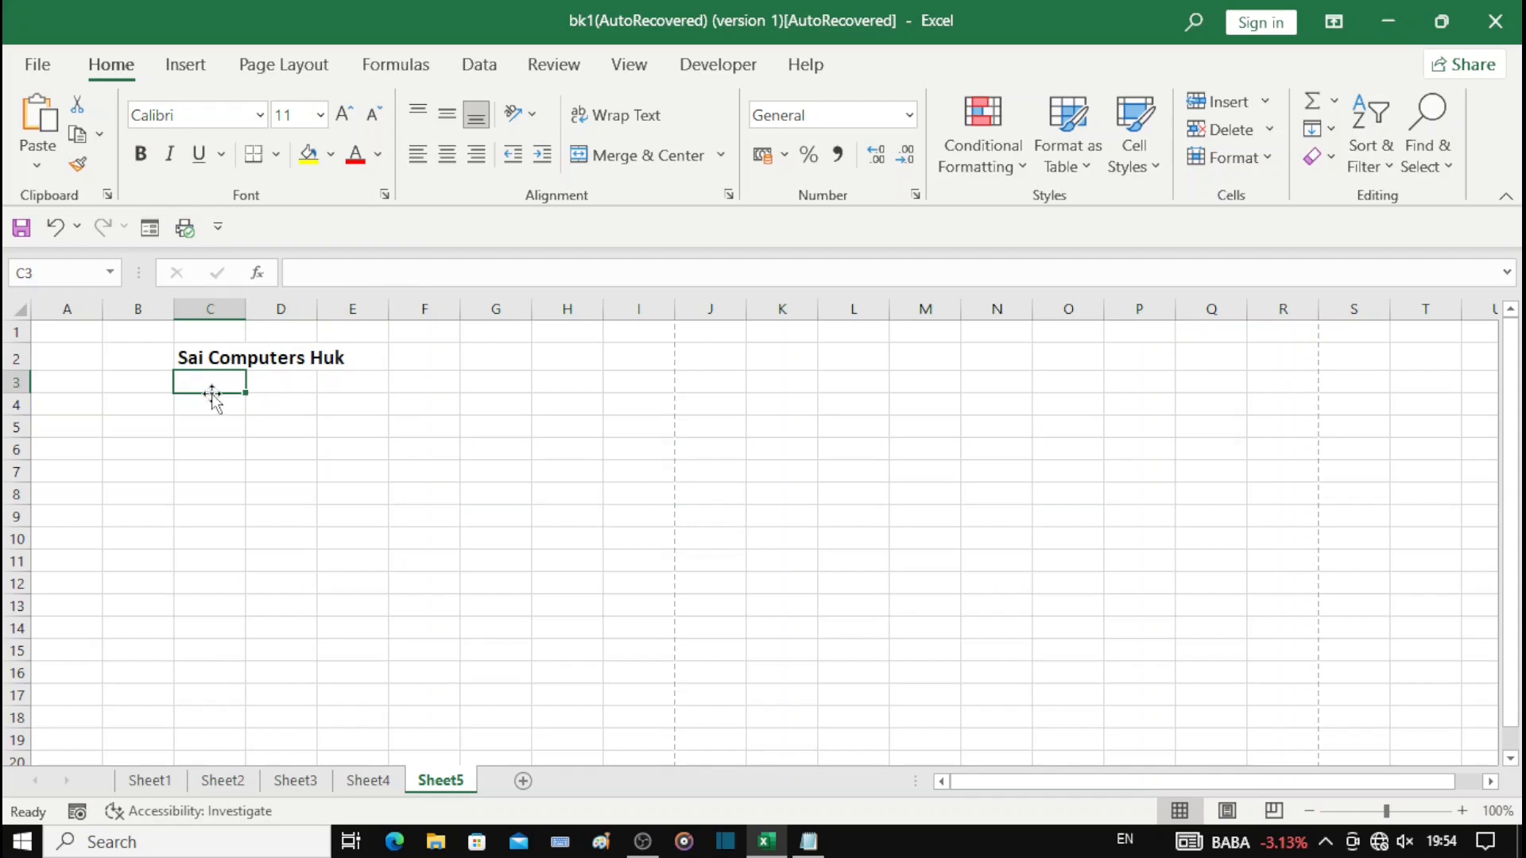
{"action": "key", "text": "super+v"}
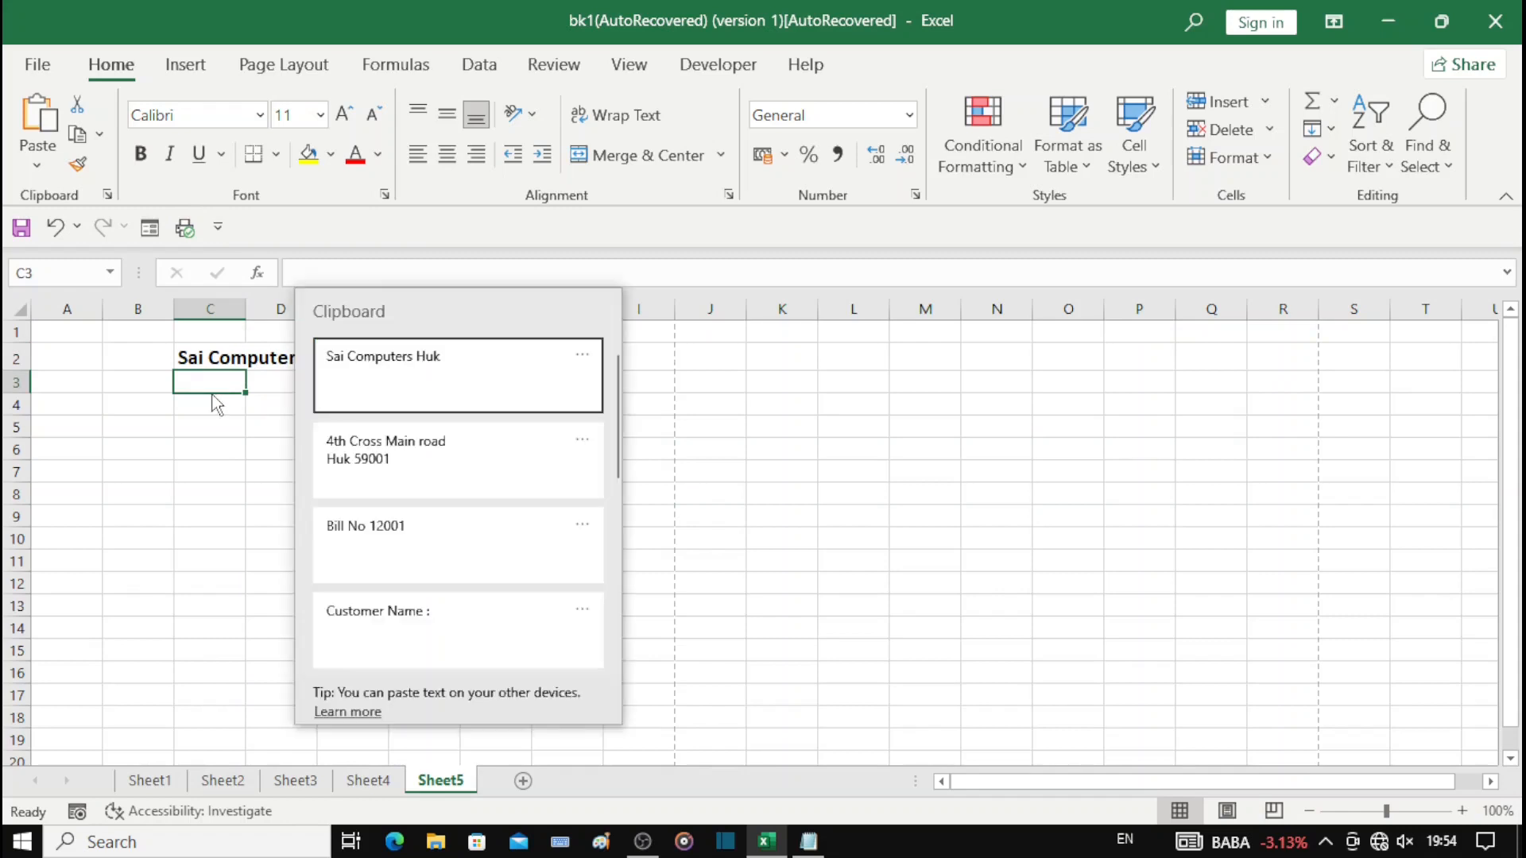
{"action": "left_click", "coordinate": [400, 453]}
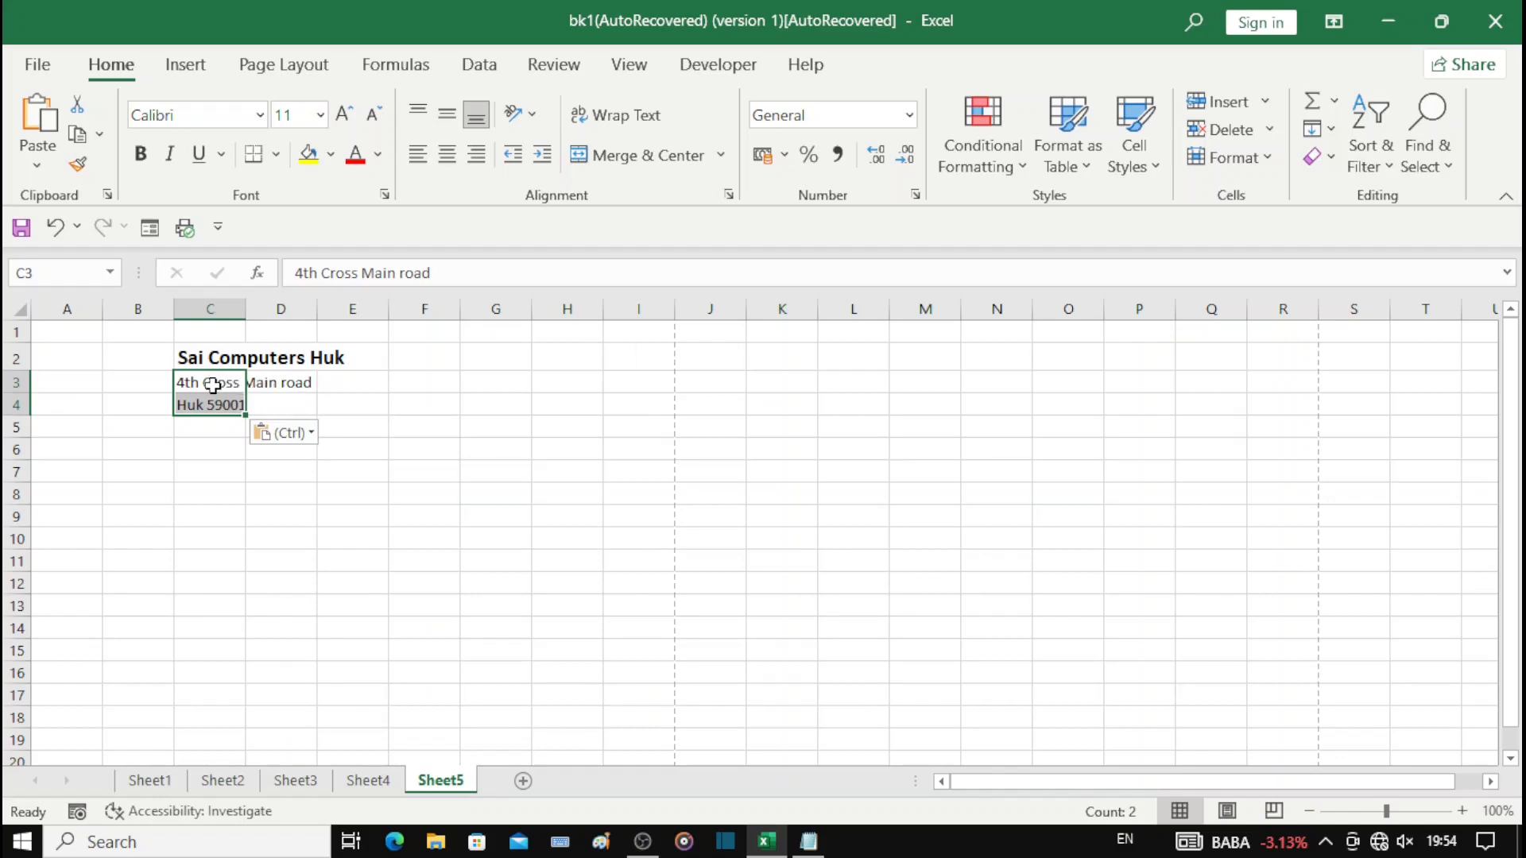
{"action": "left_click", "coordinate": [344, 115]}
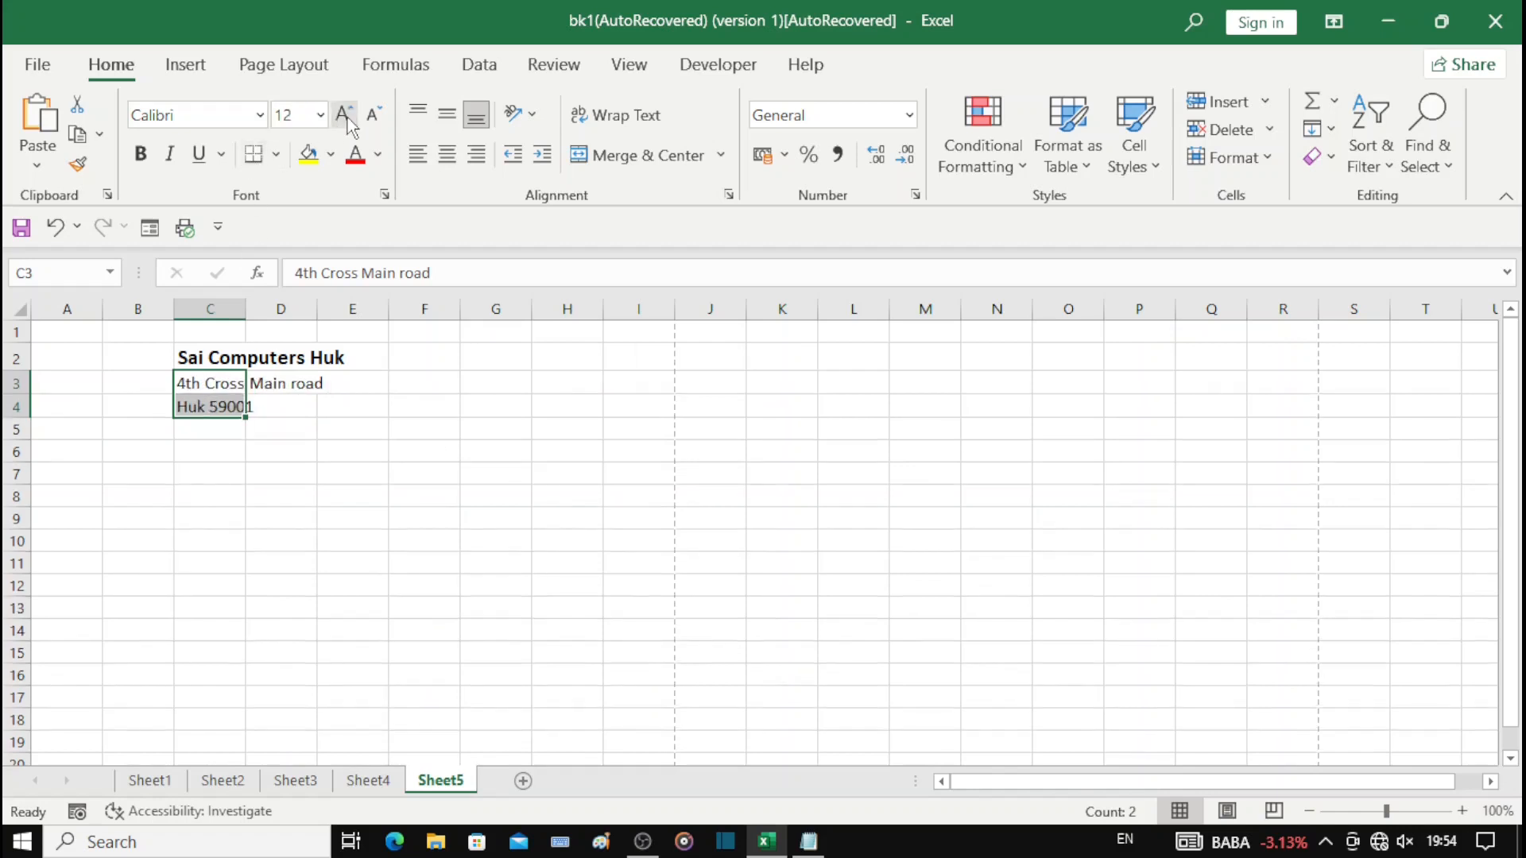
{"action": "left_click", "coordinate": [140, 155]}
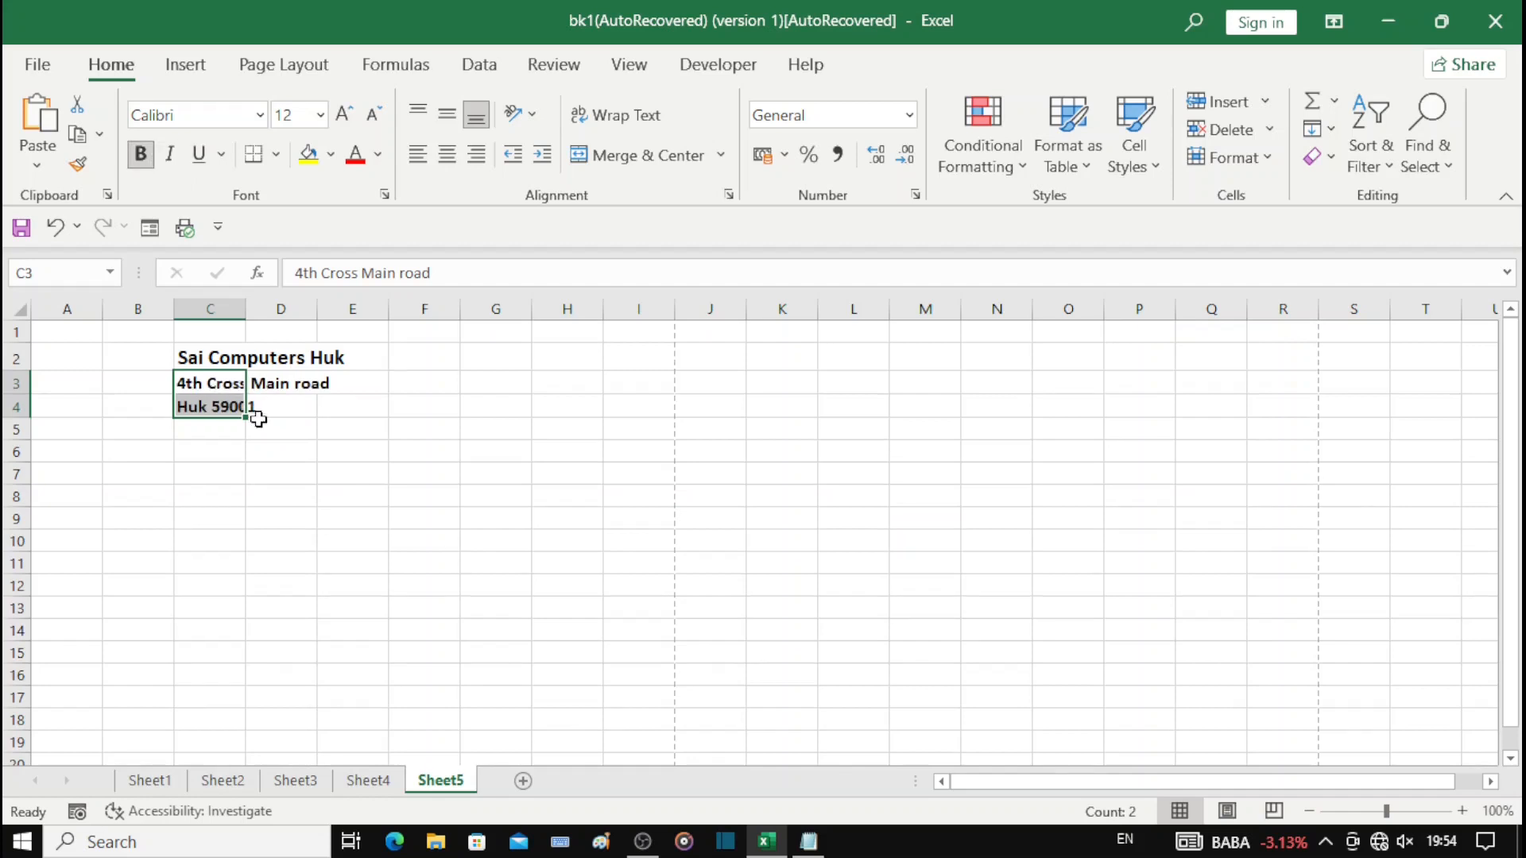
Step: Increase the shop name in C2 to font size 16
{"action": "left_click", "coordinate": [196, 352]}
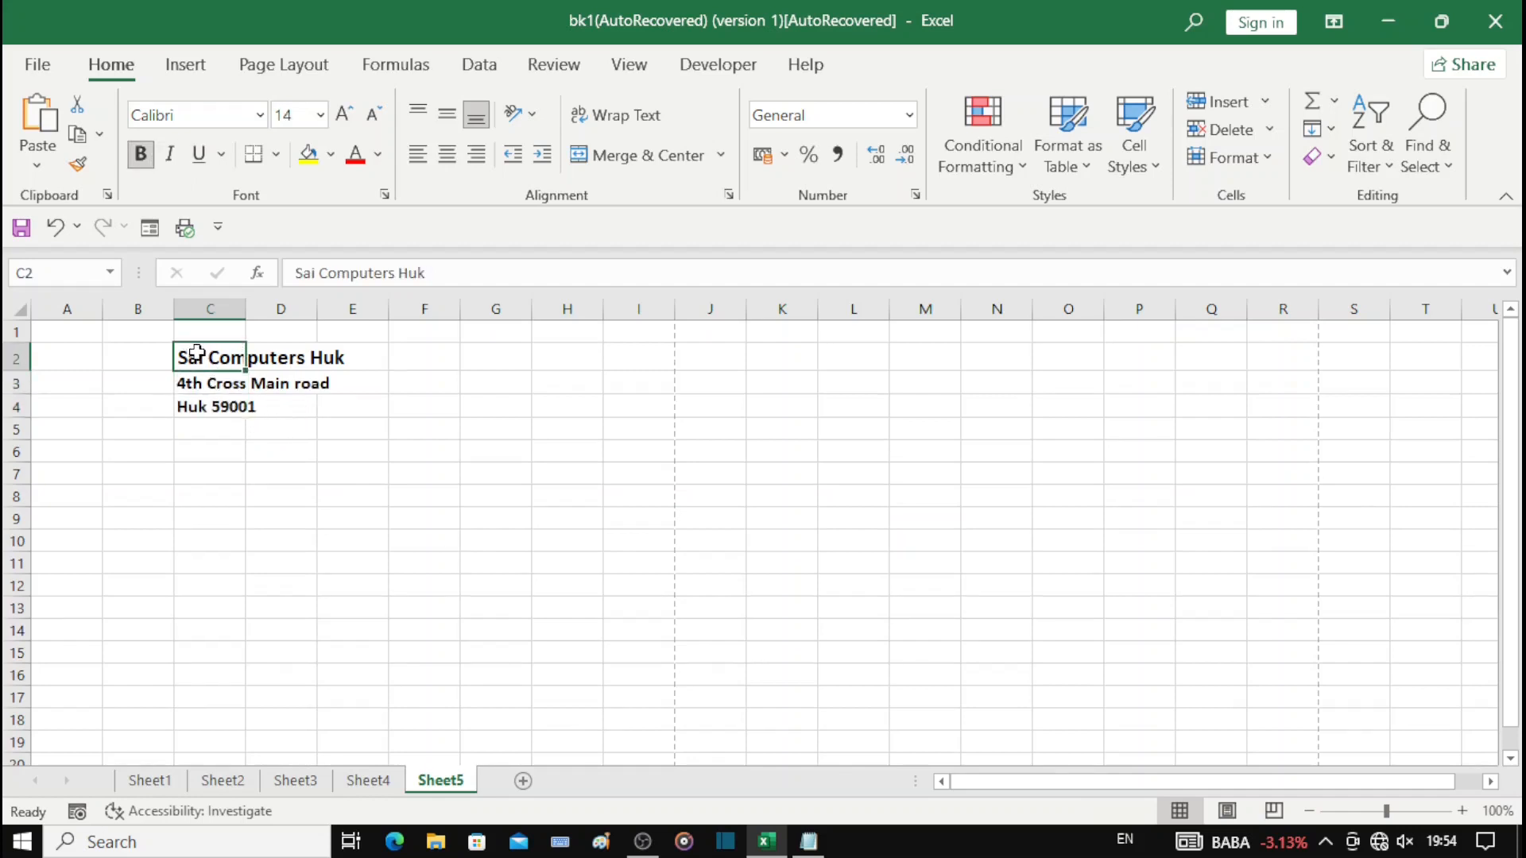
{"action": "left_click", "coordinate": [336, 123]}
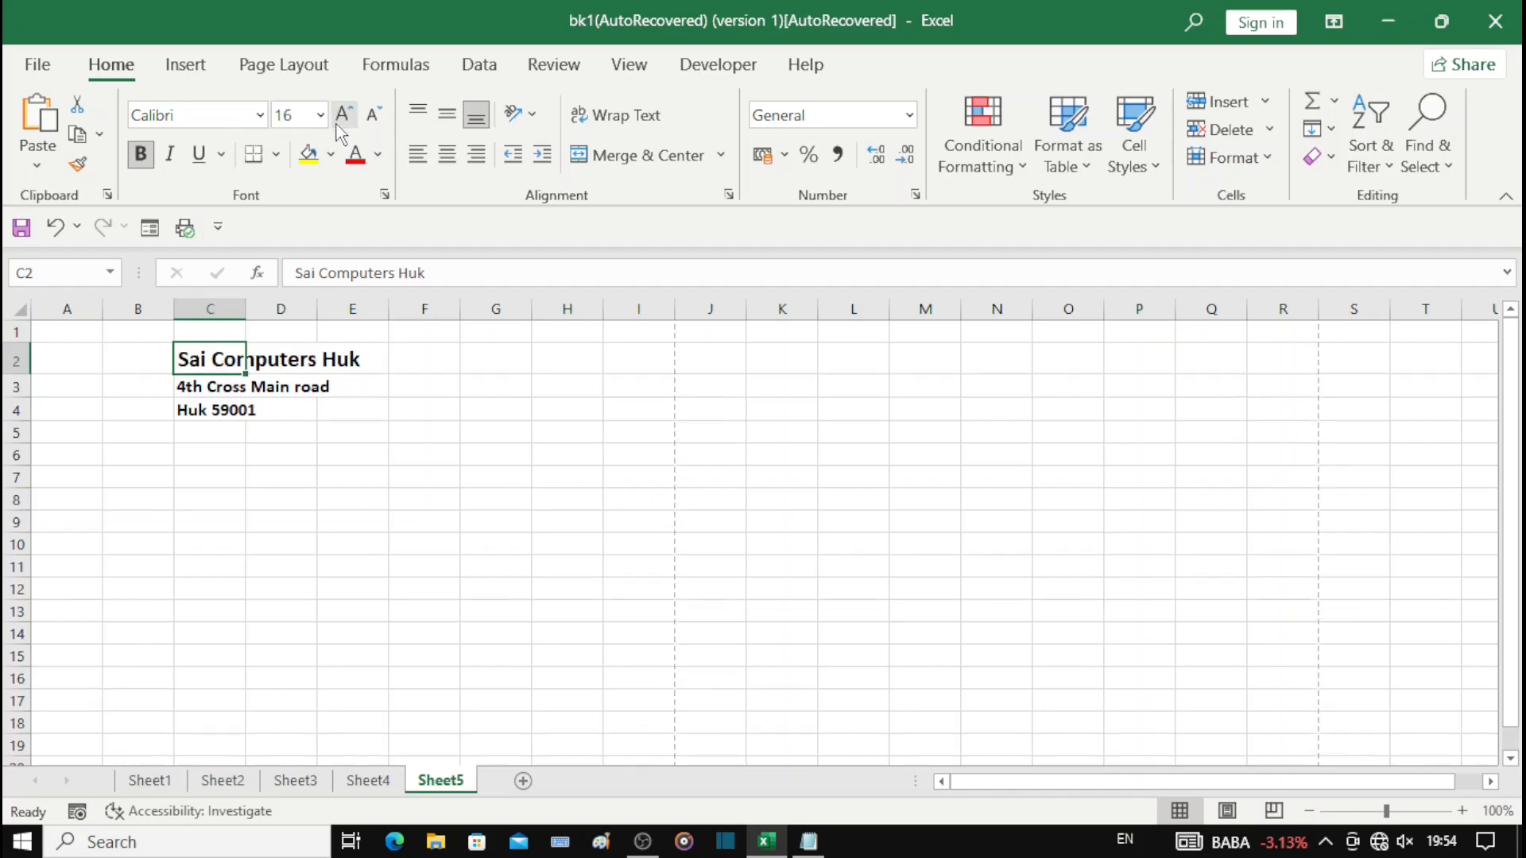
Step: Paste the bill number line into B6 and the "Customer Name :" label into E6 from the clipboard history
{"action": "left_click", "coordinate": [128, 454]}
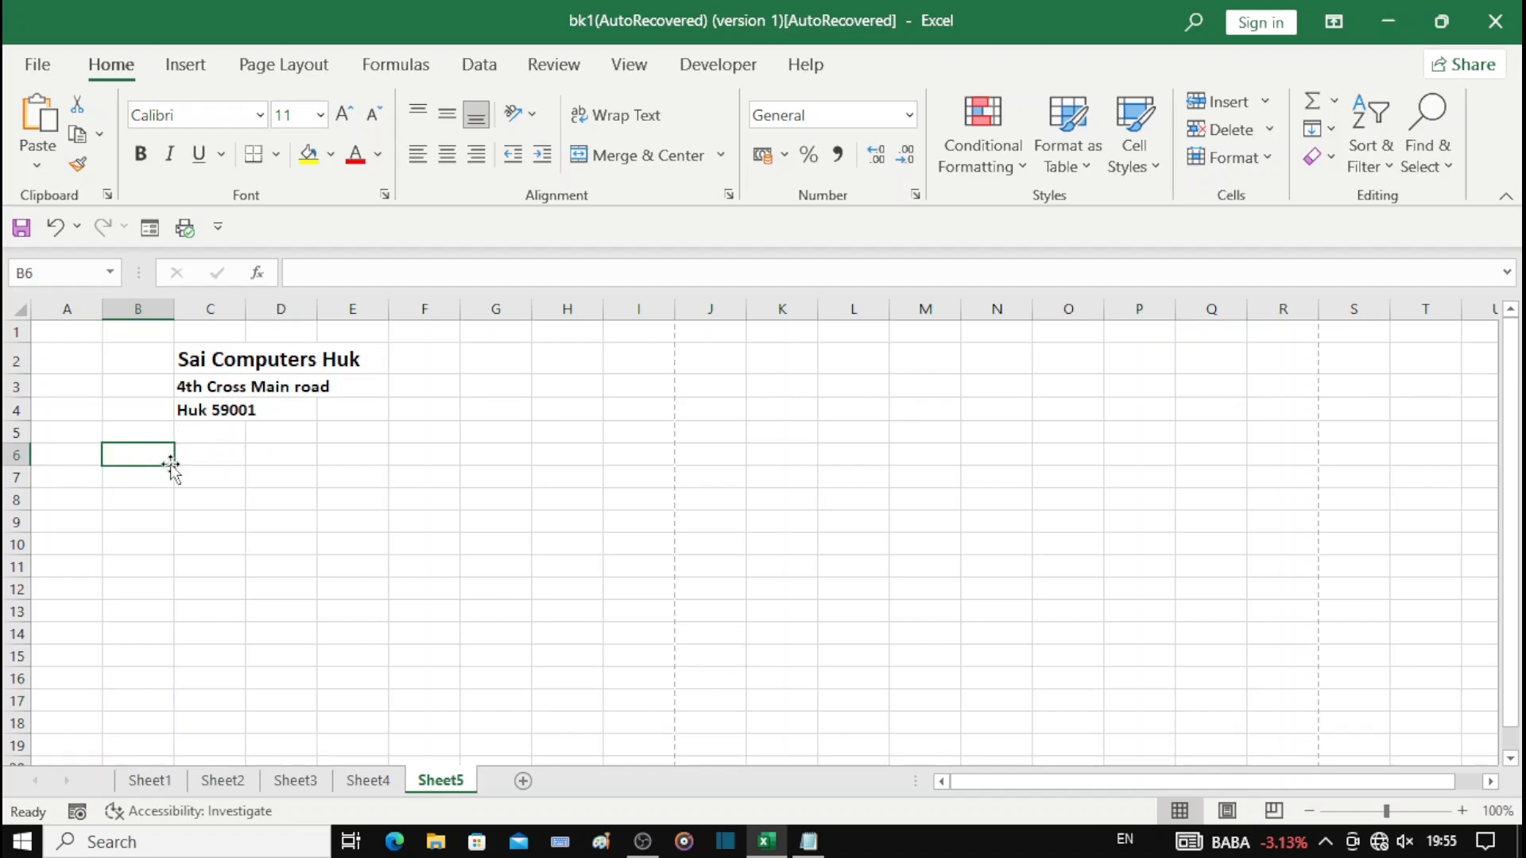
{"action": "key", "text": "super+v"}
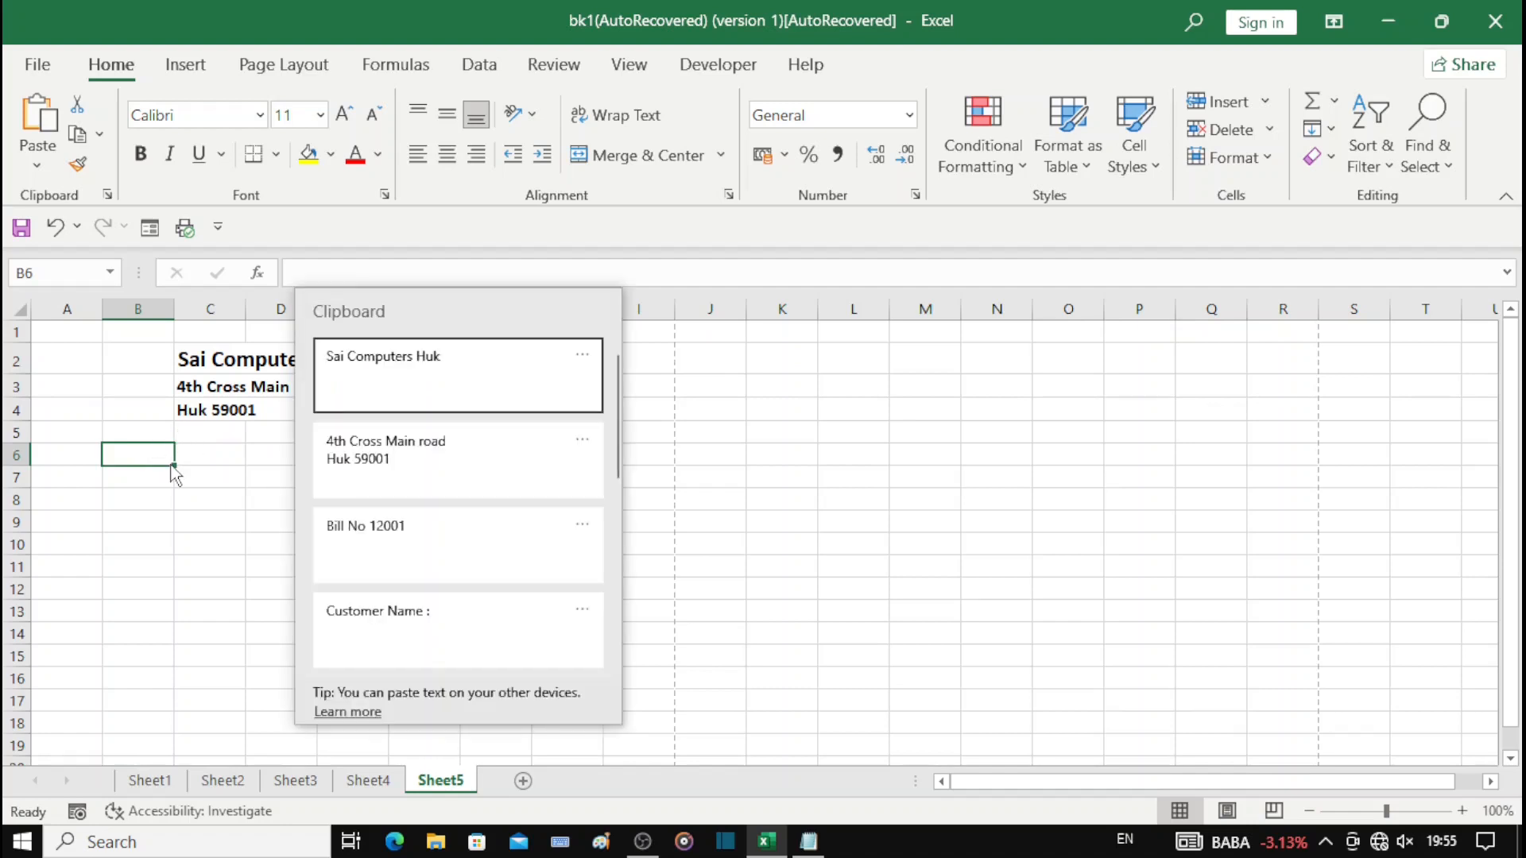
{"action": "left_click", "coordinate": [401, 554]}
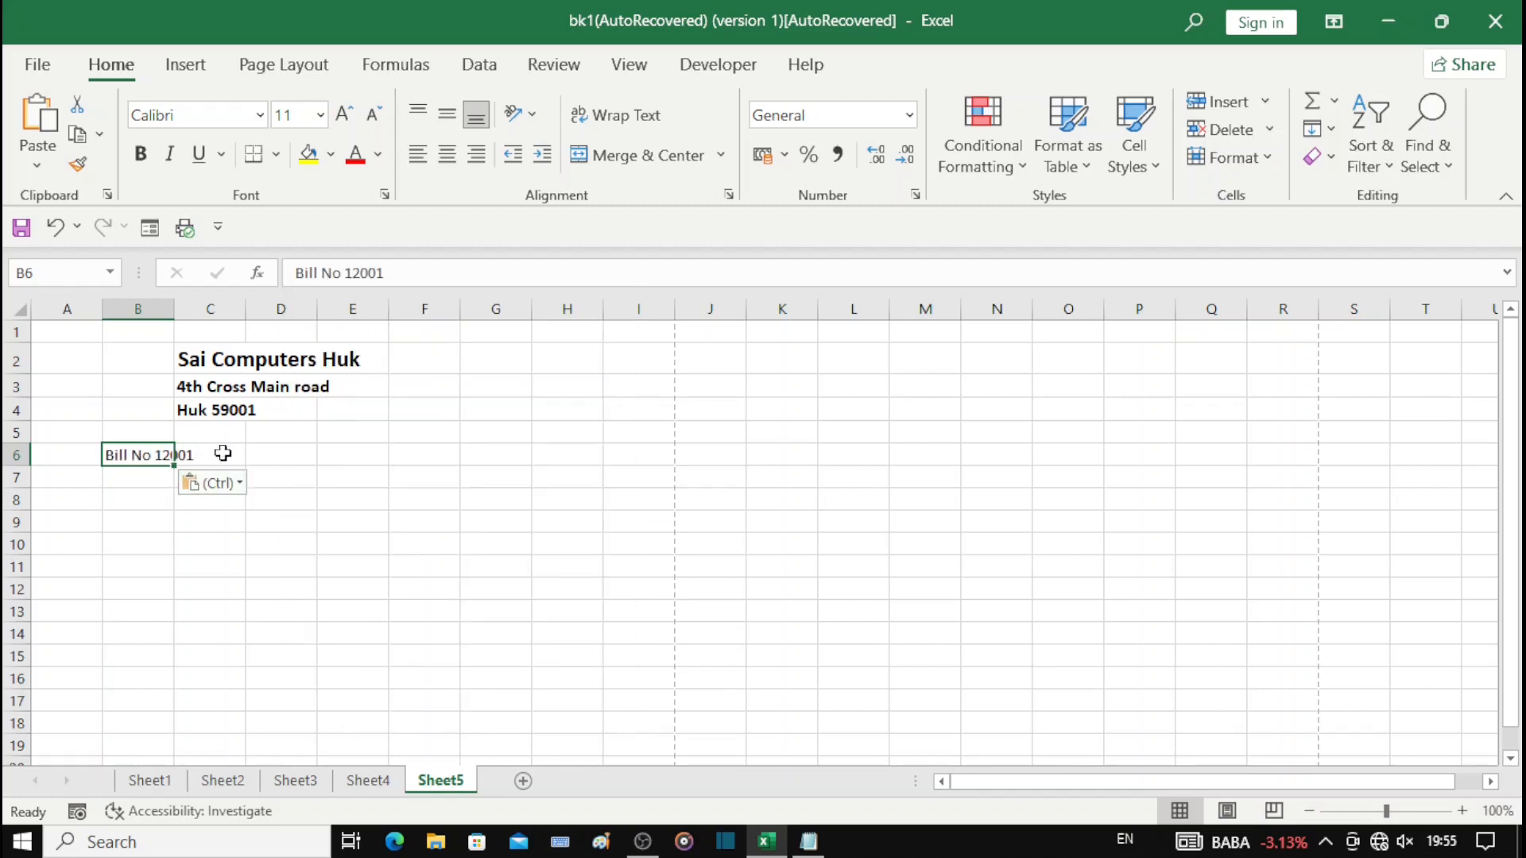
{"action": "left_click", "coordinate": [349, 459]}
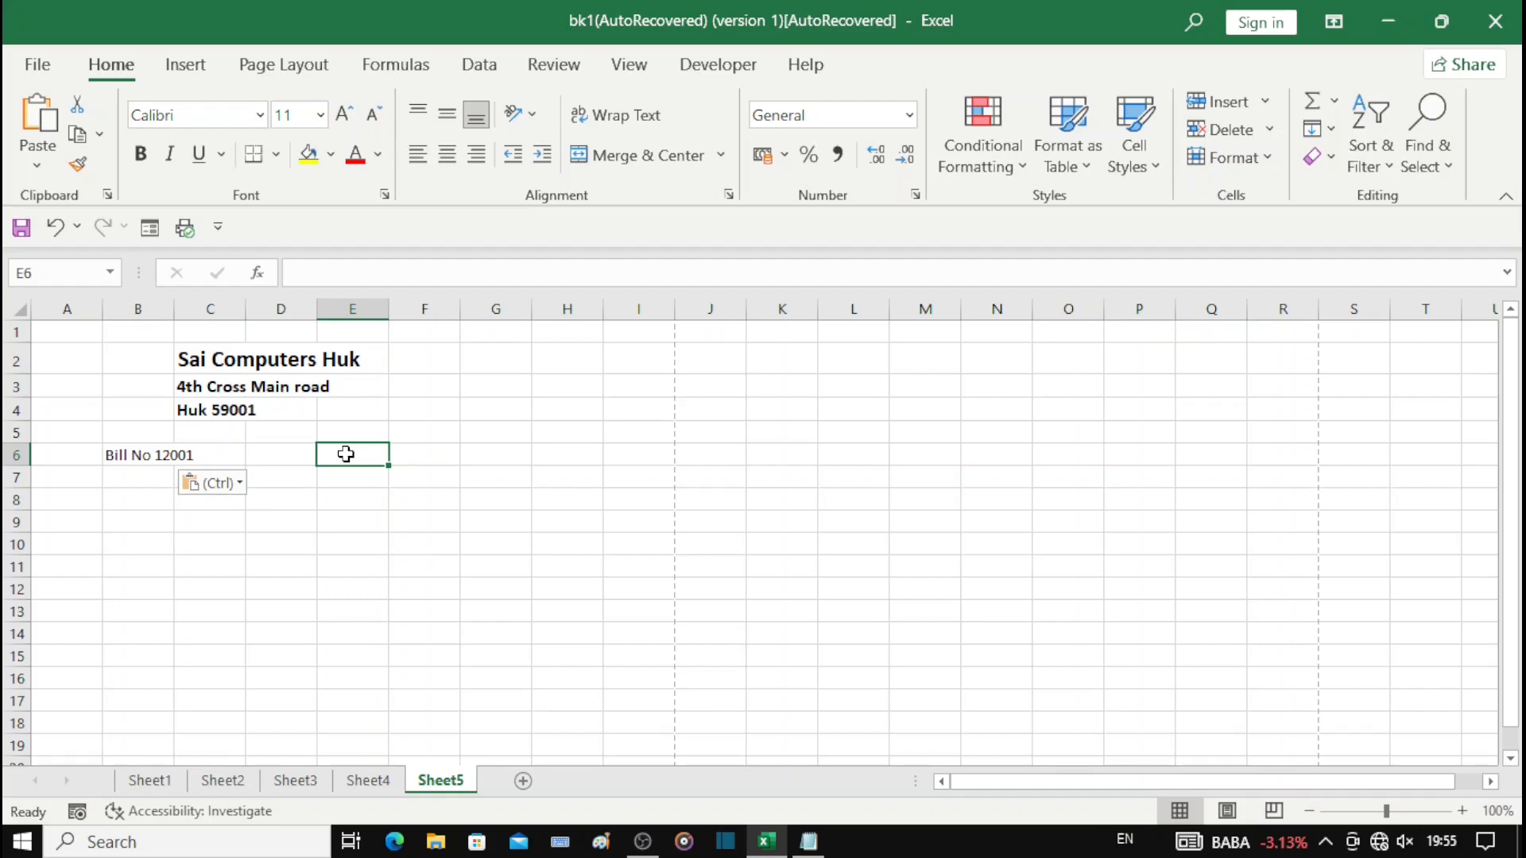
{"action": "key", "text": "super+v"}
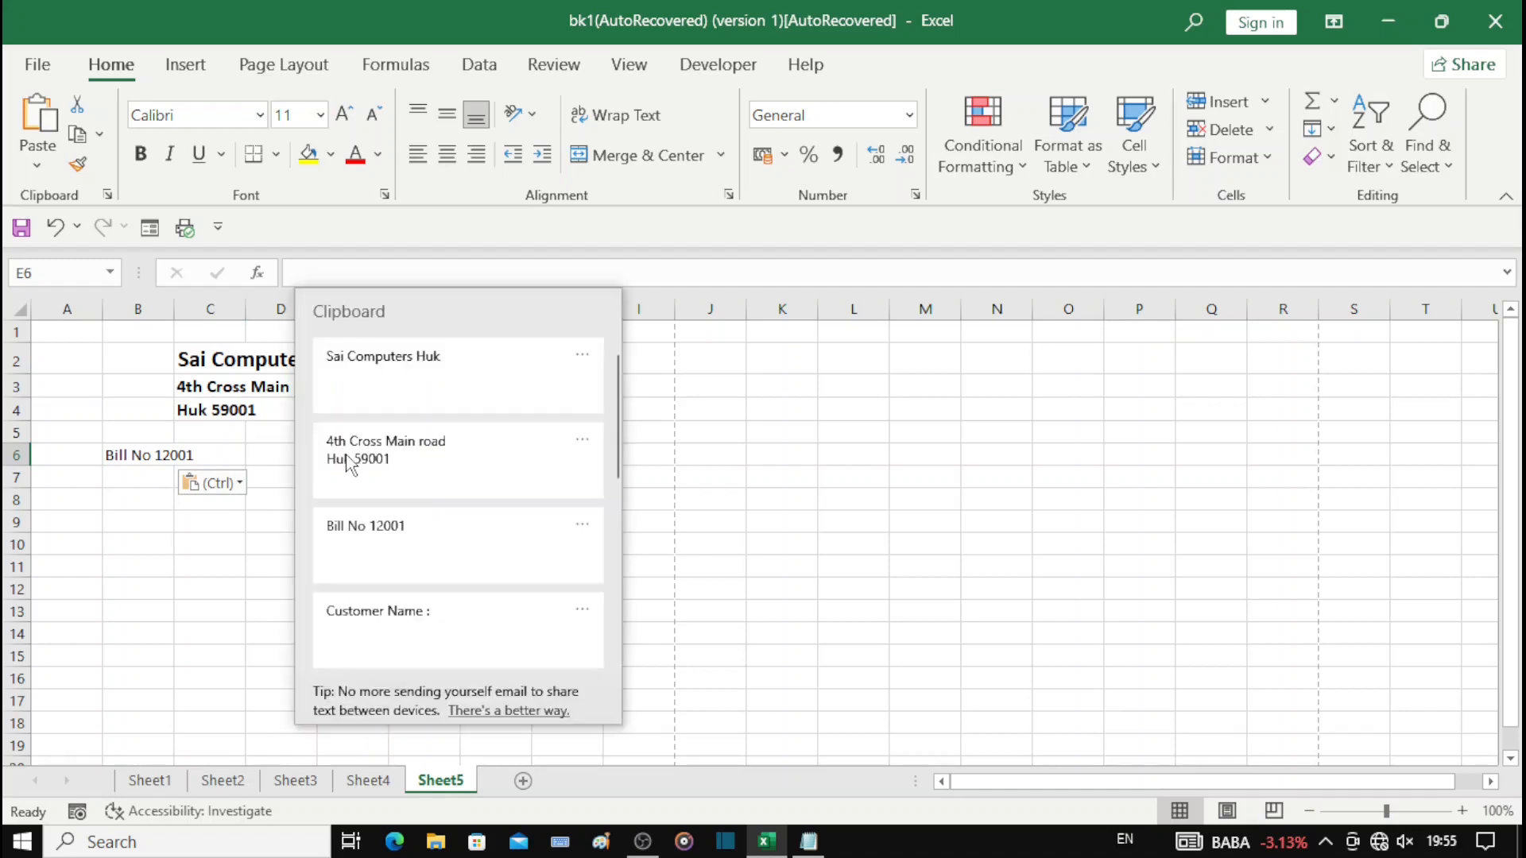
{"action": "left_click", "coordinate": [441, 636]}
{"action": "left_click", "coordinate": [488, 457]}
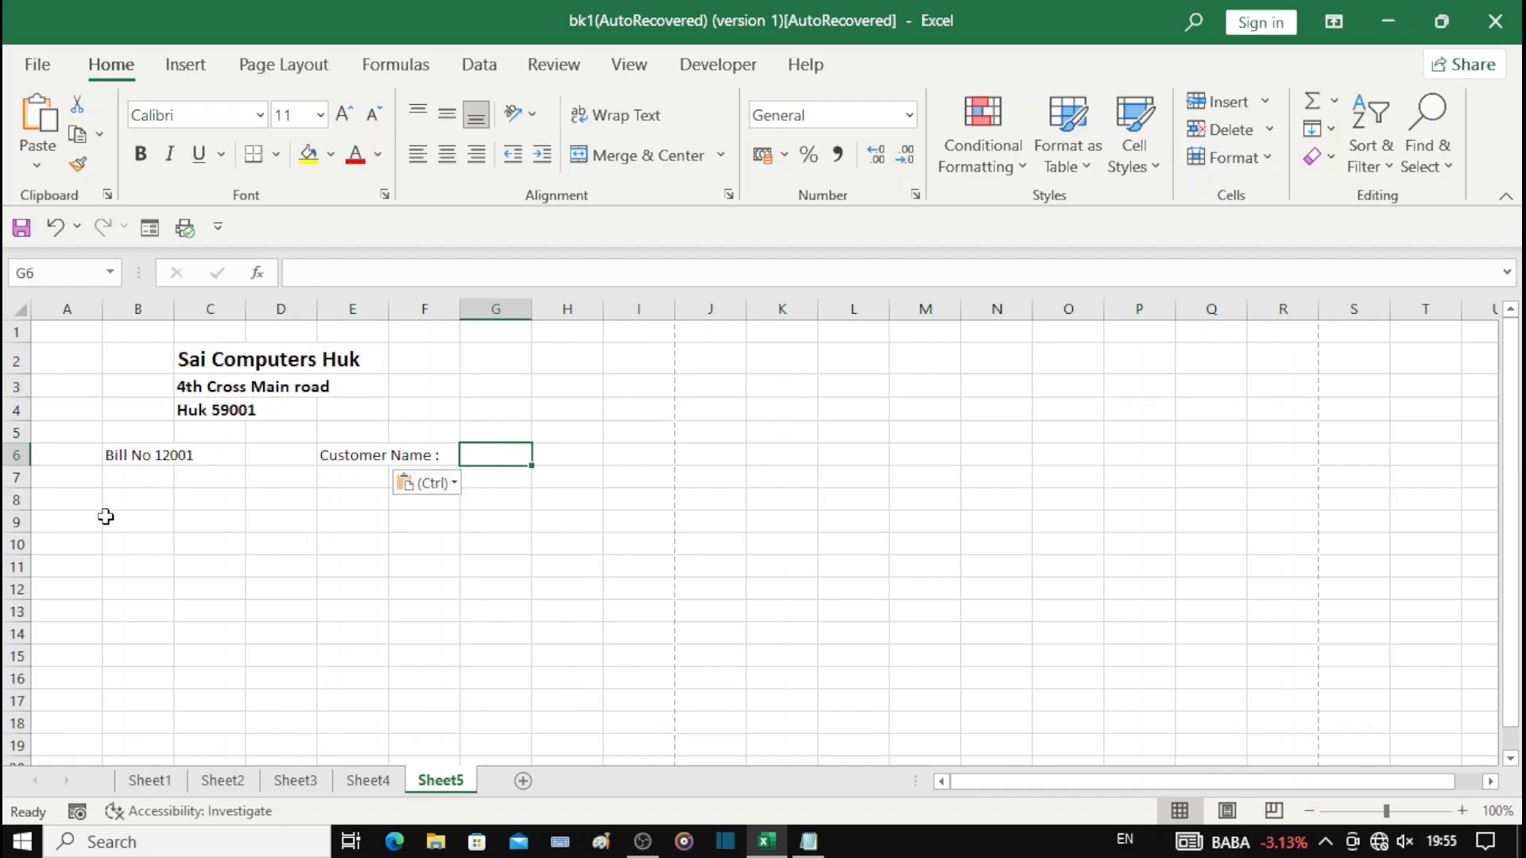
Step: Paste the column headings "Sl.No" into A8 and "Products" into B8 from the clipboard history
{"action": "left_click", "coordinate": [81, 504]}
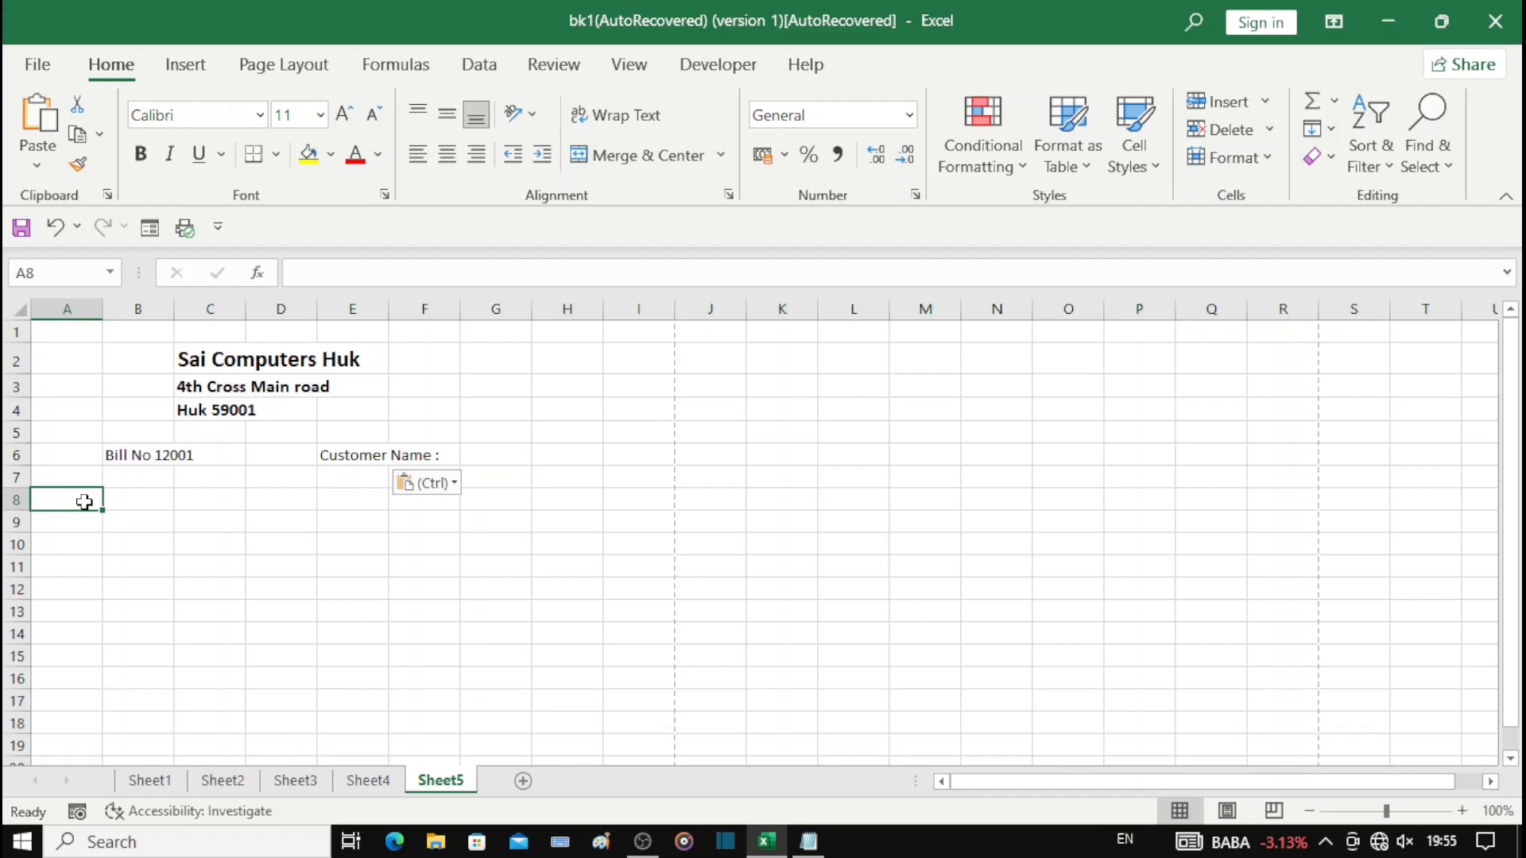
{"action": "key", "text": "super+v"}
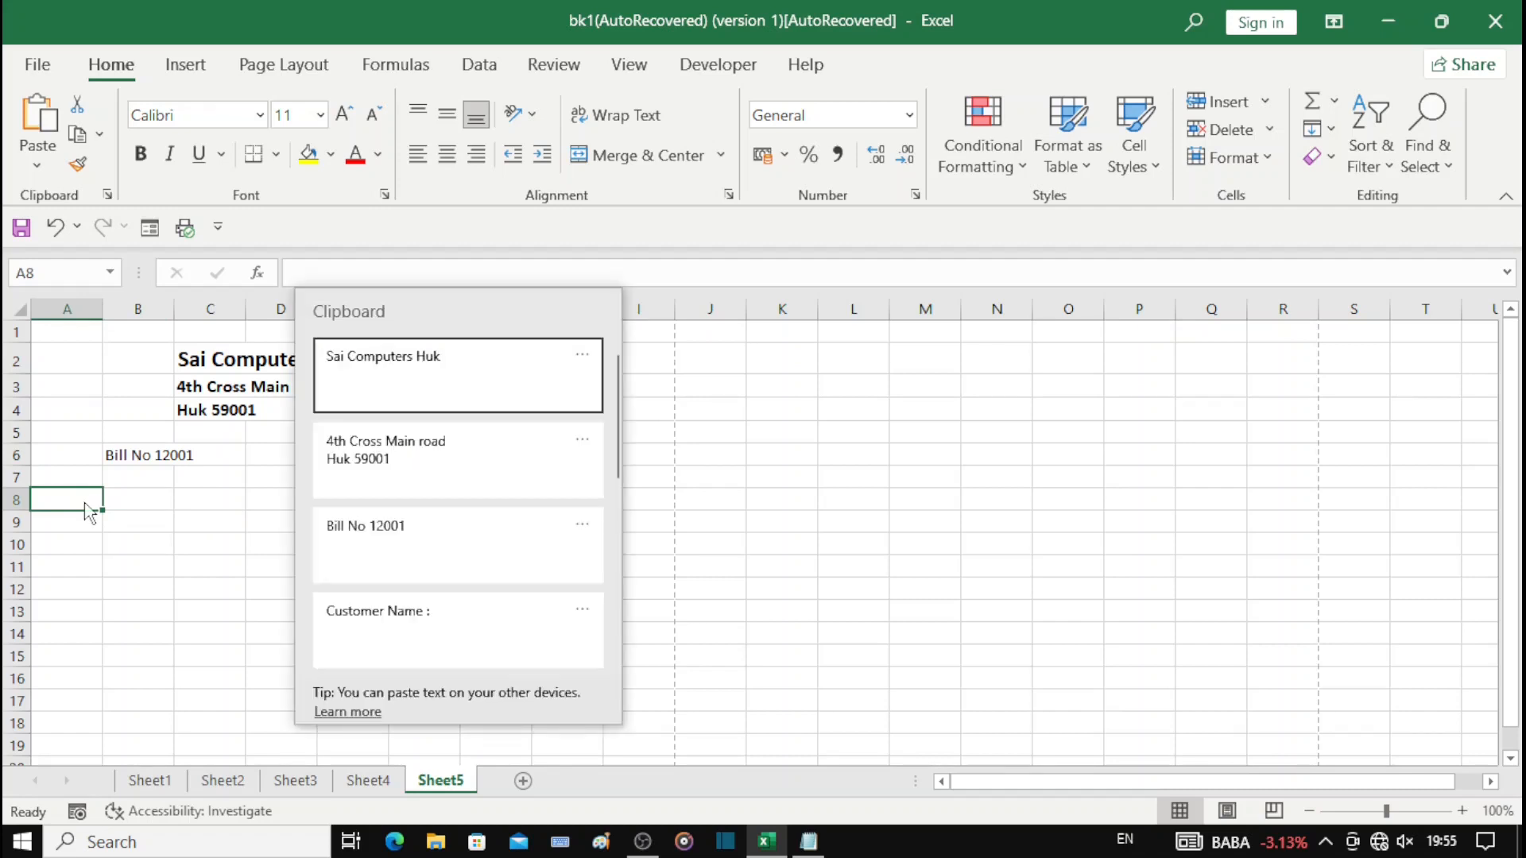
{"action": "scroll", "coordinate": [342, 588], "scroll_direction": "down", "scroll_amount": 2}
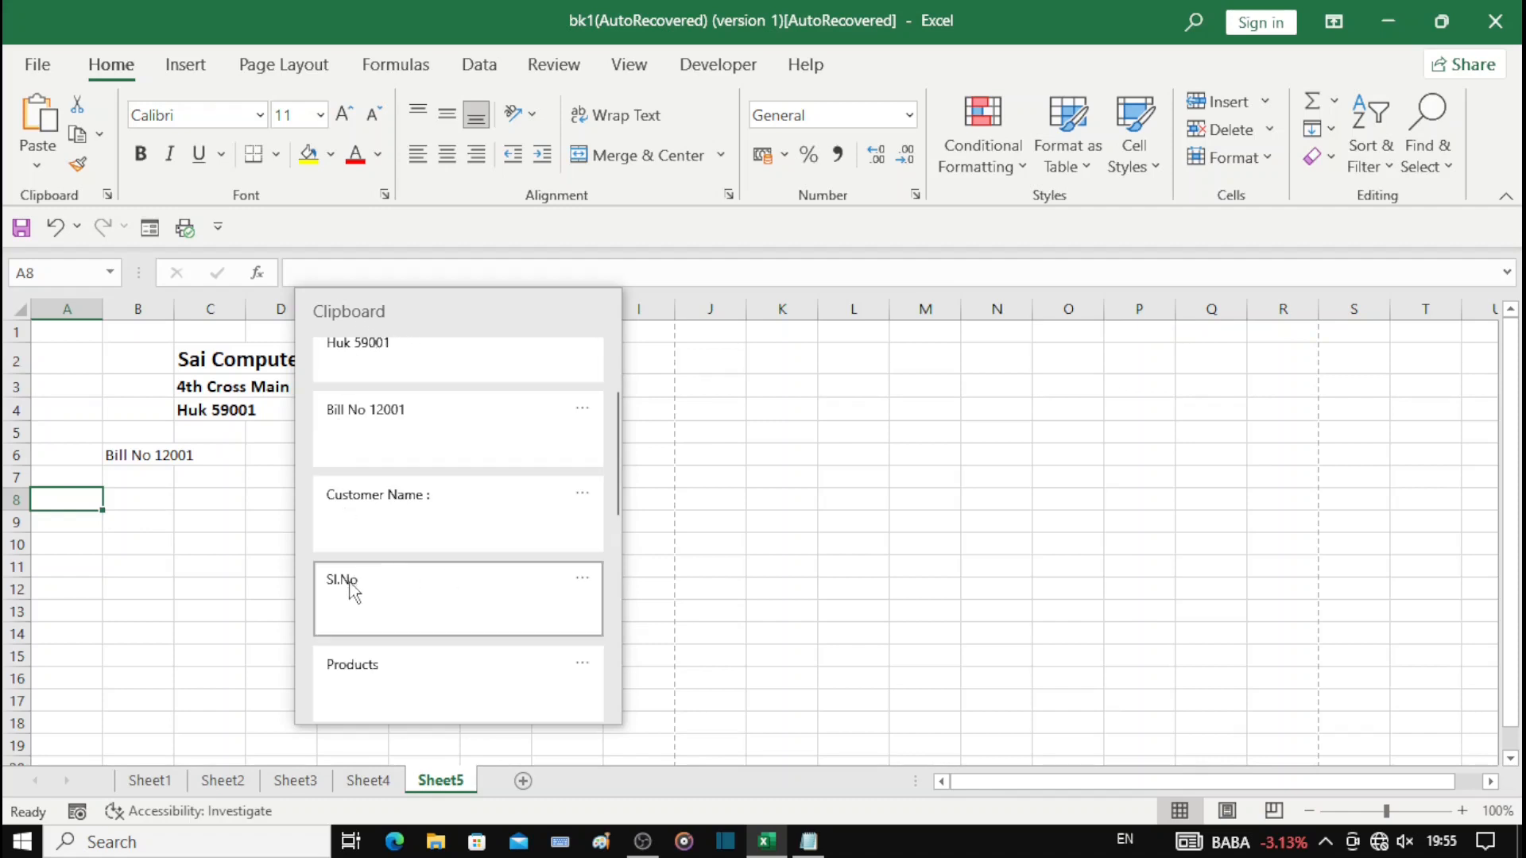
{"action": "left_click", "coordinate": [366, 601]}
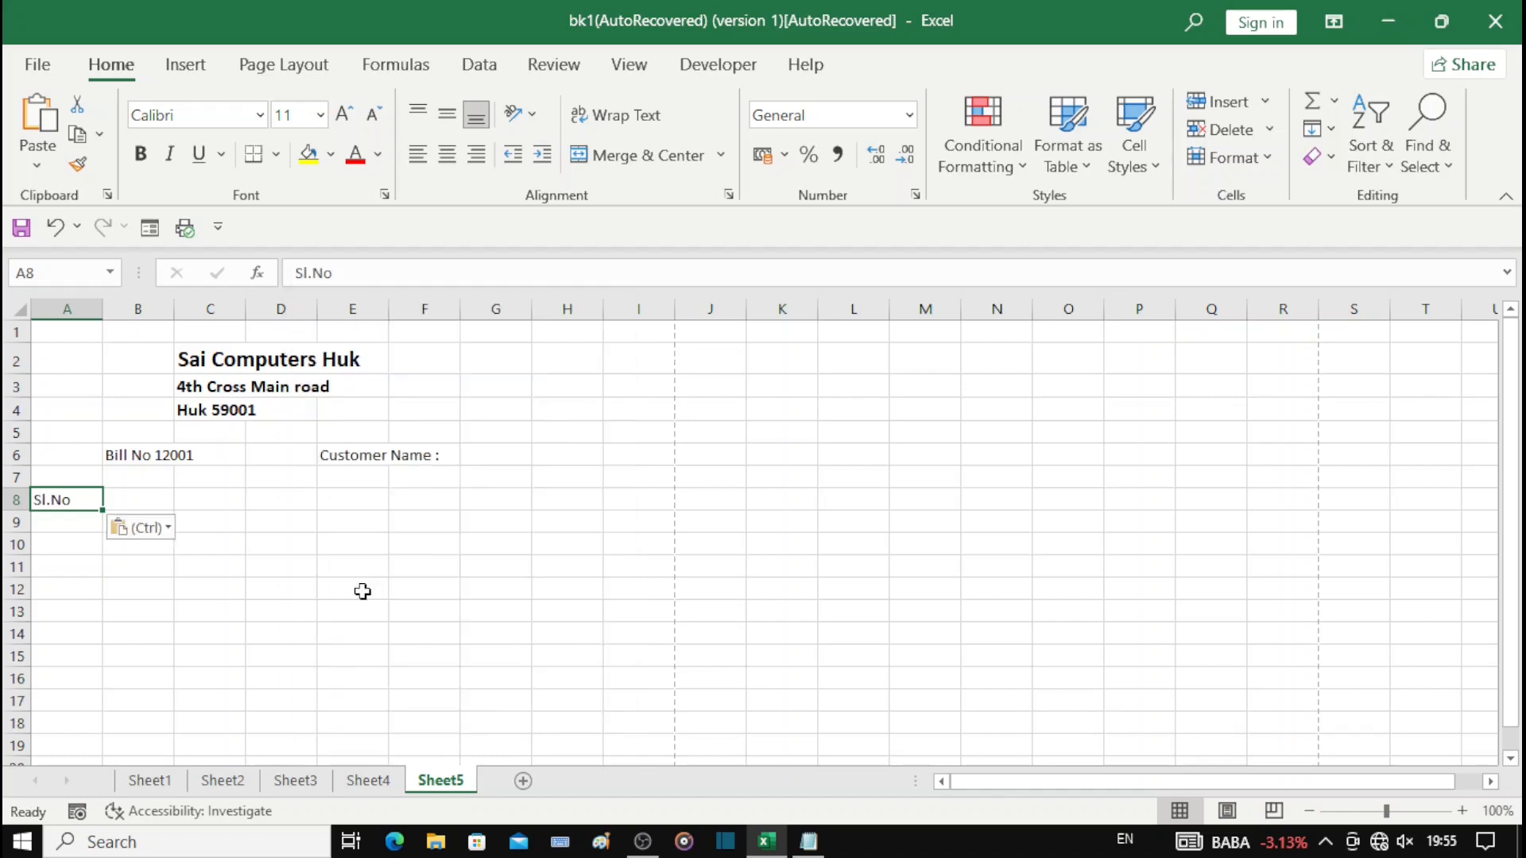
{"action": "left_click", "coordinate": [157, 498]}
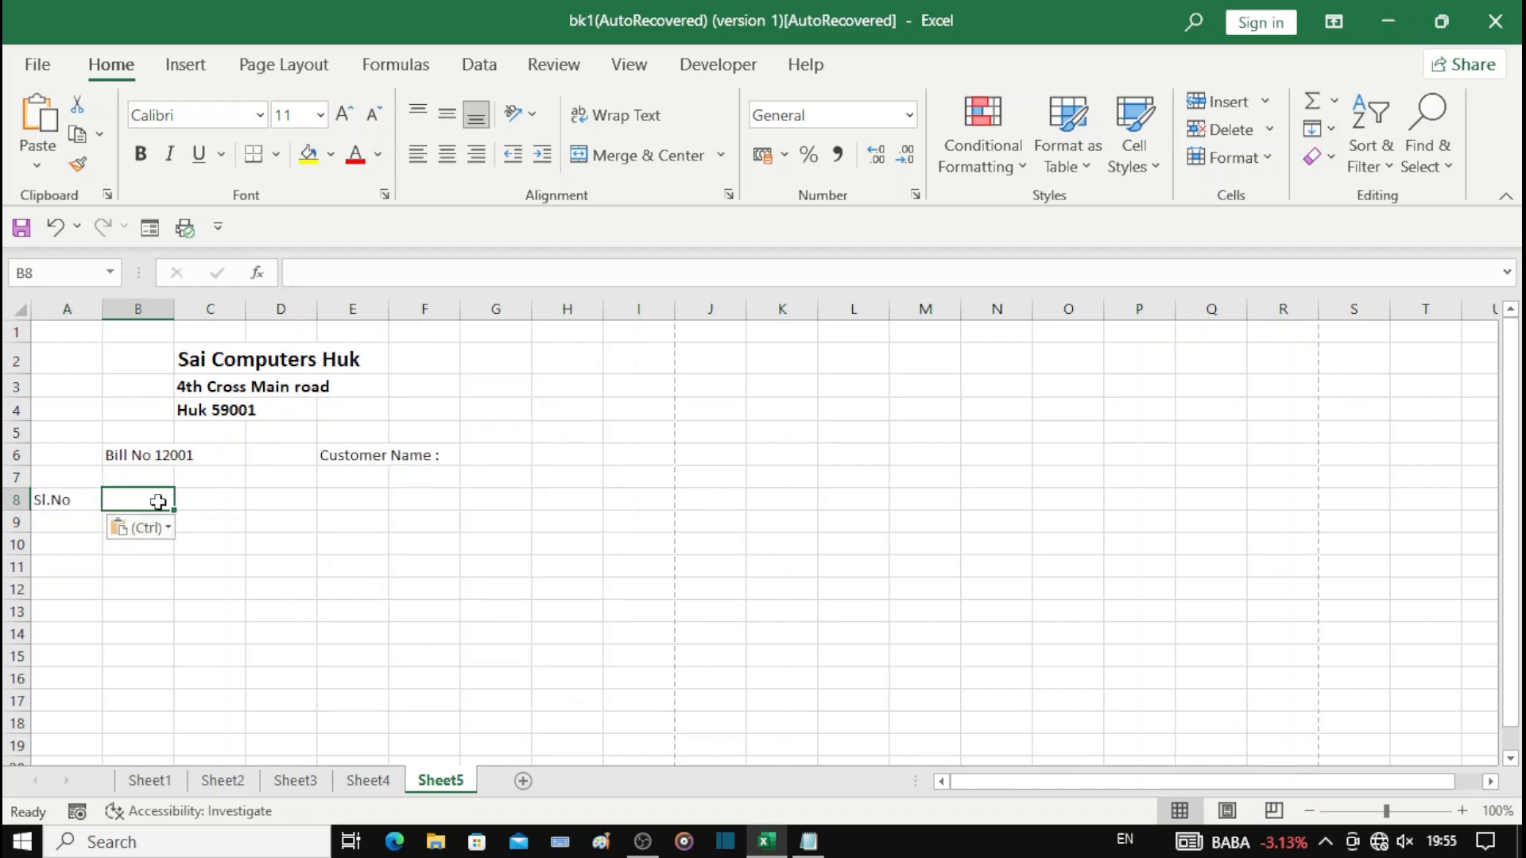
{"action": "key", "text": "super+v"}
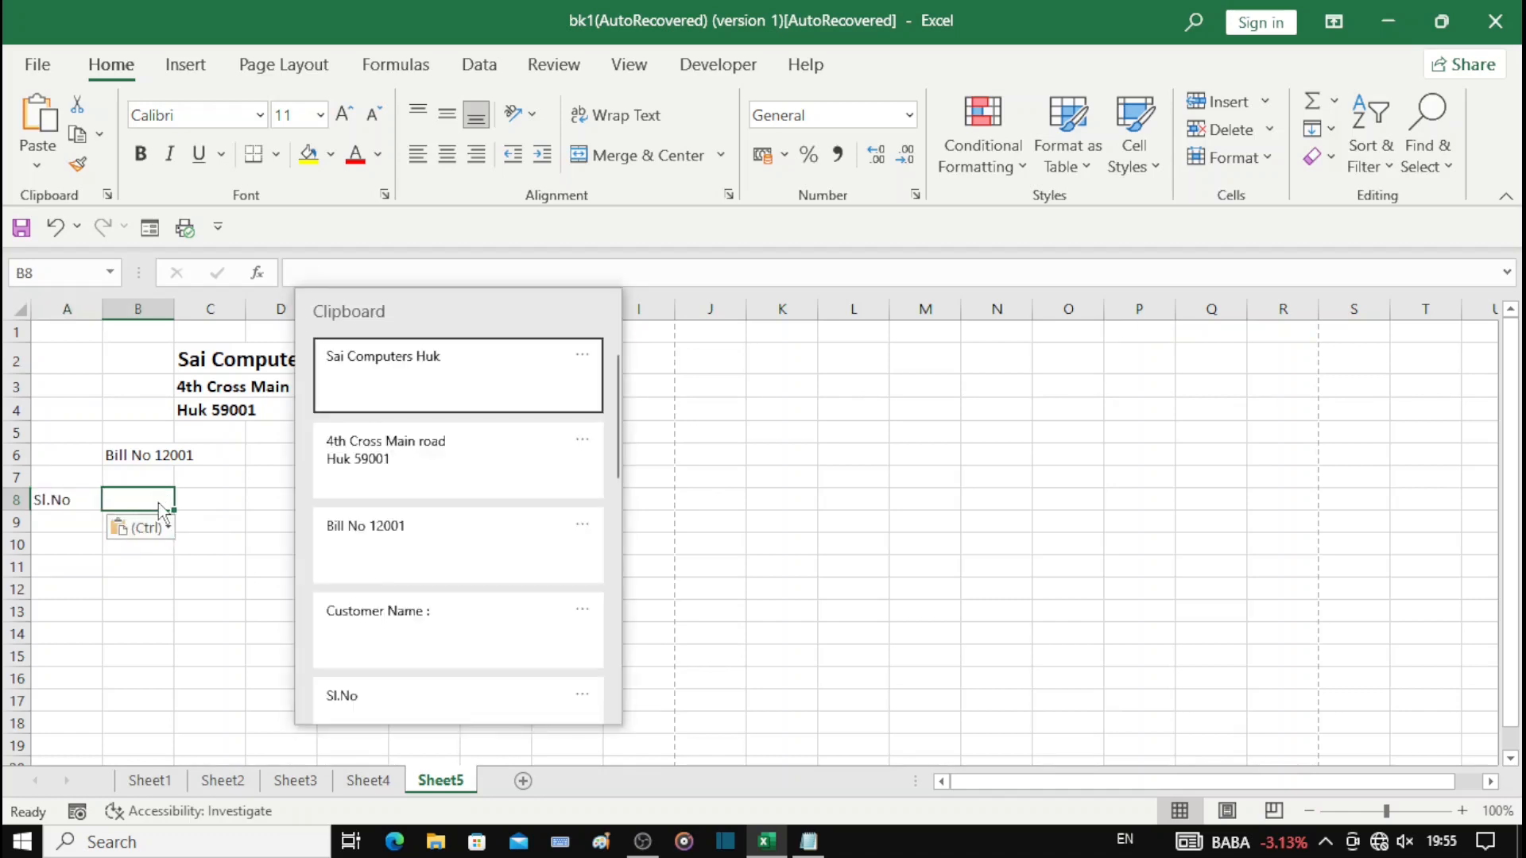
{"action": "scroll", "coordinate": [390, 700], "scroll_direction": "down", "scroll_amount": 3}
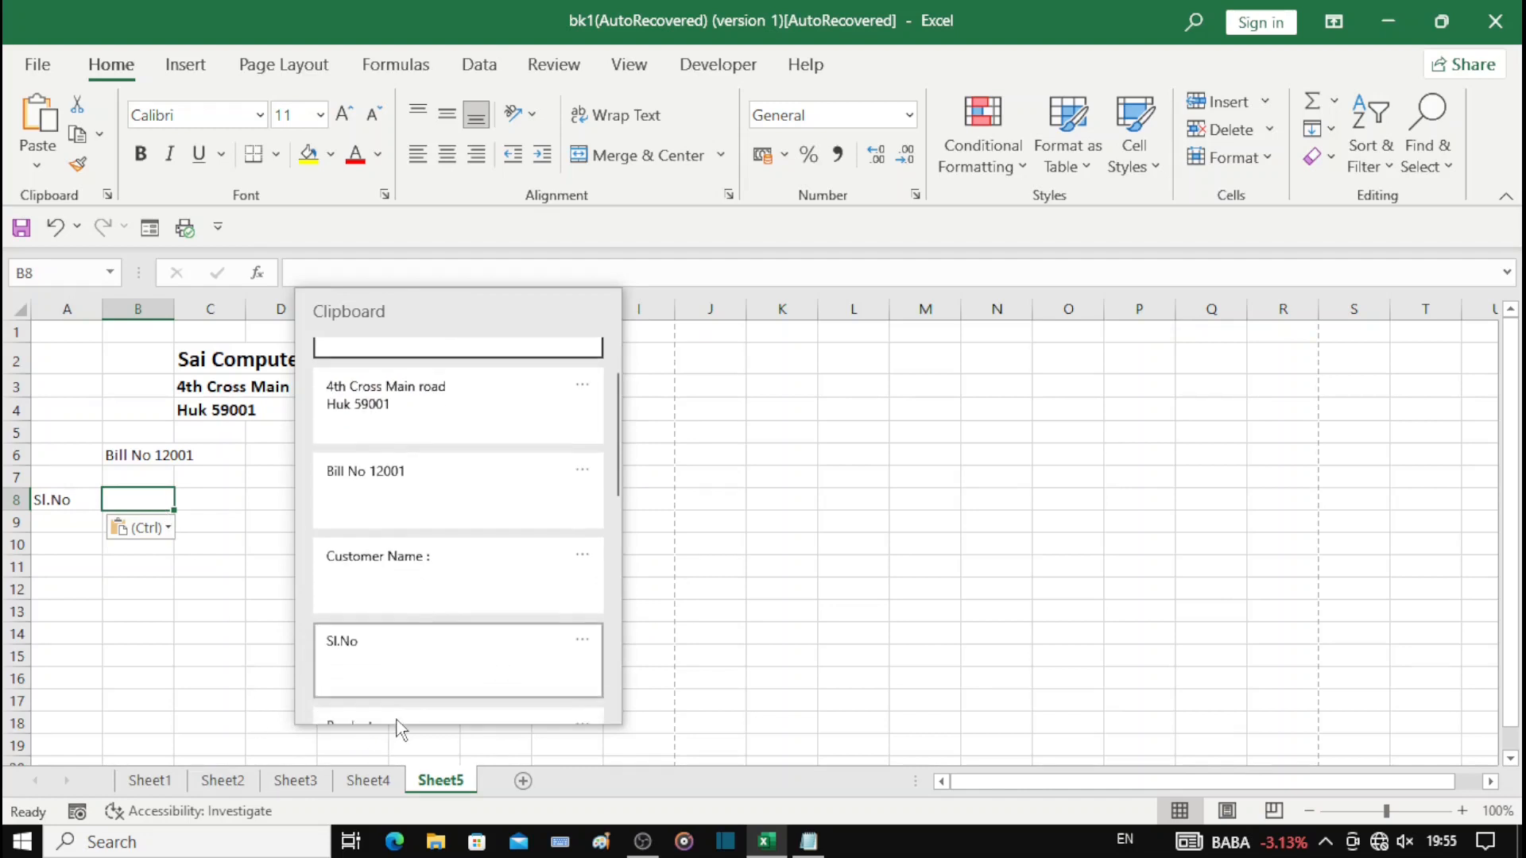
{"action": "left_click", "coordinate": [394, 681]}
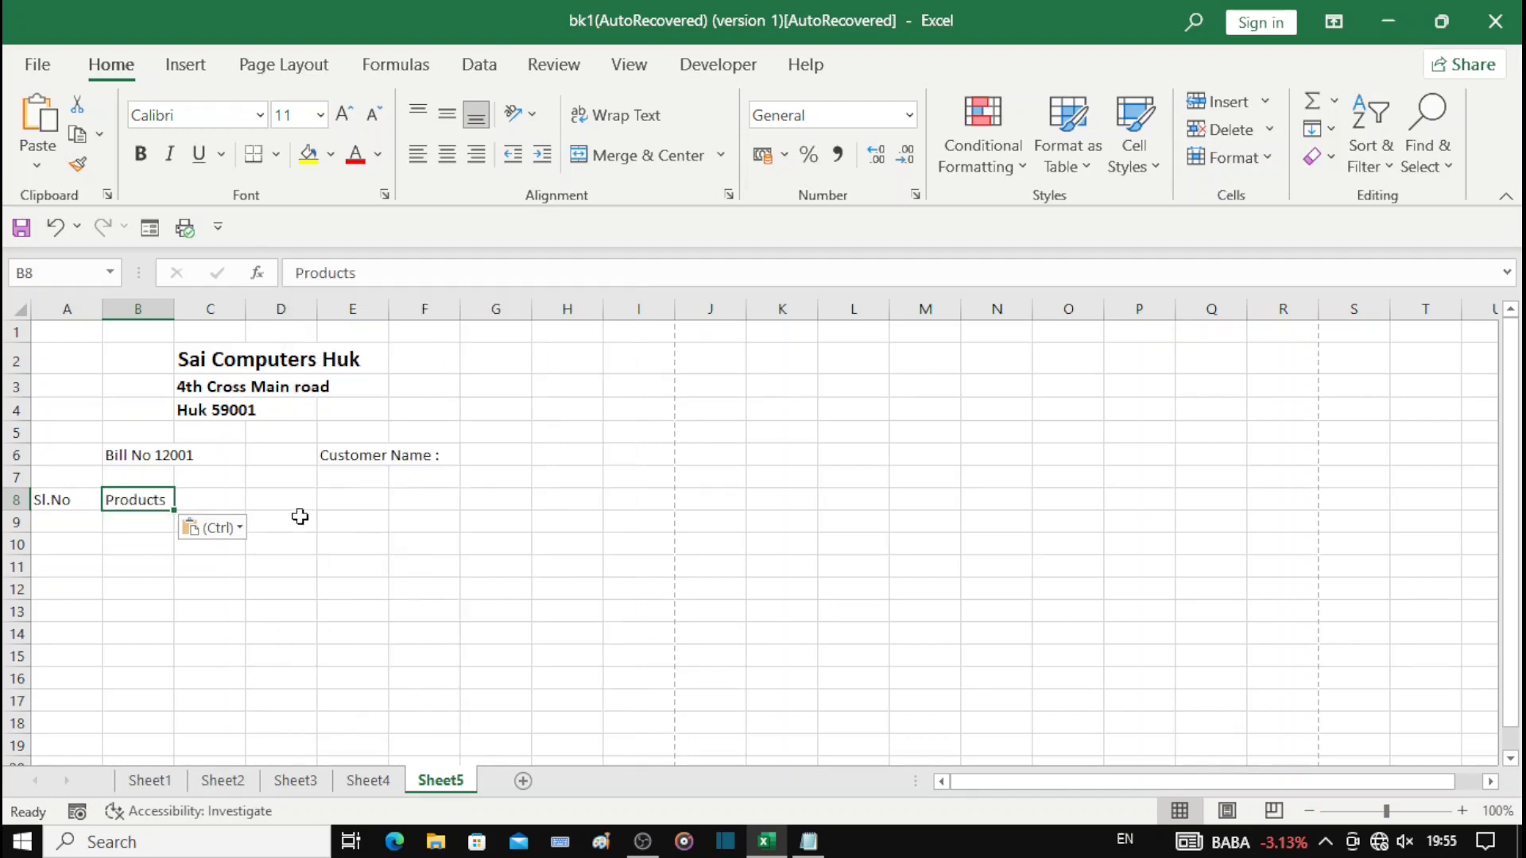
Step: Paste the column heading "Quantity" into C8 from the clipboard history
{"action": "left_click", "coordinate": [233, 498]}
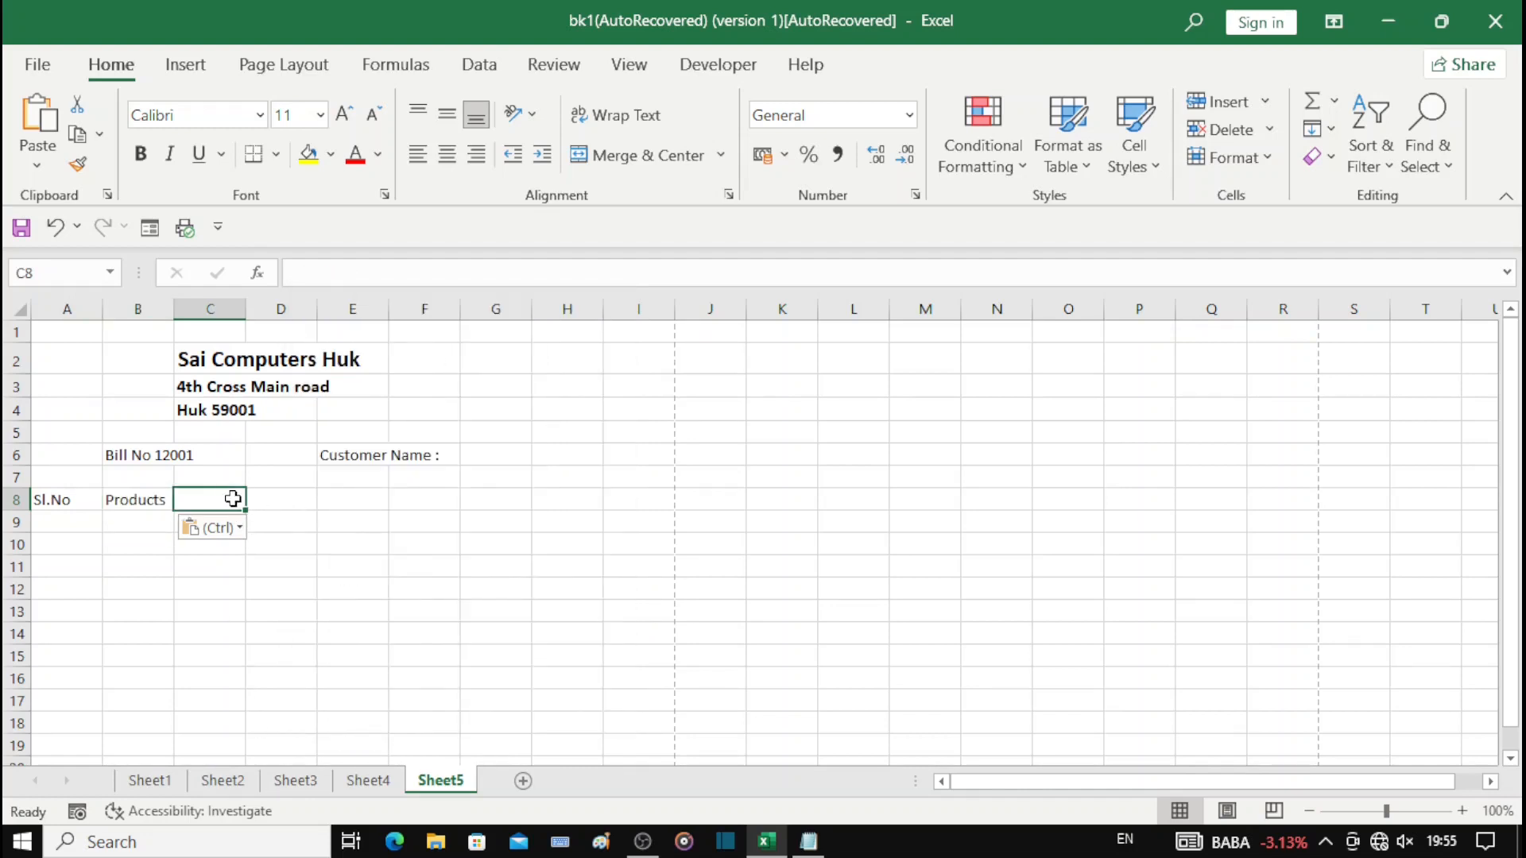
{"action": "key", "text": "super+v"}
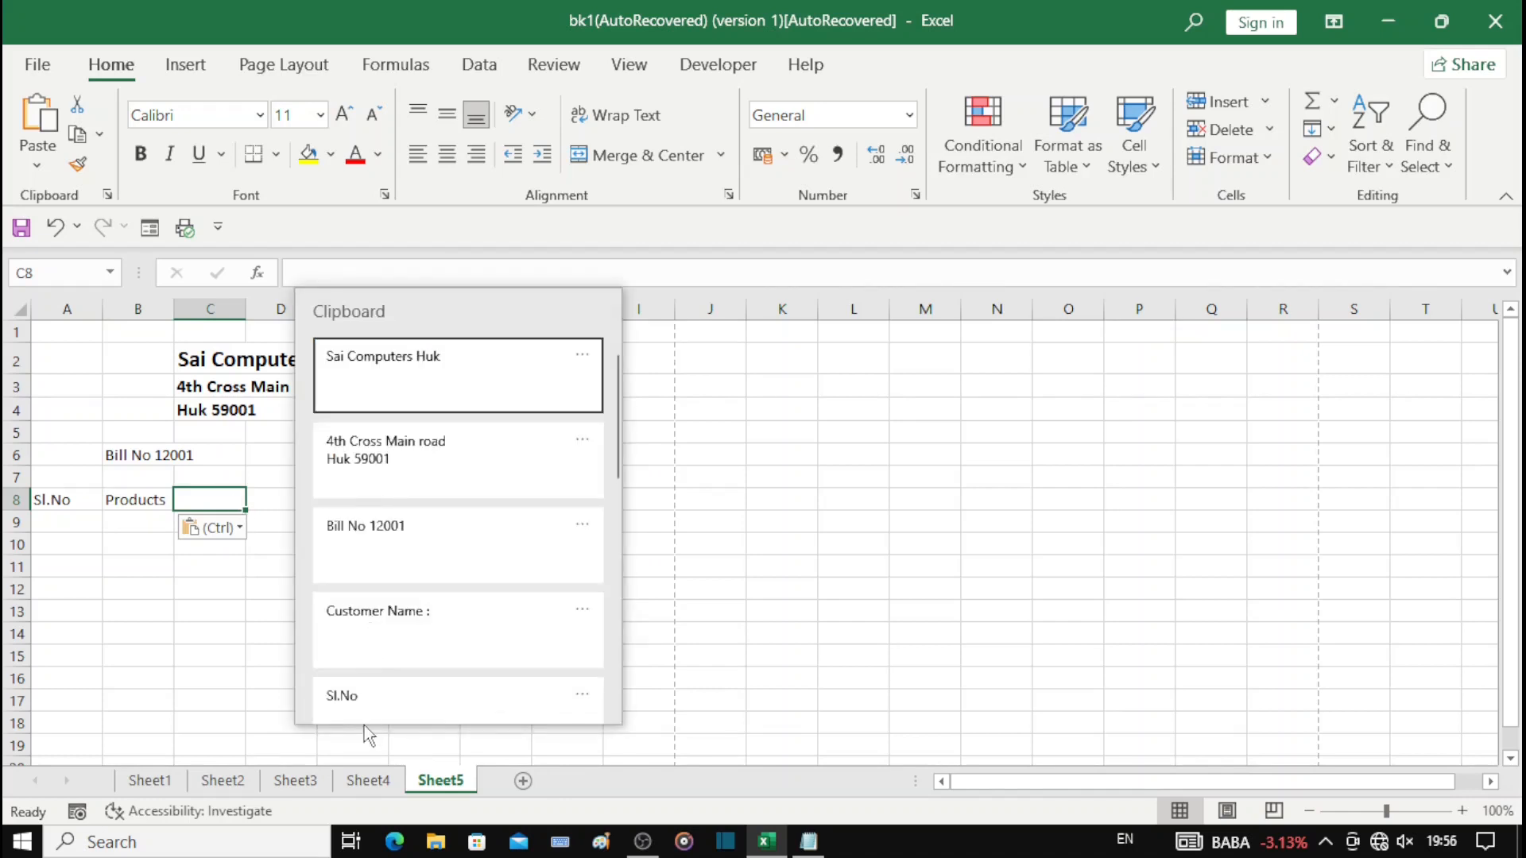
{"action": "scroll", "coordinate": [401, 649], "scroll_direction": "down", "scroll_amount": 1}
{"action": "scroll", "coordinate": [399, 645], "scroll_direction": "down", "scroll_amount": 5}
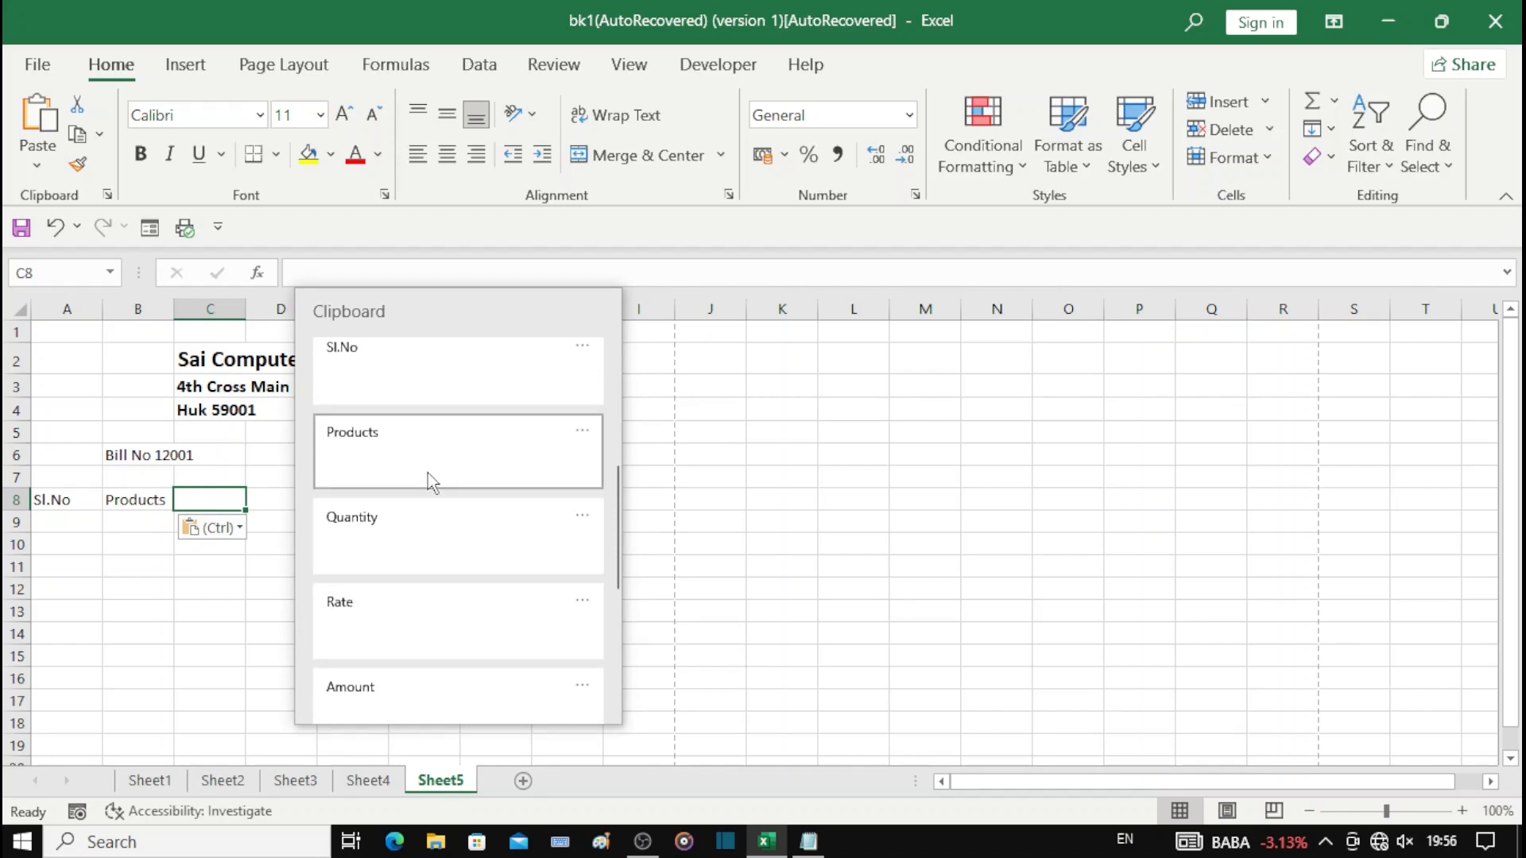
{"action": "left_click", "coordinate": [368, 541]}
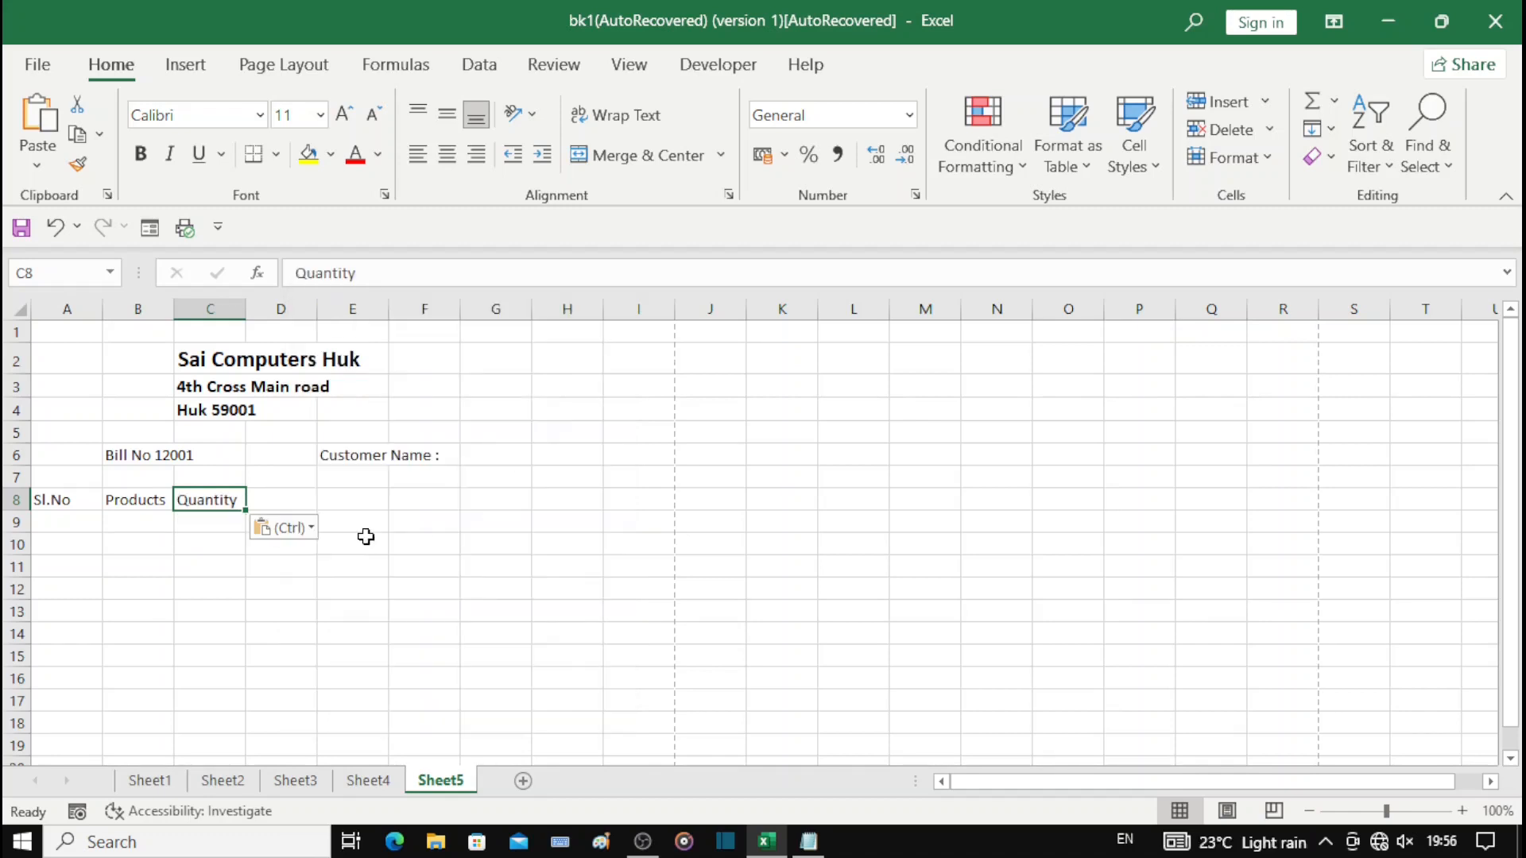
Step: Paste the column headings "Rate" into D8 and "Amount" into E8 from the clipboard history
{"action": "key", "text": "Right"}
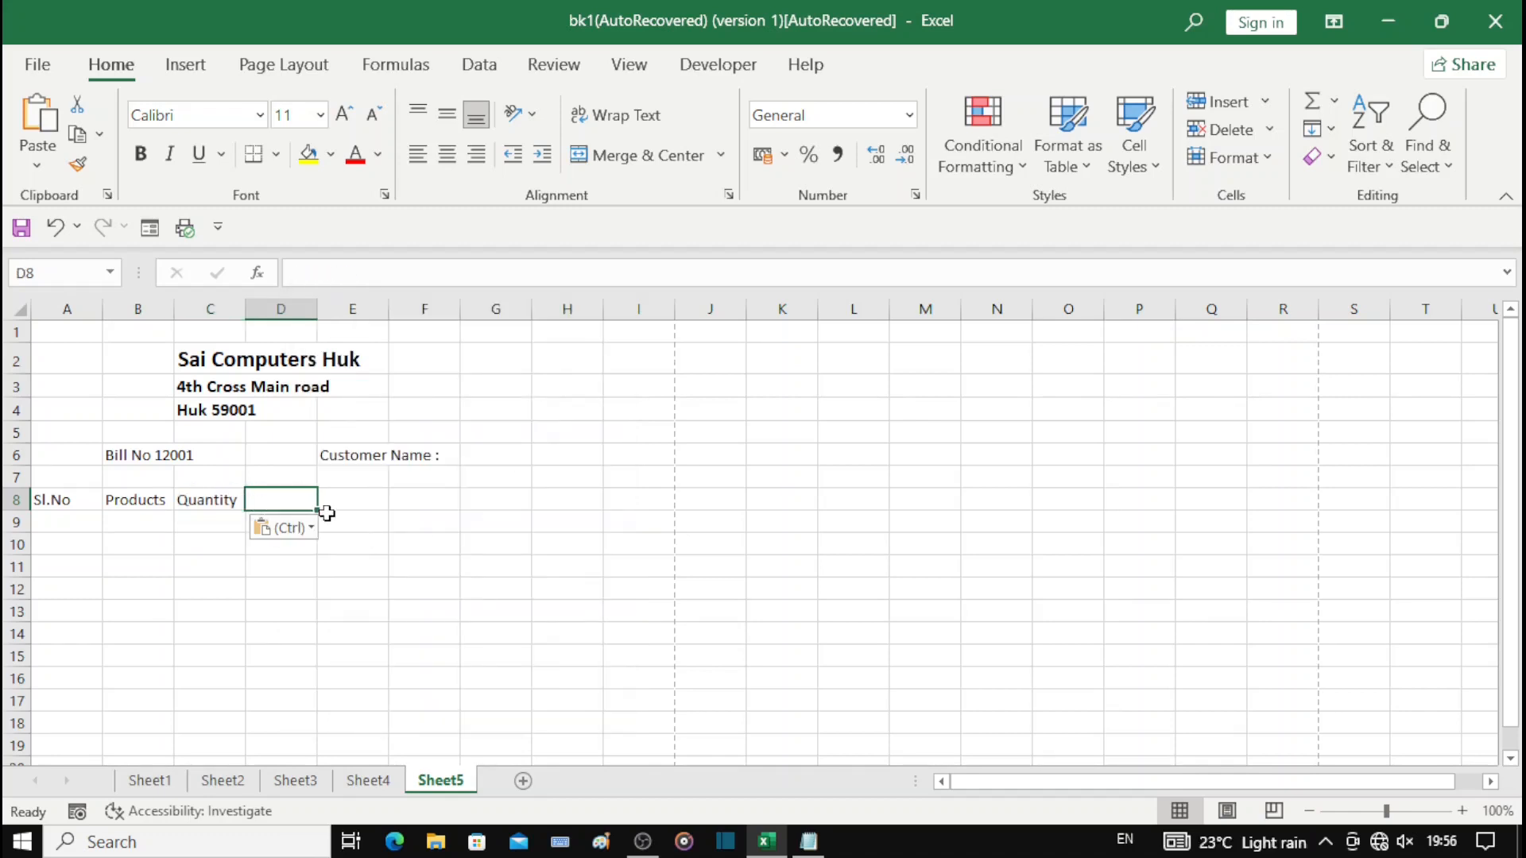
{"action": "key", "text": "super+v"}
{"action": "left_click", "coordinate": [453, 683]}
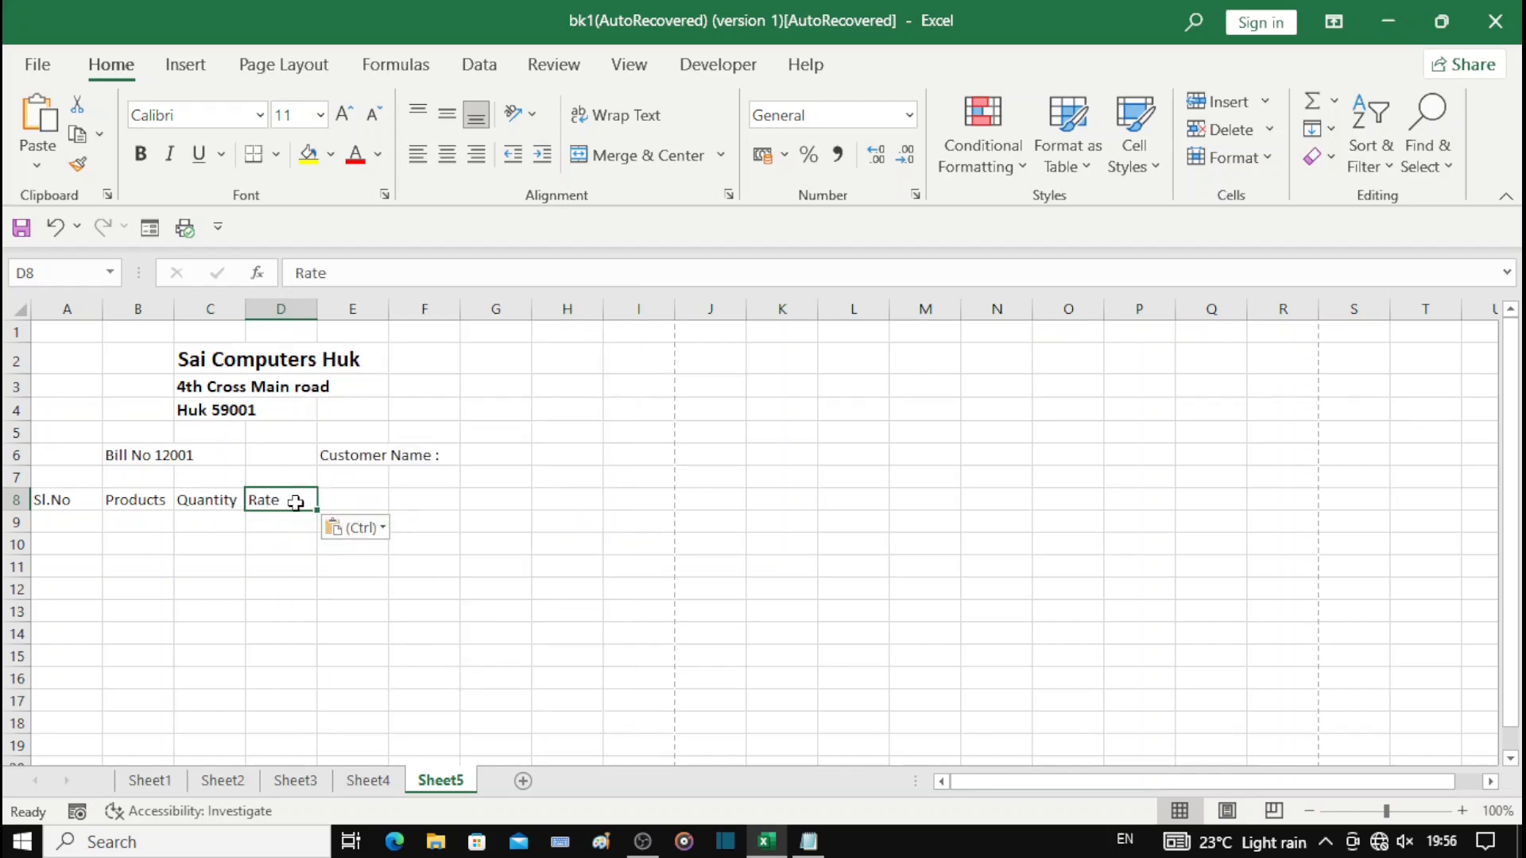
{"action": "left_click", "coordinate": [350, 506]}
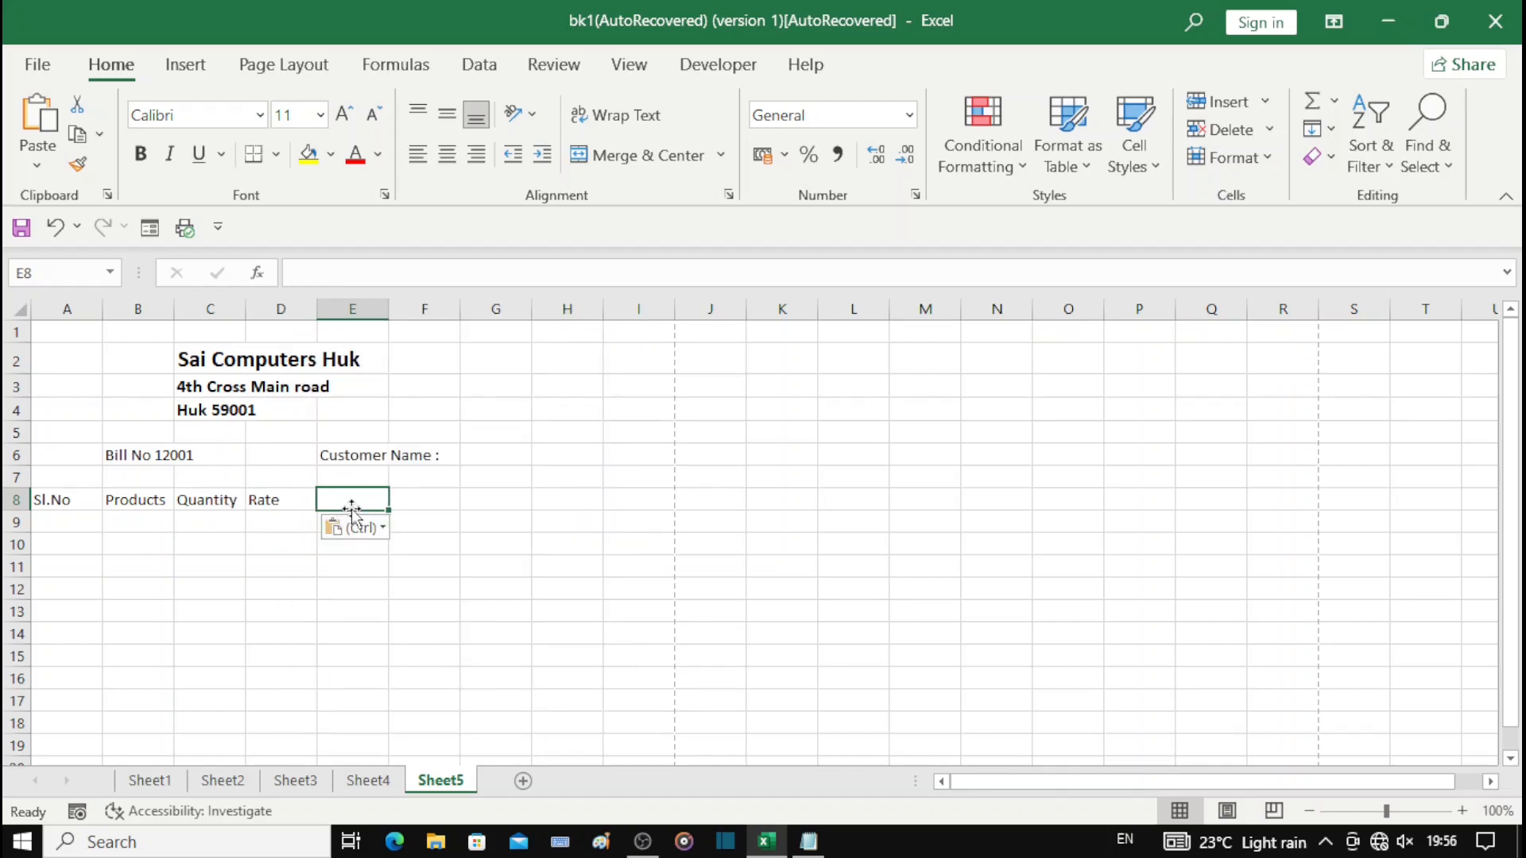
{"action": "key", "text": "super+v"}
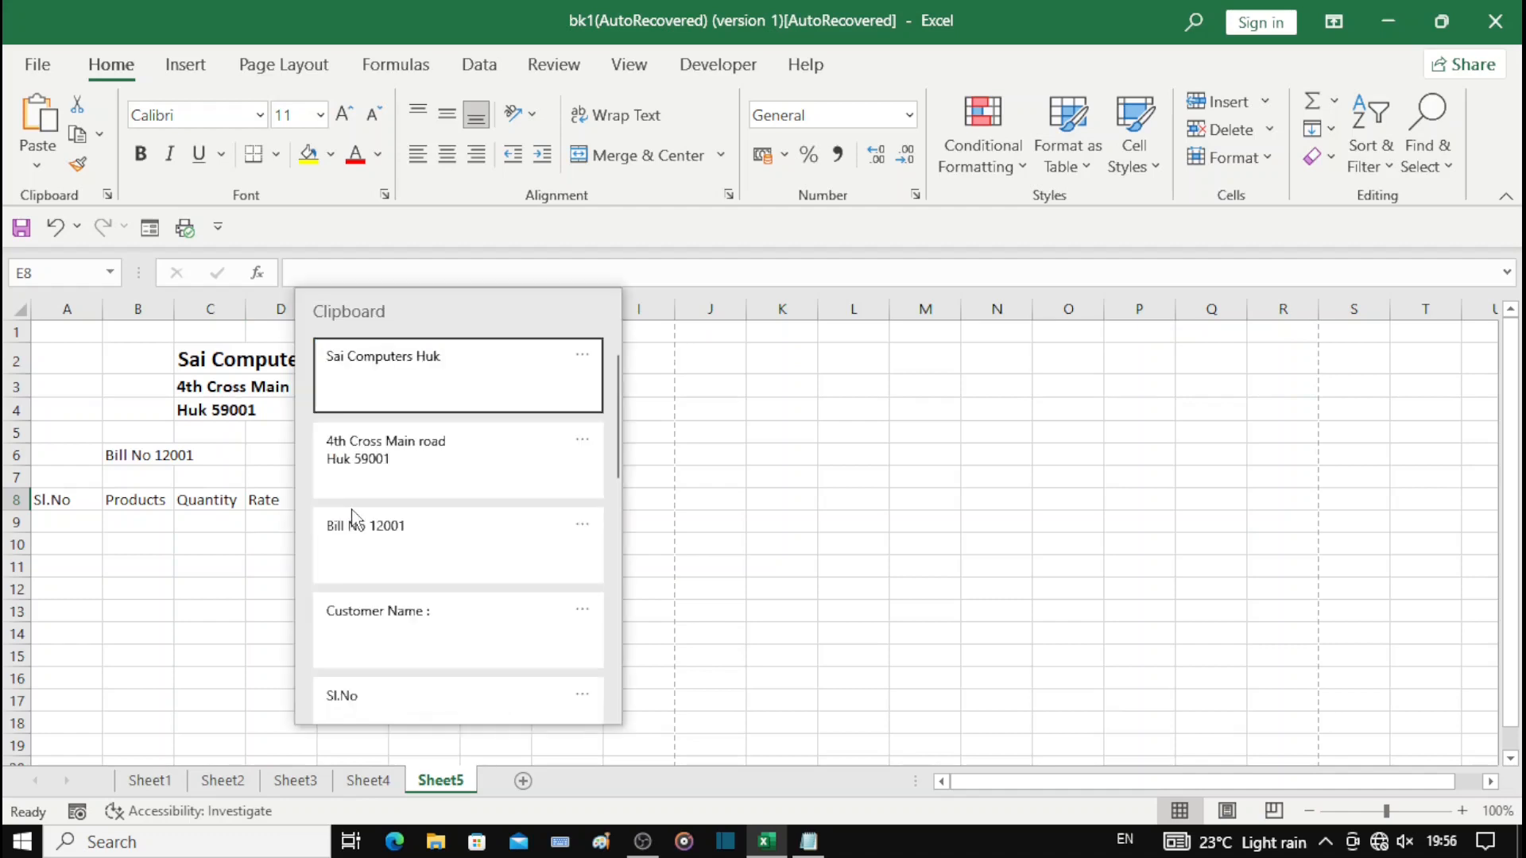
{"action": "scroll", "coordinate": [365, 540], "scroll_direction": "down", "scroll_amount": 4}
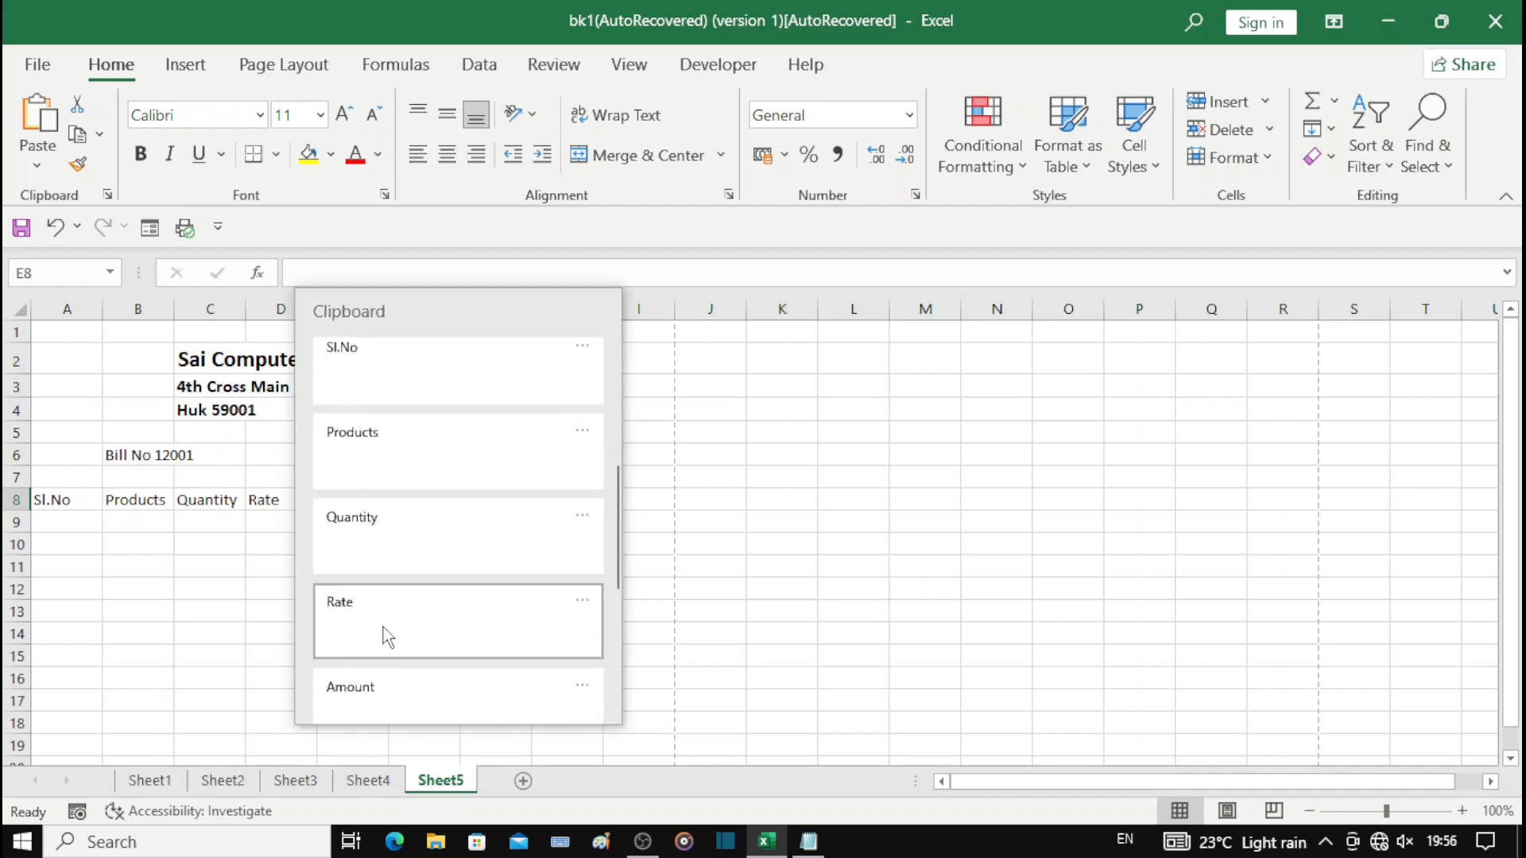
{"action": "scroll", "coordinate": [393, 689], "scroll_direction": "down", "scroll_amount": 1}
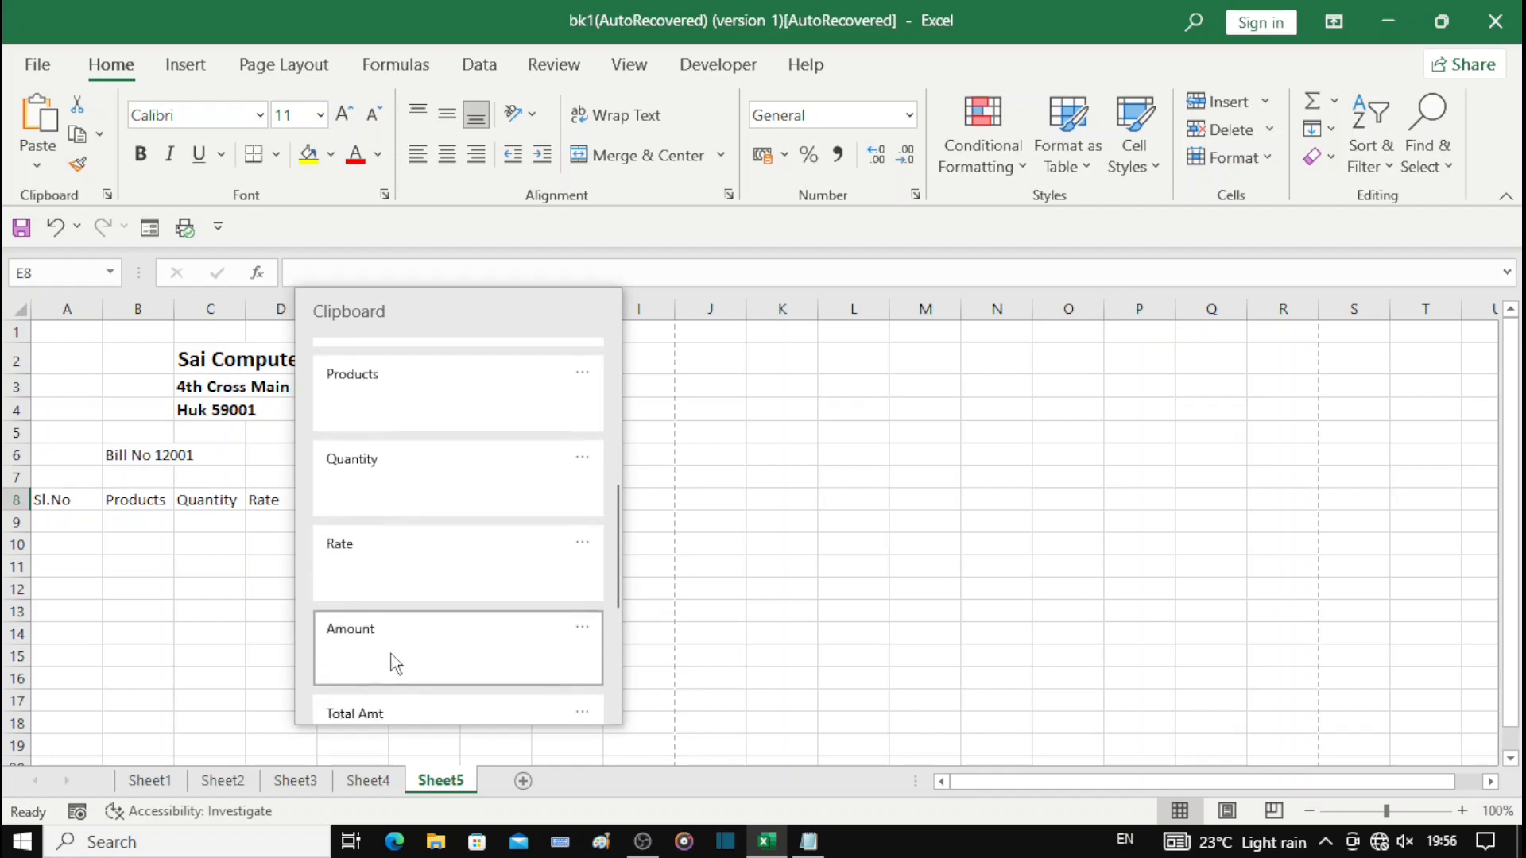
{"action": "left_click", "coordinate": [375, 641]}
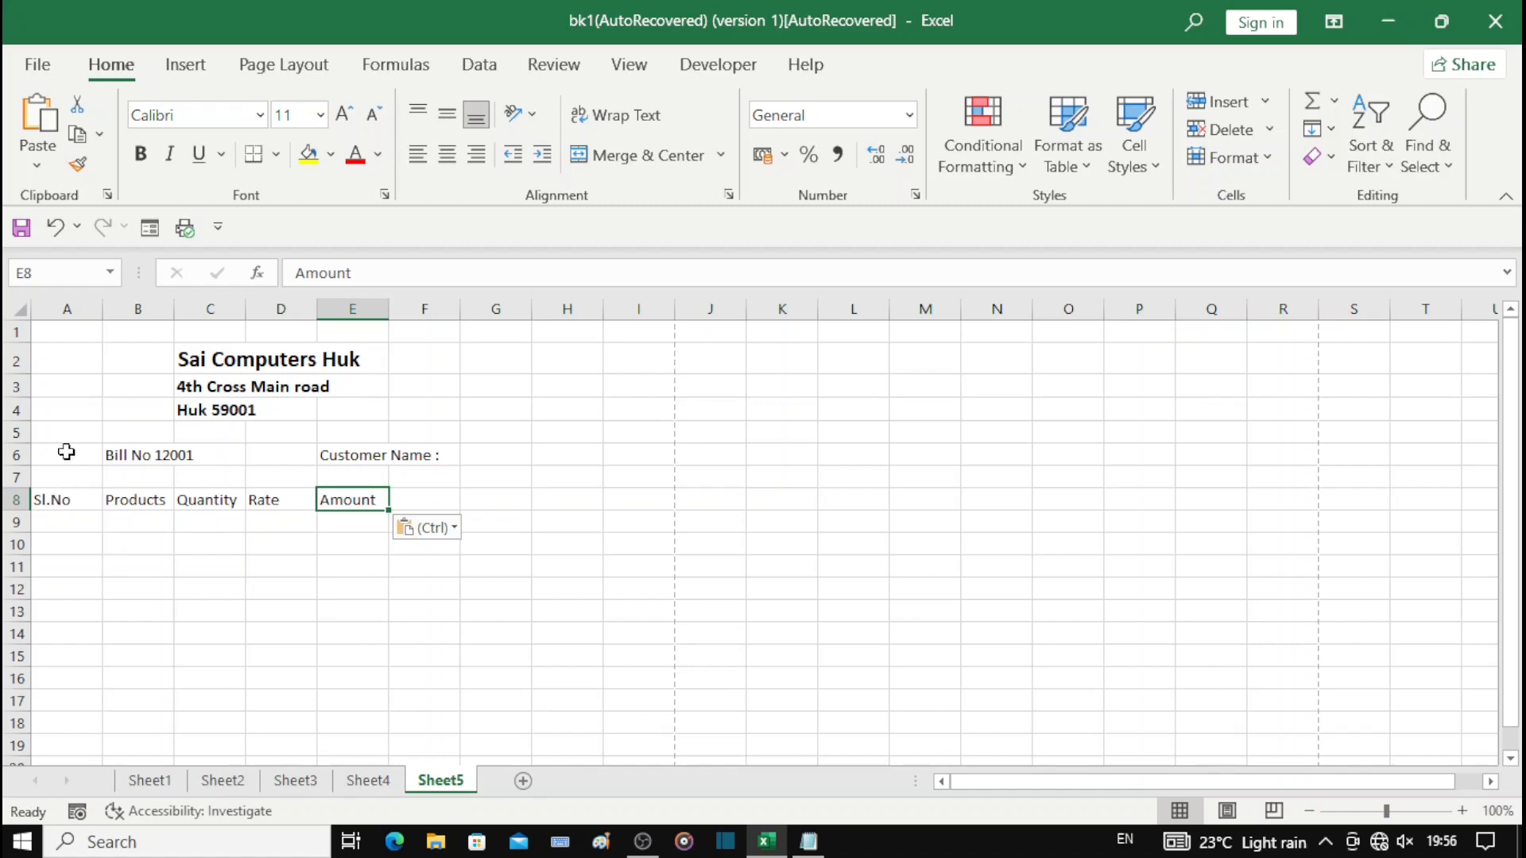
Step: Insert a blank column before column A
{"action": "left_click", "coordinate": [78, 310]}
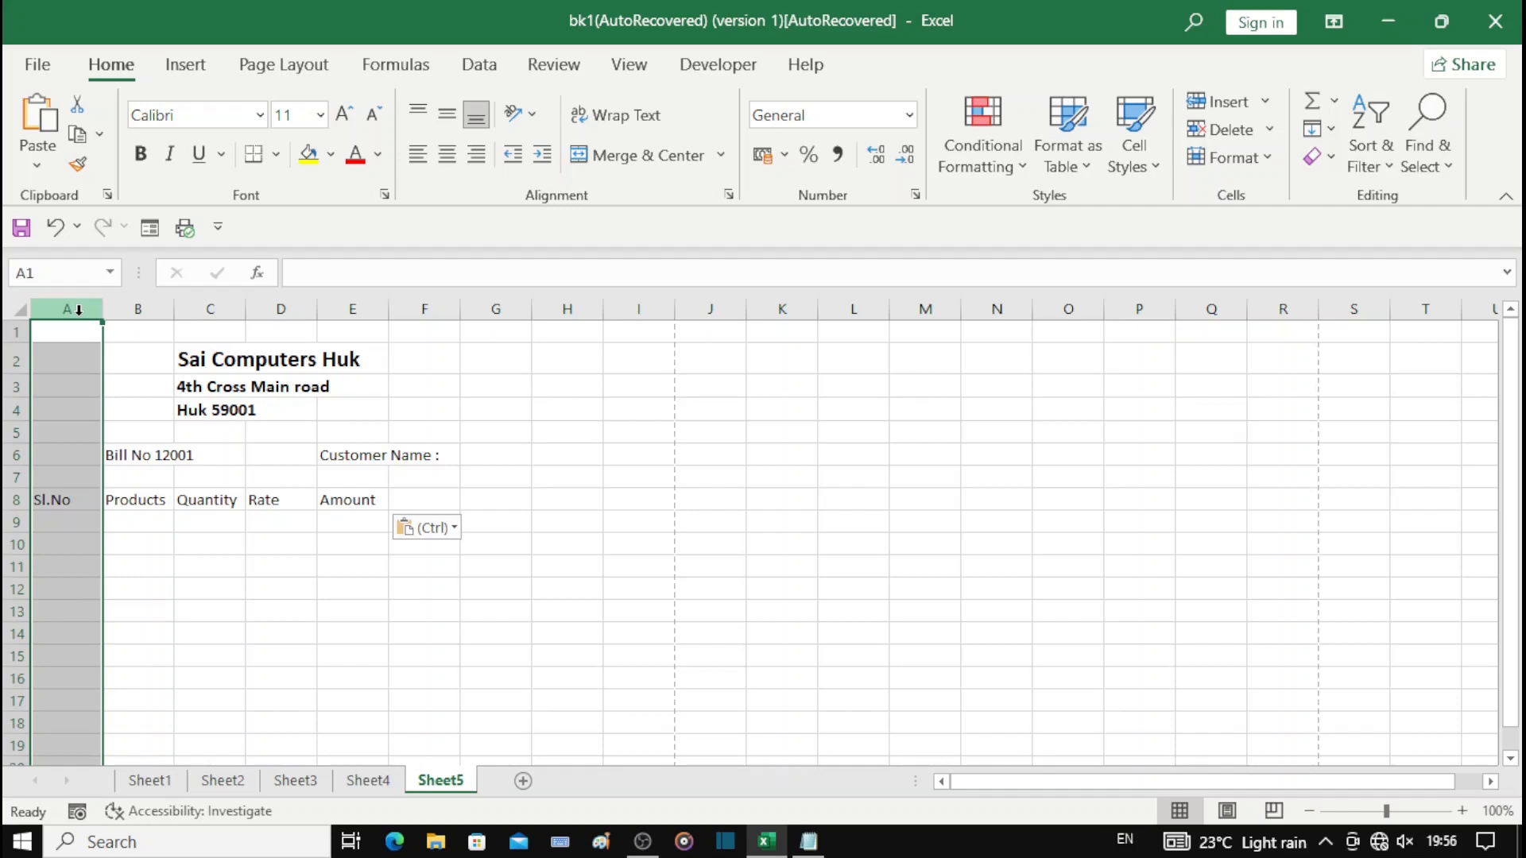
{"action": "right_click", "coordinate": [71, 369]}
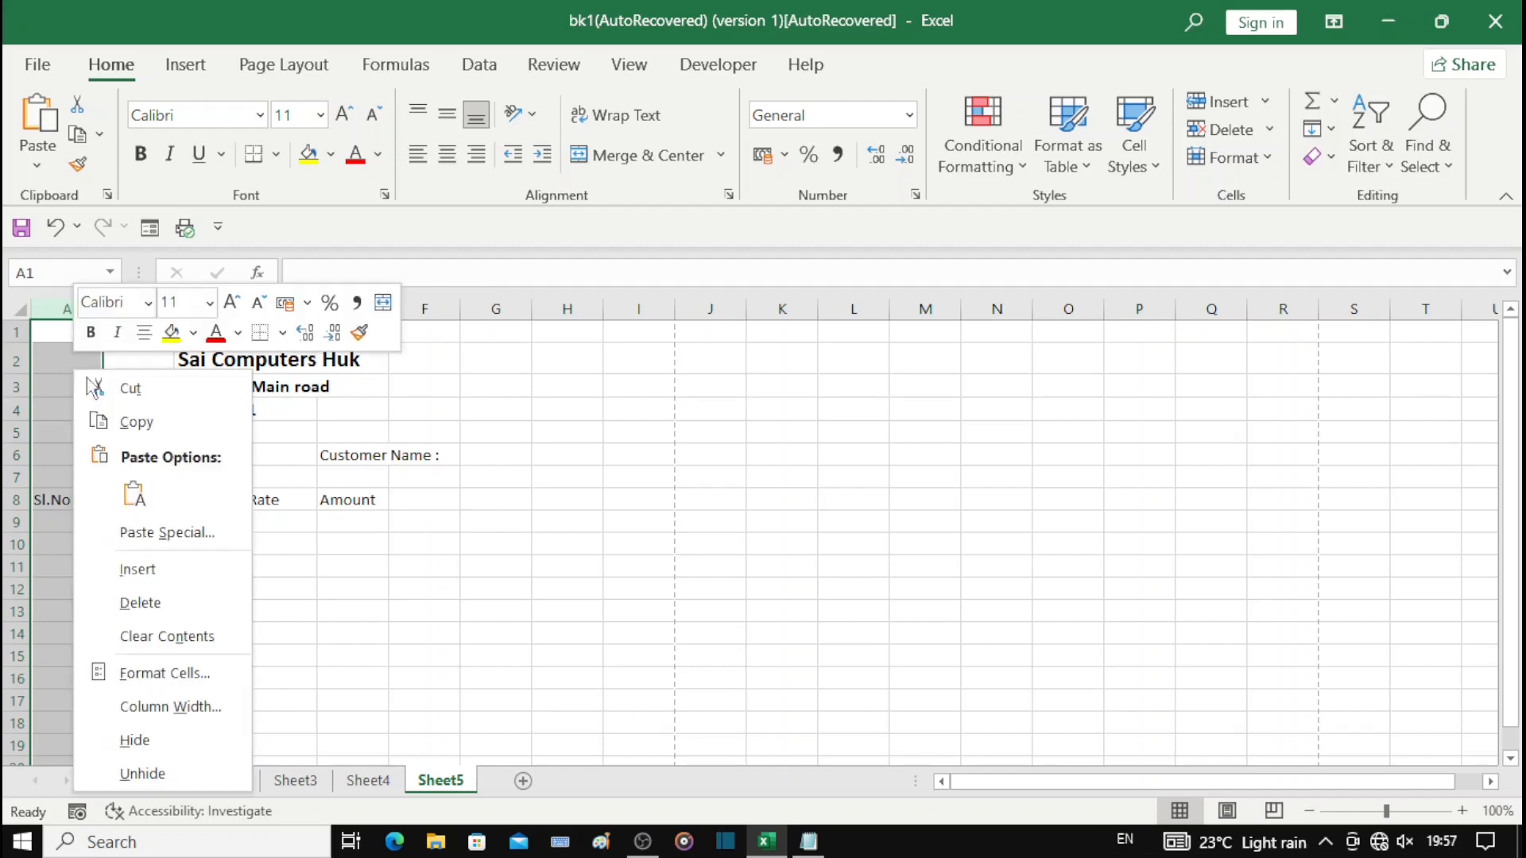
{"action": "left_click", "coordinate": [136, 580]}
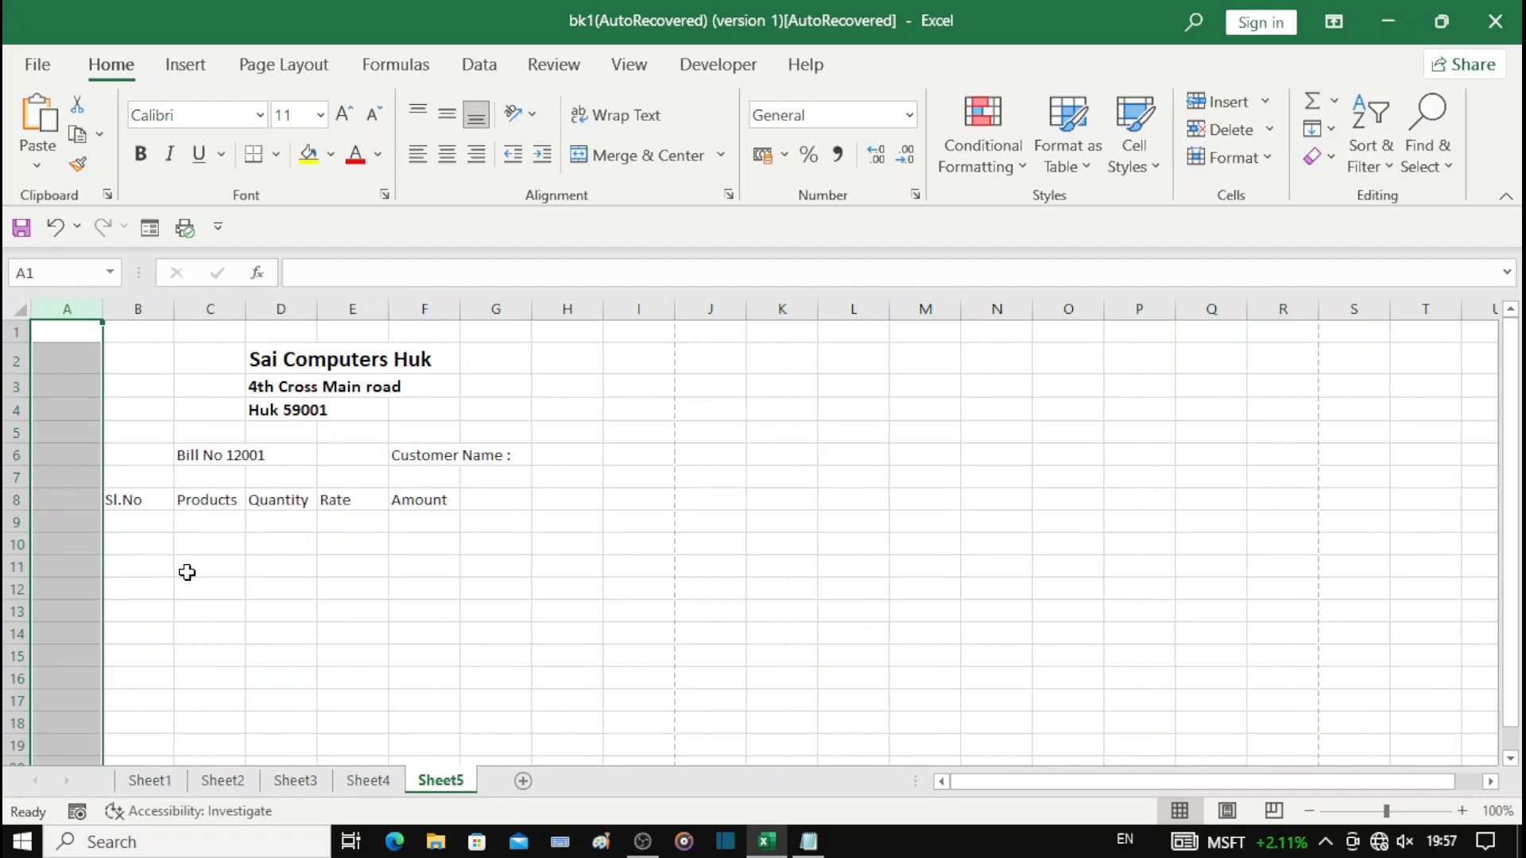
Step: Move the table headings from B8:F8 one column over to C8:G8
{"action": "left_click_drag", "start_coordinate": [129, 501], "coordinate": [483, 499]}
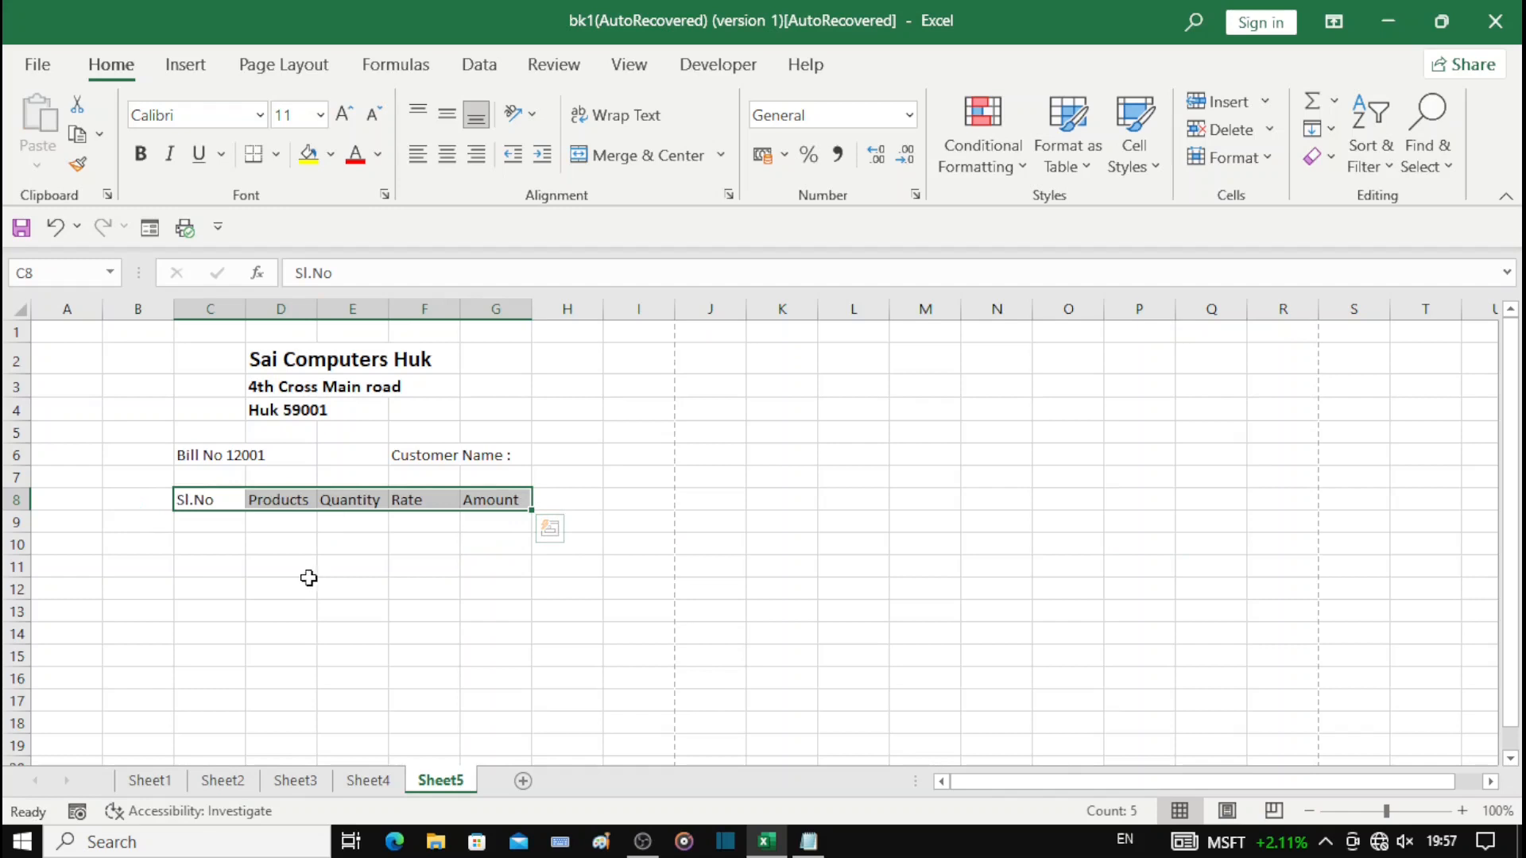
{"action": "scroll", "coordinate": [238, 572], "scroll_direction": "down", "scroll_amount": 1}
{"action": "scroll", "coordinate": [238, 569], "scroll_direction": "up", "scroll_amount": 1}
Step: Number the rows under "Sl.No" from 1 to 5 in C9:C13 by entering 1 and 2 and filling the series
{"action": "left_click", "coordinate": [207, 525]}
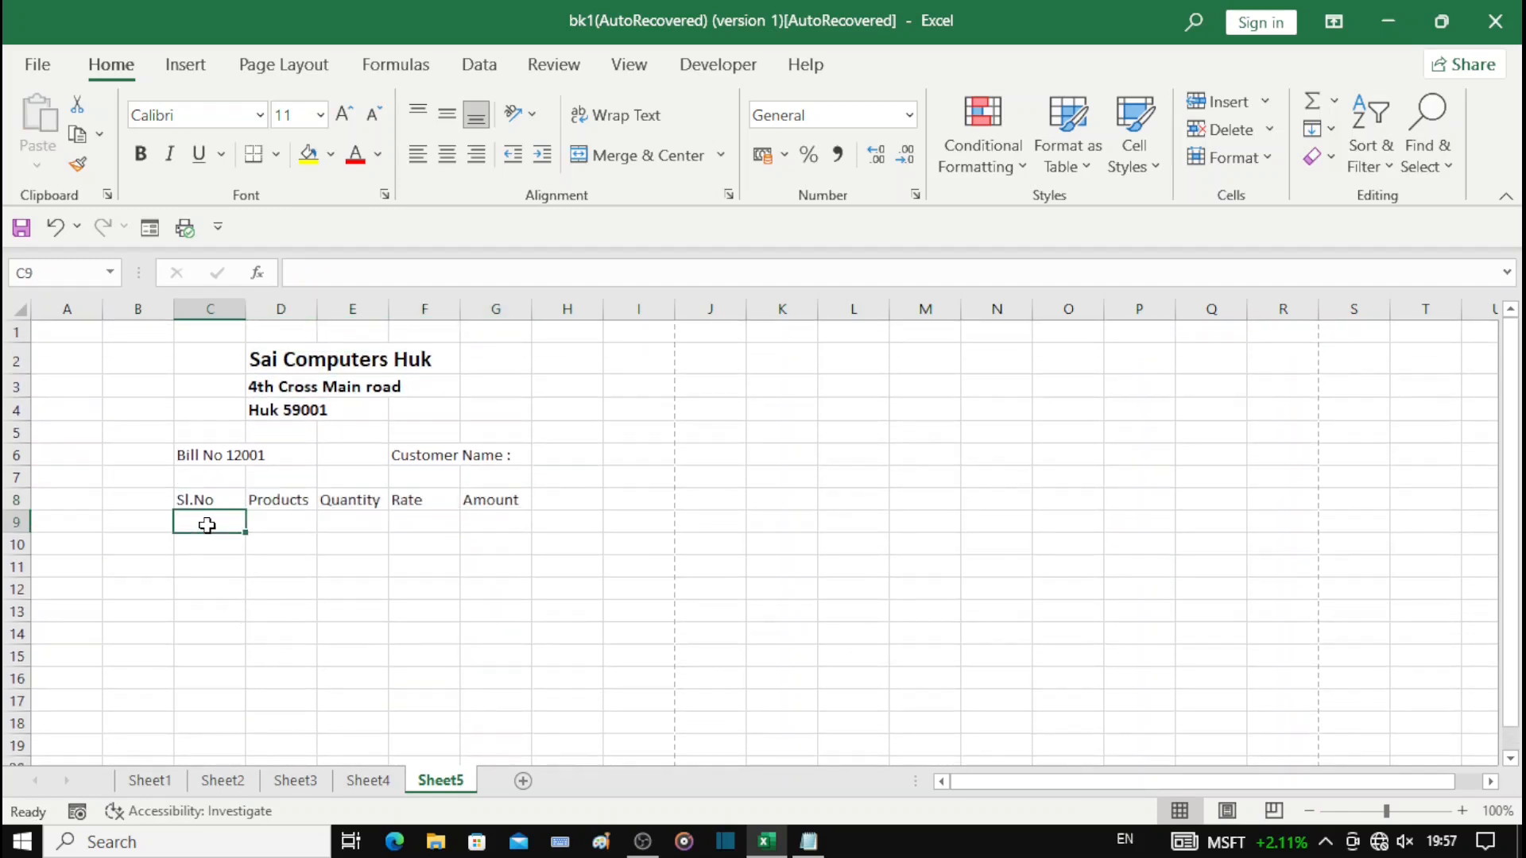
{"action": "type", "text": "1"}
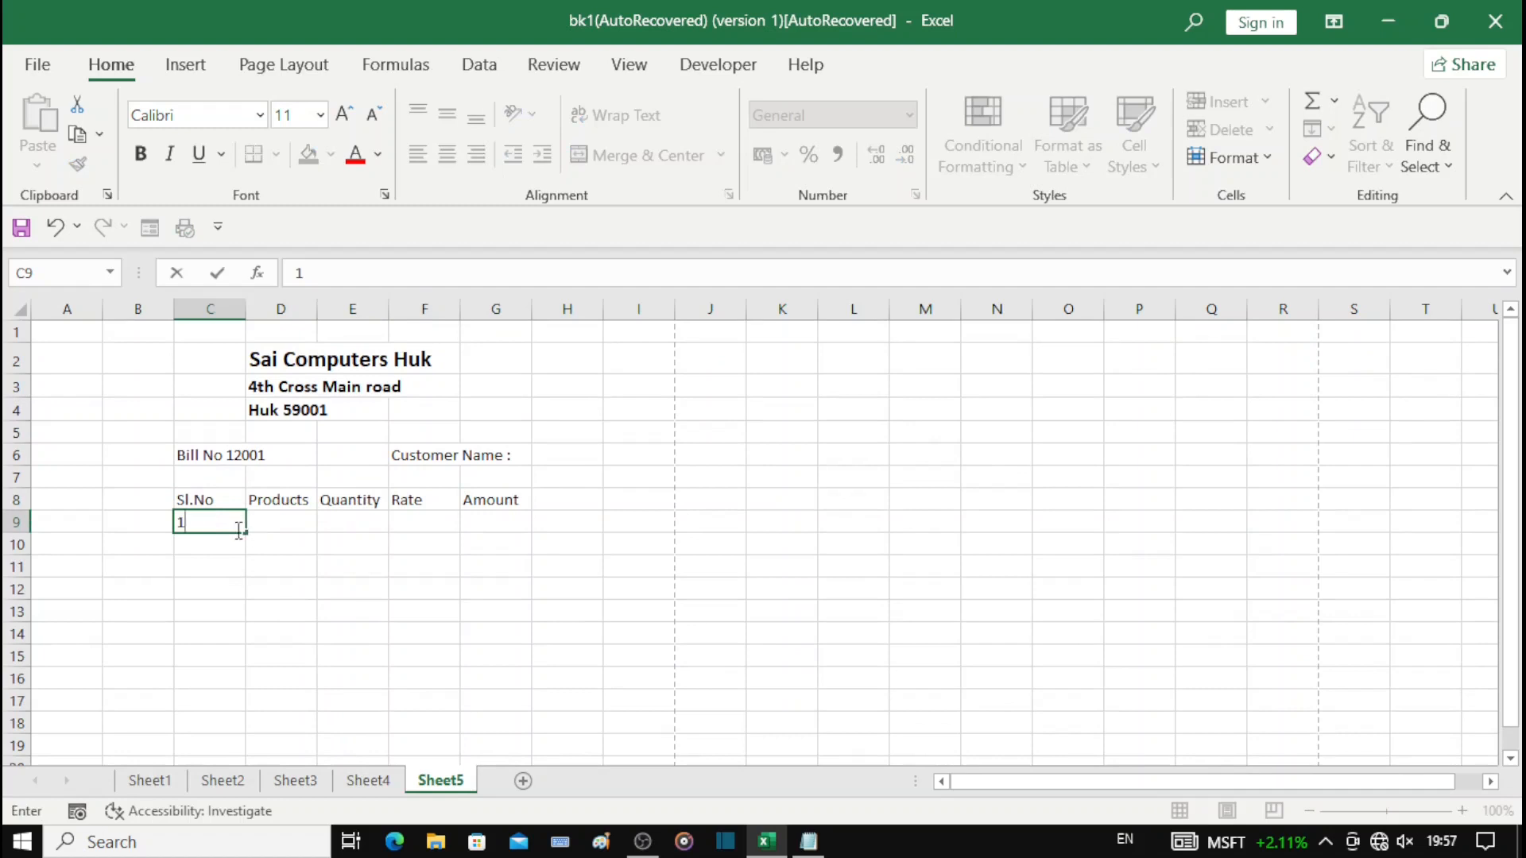
{"action": "key", "text": "Return"}
{"action": "type", "text": "2"}
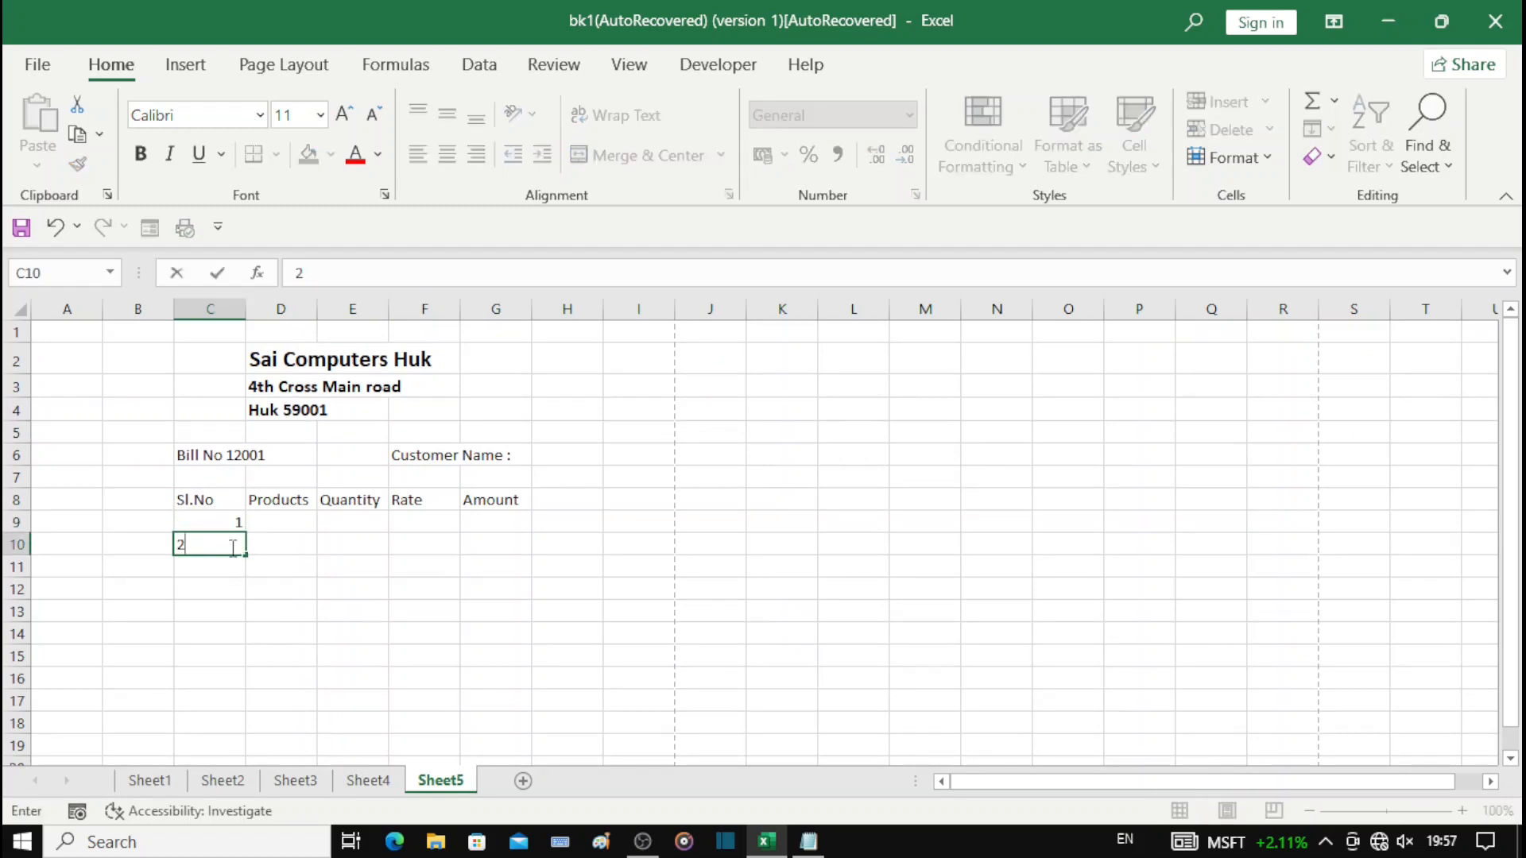
{"action": "left_click", "coordinate": [228, 522]}
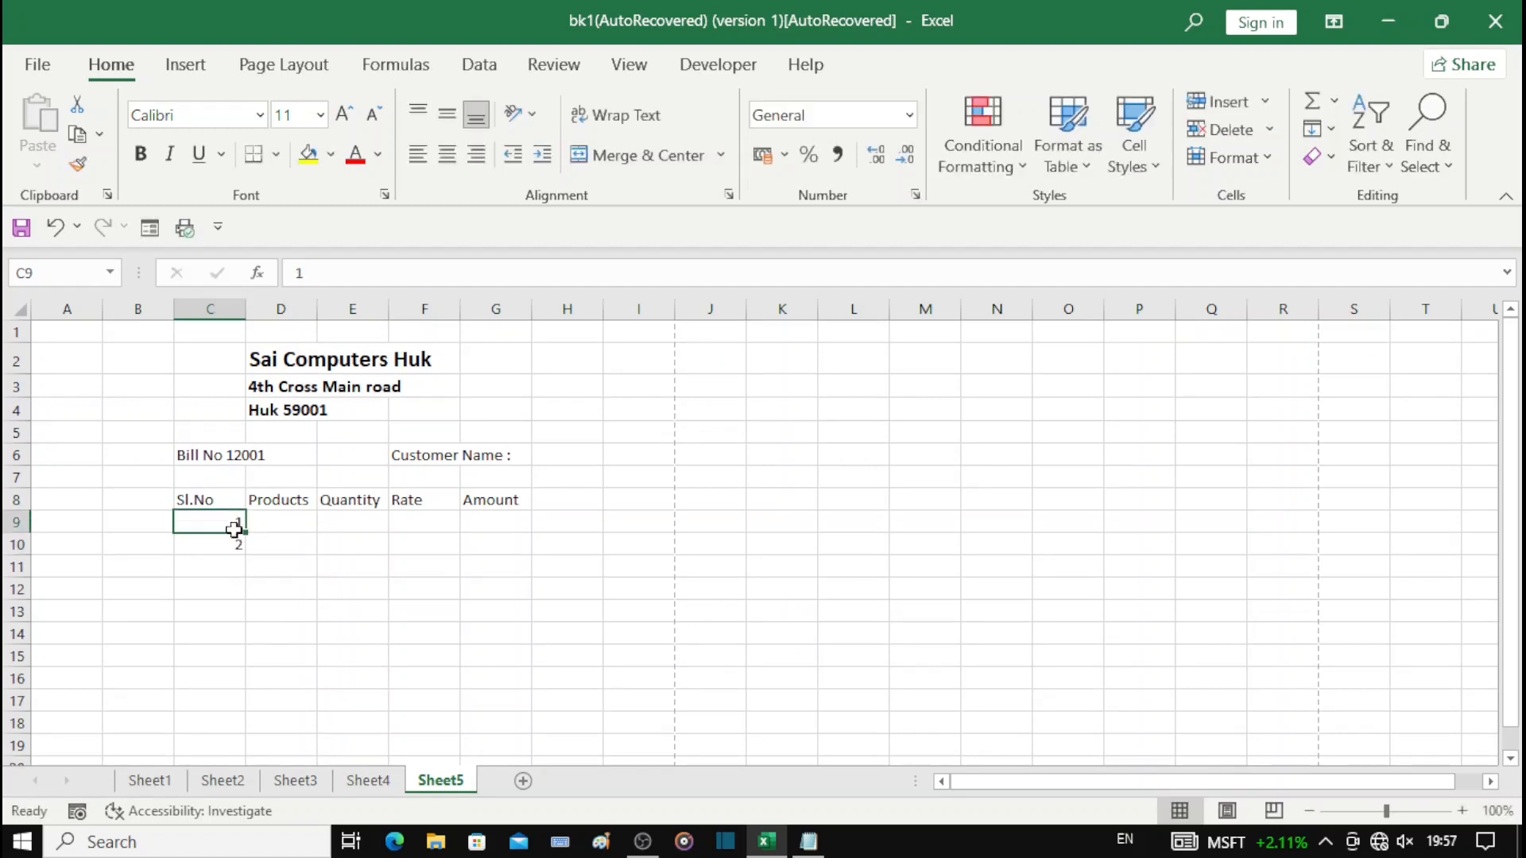
{"action": "left_click_drag", "start_coordinate": [224, 522], "coordinate": [247, 626]}
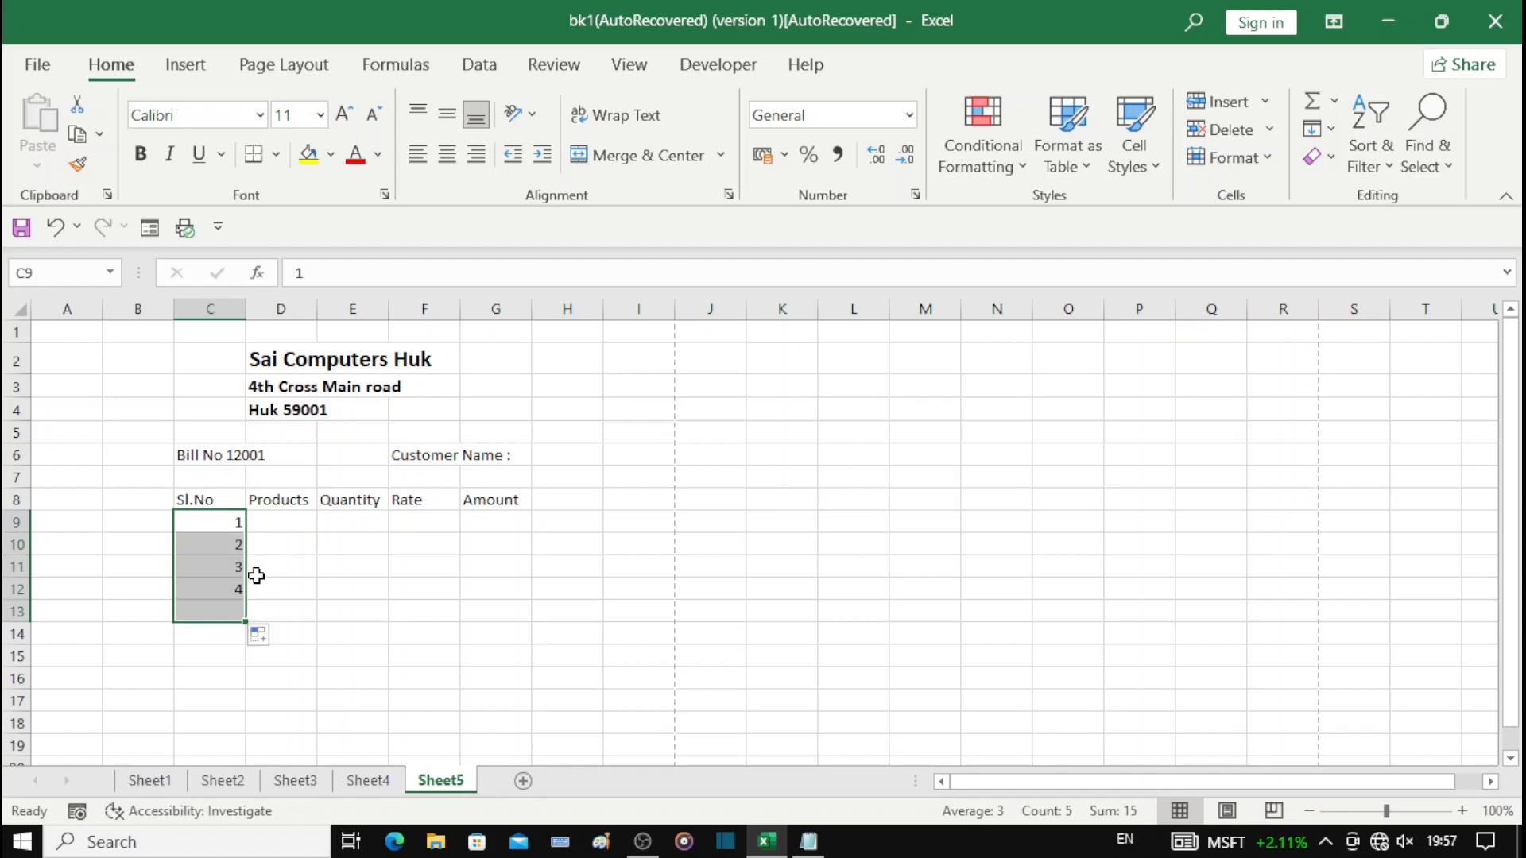
Step: Enter the products CPU, FAN, RAM, HDD and SSD in D9:D13
{"action": "left_click", "coordinate": [276, 518]}
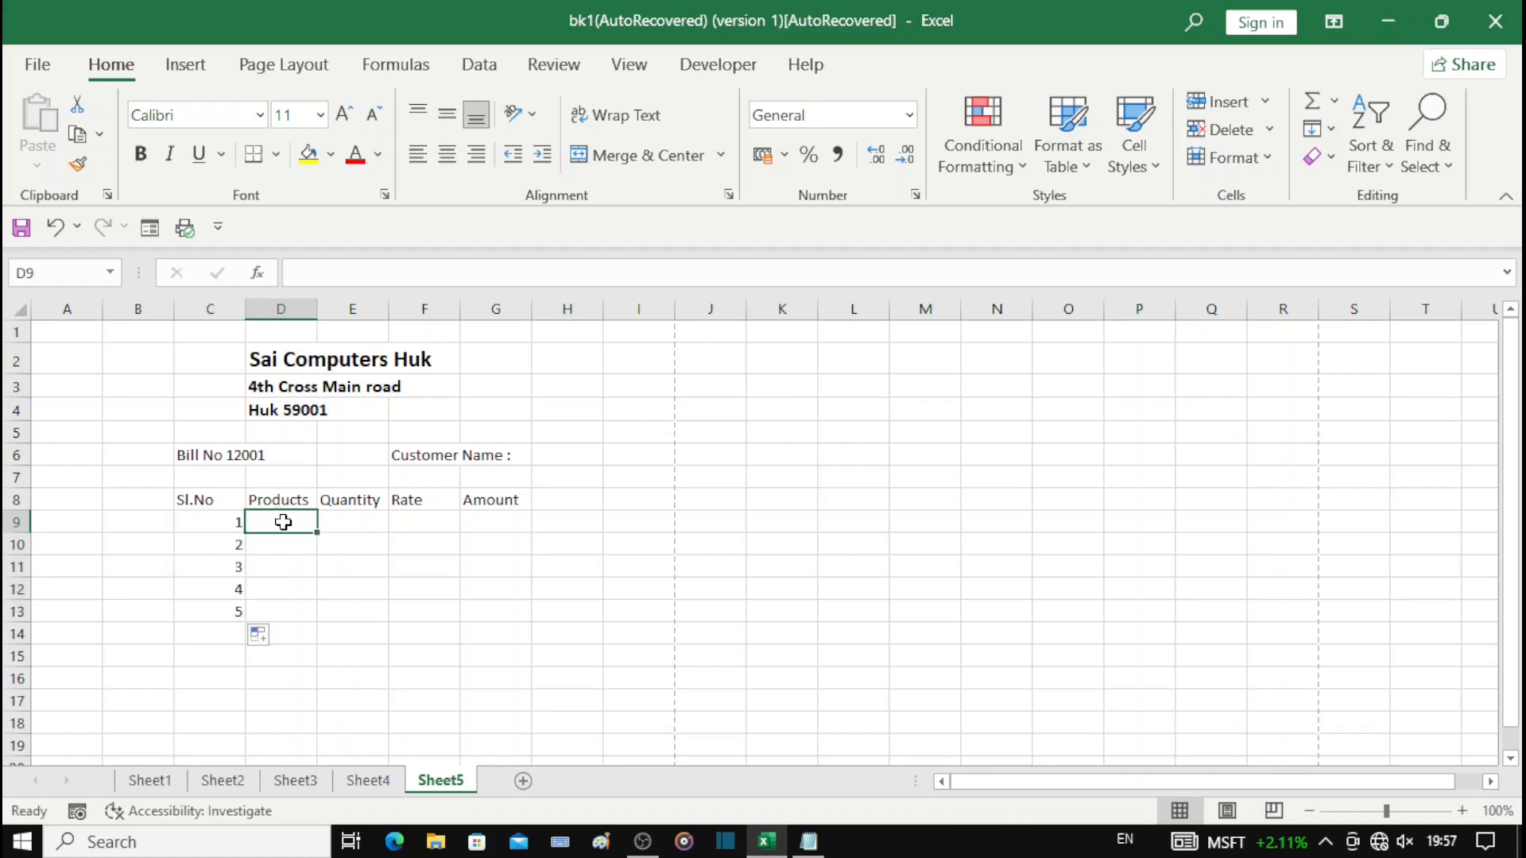
{"action": "type", "text": "C"}
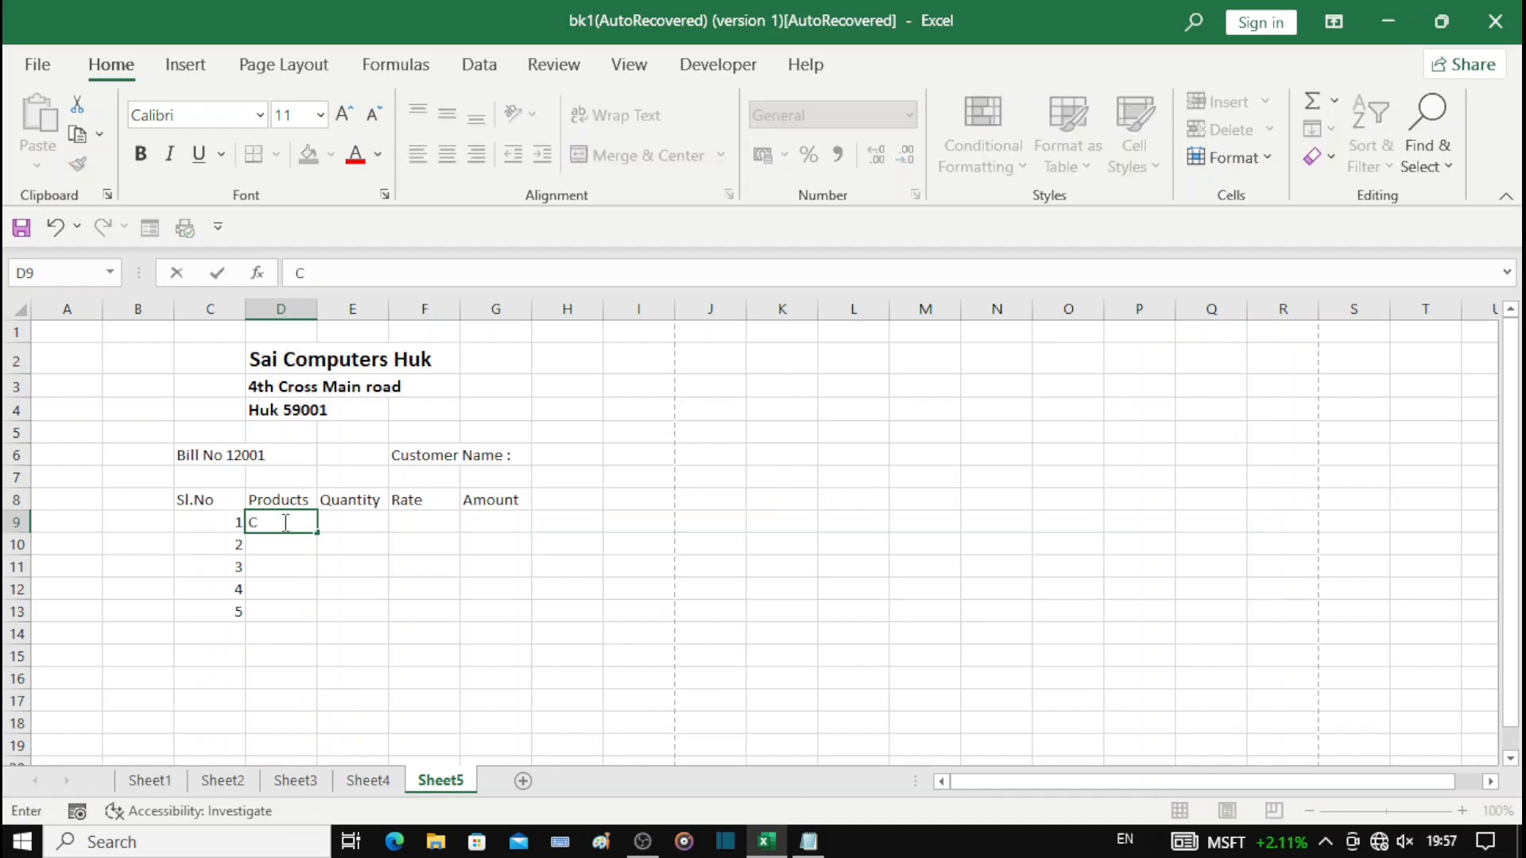
{"action": "type", "text": "PU"}
{"action": "key", "text": "Return"}
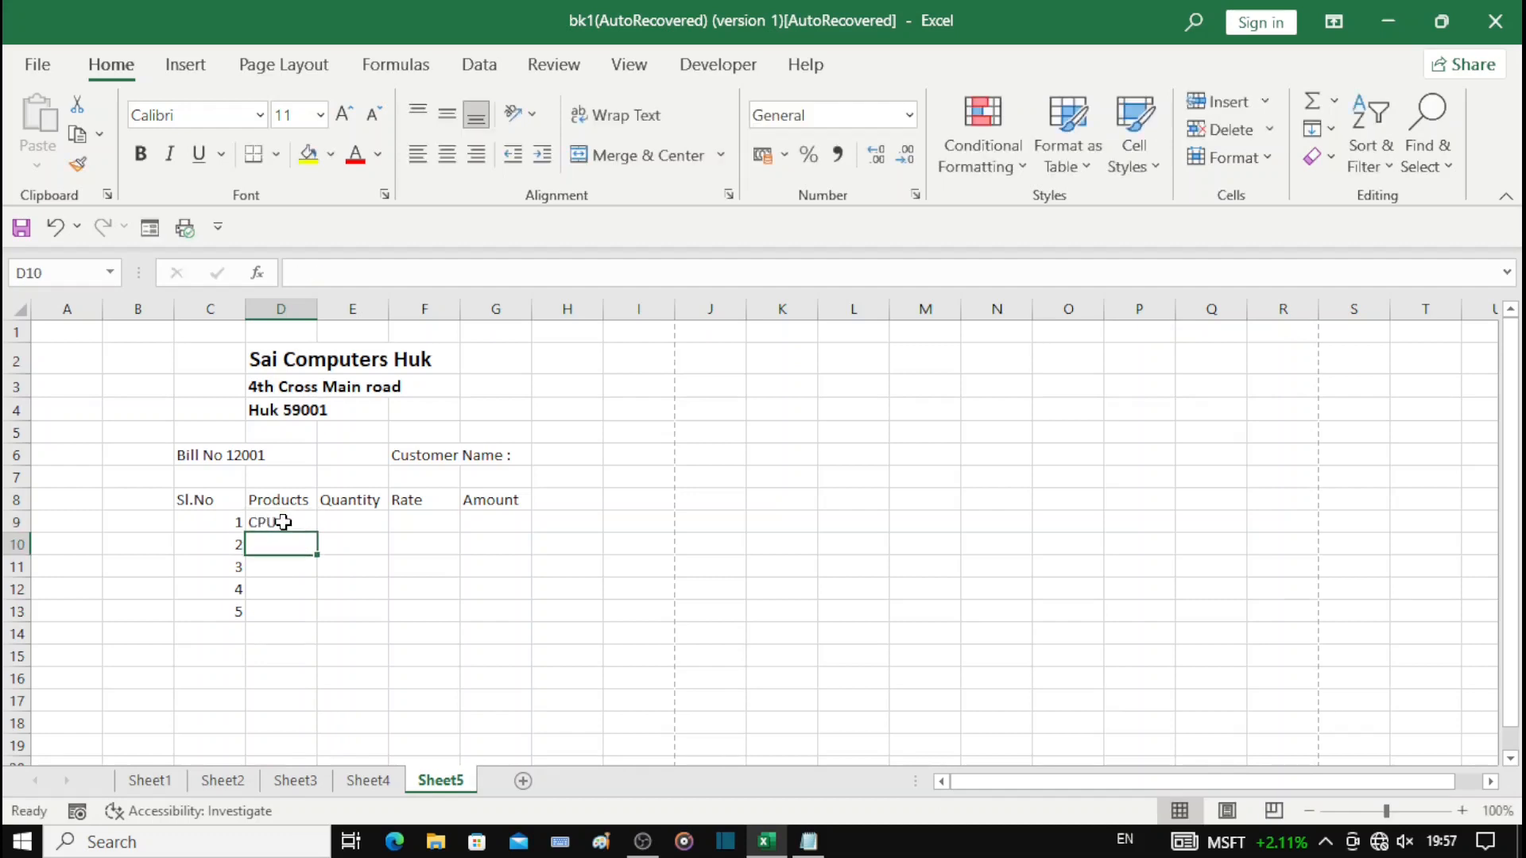
{"action": "type", "text": "FA"}
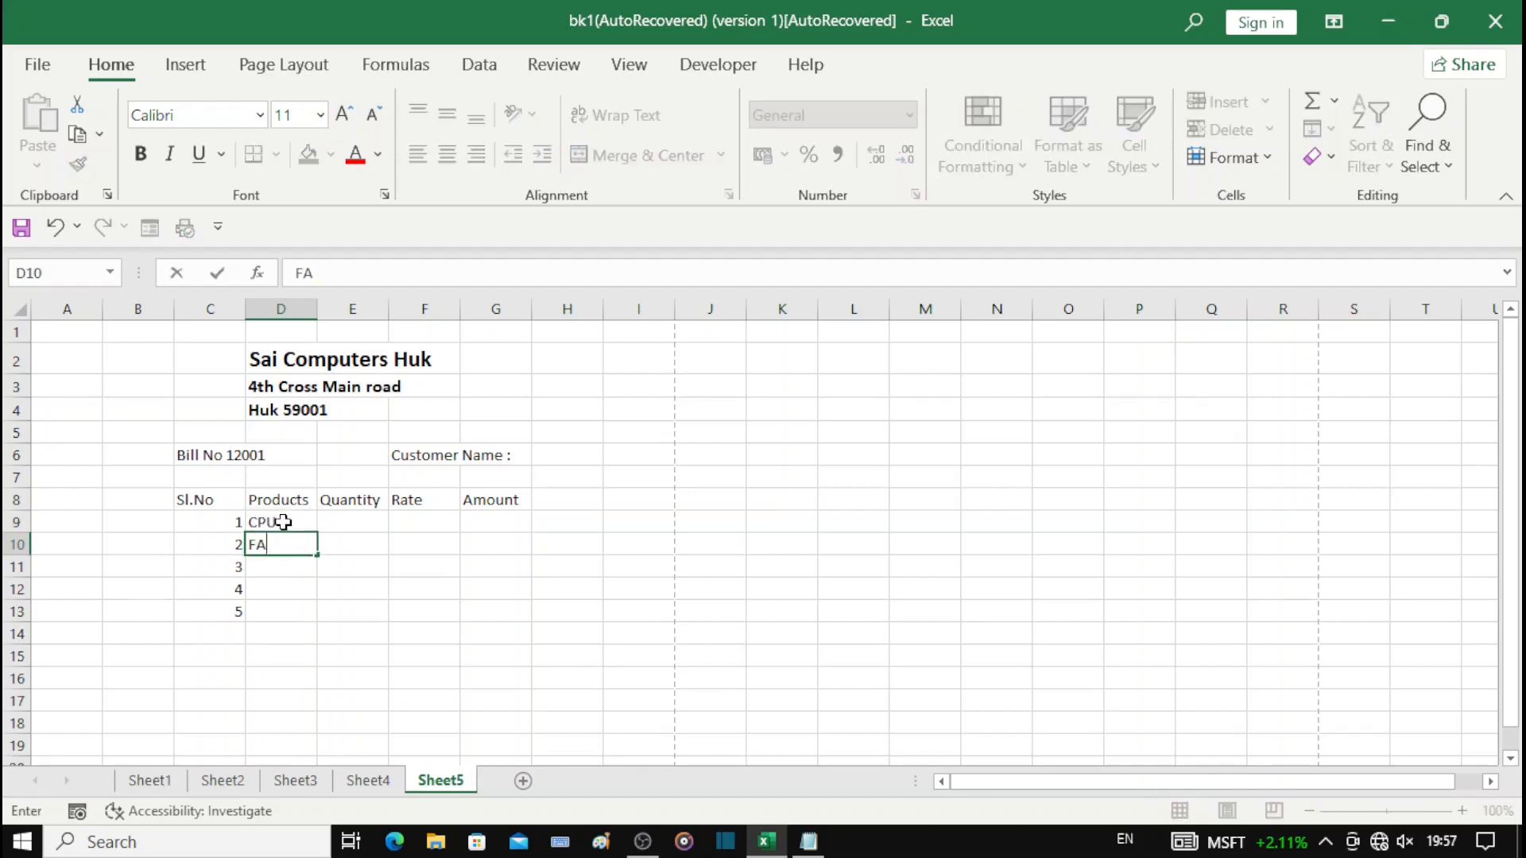
{"action": "type", "text": "V"}
{"action": "key", "text": "BackSpace"}
{"action": "type", "text": "N"}
{"action": "key", "text": "Return"}
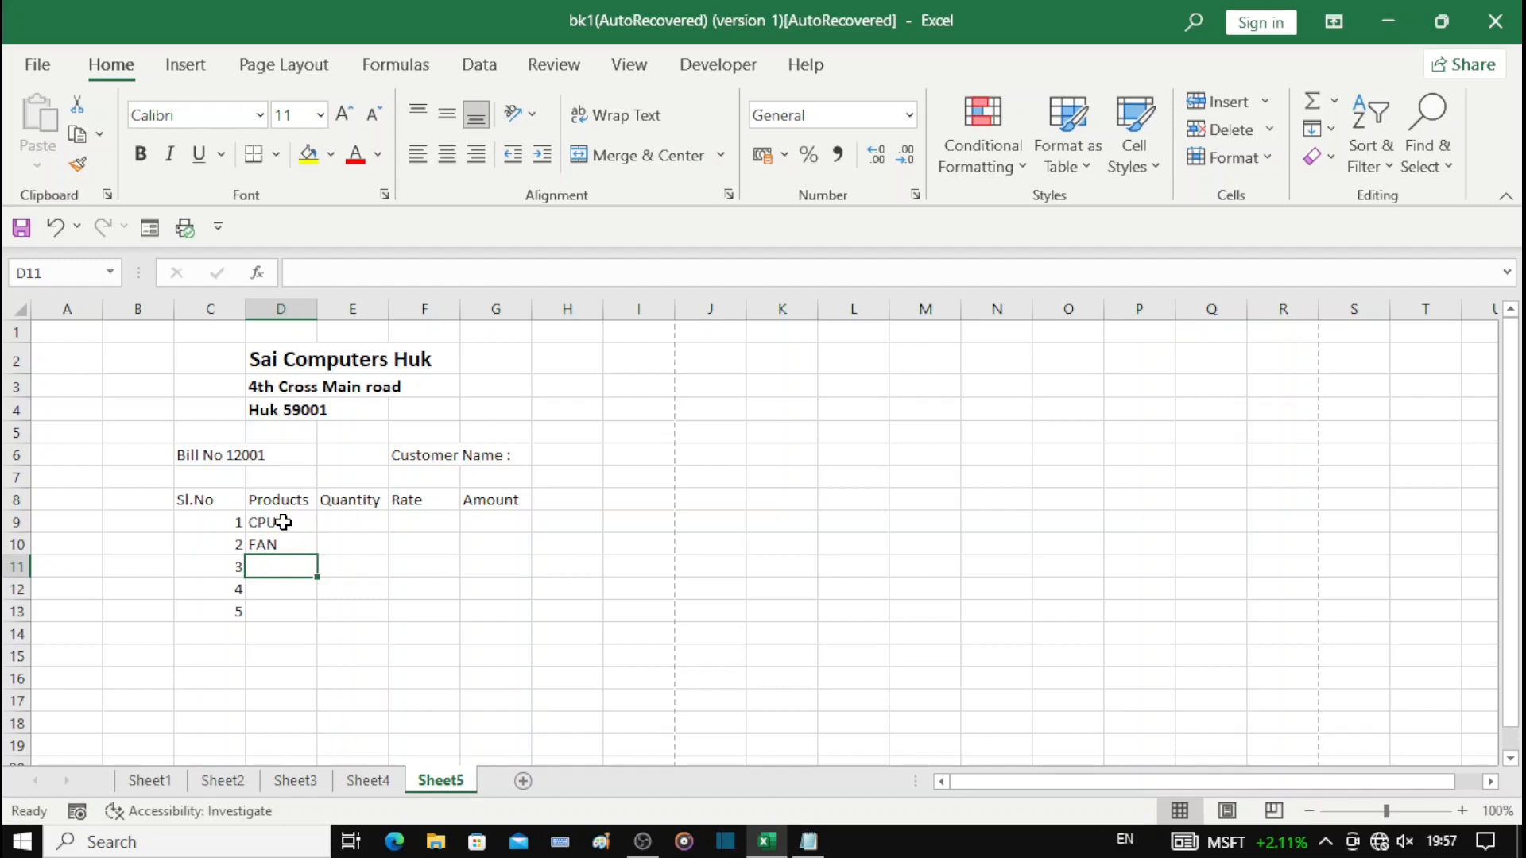
{"action": "type", "text": "RAM"}
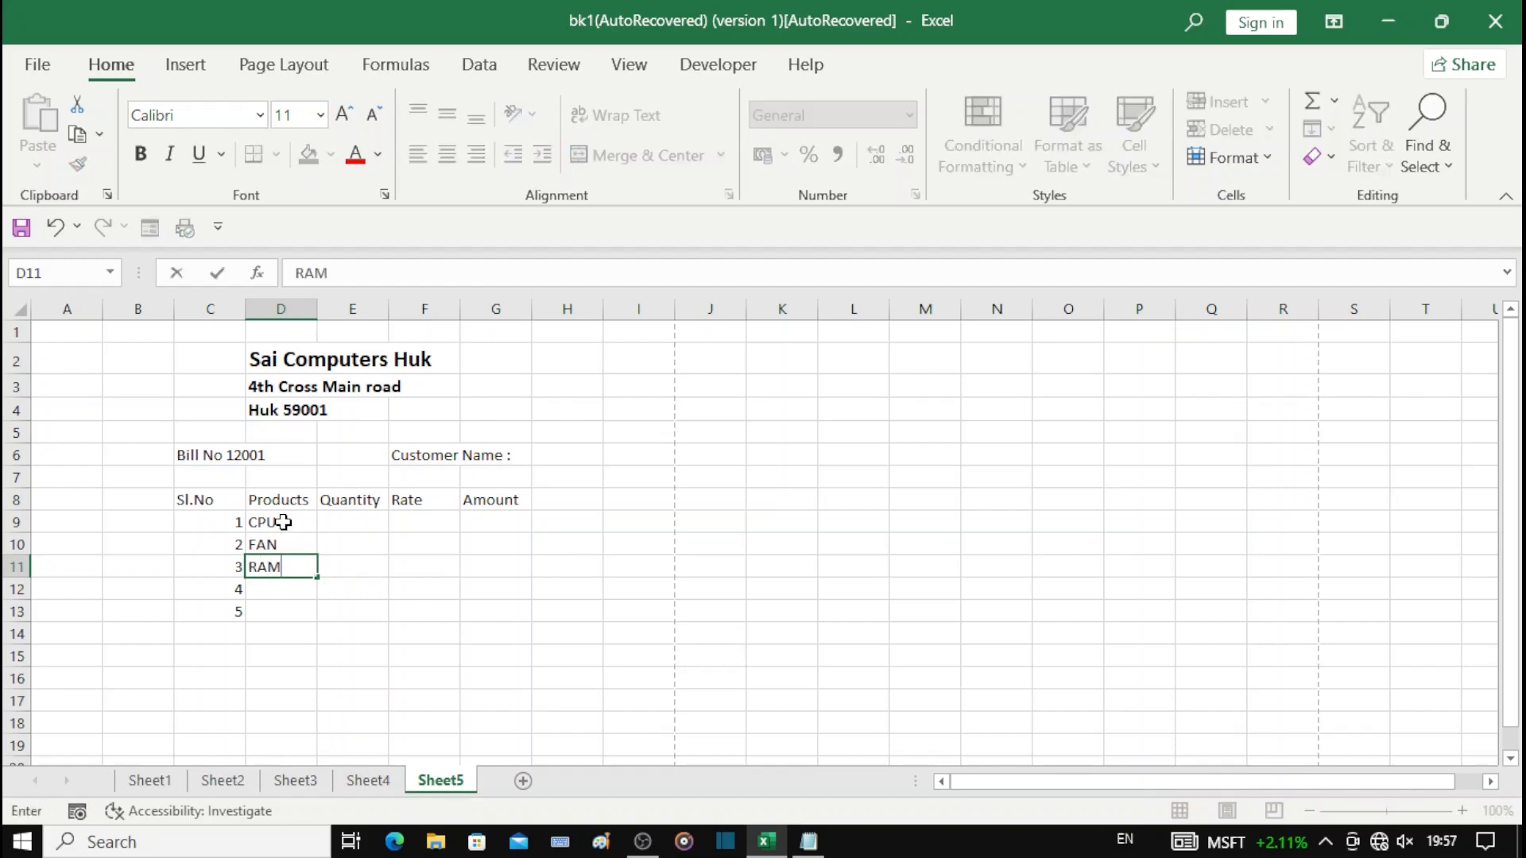
{"action": "key", "text": "Return"}
{"action": "type", "text": "HDD"}
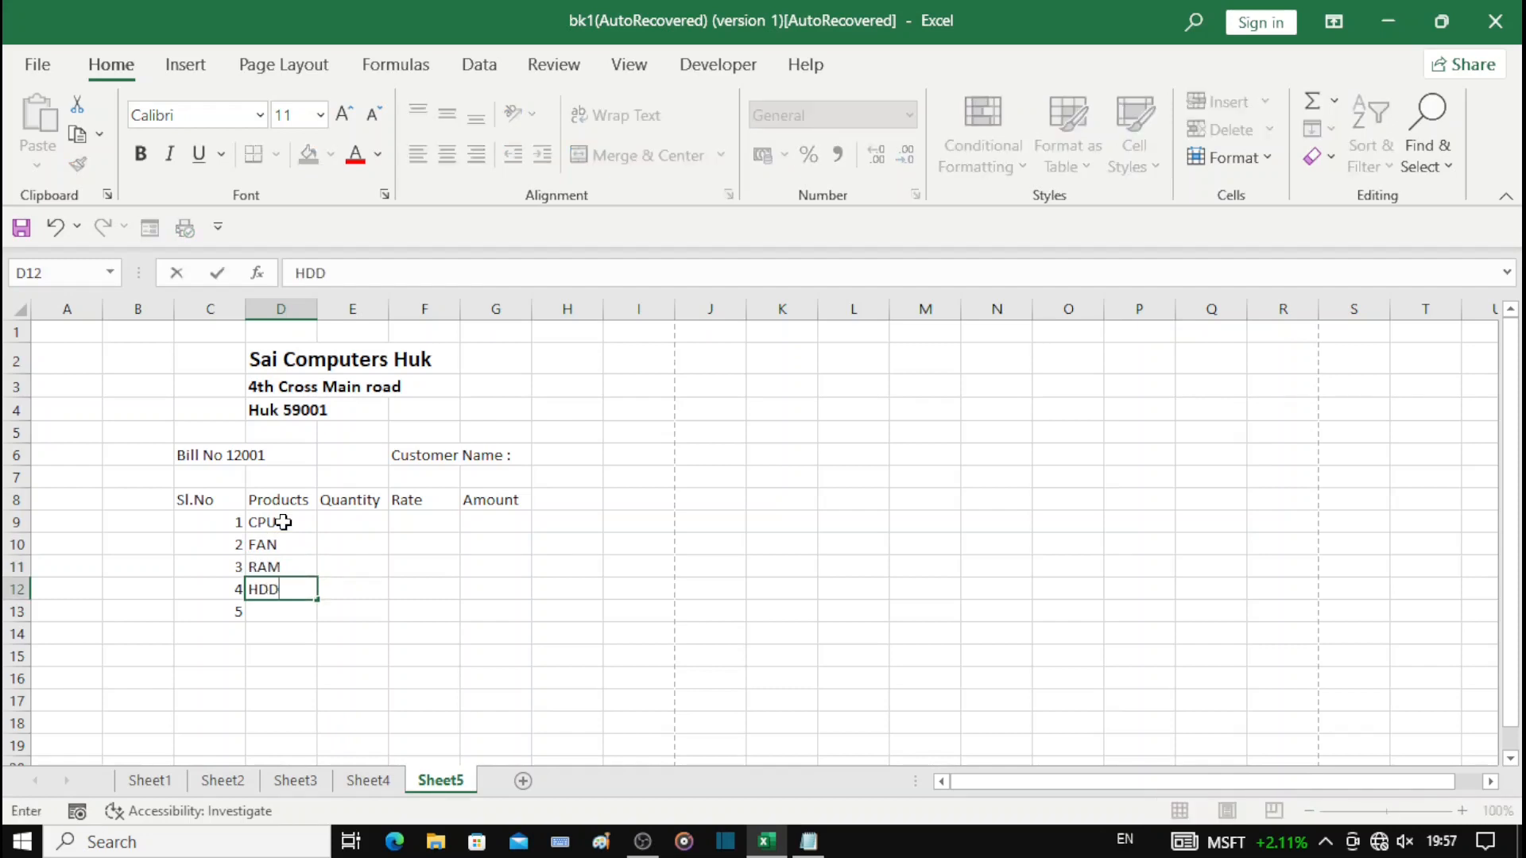
{"action": "key", "text": "Return"}
{"action": "type", "text": "SSD"}
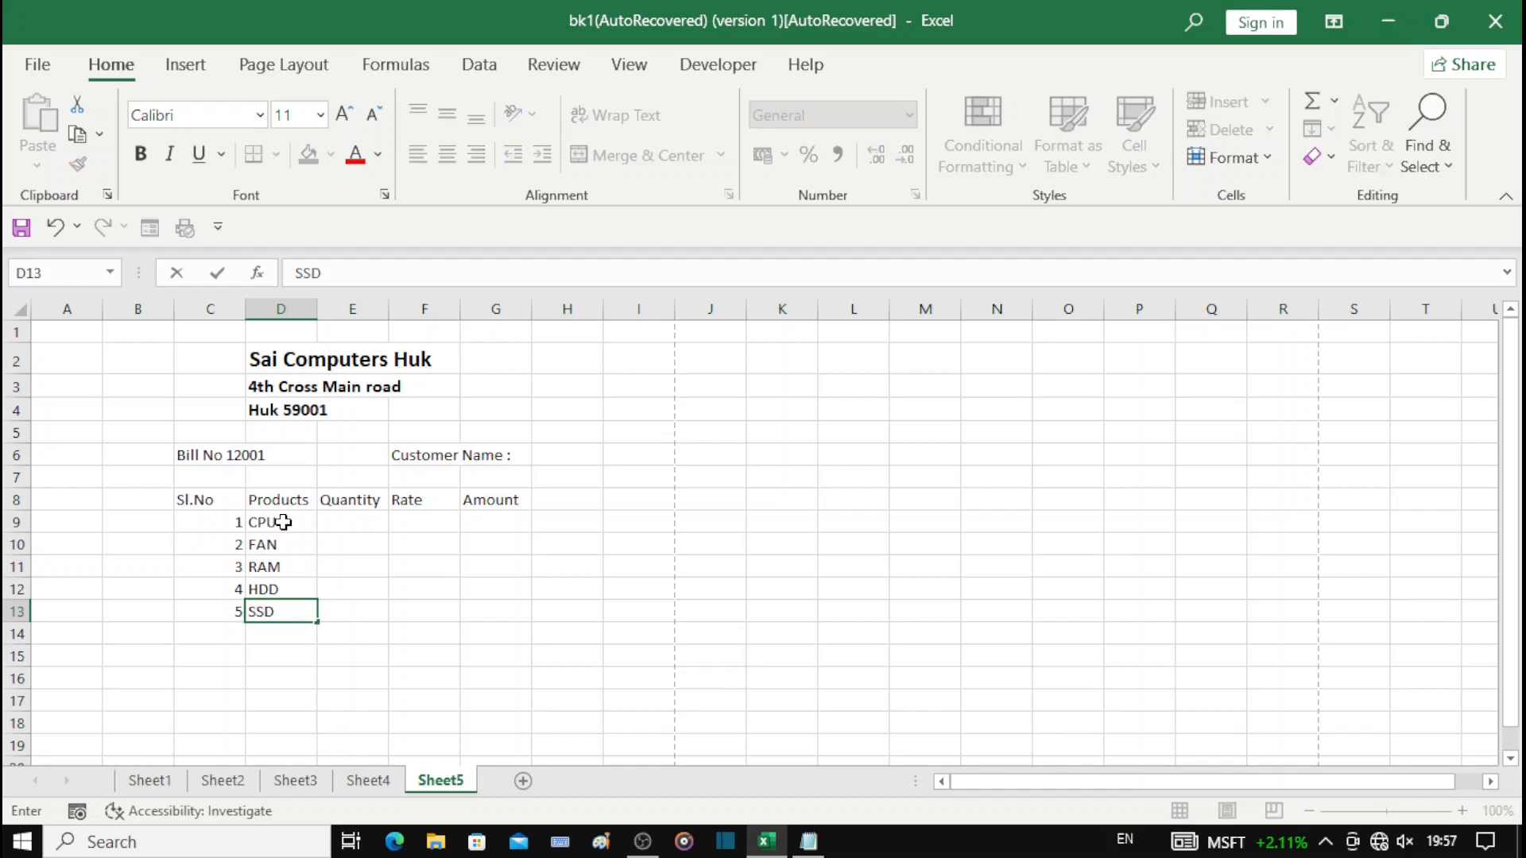
Step: Enter the quantities 5, 6, 4, 9 and 4 in E9:E13
{"action": "left_click", "coordinate": [339, 526]}
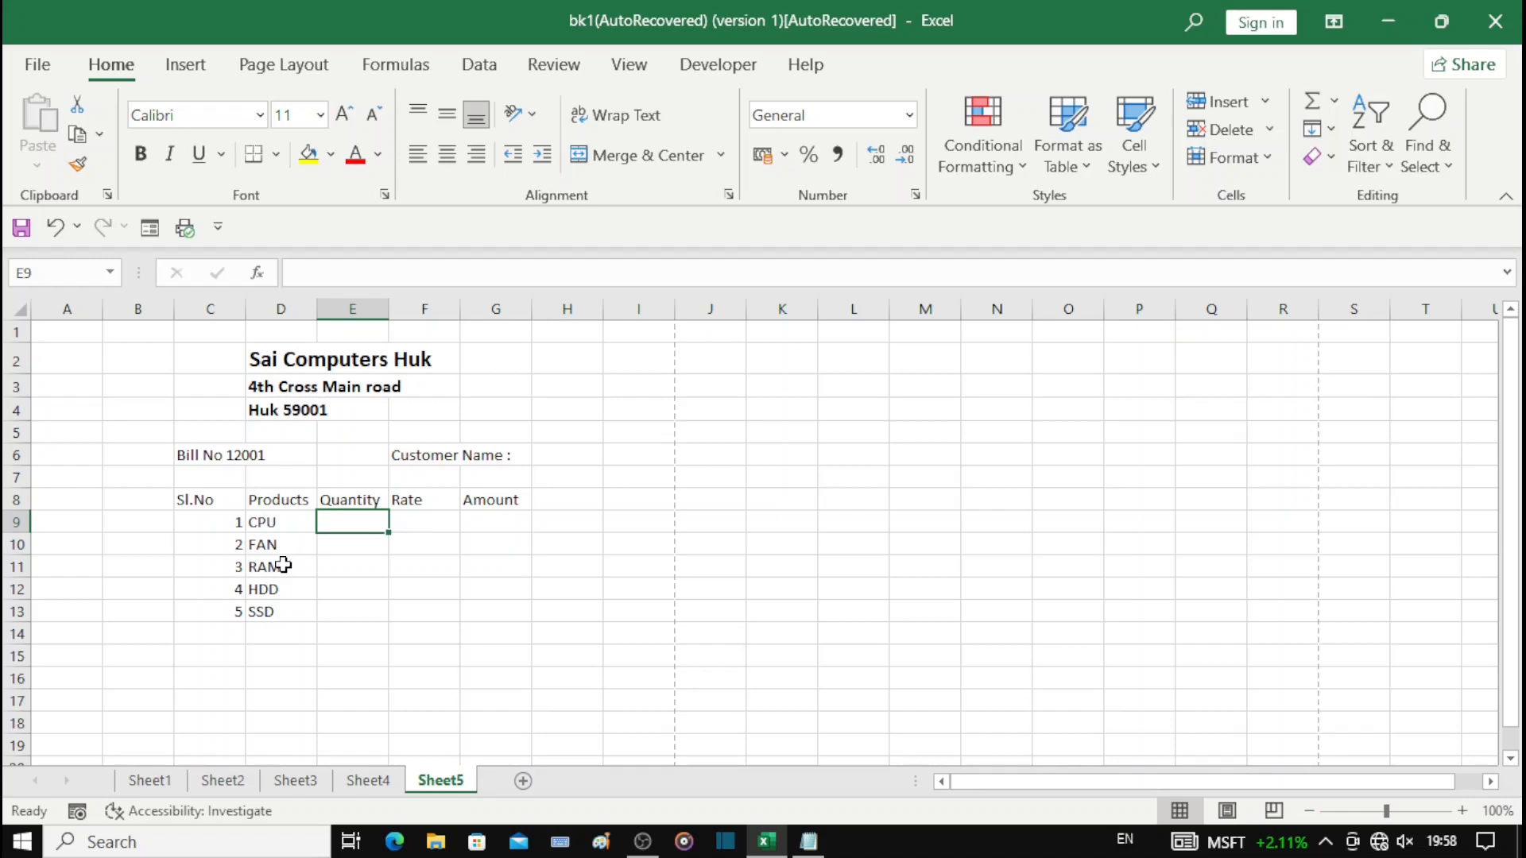
{"action": "key", "text": "F2"}
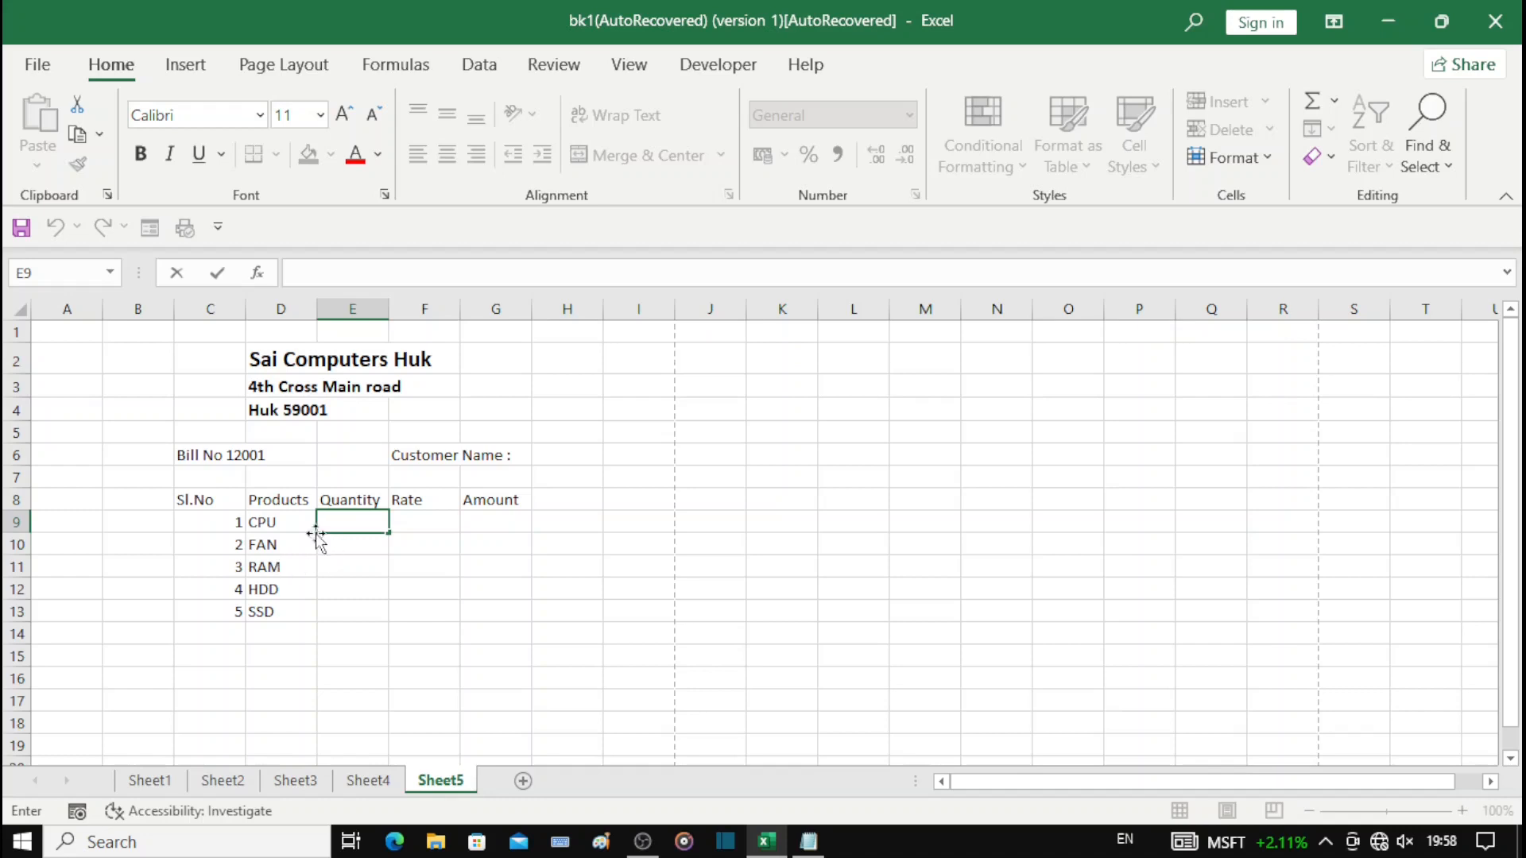
{"action": "type", "text": "5"}
{"action": "key", "text": "Return"}
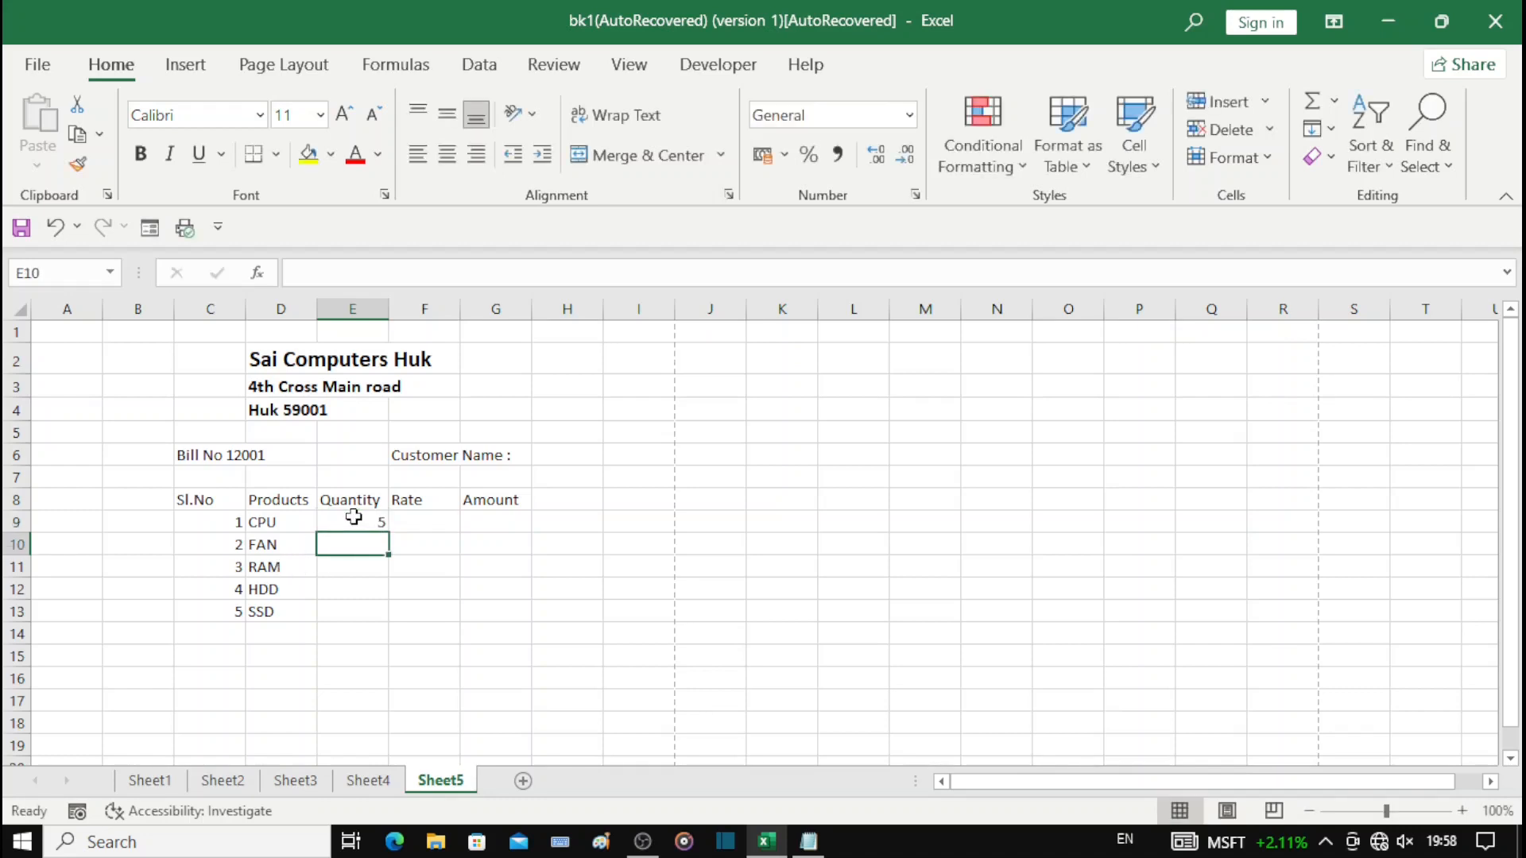
{"action": "type", "text": "6"}
{"action": "key", "text": "Return"}
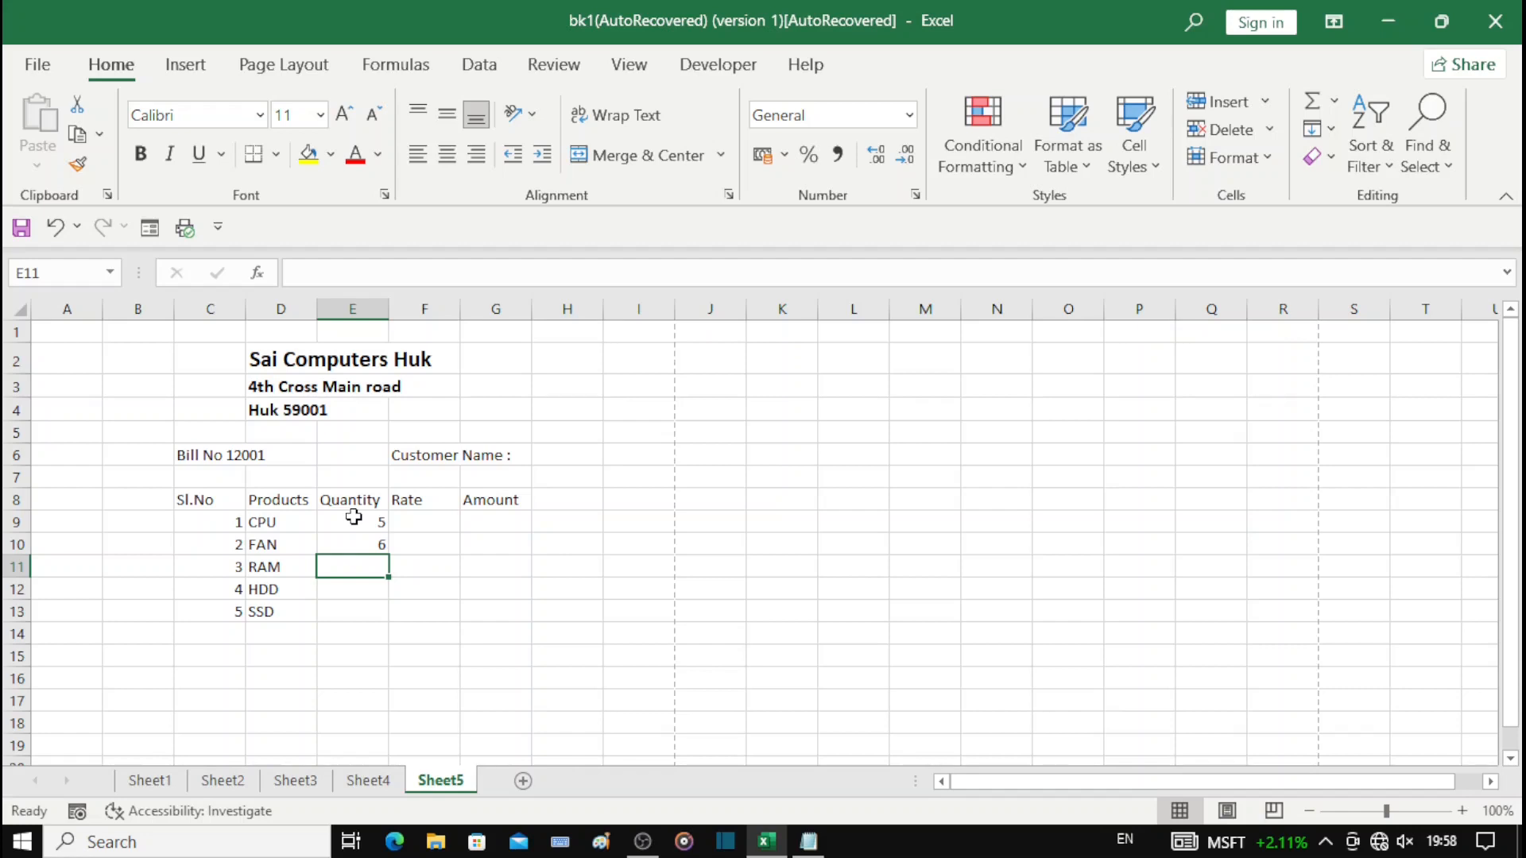
{"action": "type", "text": "4"}
{"action": "key", "text": "Return"}
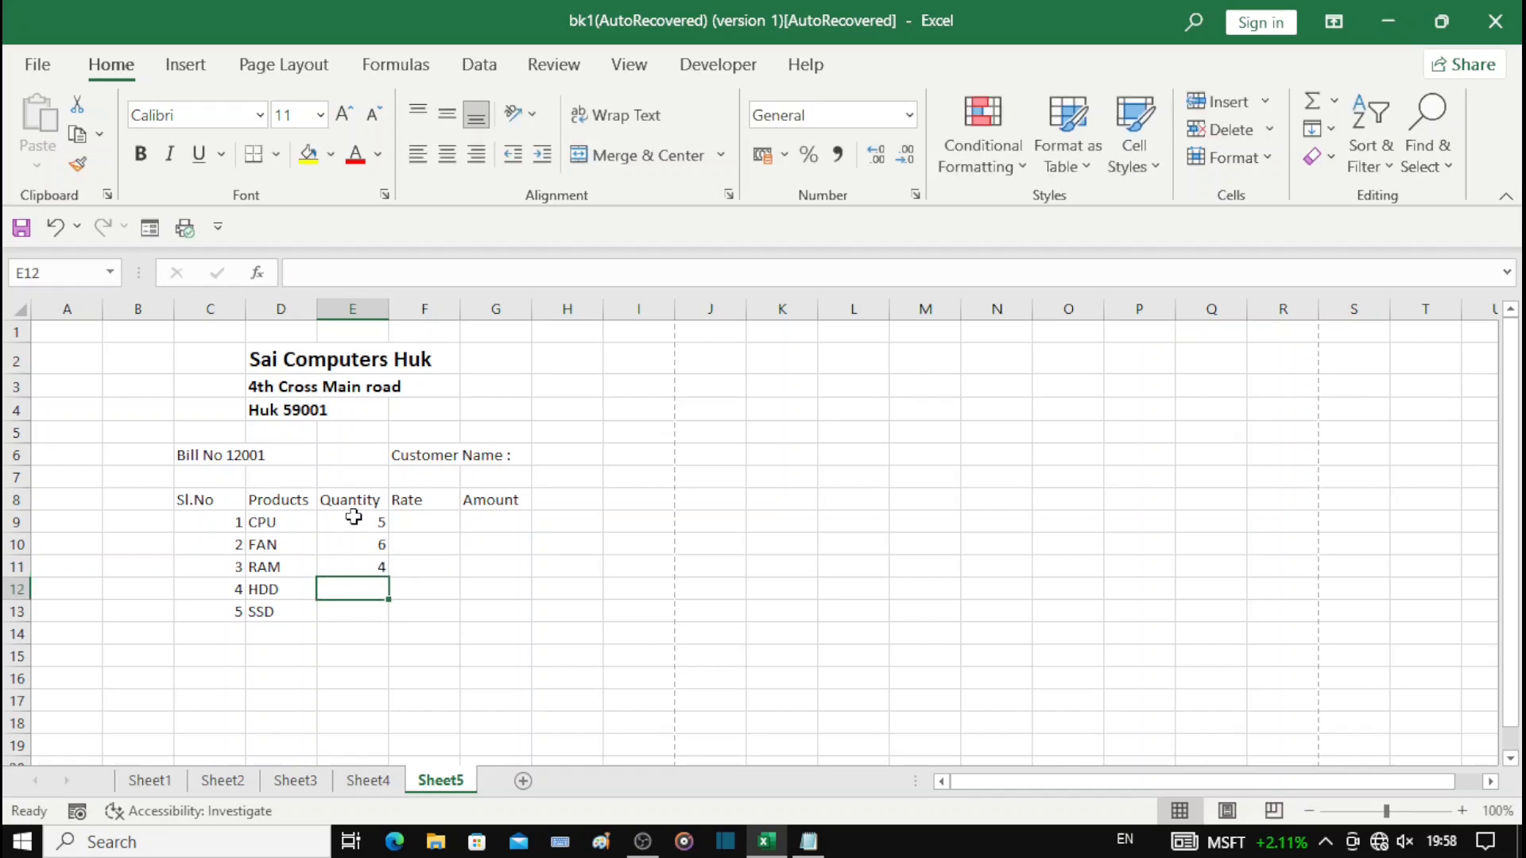
{"action": "type", "text": "9"}
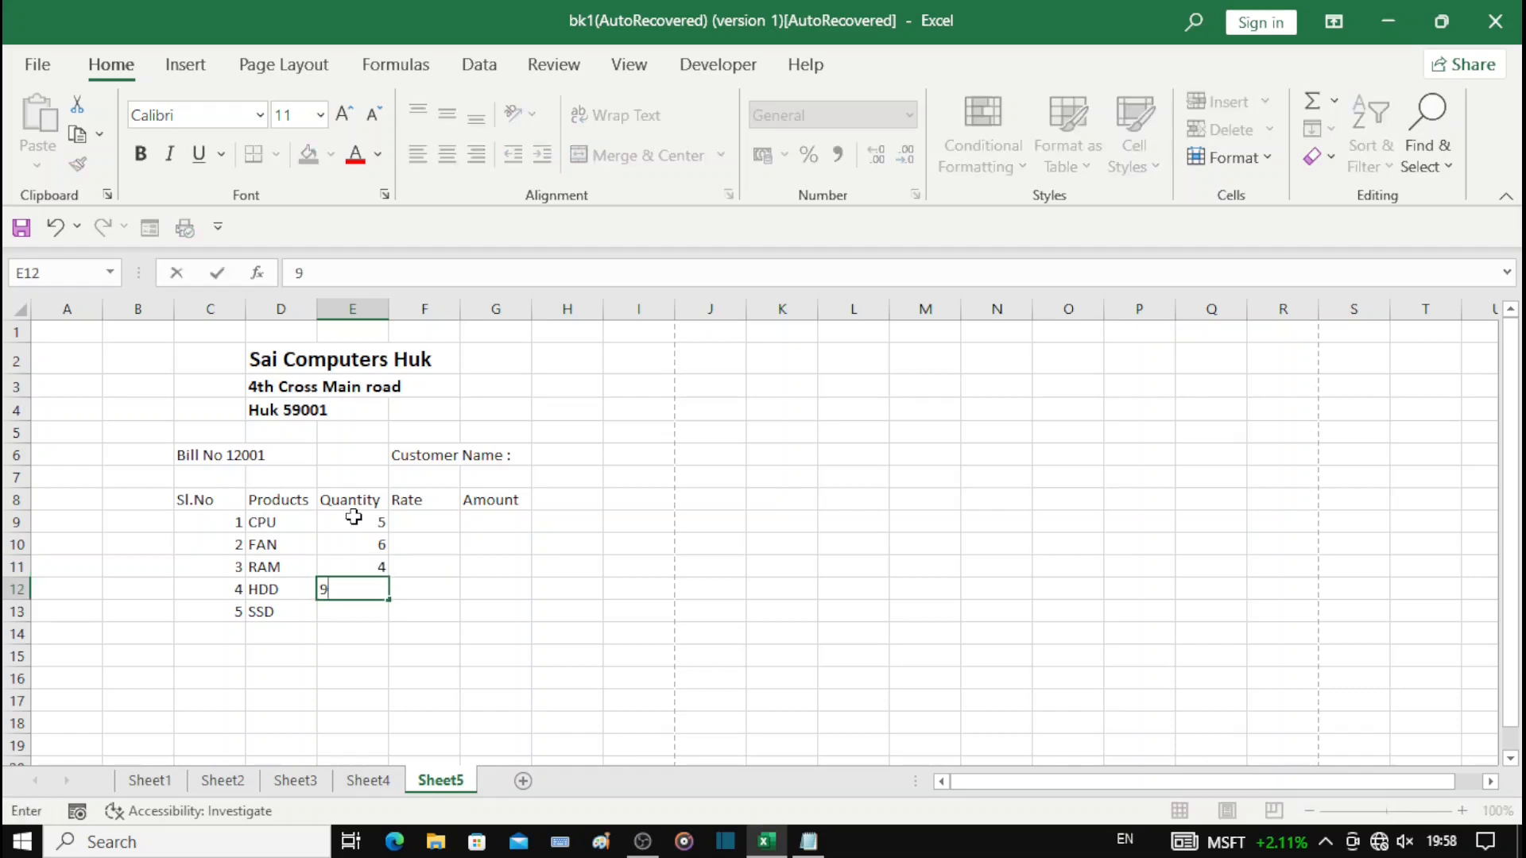
{"action": "key", "text": "Return"}
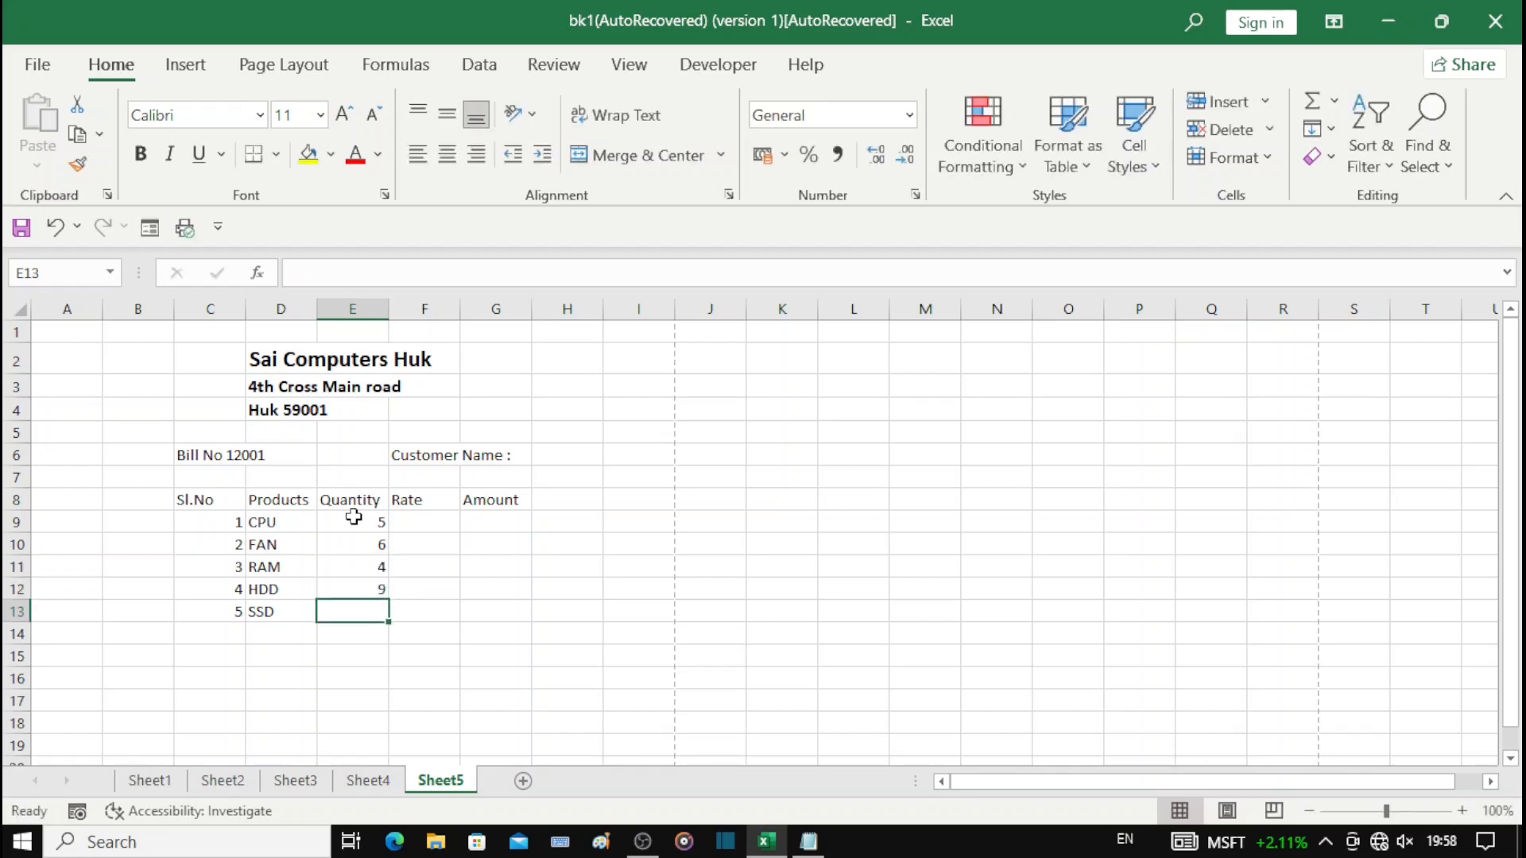
{"action": "type", "text": "4"}
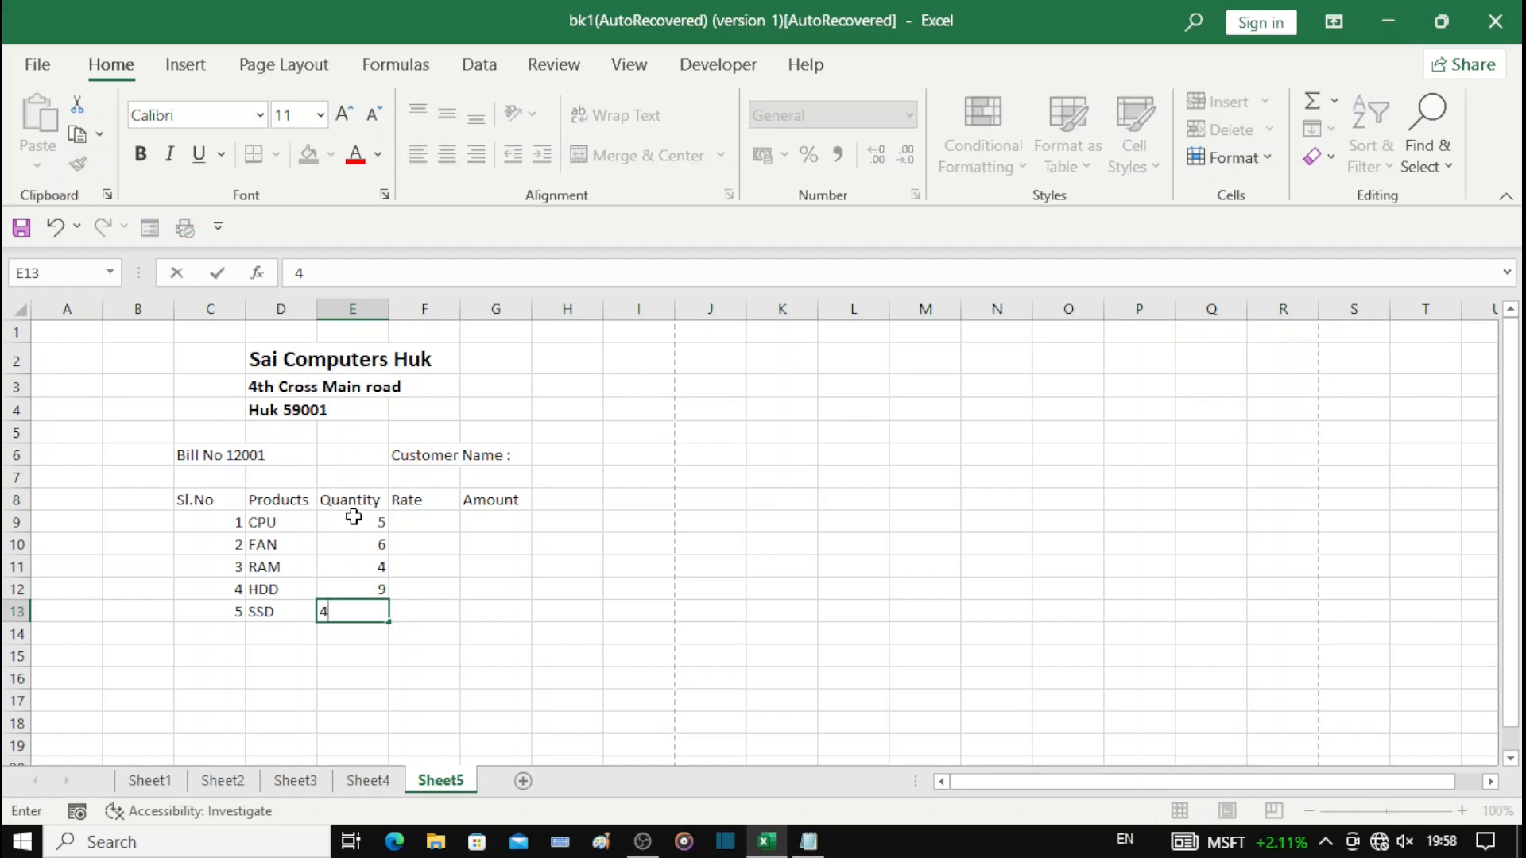
Step: Enter the rates 8999, 250, 1499, 1399 and 1599 for the five products in F9:F13
{"action": "left_click", "coordinate": [408, 521]}
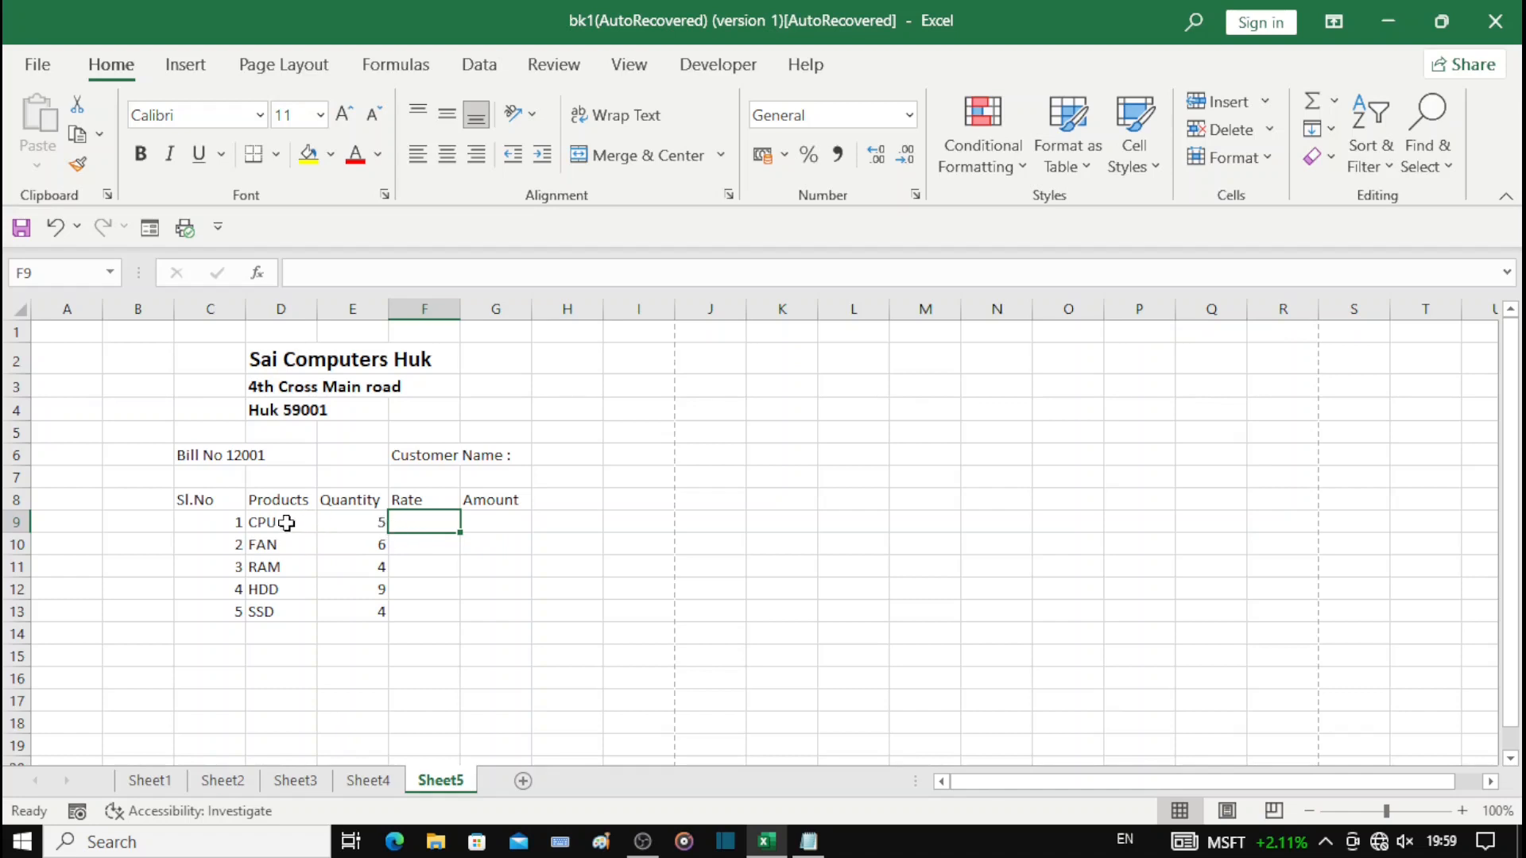
{"action": "type", "text": "8999"}
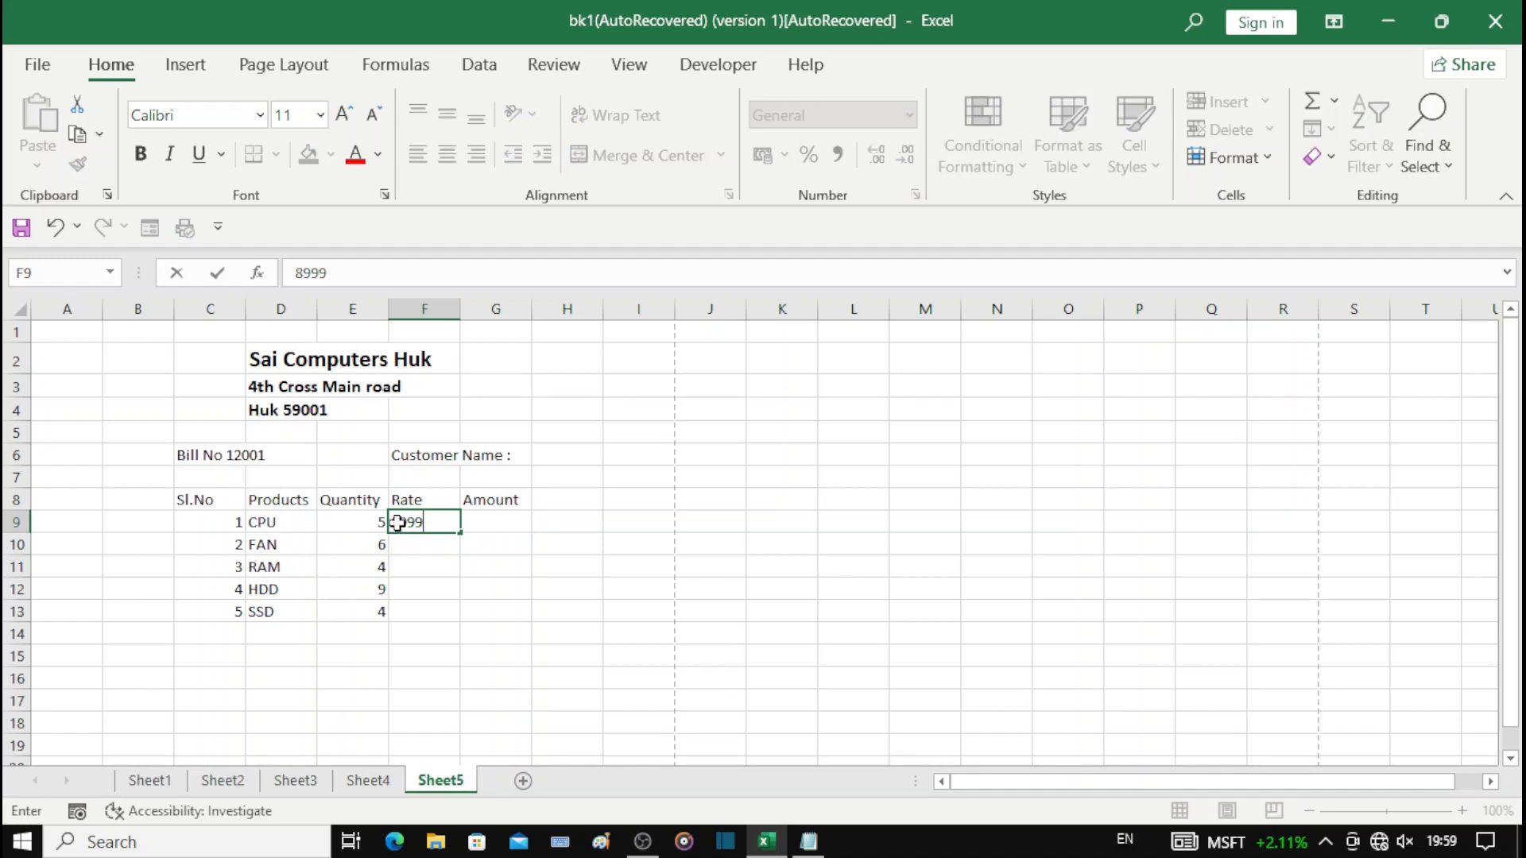
{"action": "key", "text": "Return"}
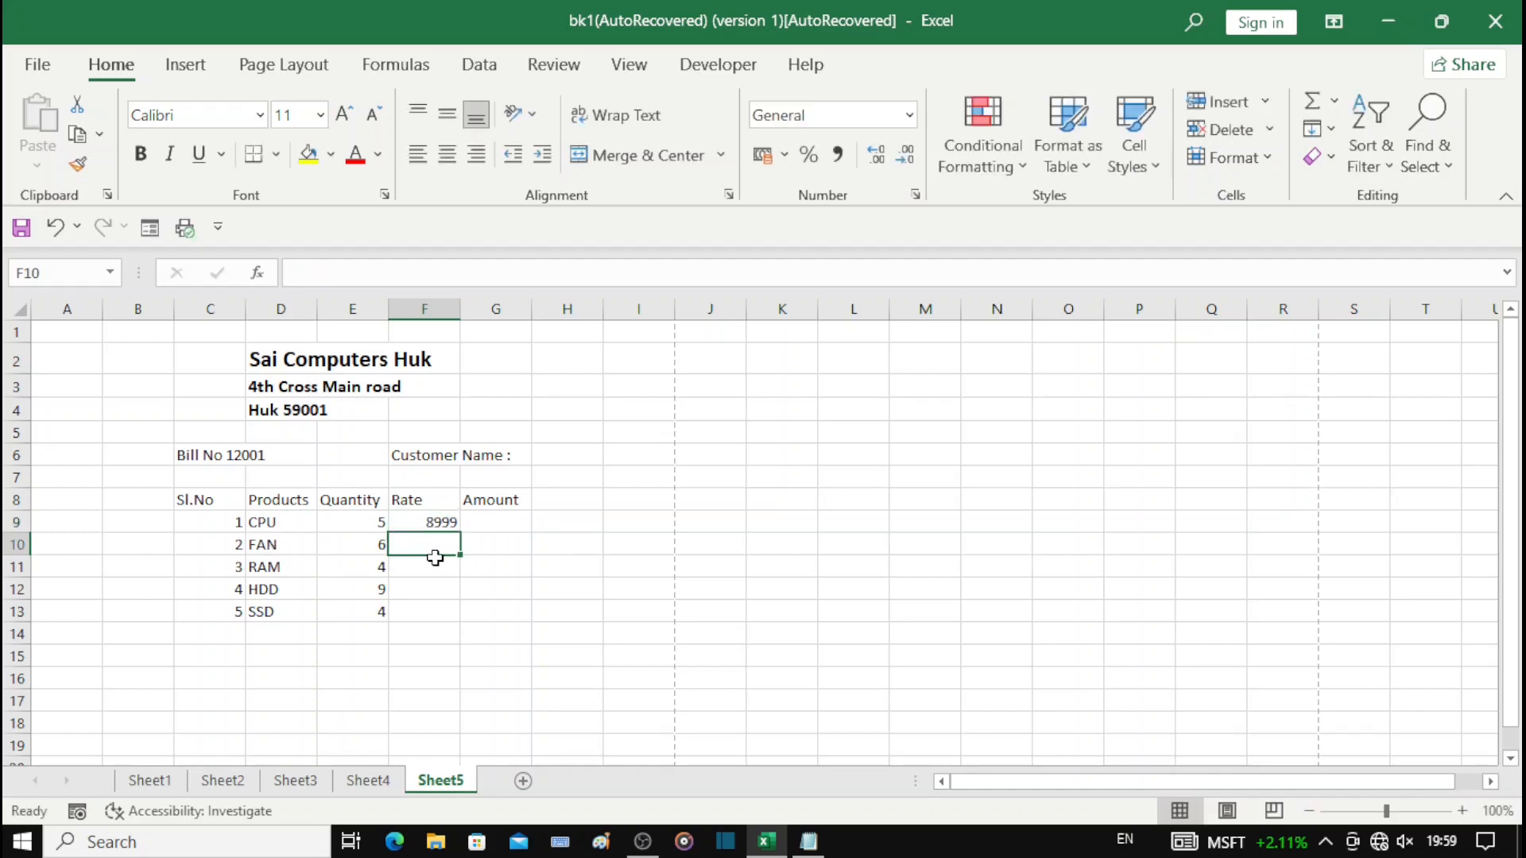
{"action": "type", "text": "250"}
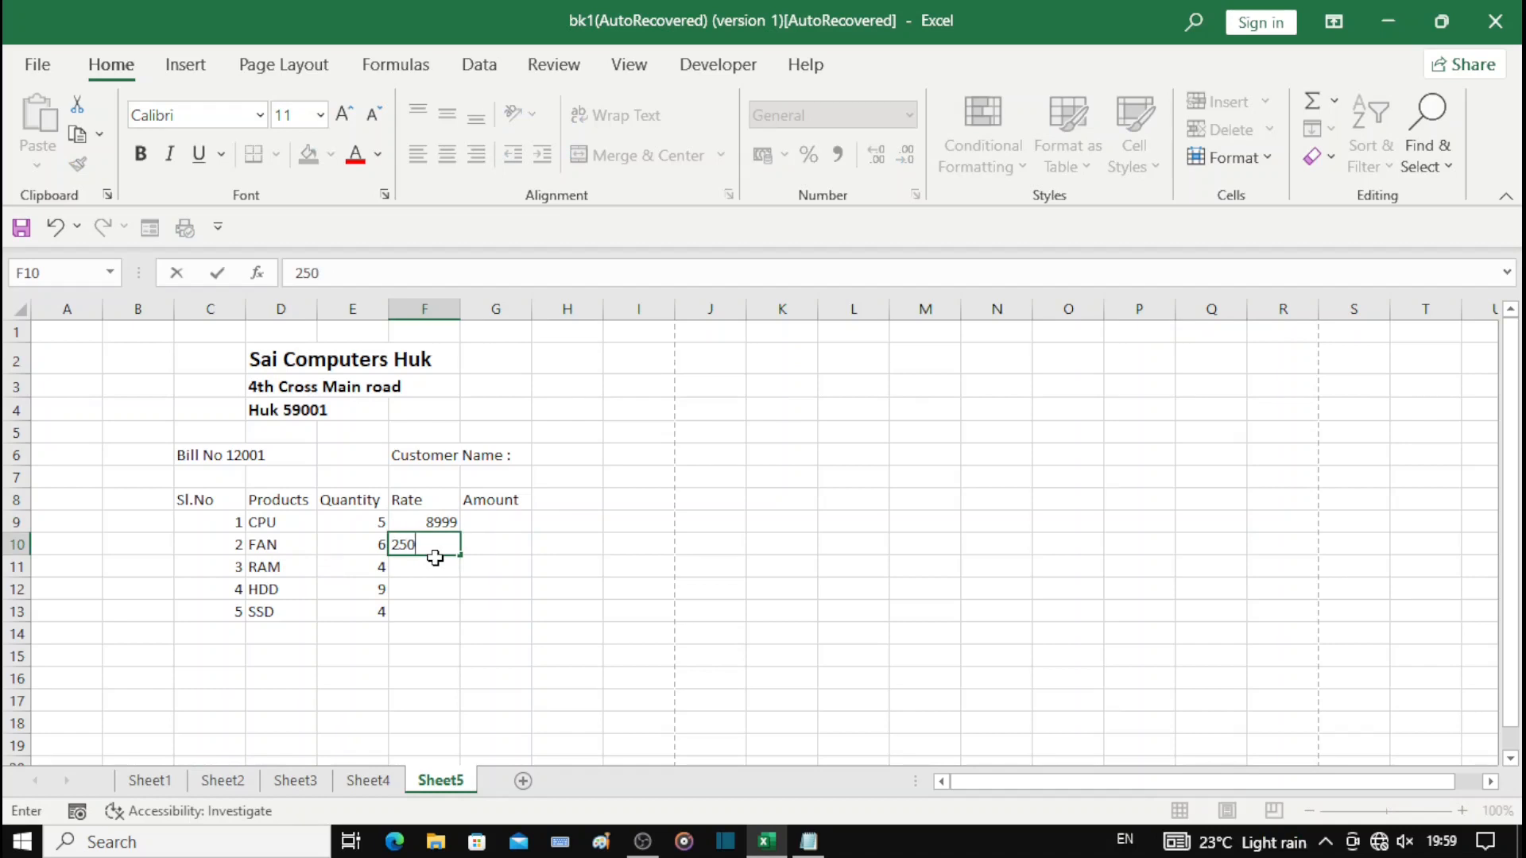
{"action": "key", "text": "Return"}
{"action": "type", "text": "1499"}
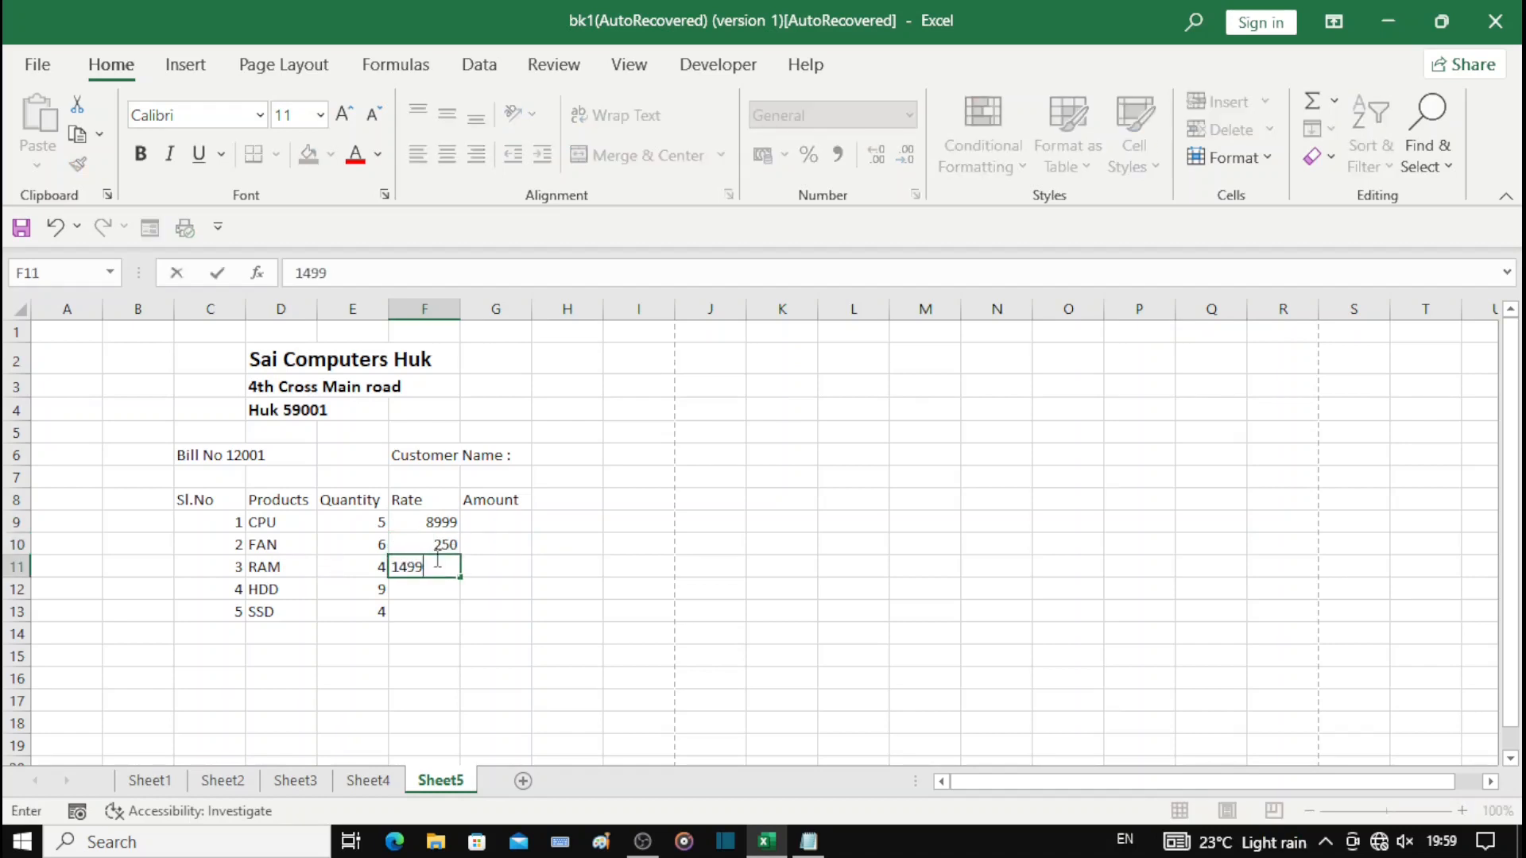
{"action": "key", "text": "Return"}
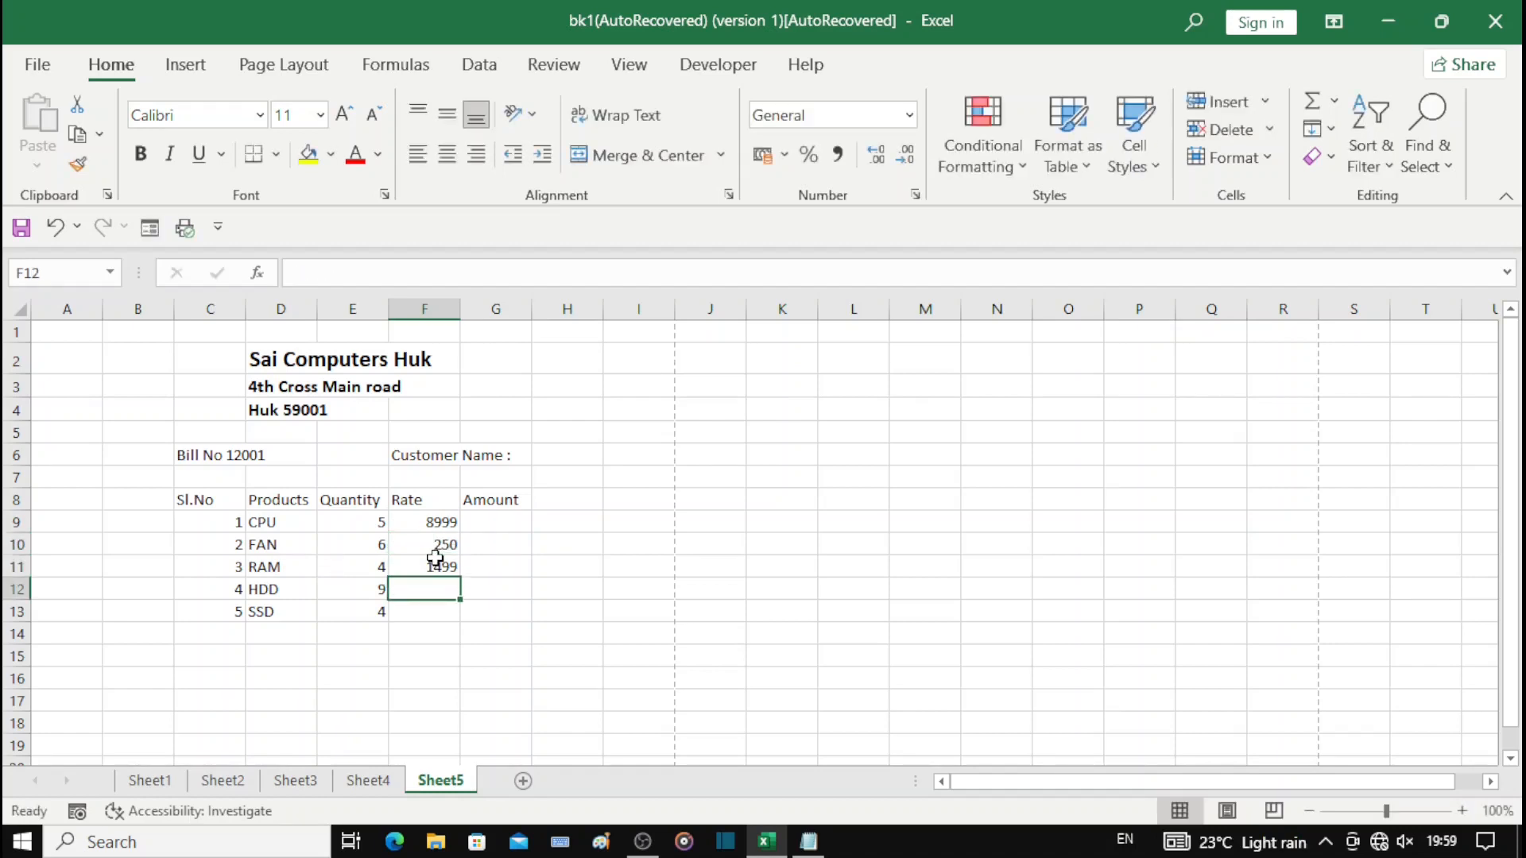
{"action": "type", "text": "1"}
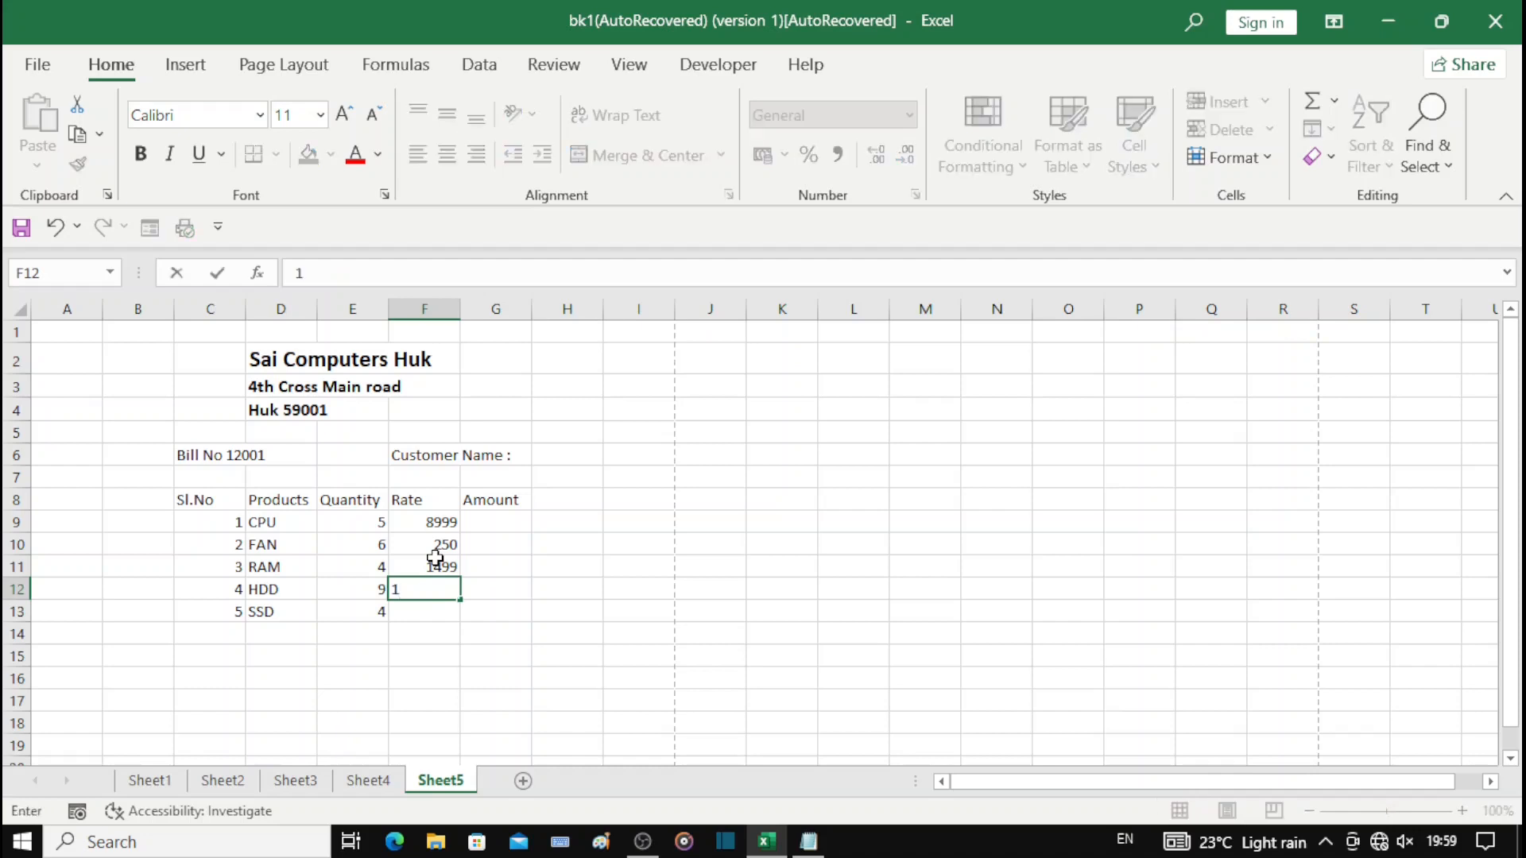
{"action": "type", "text": "399"}
{"action": "key", "text": "Return"}
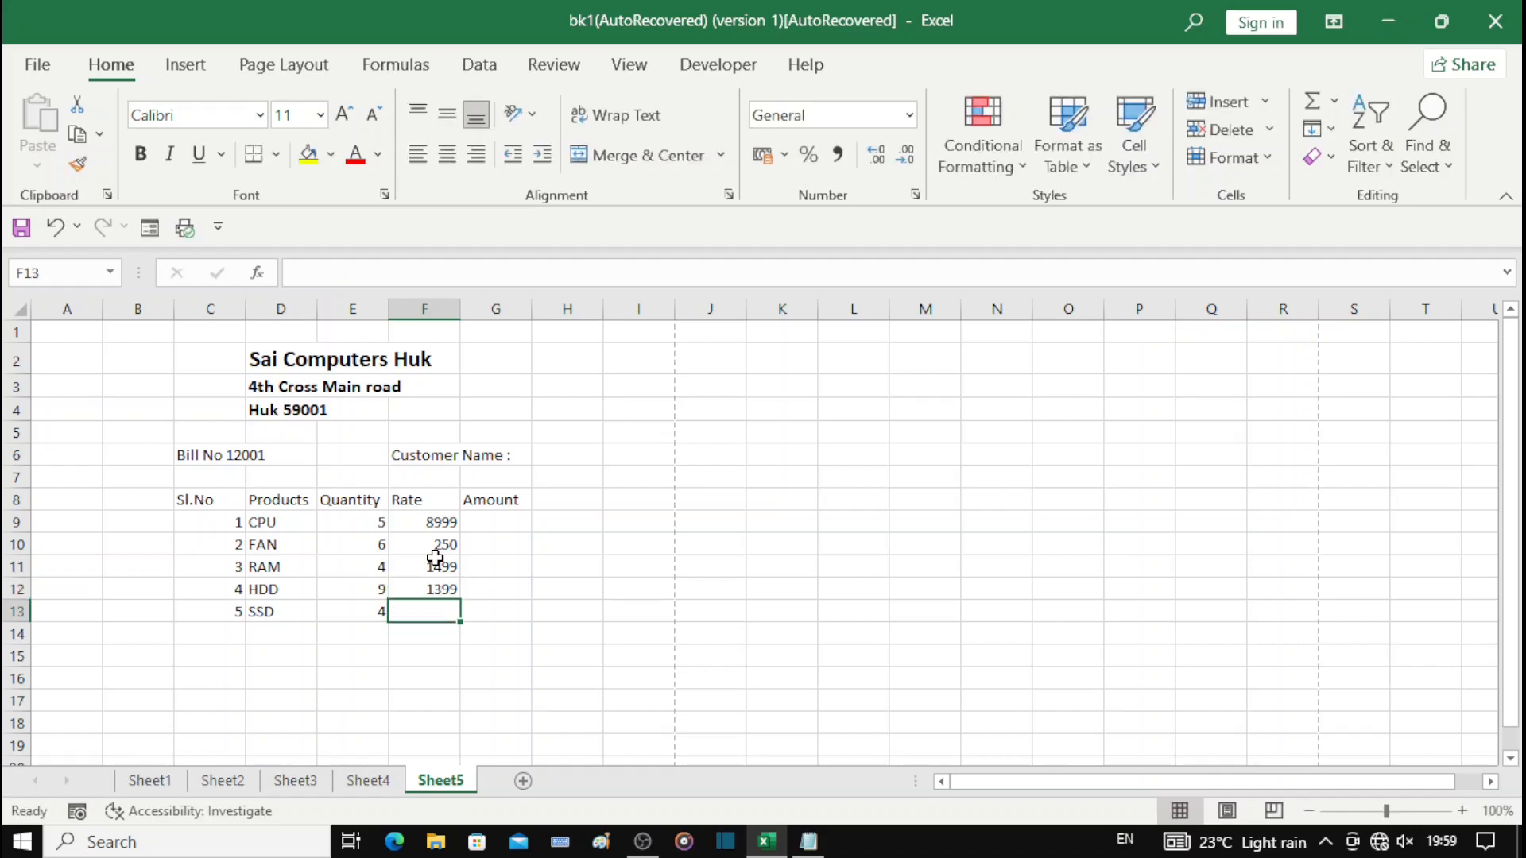
{"action": "type", "text": "1599"}
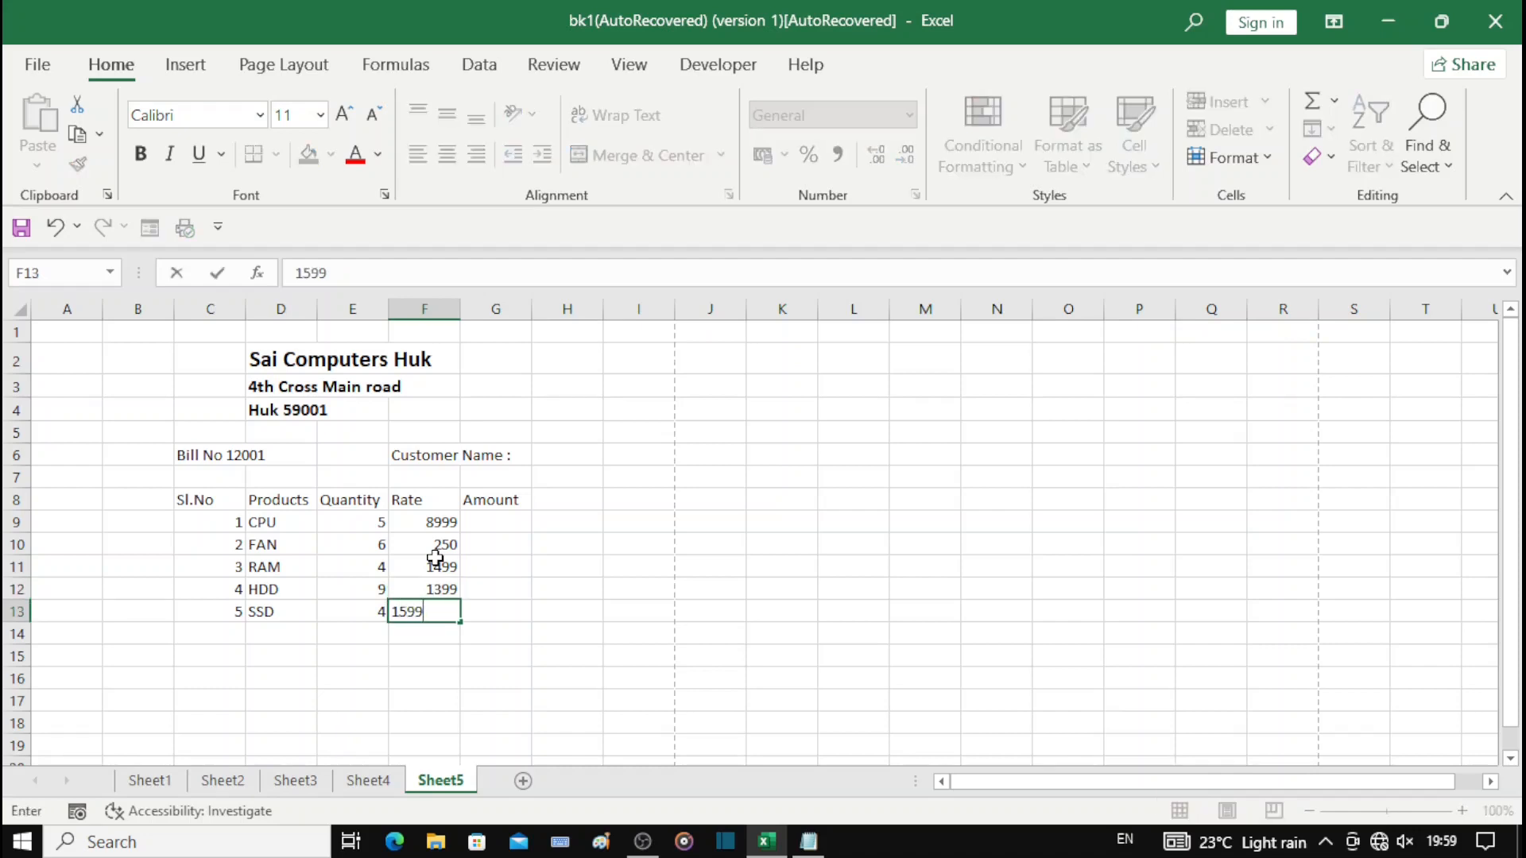
Step: Calculate the CPU amount in G9 as quantity times rate with the formula =E9*F9
{"action": "left_click", "coordinate": [506, 525]}
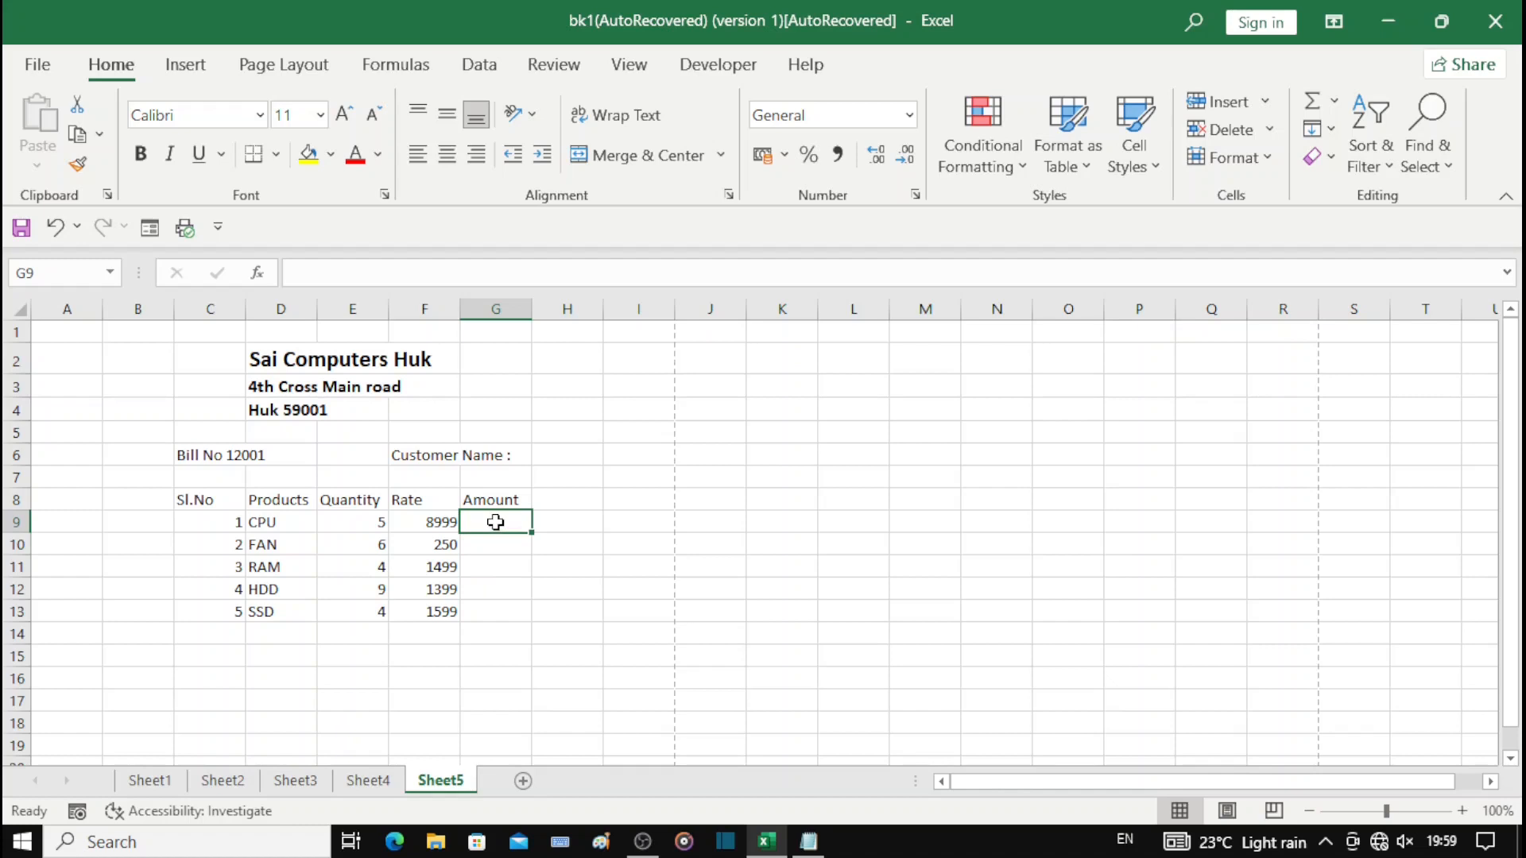
{"action": "type", "text": "="}
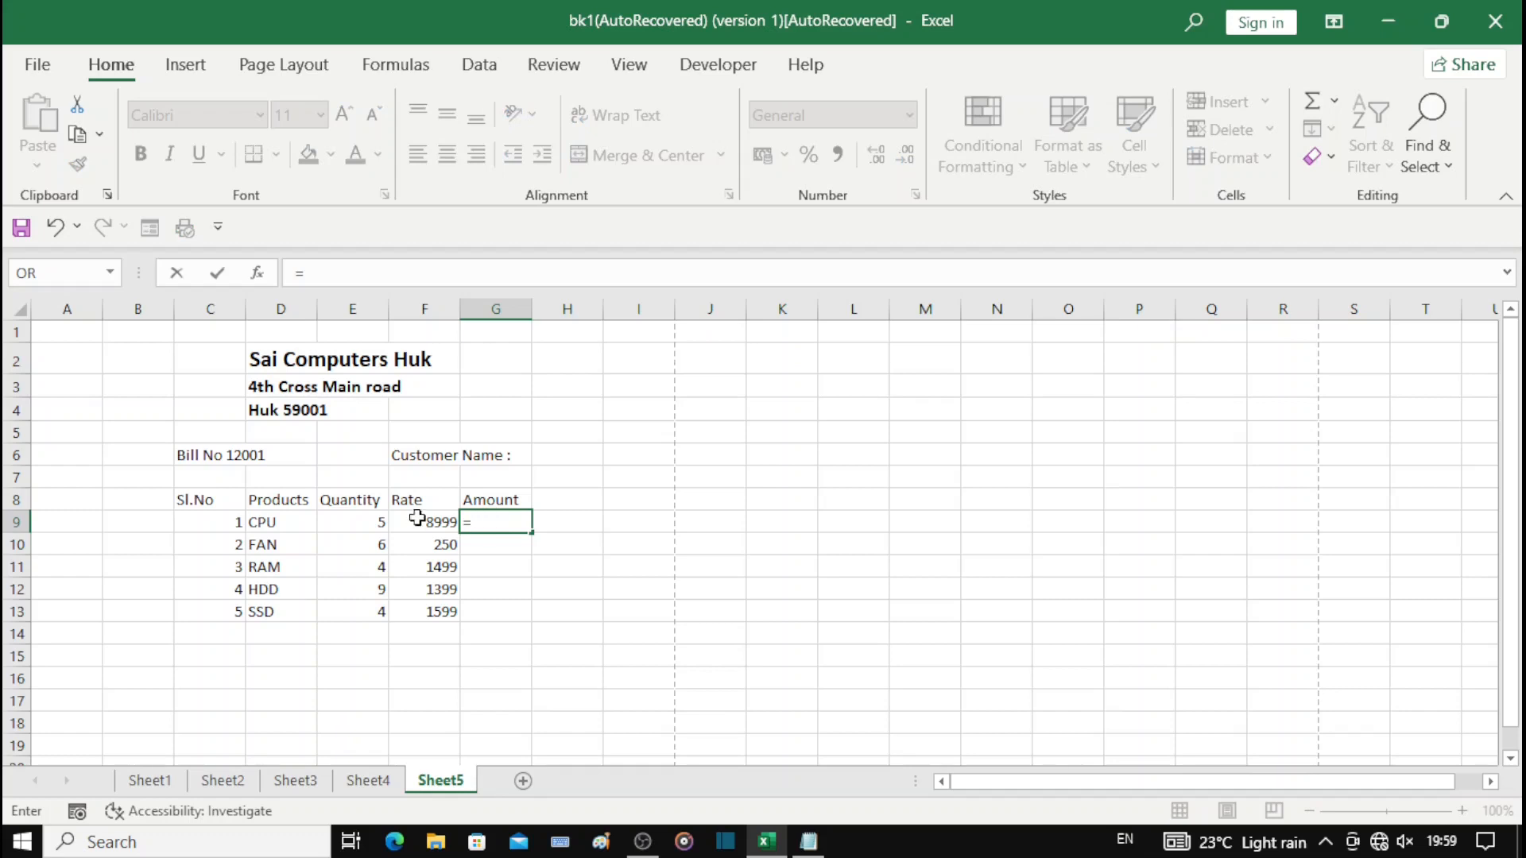
{"action": "left_click", "coordinate": [349, 522]}
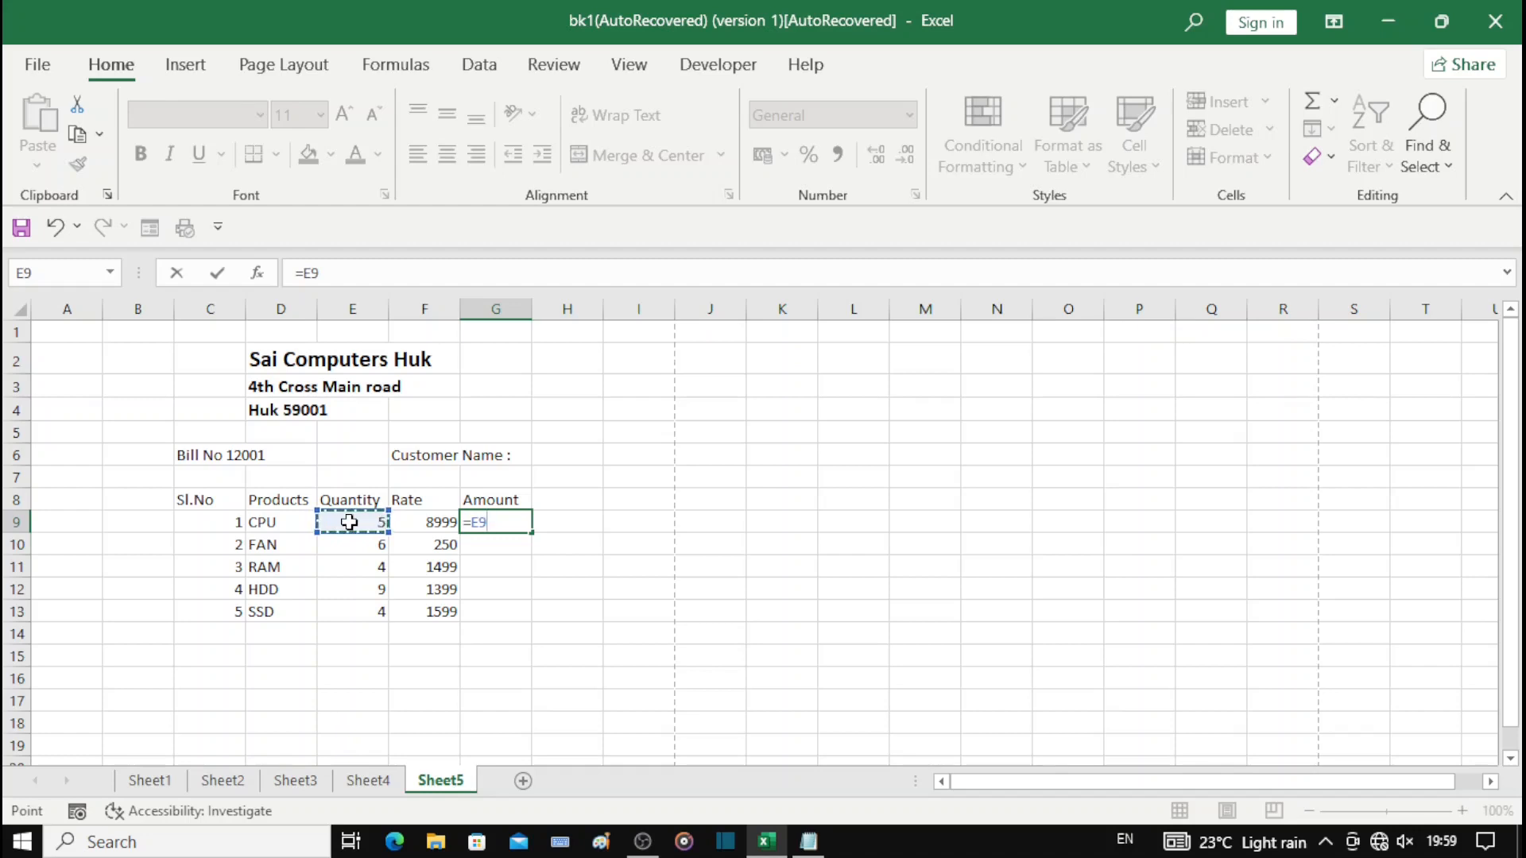
{"action": "type", "text": "*"}
{"action": "left_click", "coordinate": [425, 521]}
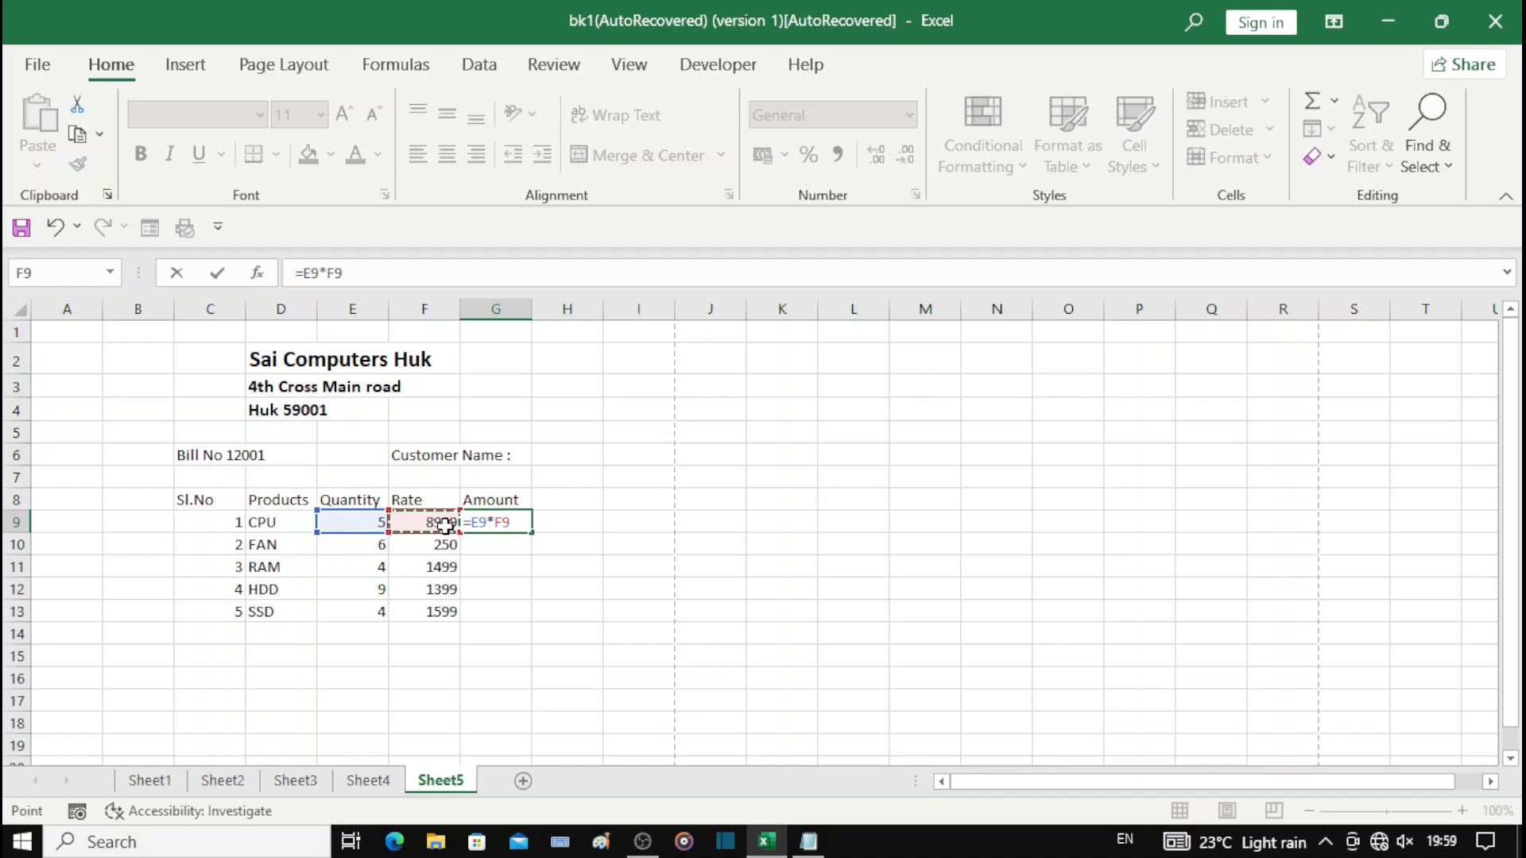
{"action": "key", "text": "Return"}
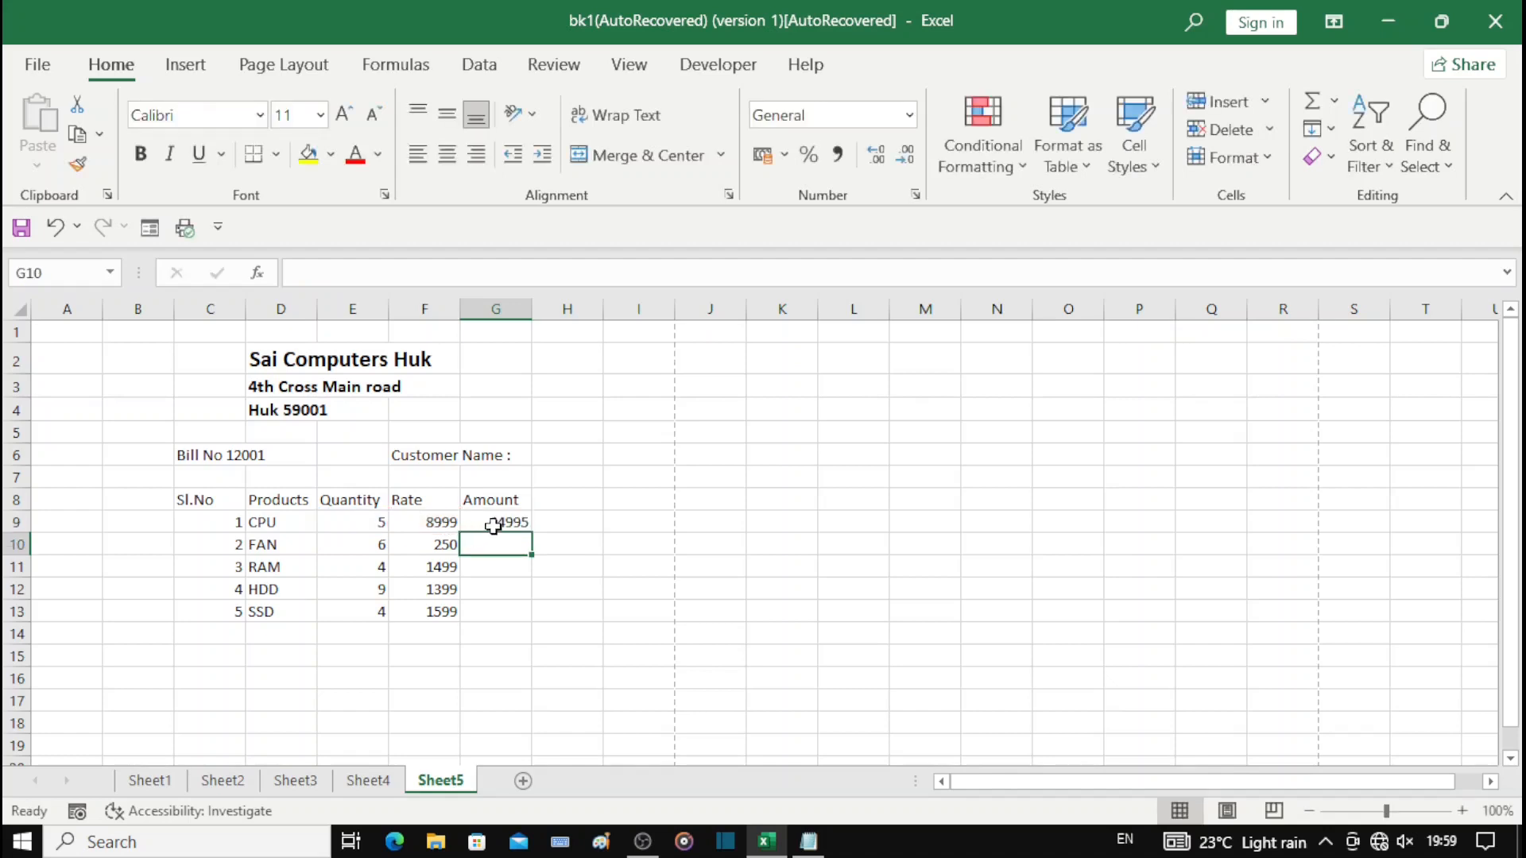
Step: Fill the amount formula from G9 down to G13 for the remaining products
{"action": "key", "text": "F2"}
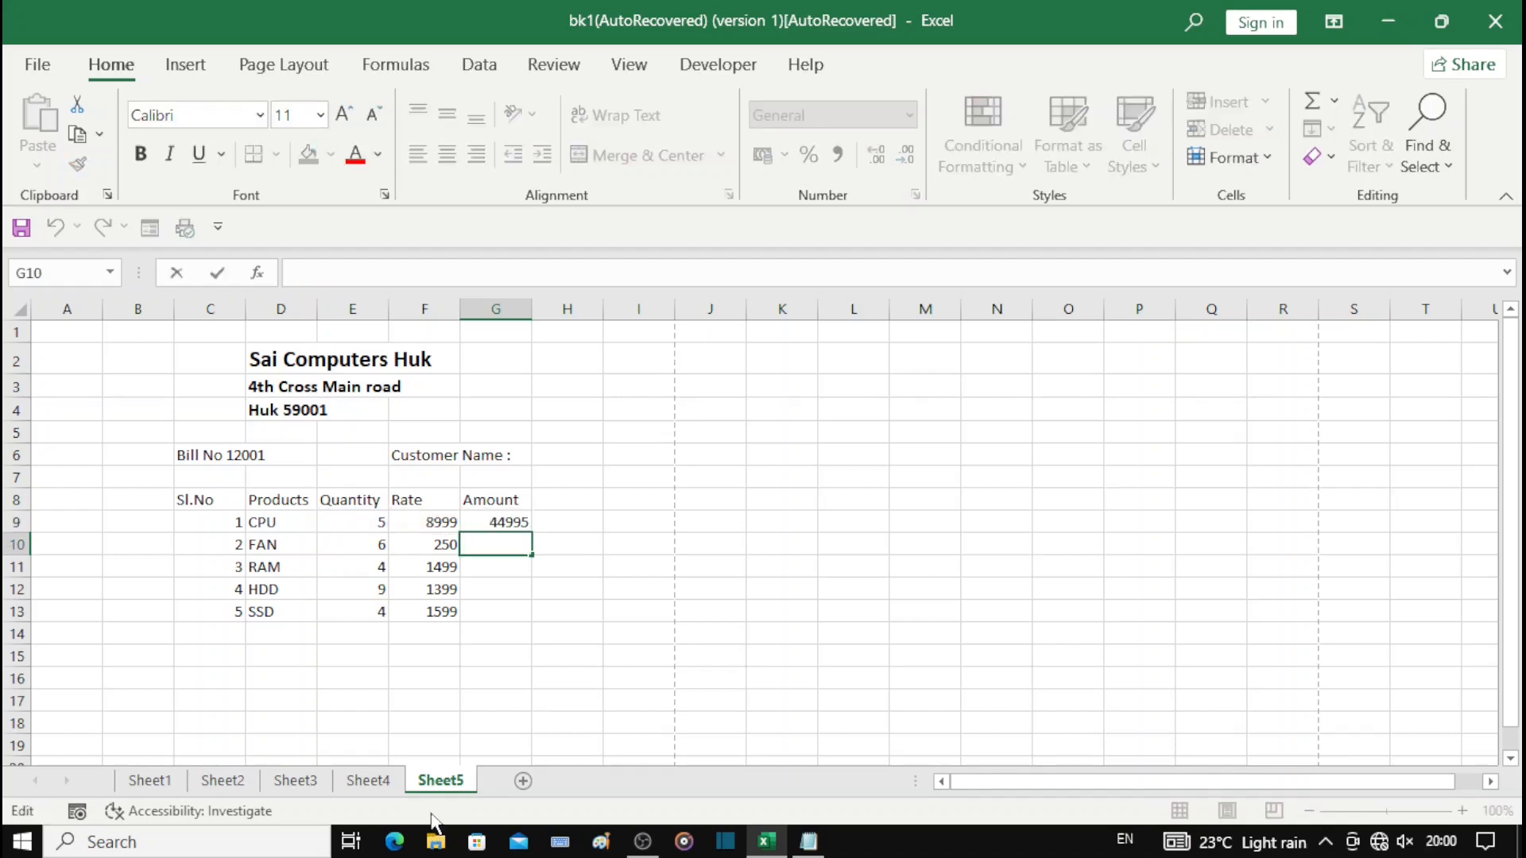
{"action": "left_click", "coordinate": [504, 523]}
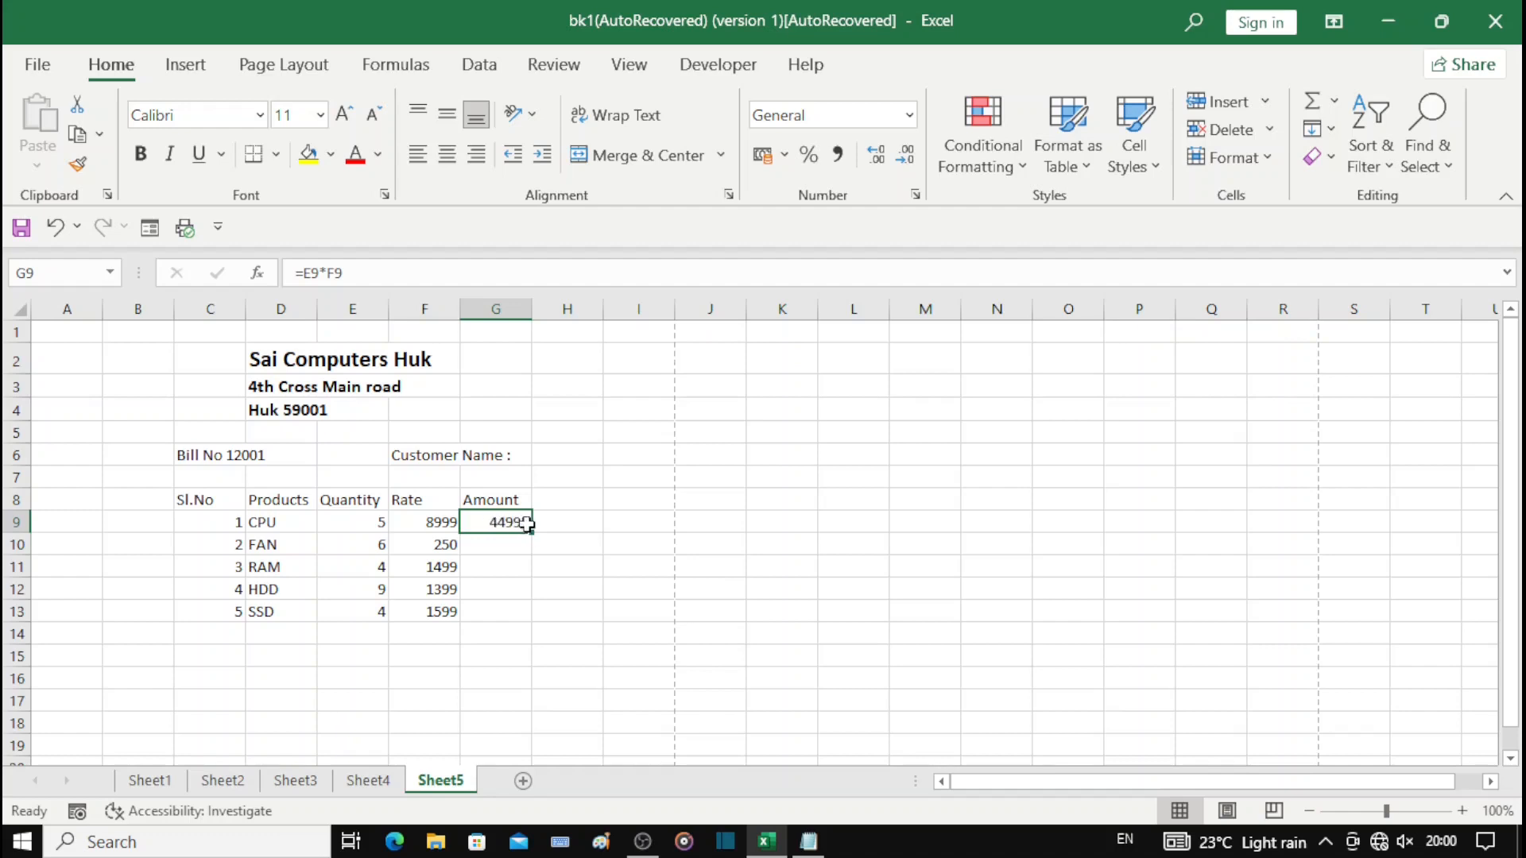
{"action": "left_click_drag", "start_coordinate": [533, 534], "coordinate": [532, 620]}
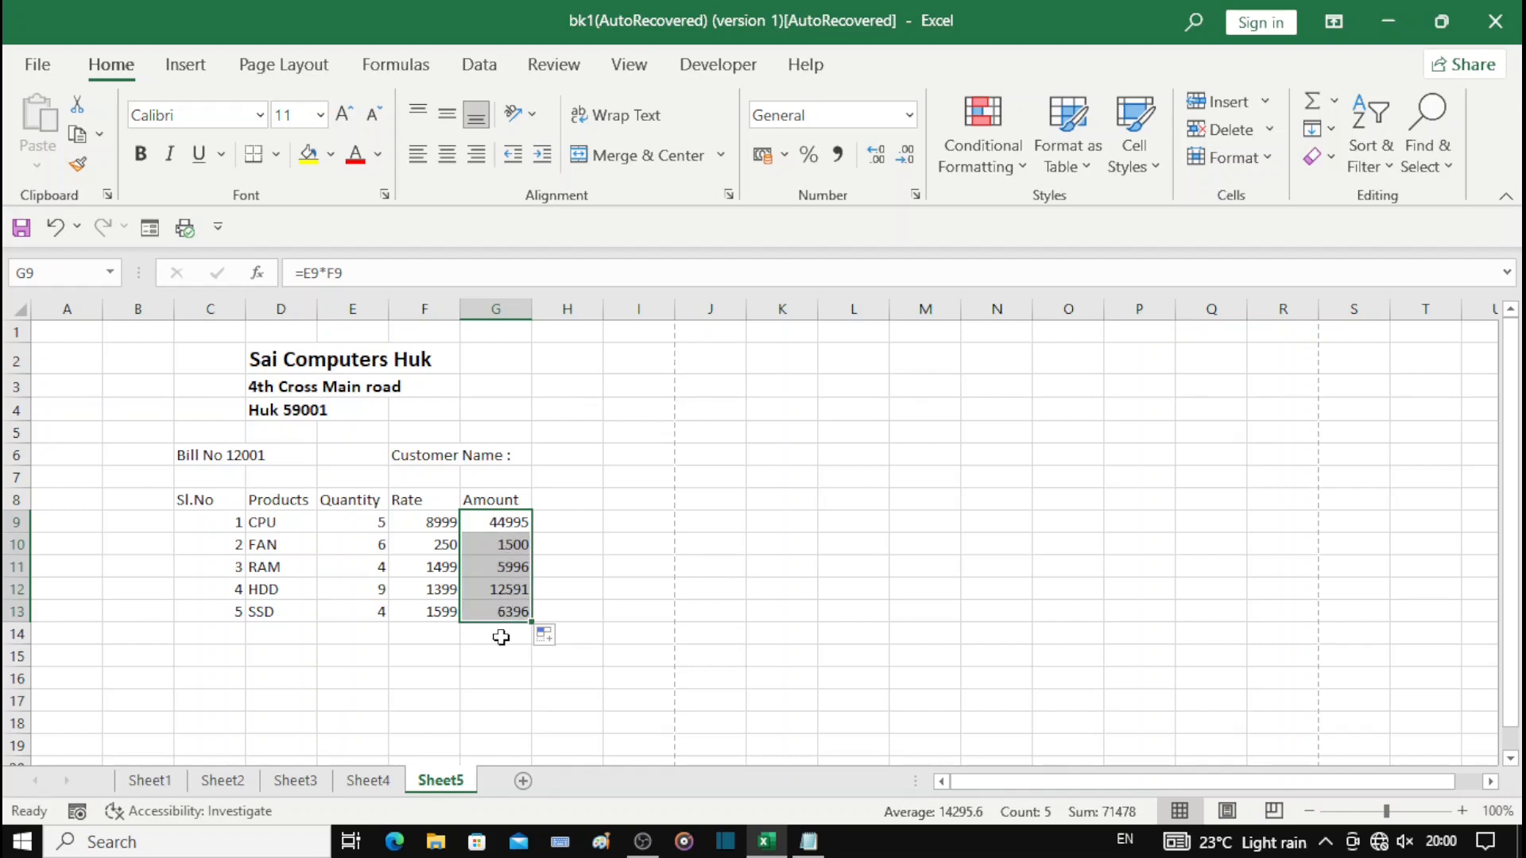
Step: Merge E6:G6 into one cell for the "Customer Name :" label and left-align it
{"action": "left_click", "coordinate": [470, 455]}
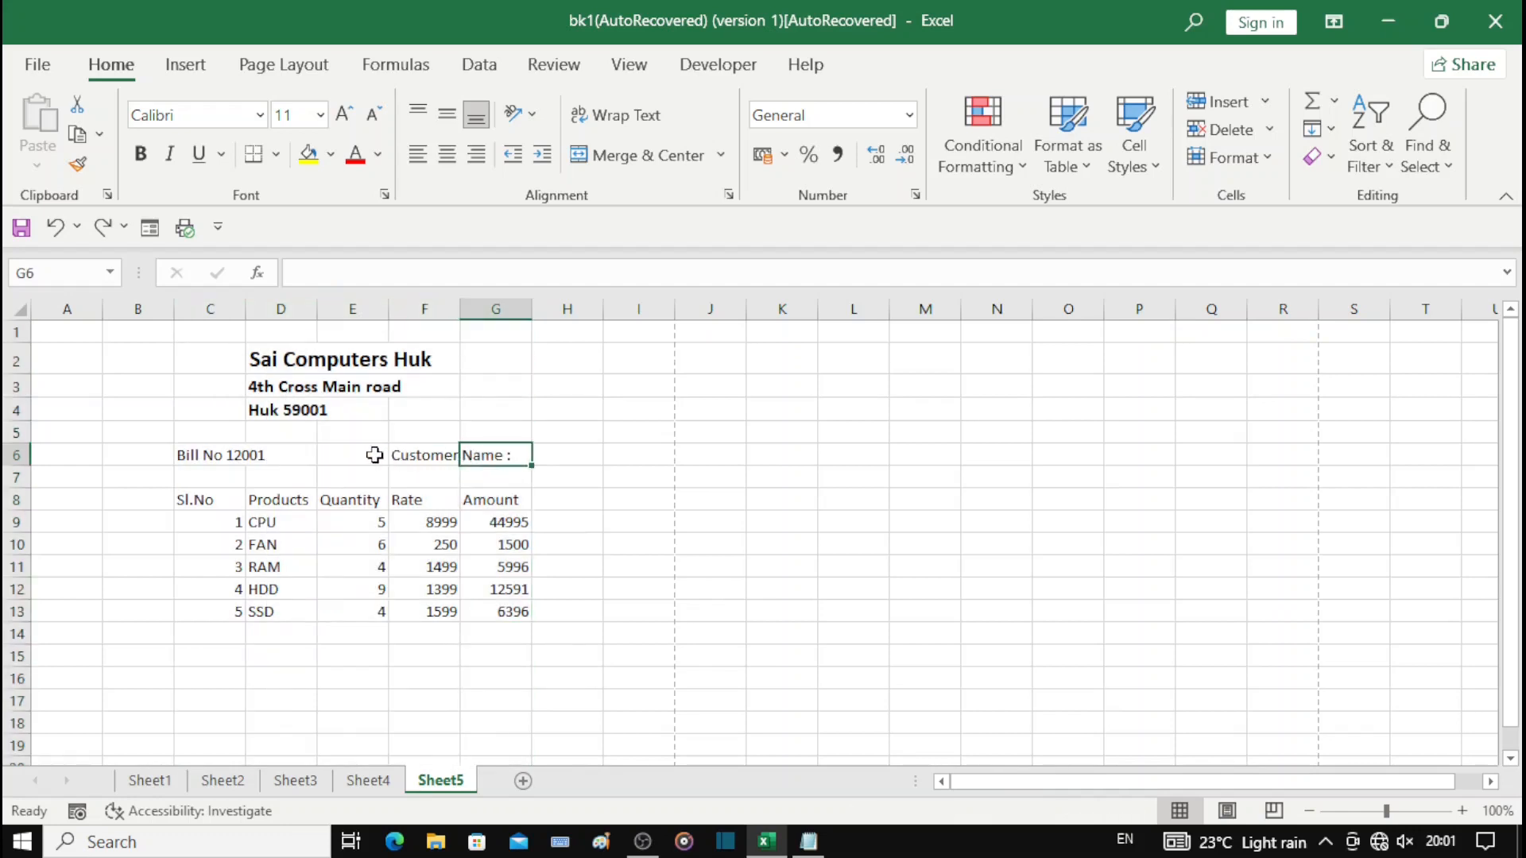
{"action": "left_click_drag", "start_coordinate": [363, 453], "coordinate": [471, 449]}
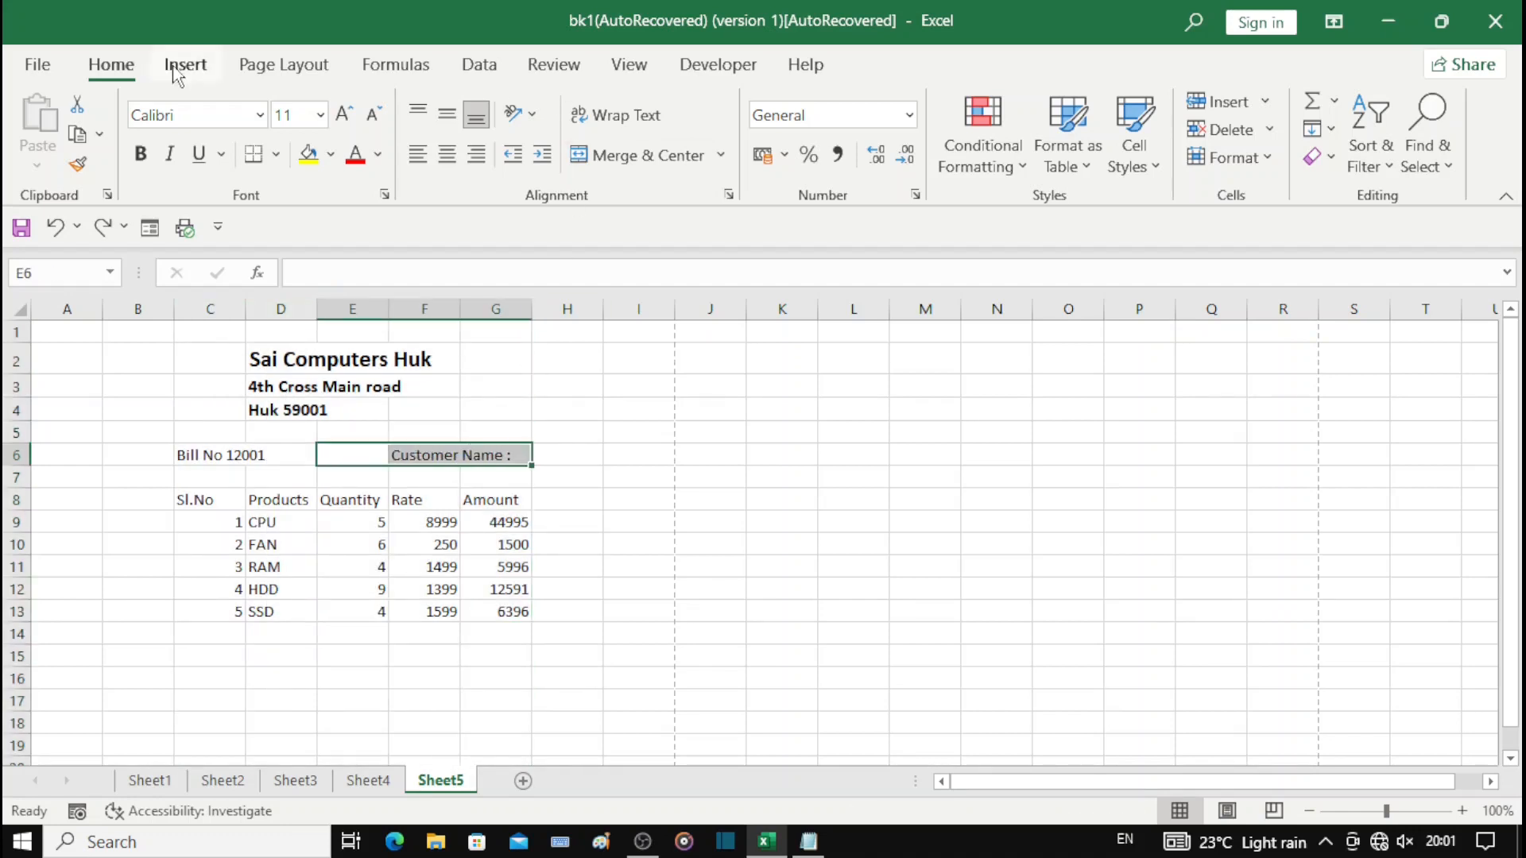
{"action": "left_click", "coordinate": [654, 163]}
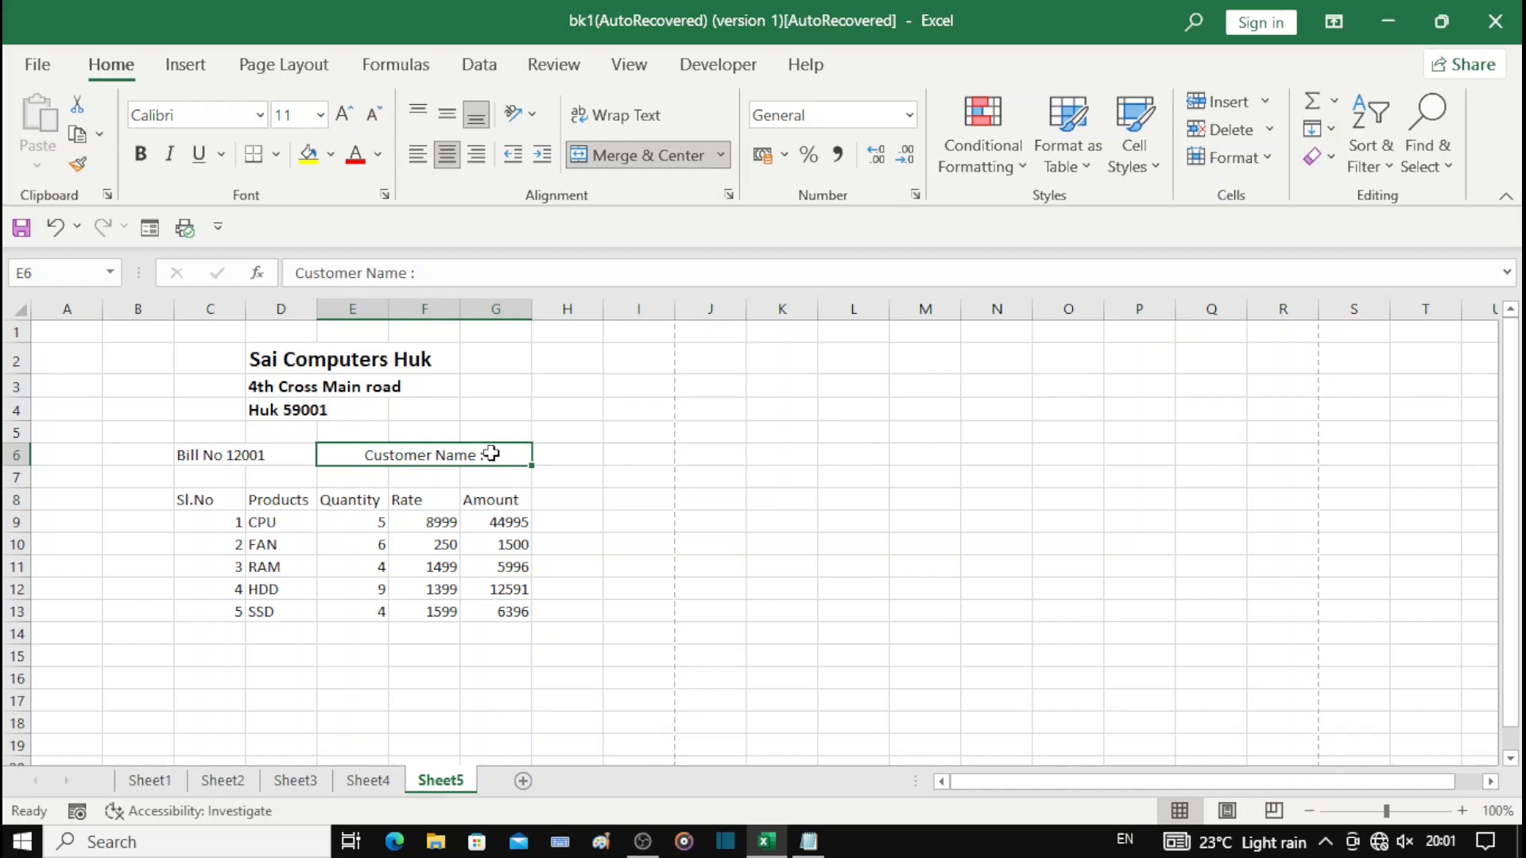
{"action": "left_click", "coordinate": [417, 159]}
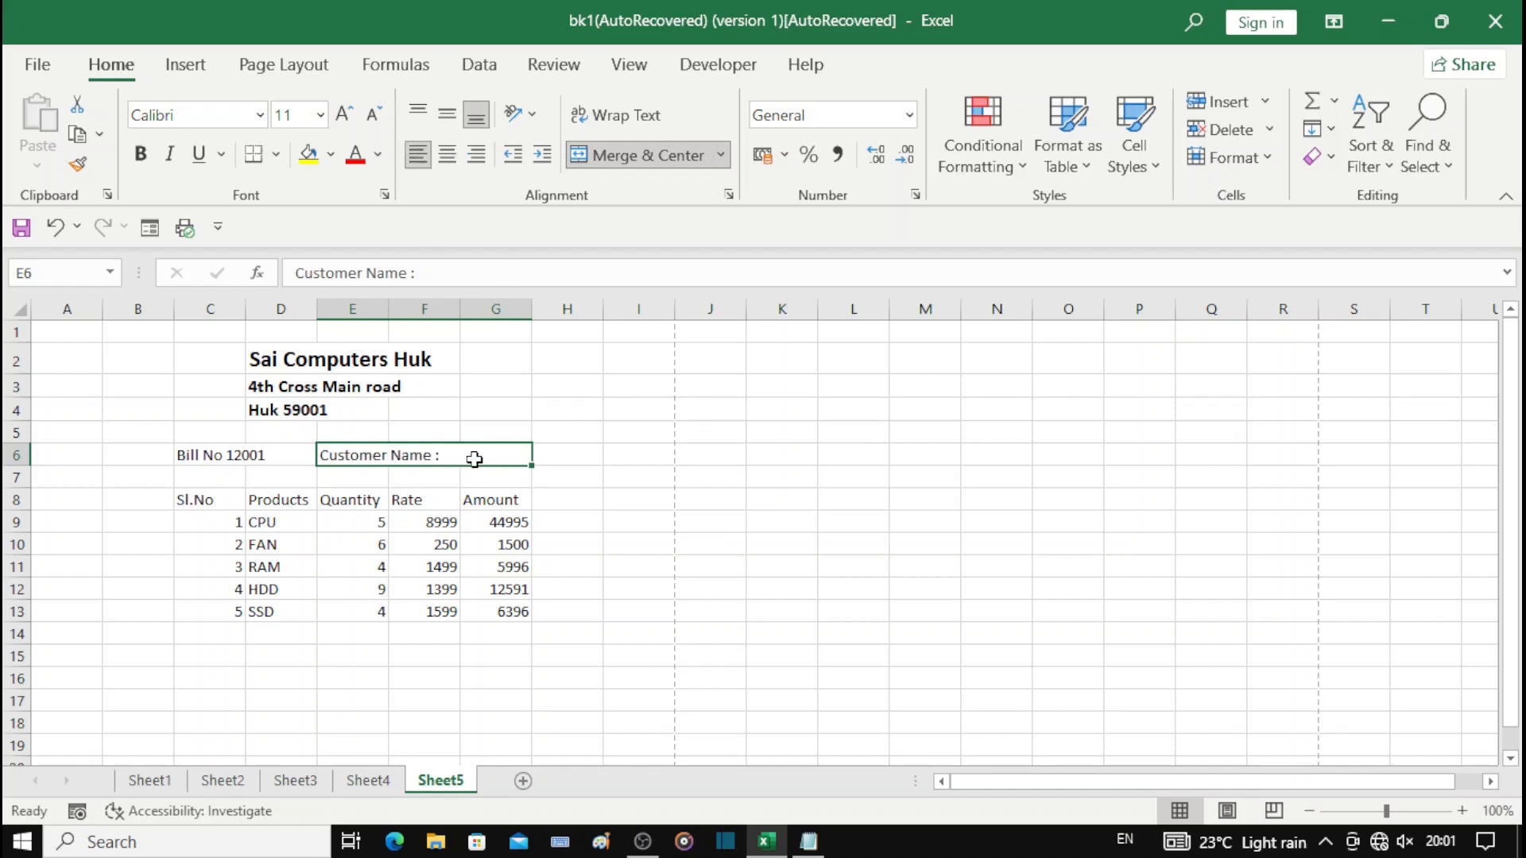
Step: Merge and center the bill number label across C6:D6
{"action": "left_click", "coordinate": [232, 455]}
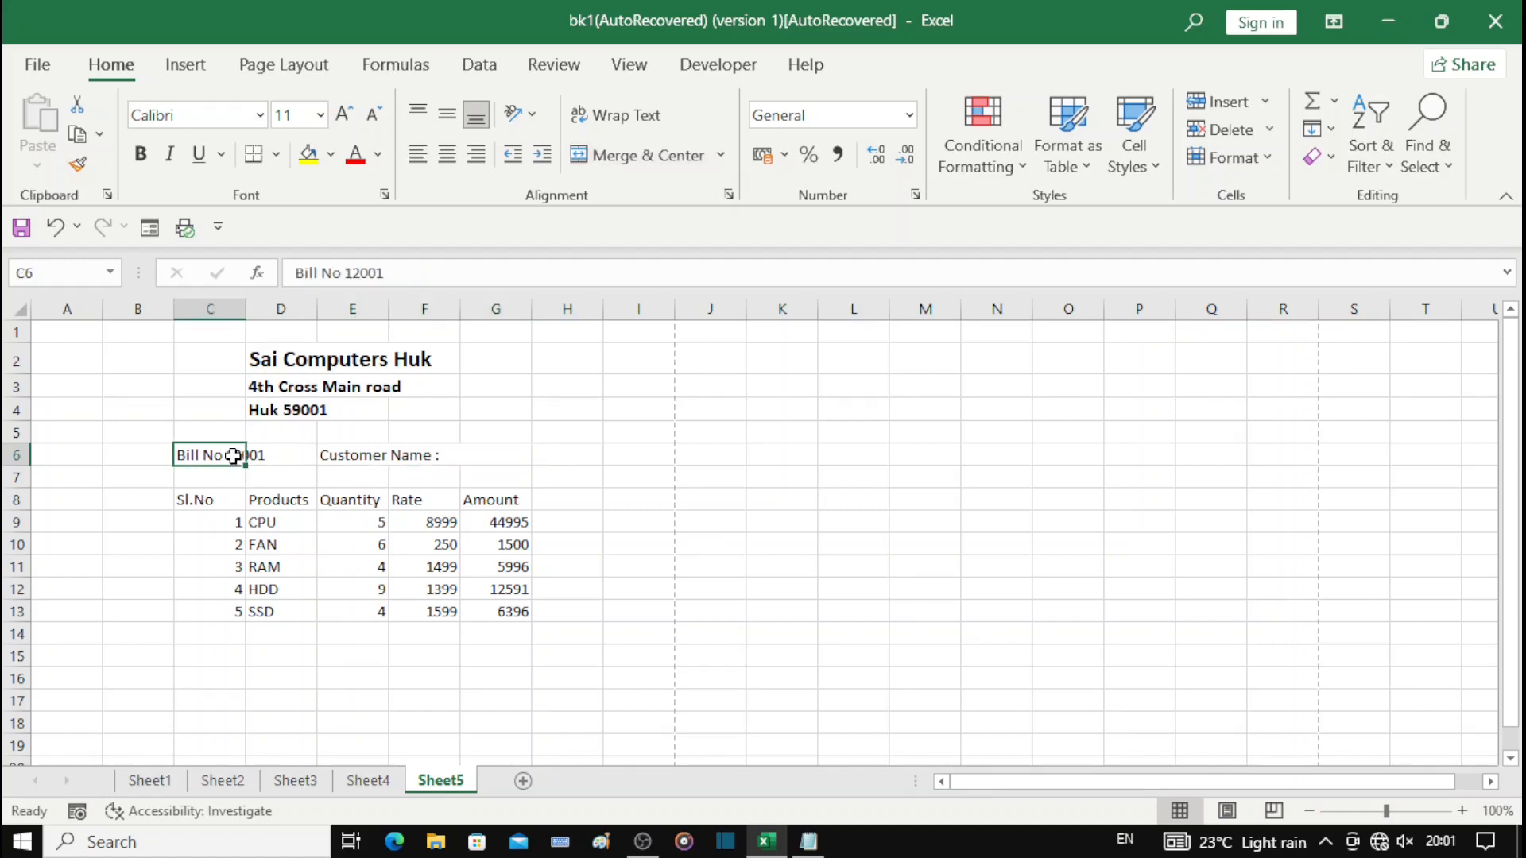
{"action": "left_click", "coordinate": [657, 161]}
{"action": "left_click", "coordinate": [295, 452]}
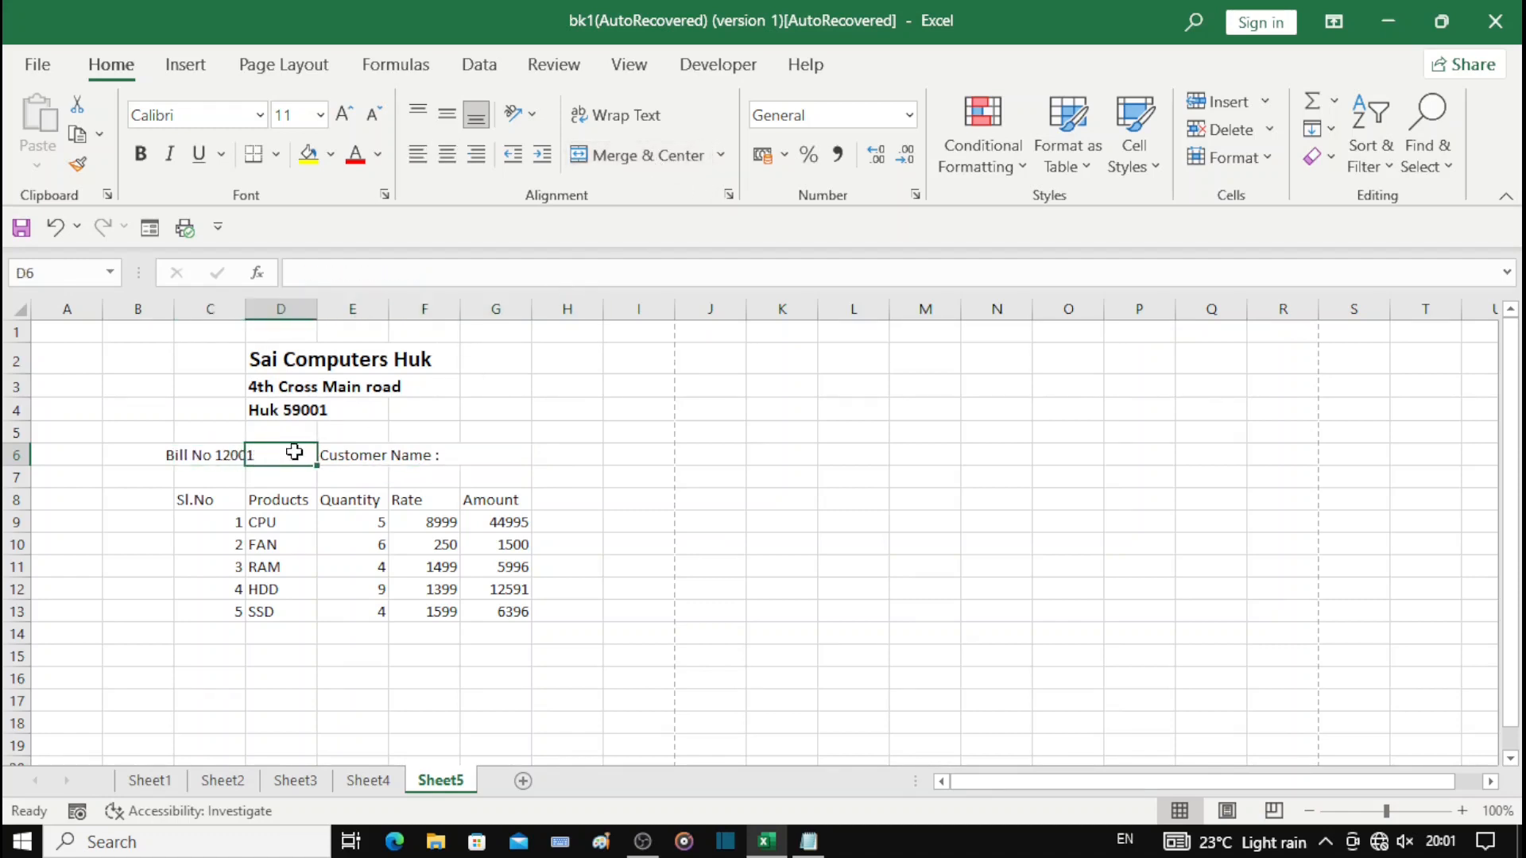
{"action": "left_click_drag", "start_coordinate": [218, 453], "coordinate": [255, 457]}
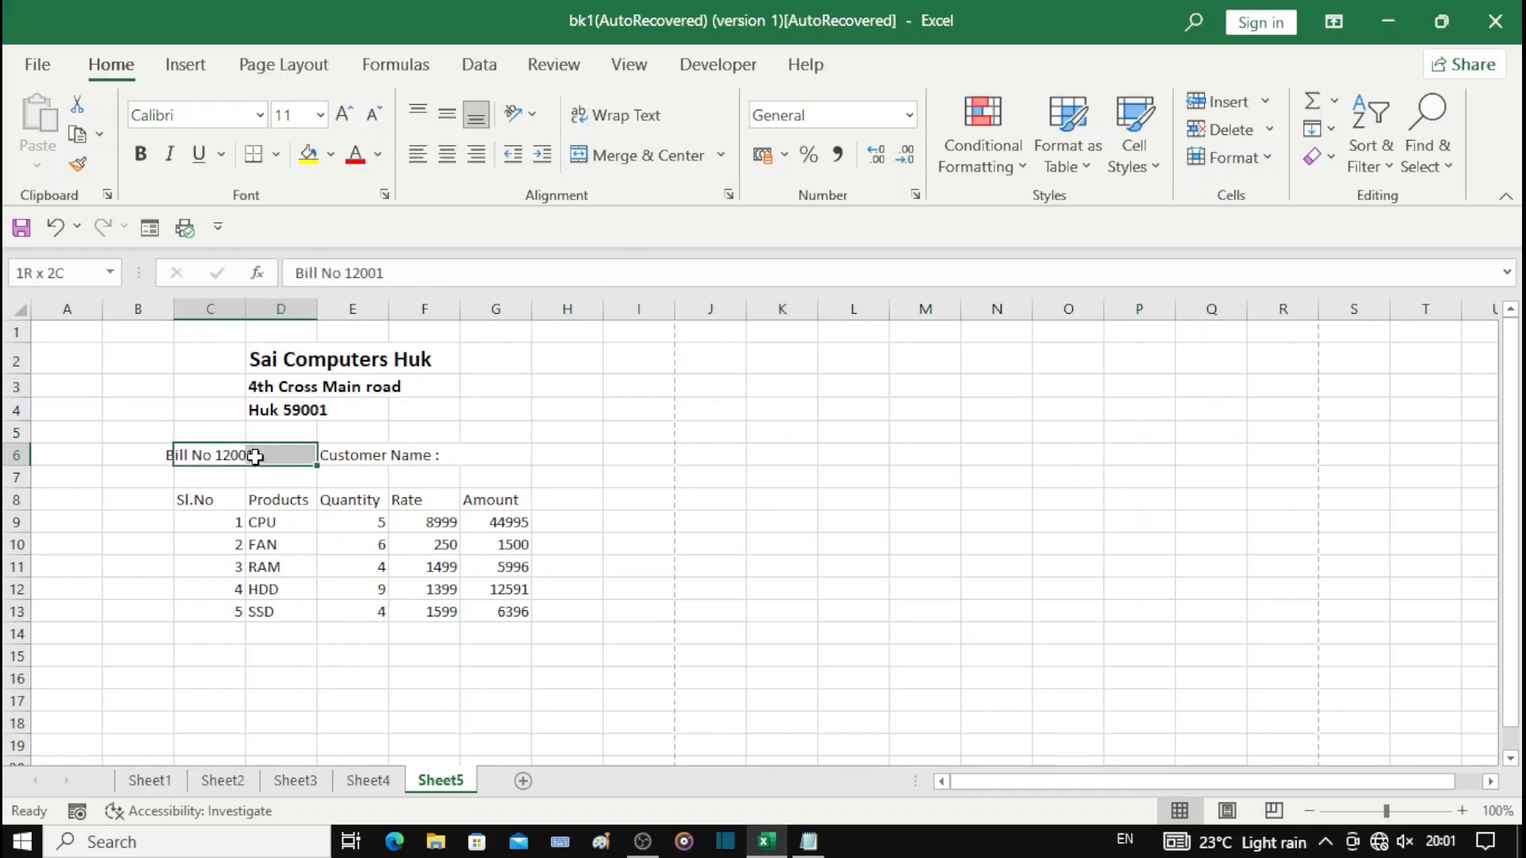
{"action": "left_click", "coordinate": [655, 158]}
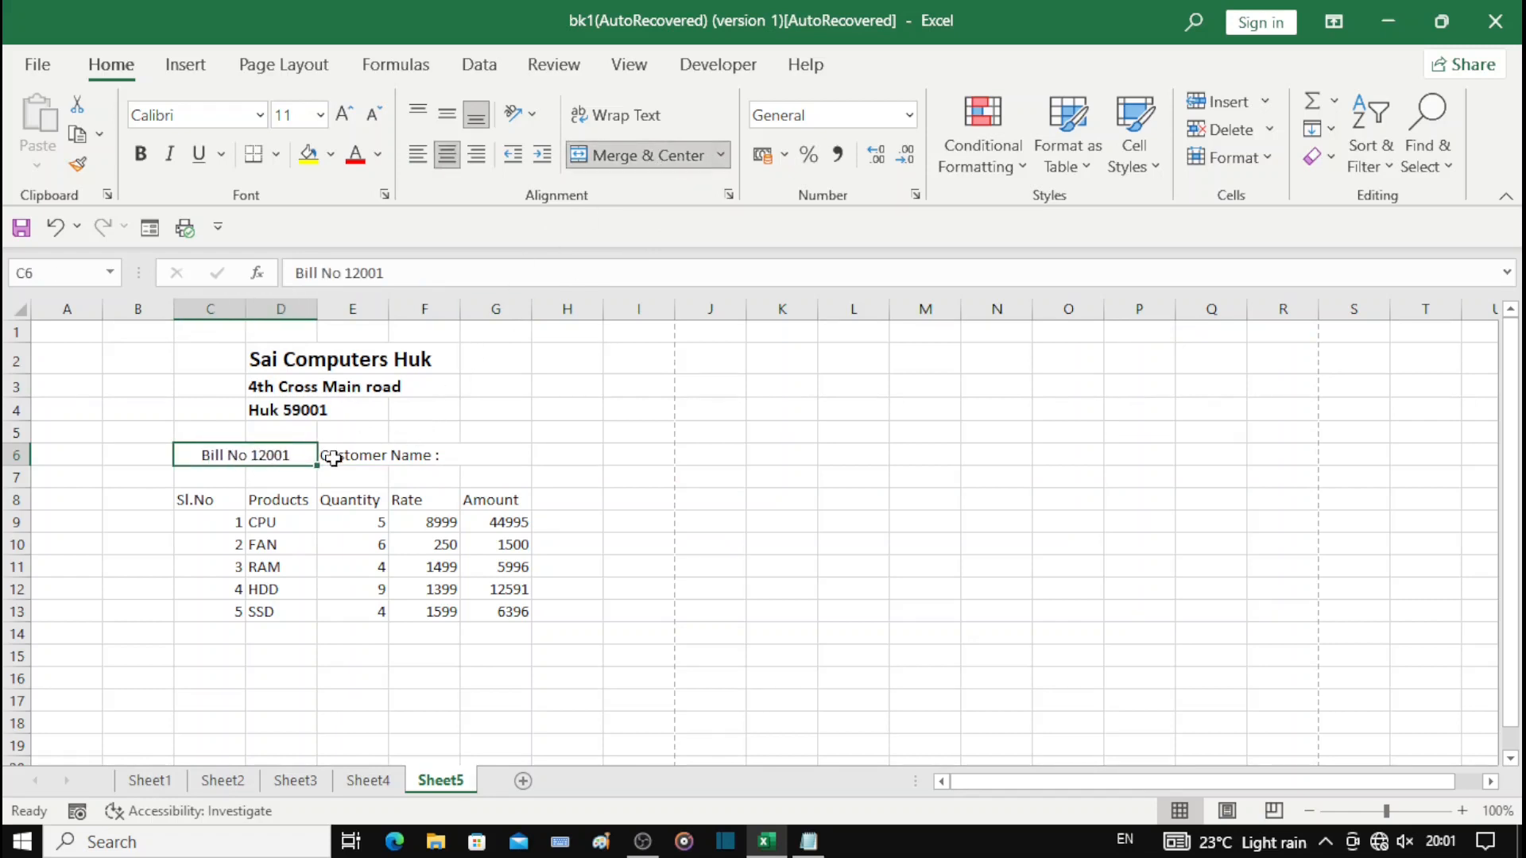
{"action": "left_click_drag", "start_coordinate": [333, 458], "coordinate": [512, 458]}
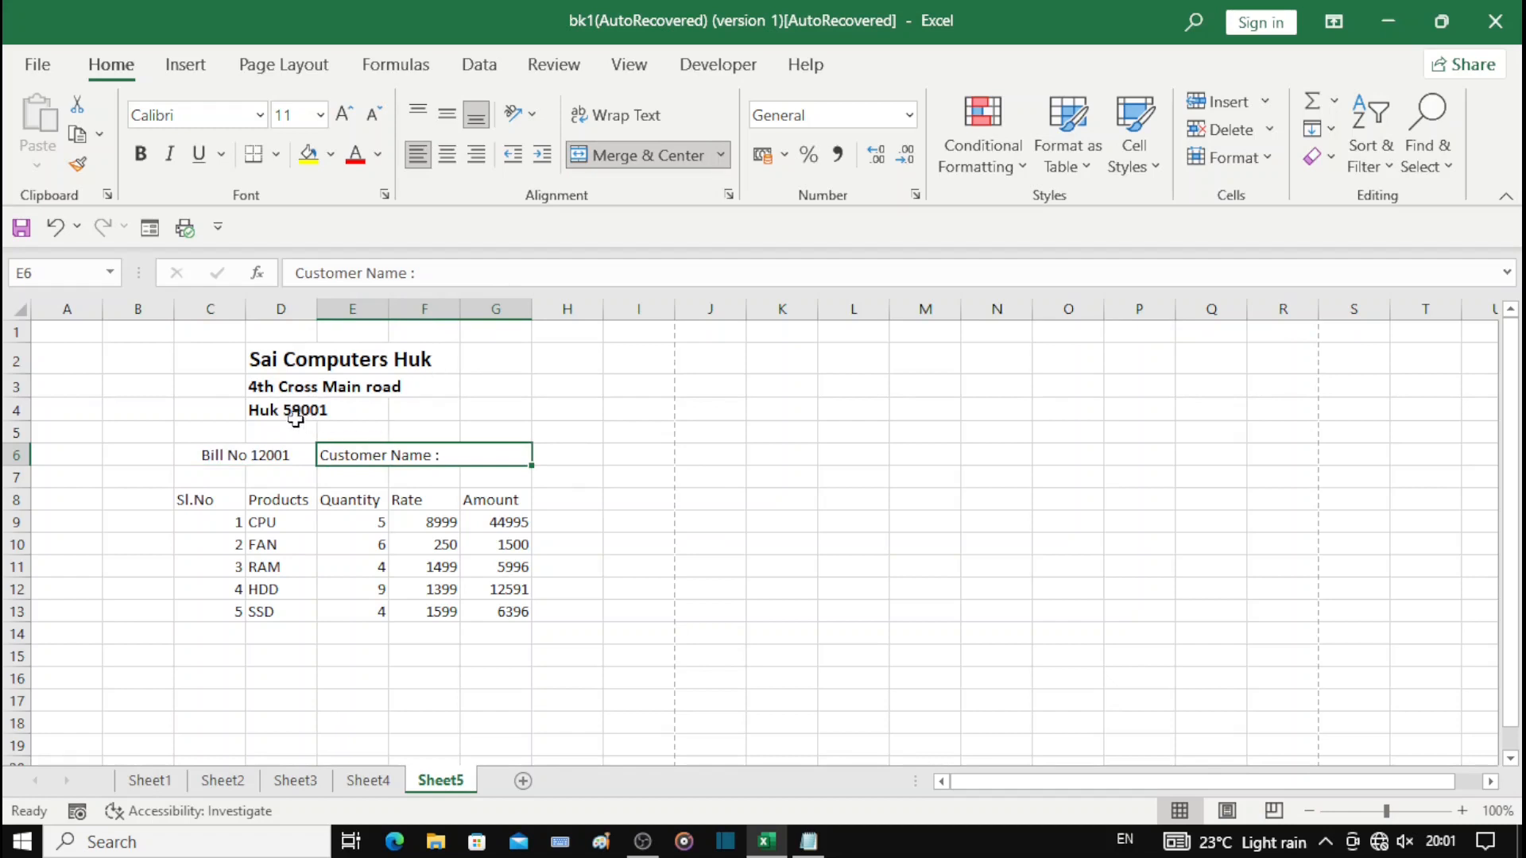
Step: Merge and center the shop title "Sai Computers Huk" across C2:H2
{"action": "left_click_drag", "start_coordinate": [218, 357], "coordinate": [470, 350]}
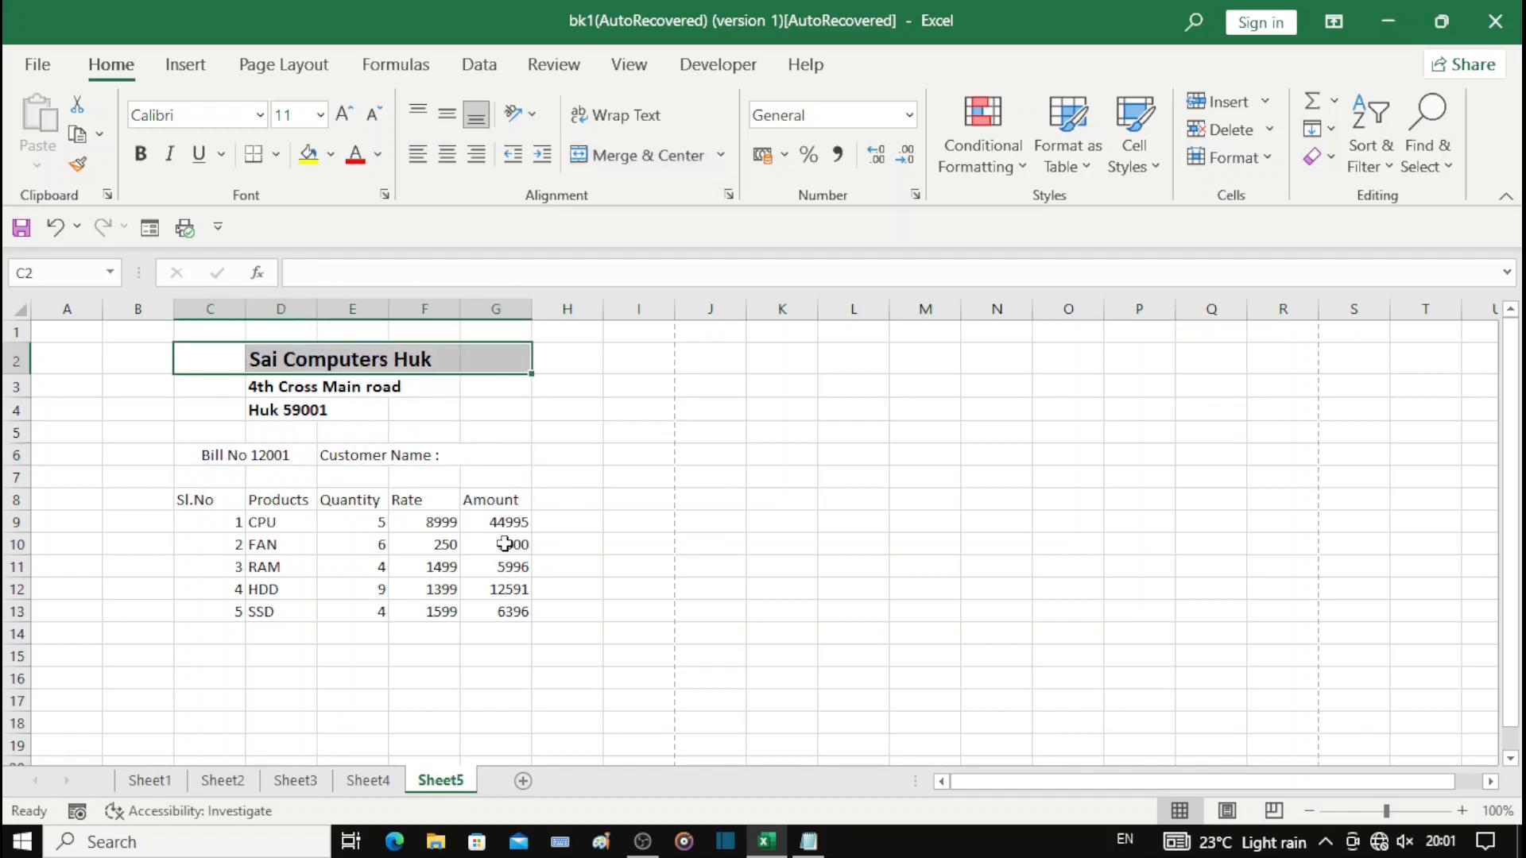
{"action": "left_click", "coordinate": [501, 364]}
{"action": "left_click_drag", "start_coordinate": [228, 364], "coordinate": [550, 366]}
{"action": "left_click", "coordinate": [636, 156]}
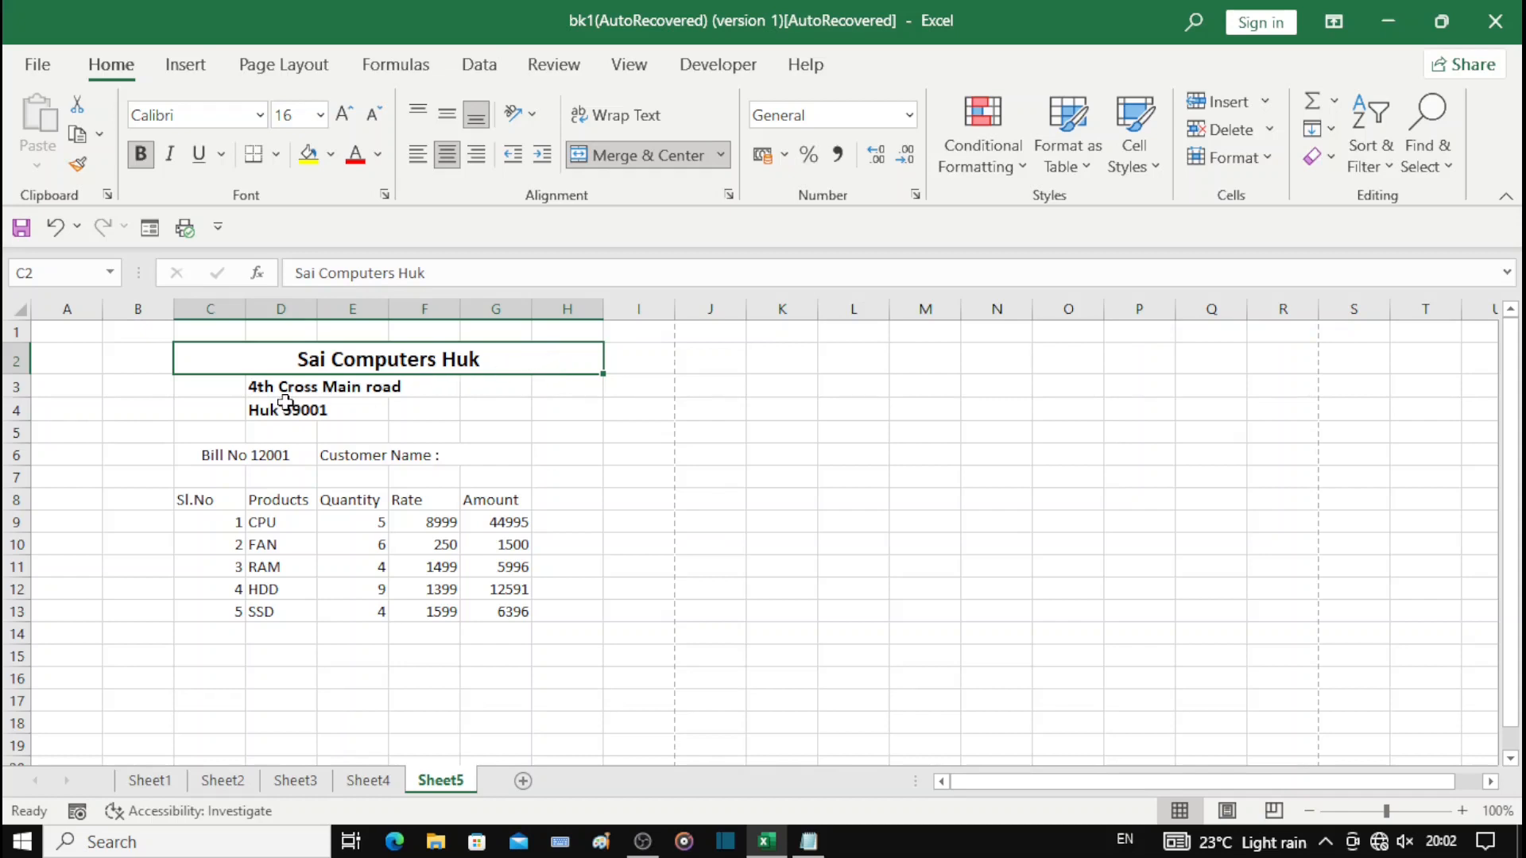
Step: Merge and center the shop's street address line across C3:H3
{"action": "left_click_drag", "start_coordinate": [263, 388], "coordinate": [460, 387]}
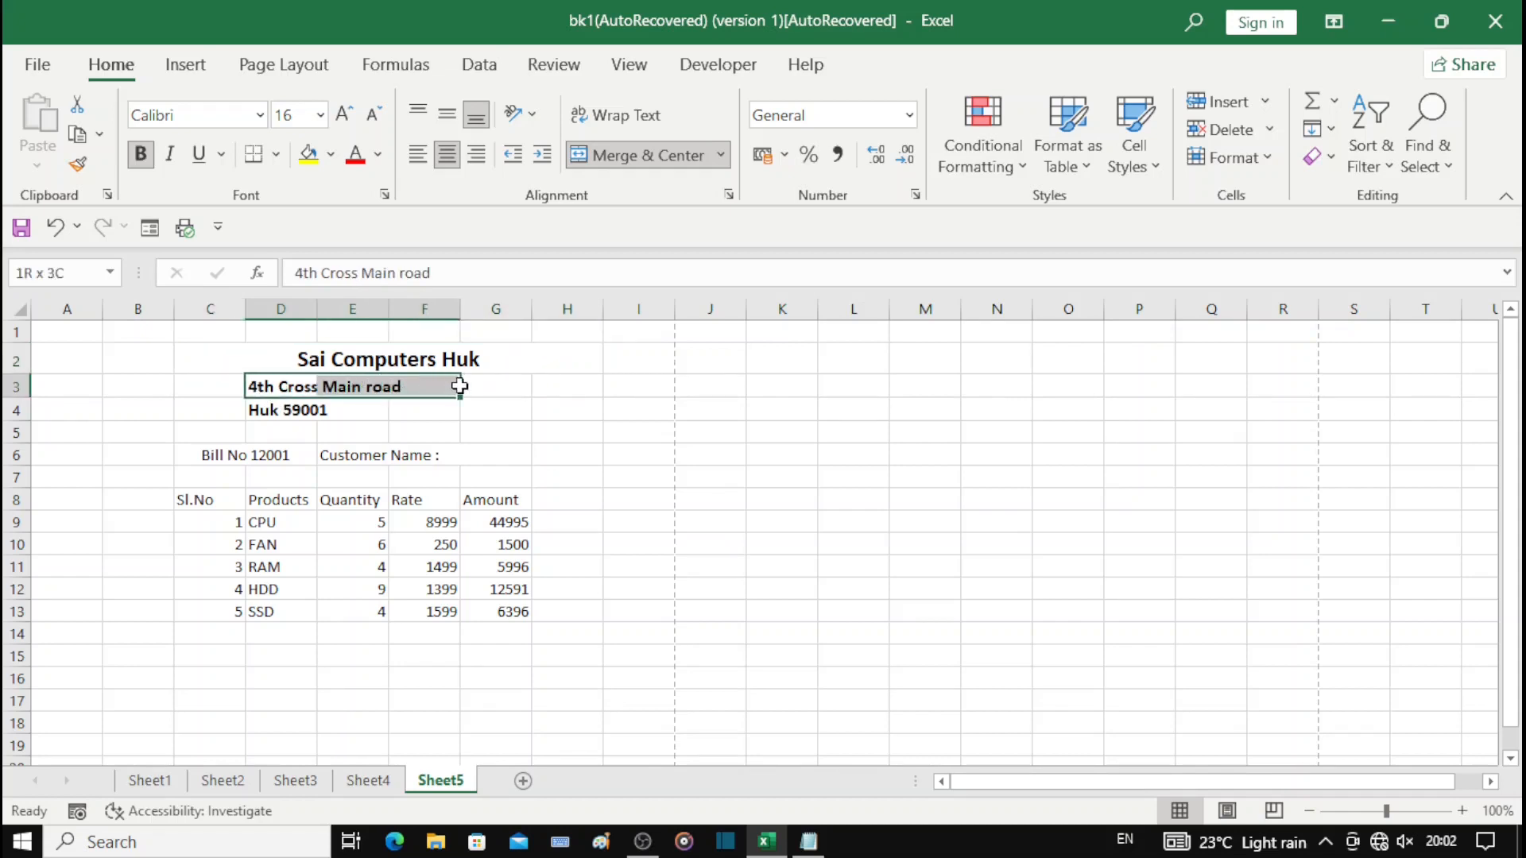
{"action": "left_click_drag", "start_coordinate": [214, 386], "coordinate": [535, 389]}
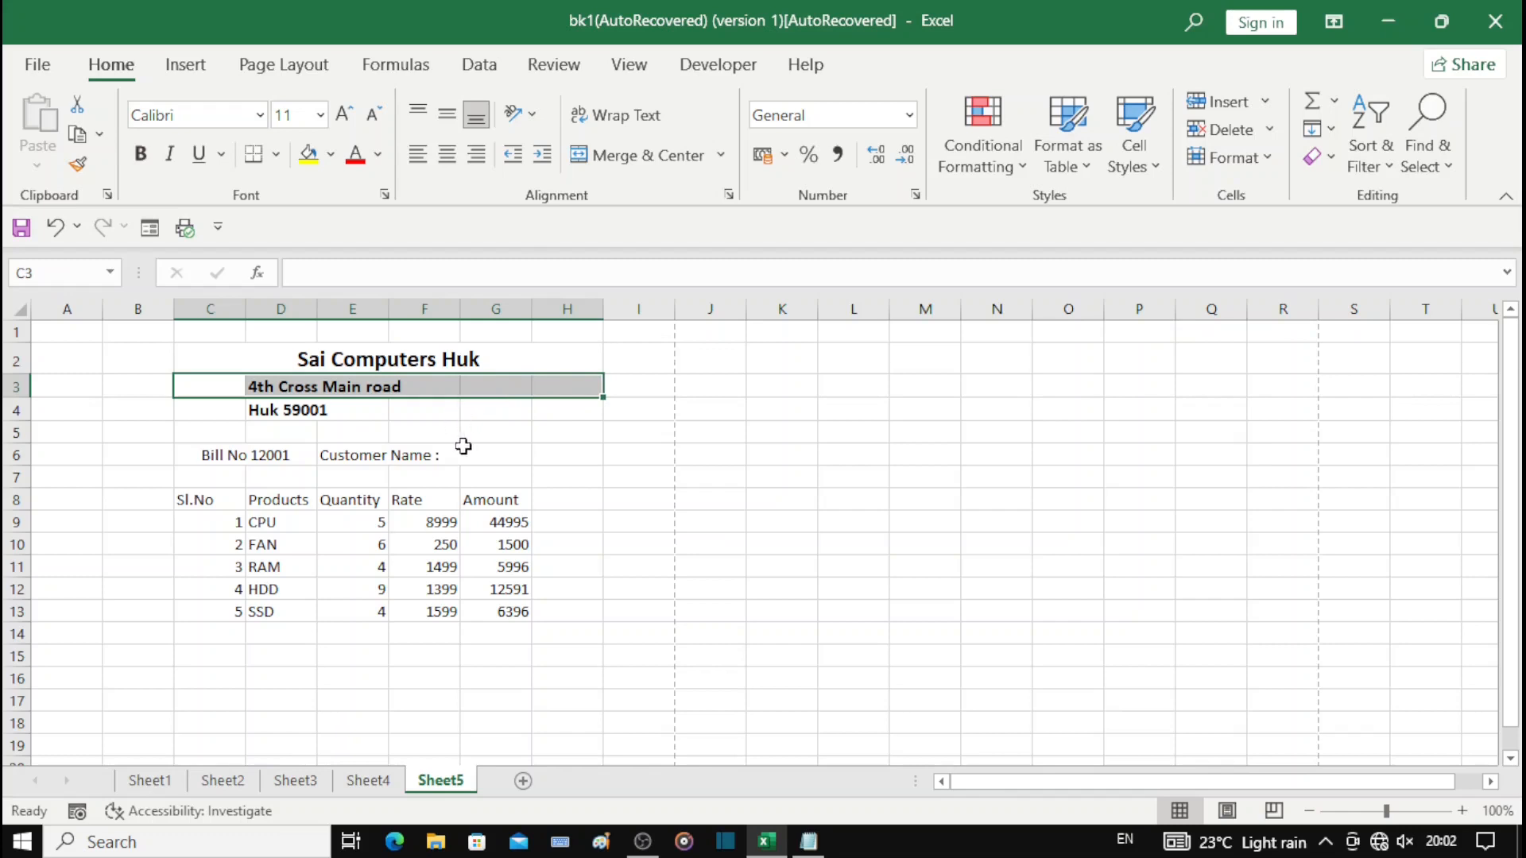
{"action": "left_click", "coordinate": [636, 163]}
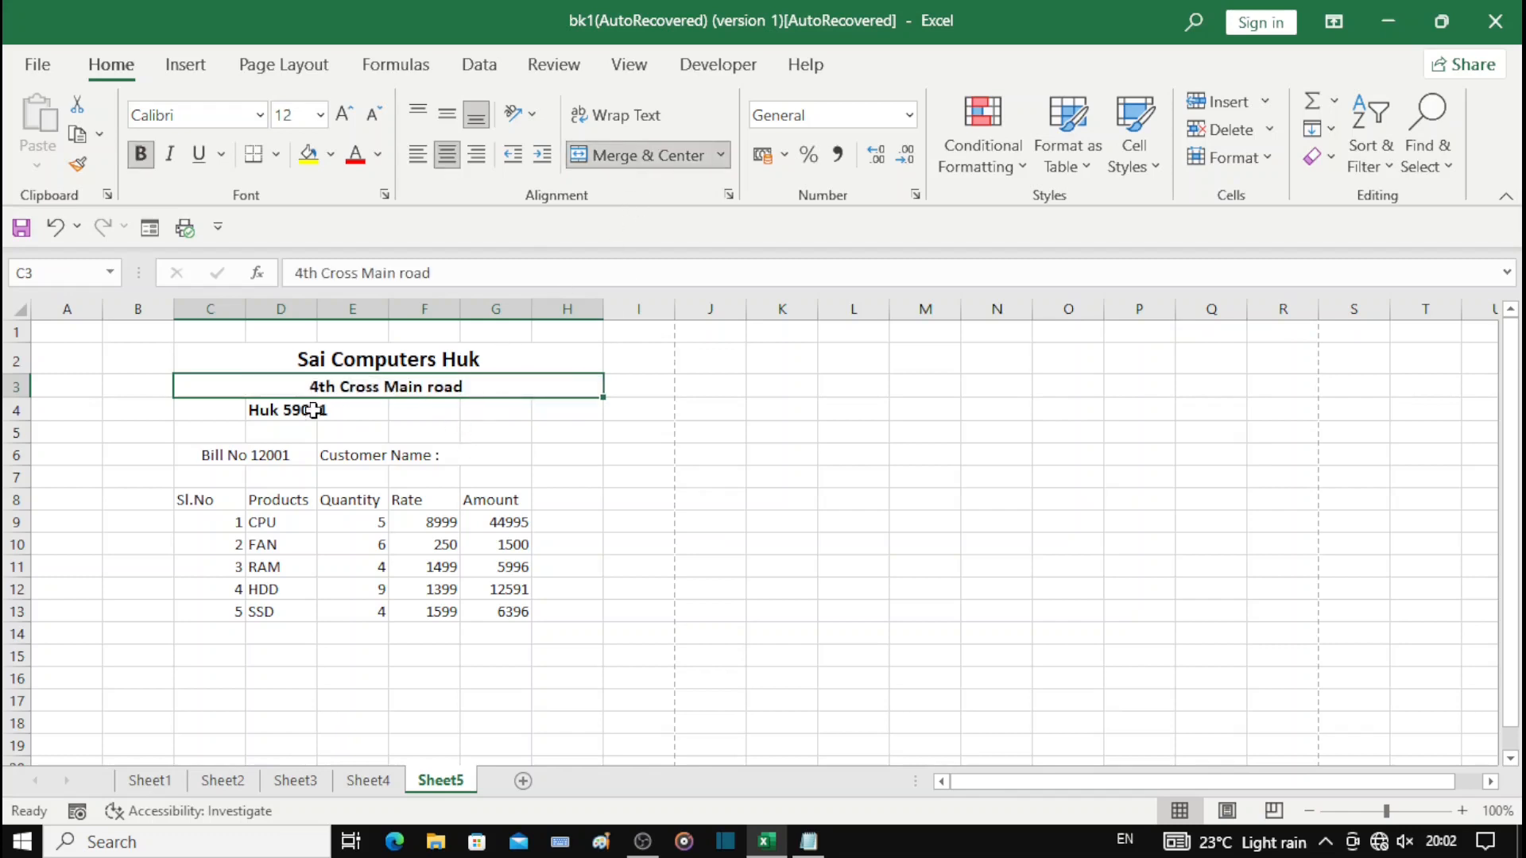
Step: Merge and center the shop's town and postal code line across C4:H4
{"action": "left_click", "coordinate": [231, 412]}
{"action": "left_click_drag", "start_coordinate": [259, 414], "coordinate": [563, 413]}
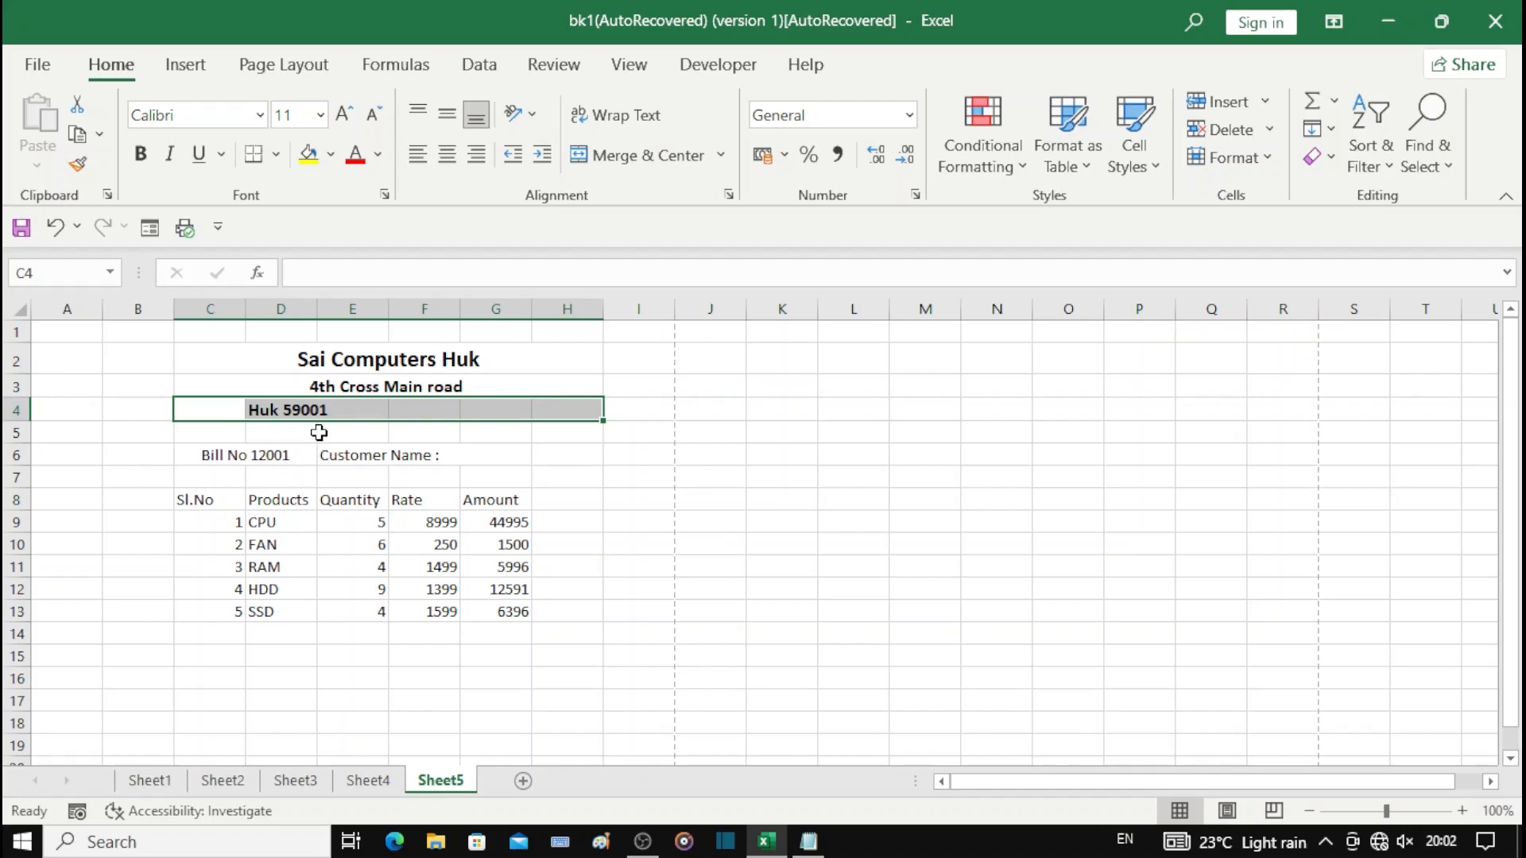
{"action": "key", "text": "alt+h"}
{"action": "key", "text": "m"}
{"action": "key", "text": "c"}
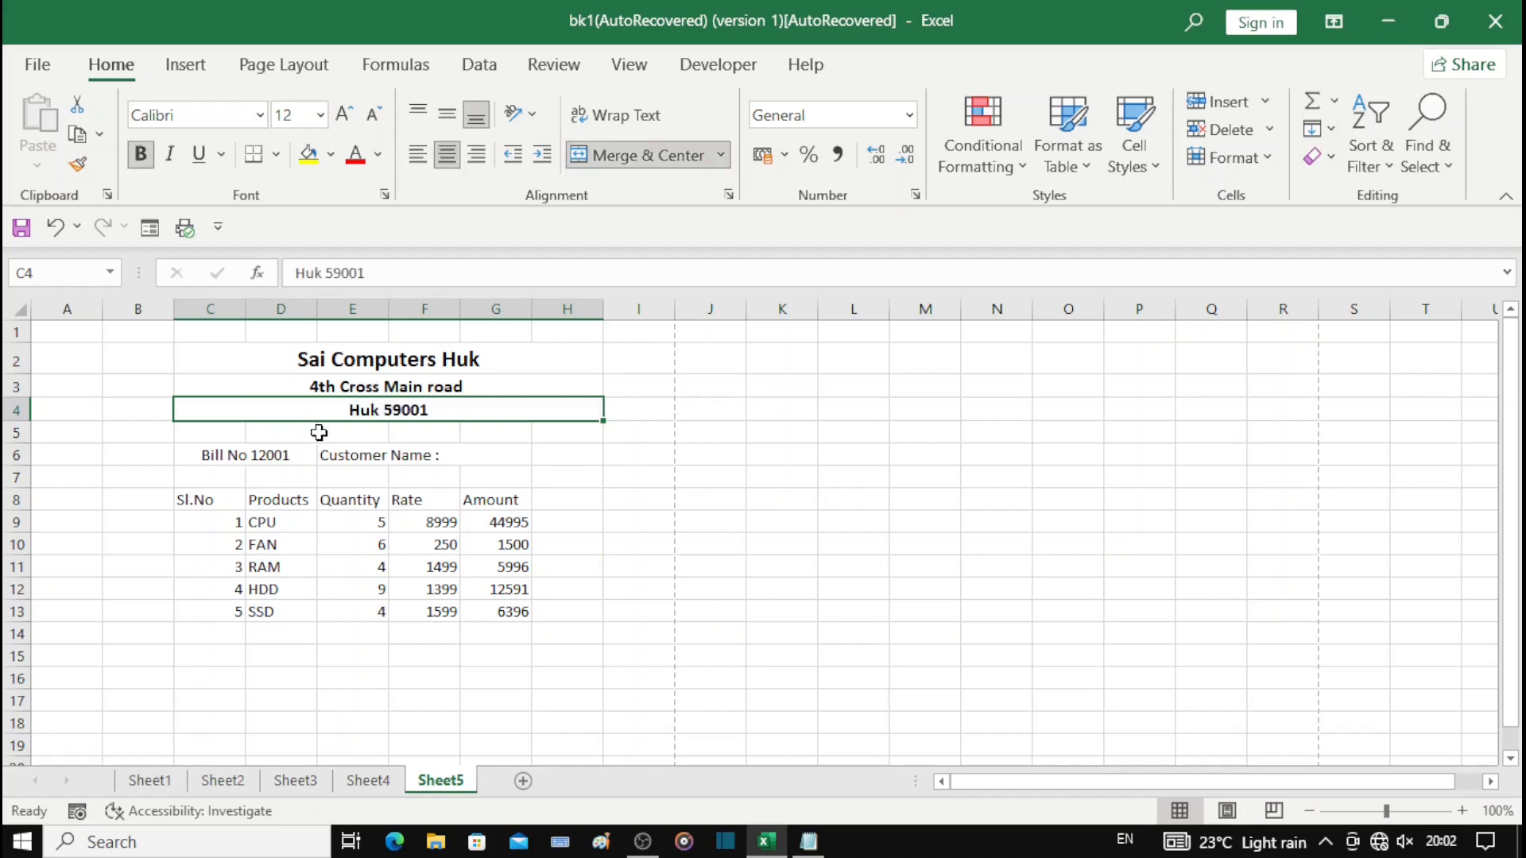
{"action": "left_click", "coordinate": [471, 440]}
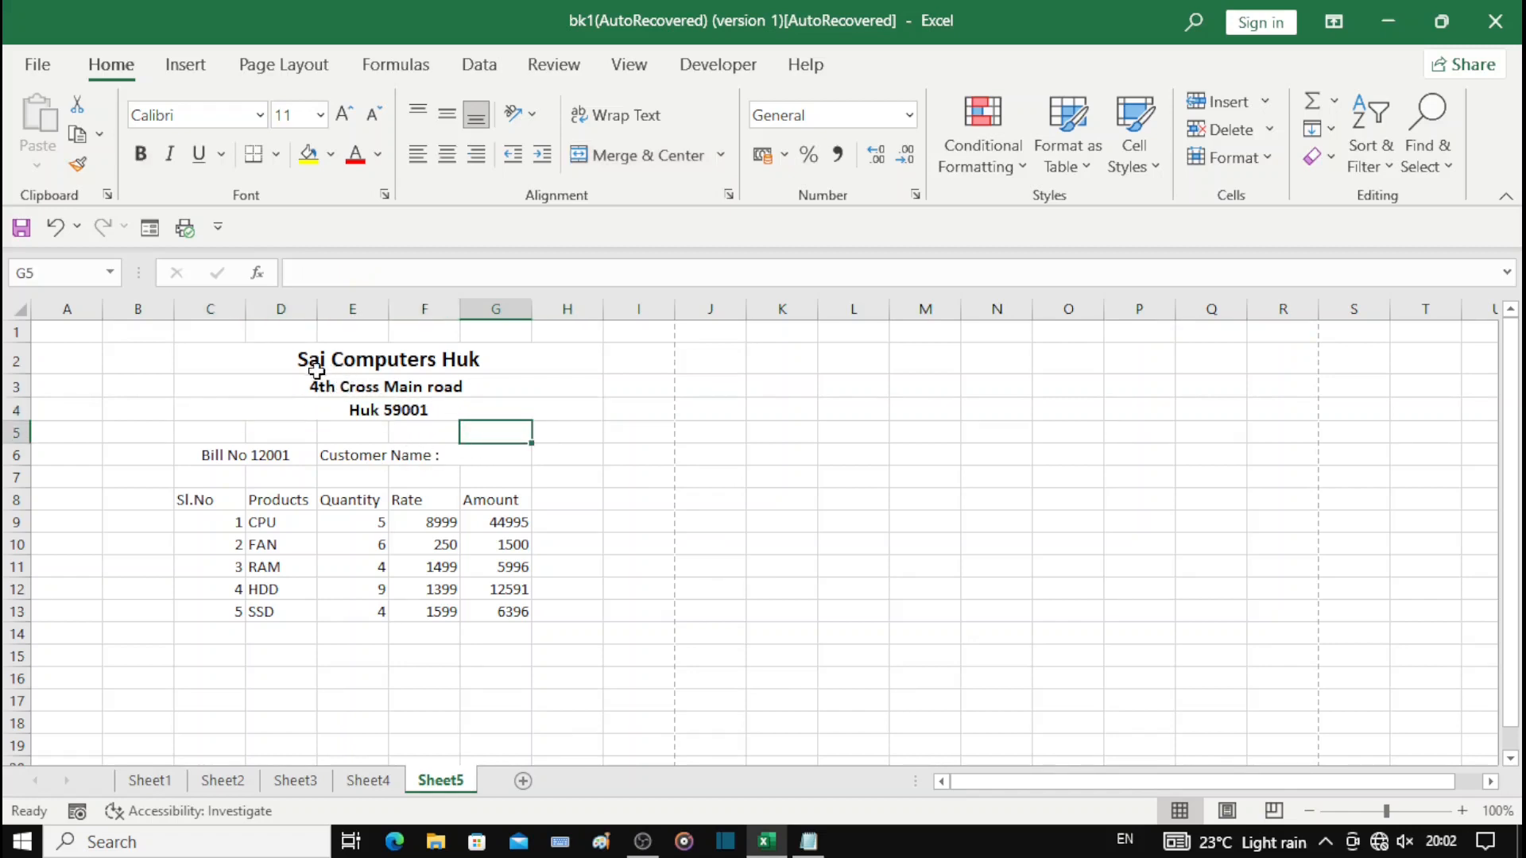
Step: Fill the shop title cell with a medium gray theme color and widen column G
{"action": "left_click", "coordinate": [271, 356]}
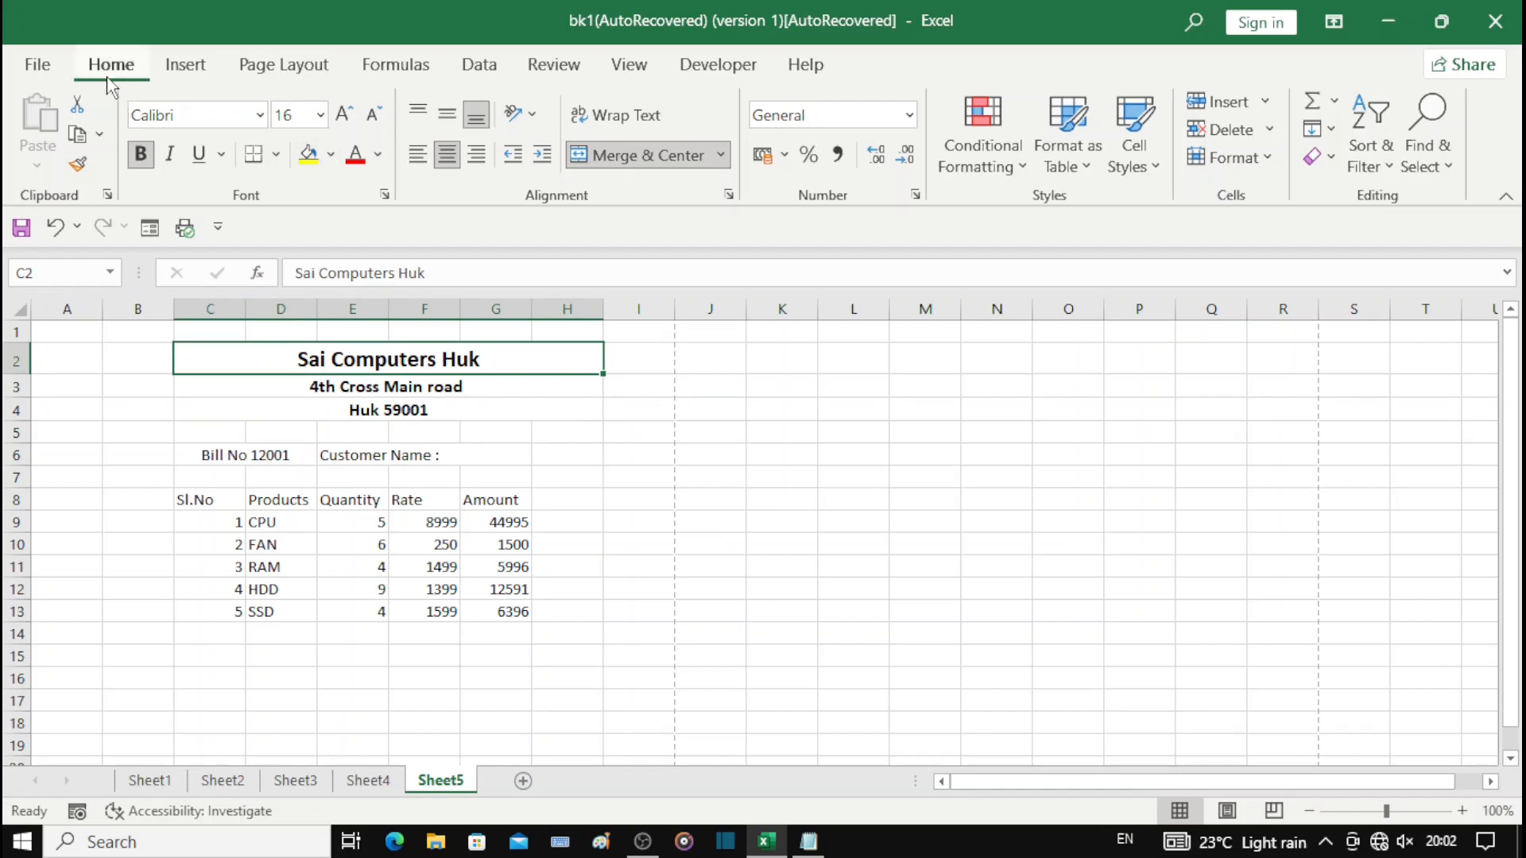
{"action": "left_click", "coordinate": [329, 155]}
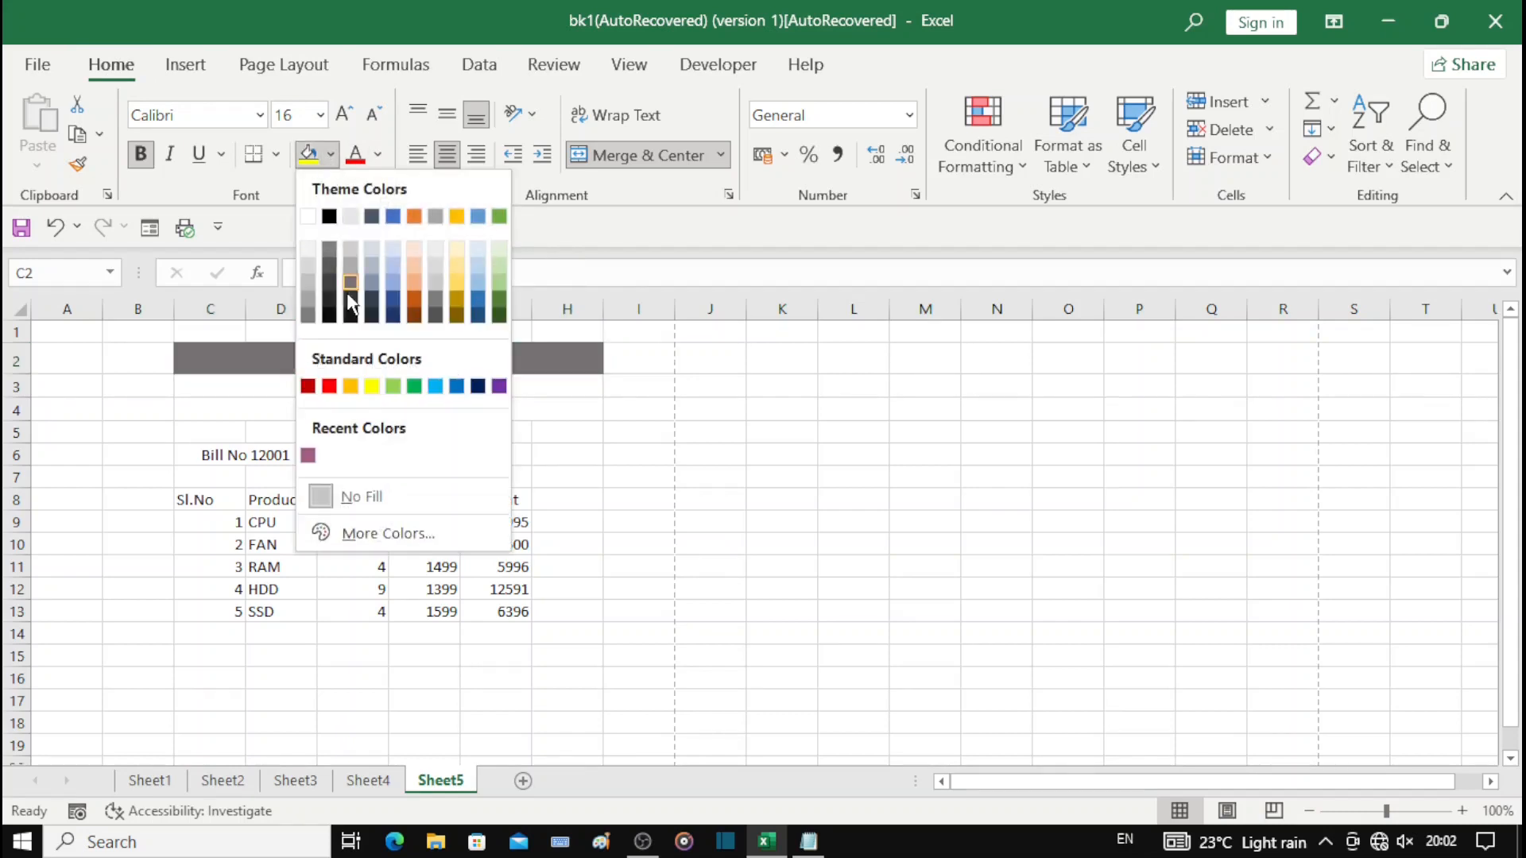
{"action": "left_click", "coordinate": [352, 264]}
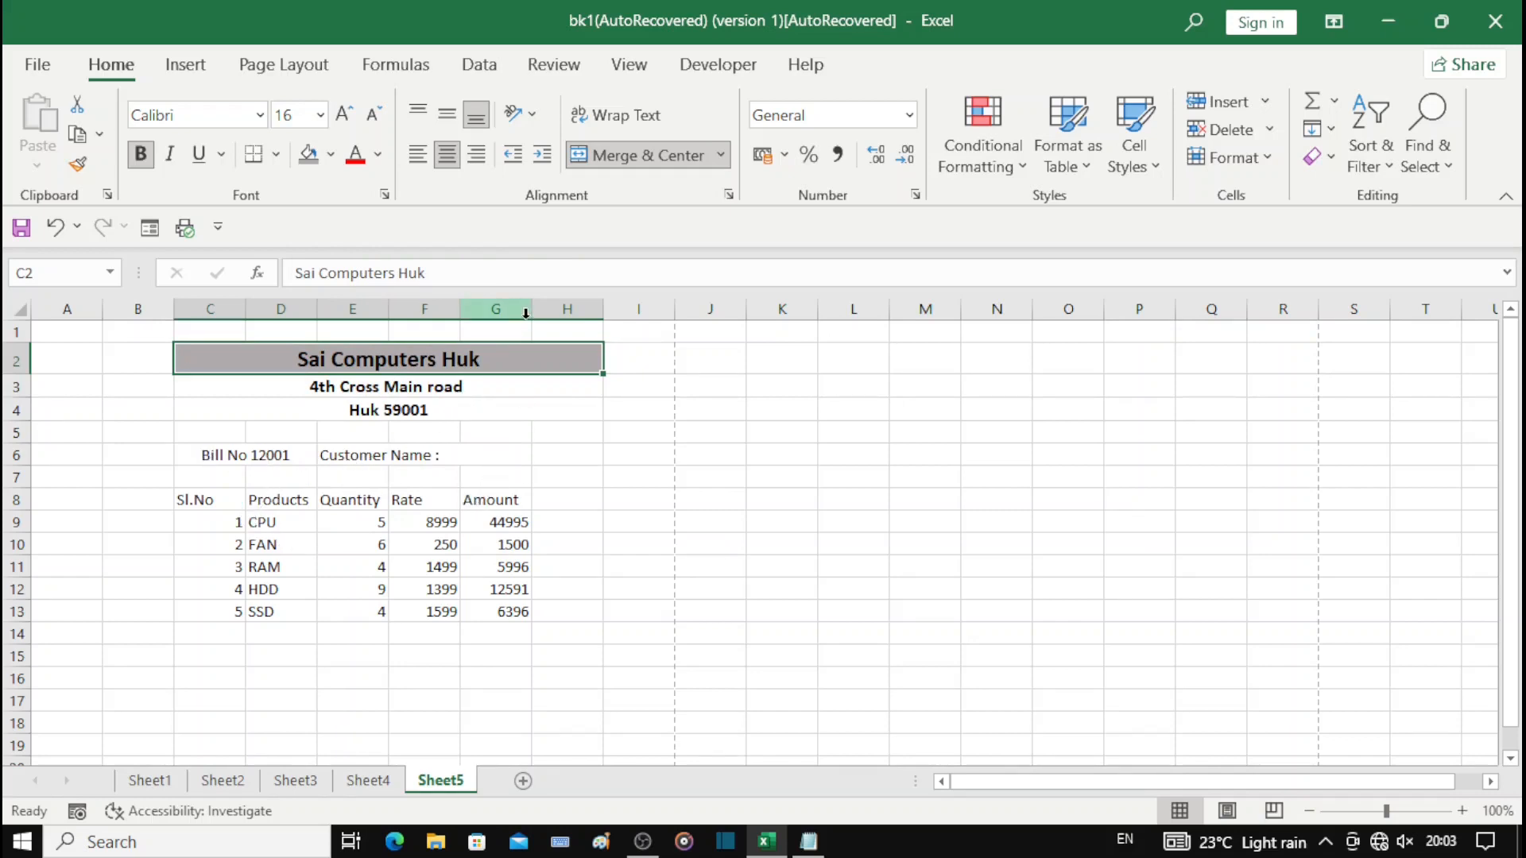
{"action": "left_click_drag", "start_coordinate": [531, 311], "coordinate": [565, 314]}
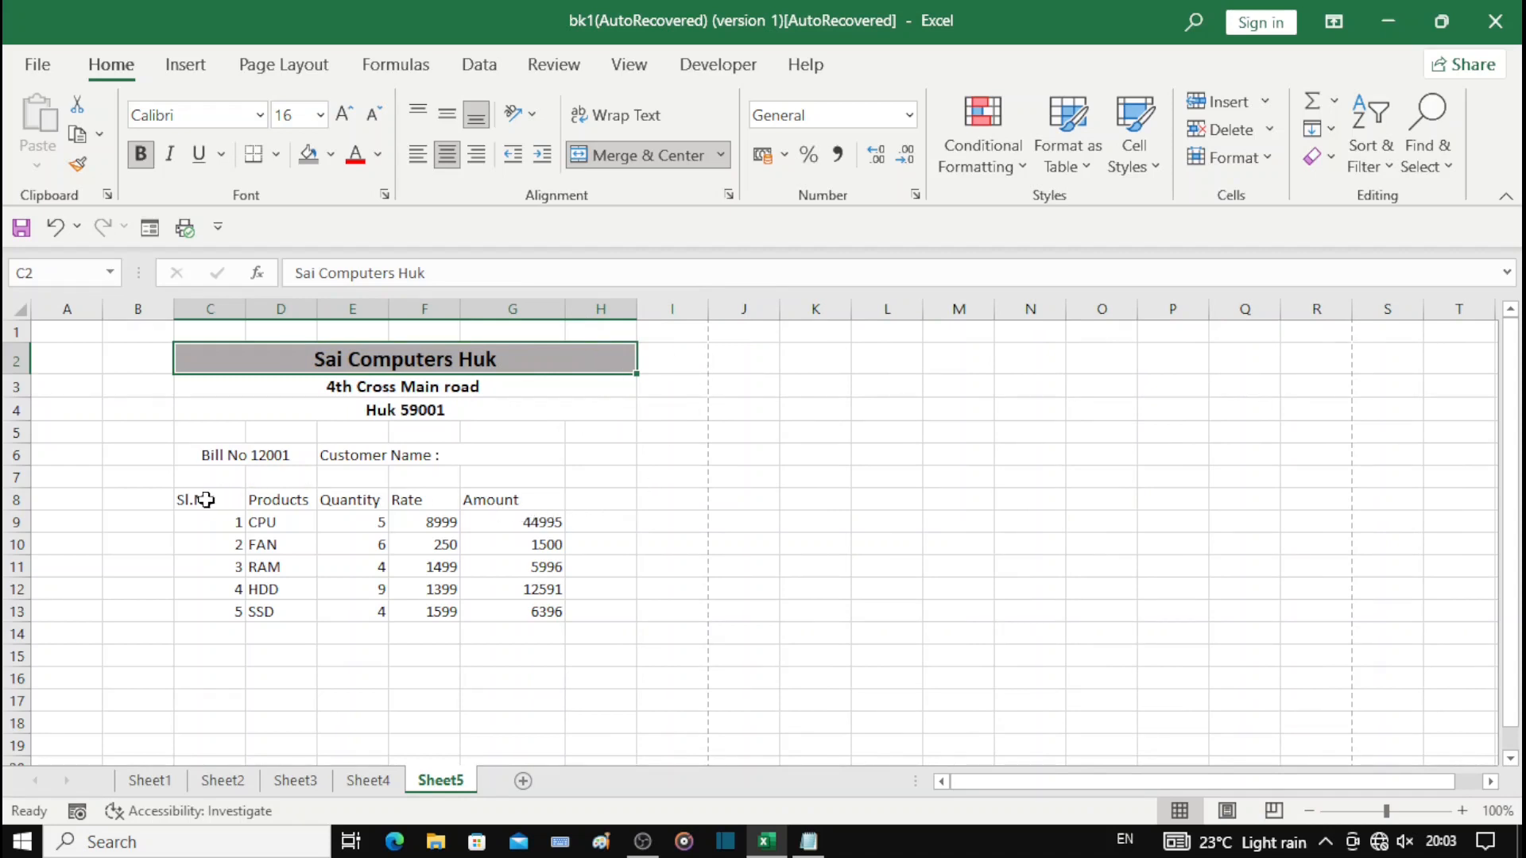
Step: Make the table header row C8:G8 bold and fill it with a light blue-gray theme color
{"action": "left_click_drag", "start_coordinate": [201, 501], "coordinate": [504, 501]}
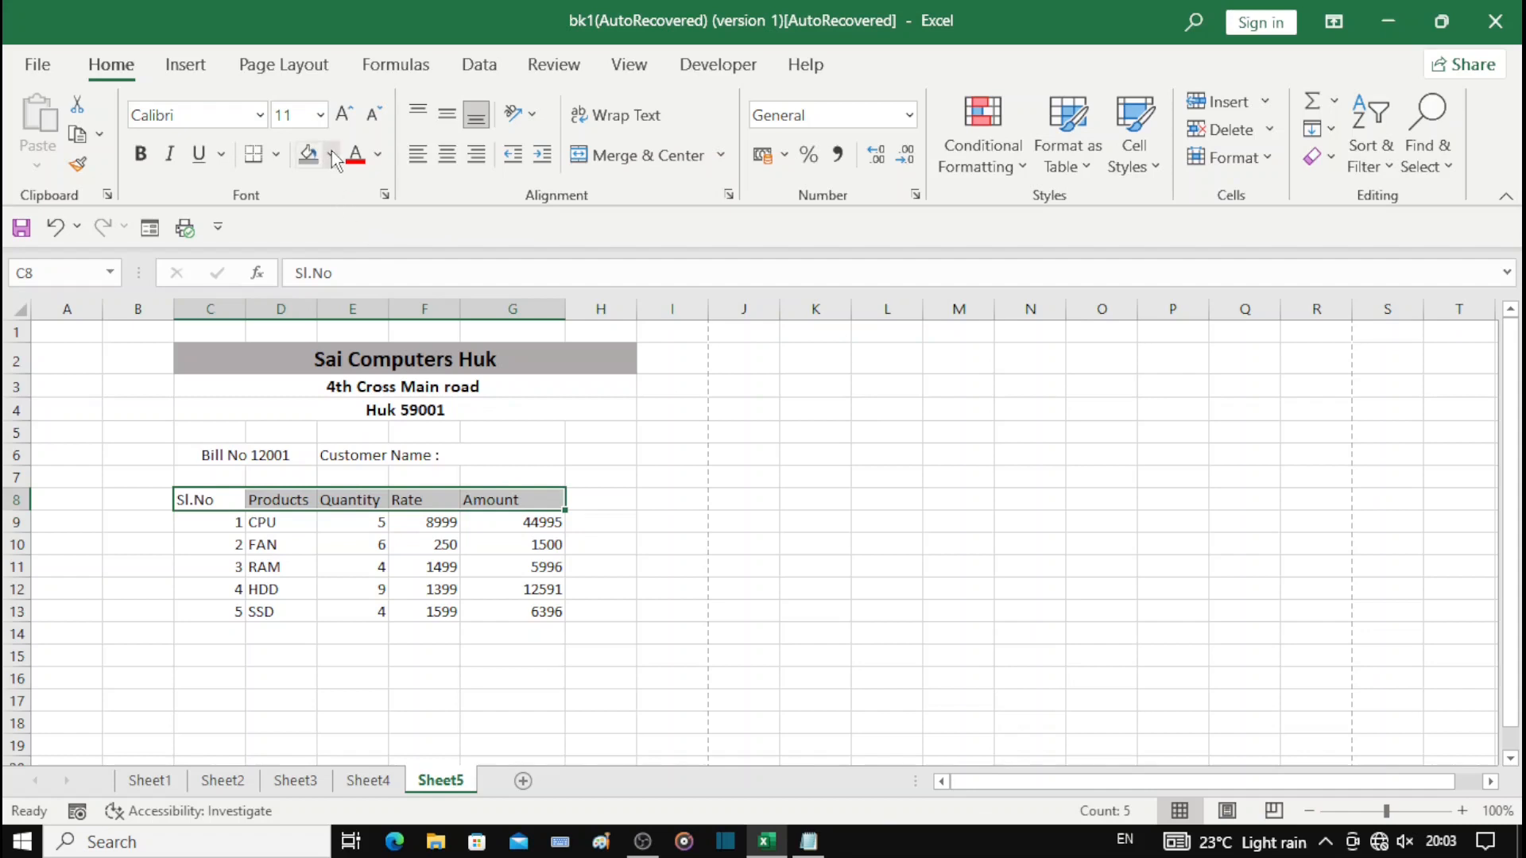
{"action": "left_click", "coordinate": [143, 156]}
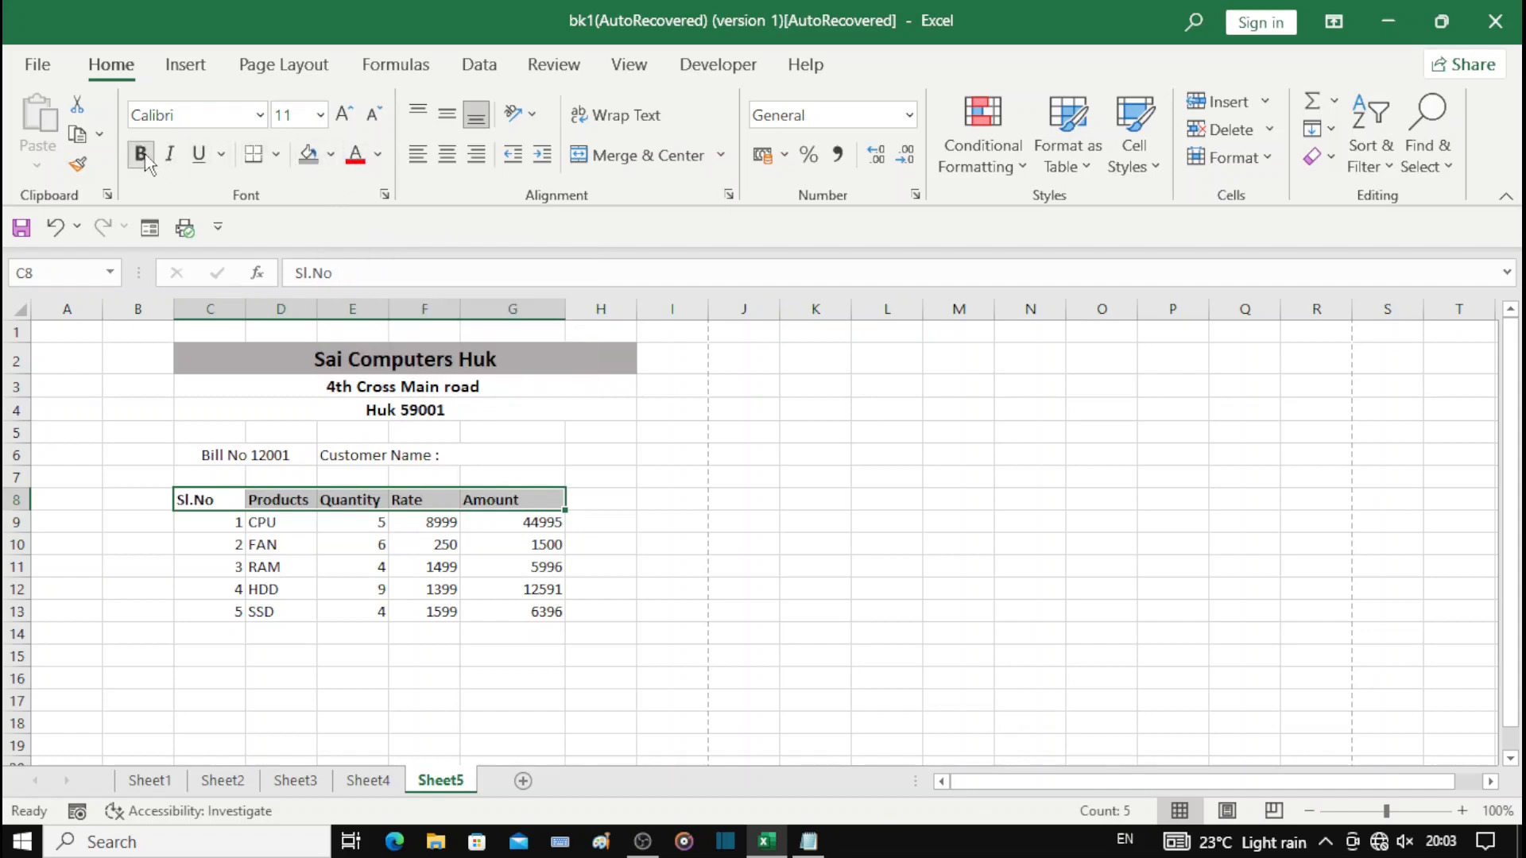
{"action": "left_click", "coordinate": [330, 156]}
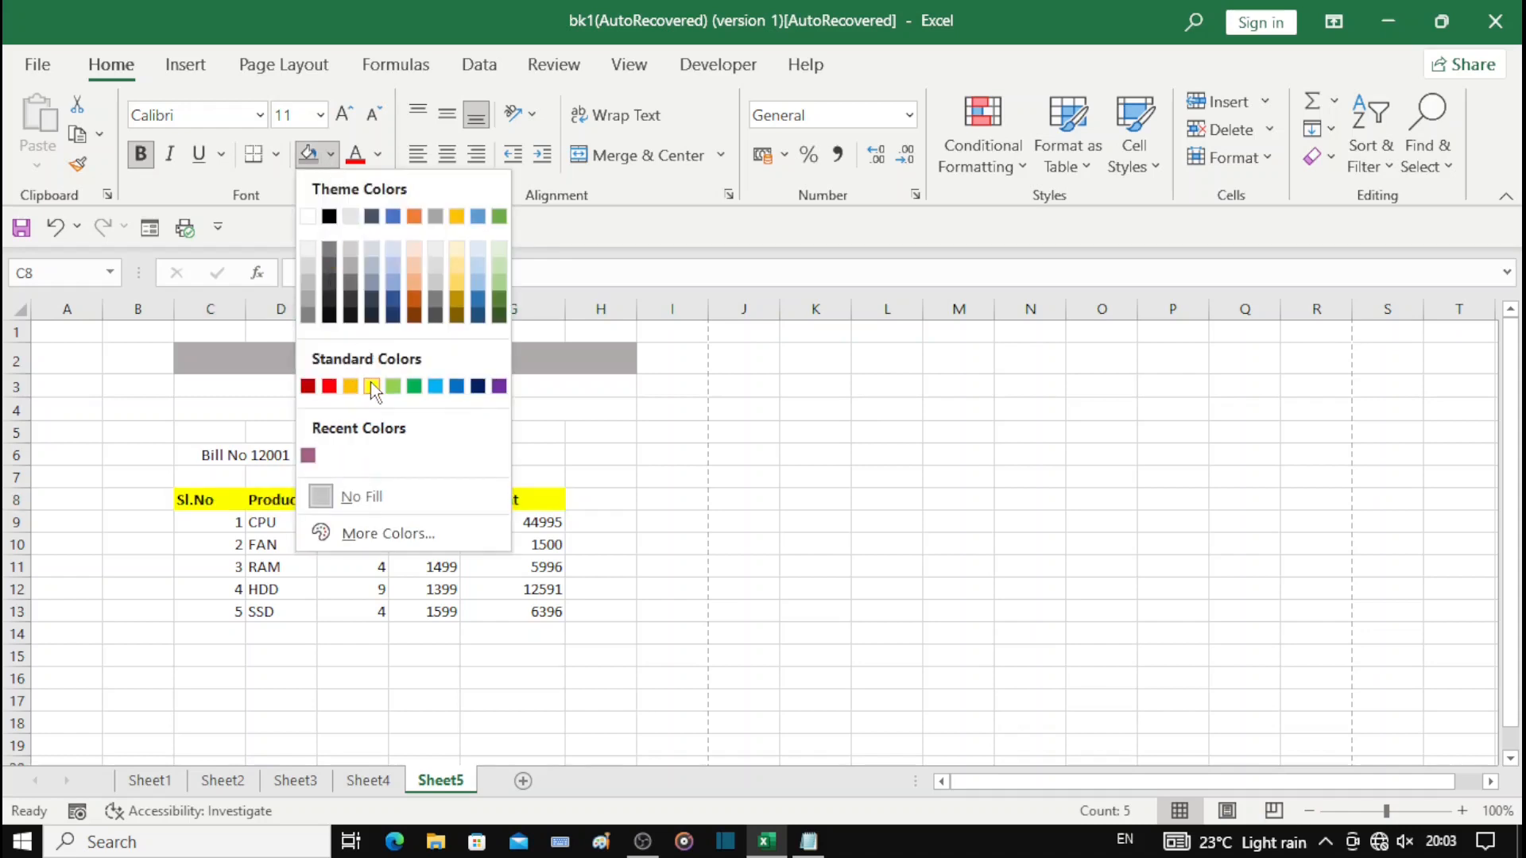
{"action": "left_click", "coordinate": [372, 248]}
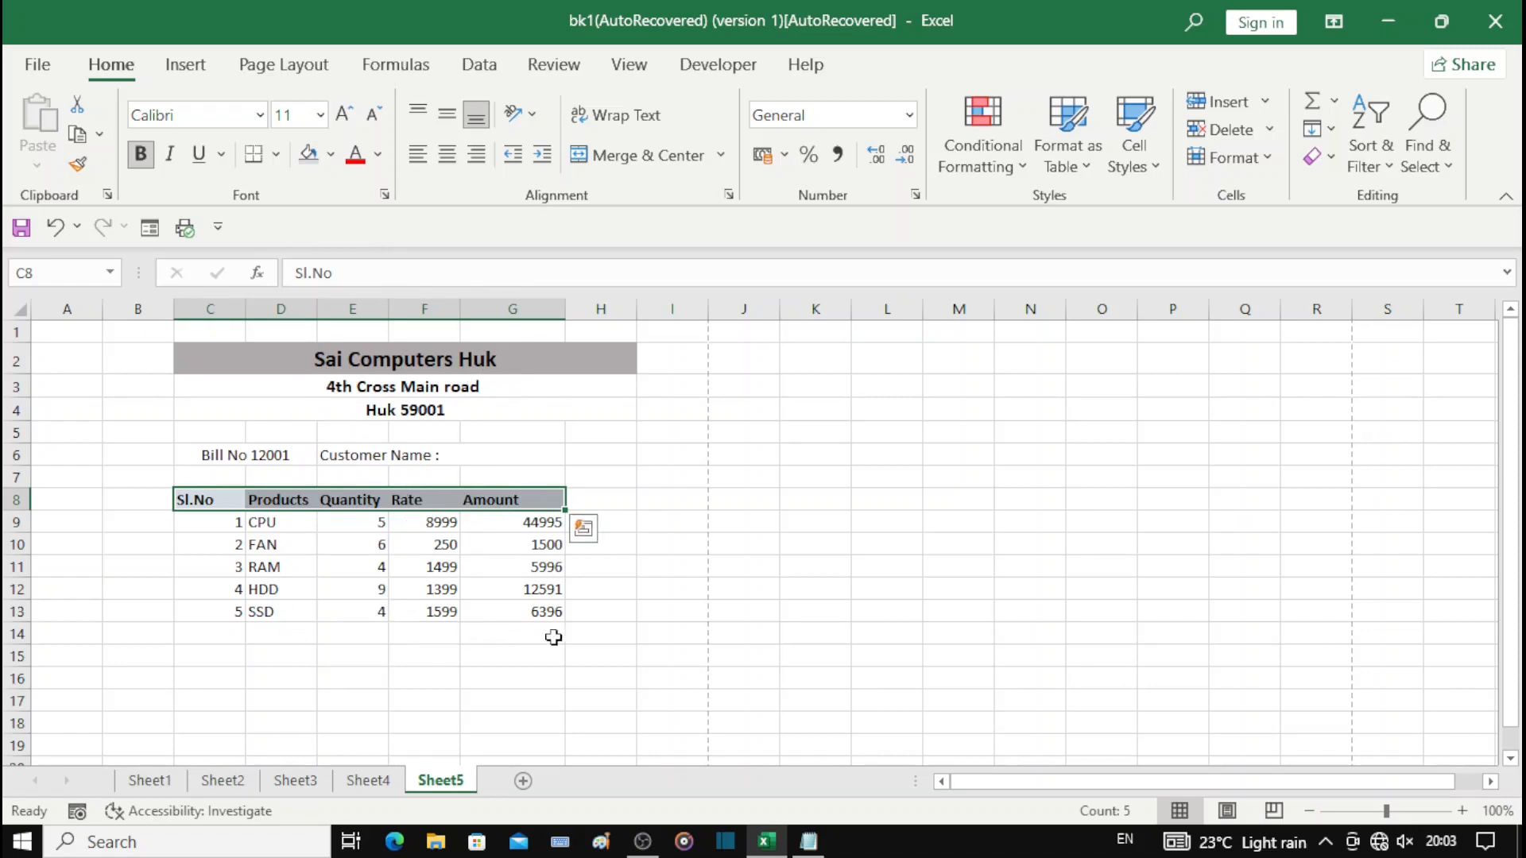
Step: Paste the label "CGST 9%" from the clipboard history into F14
{"action": "left_click", "coordinate": [422, 636]}
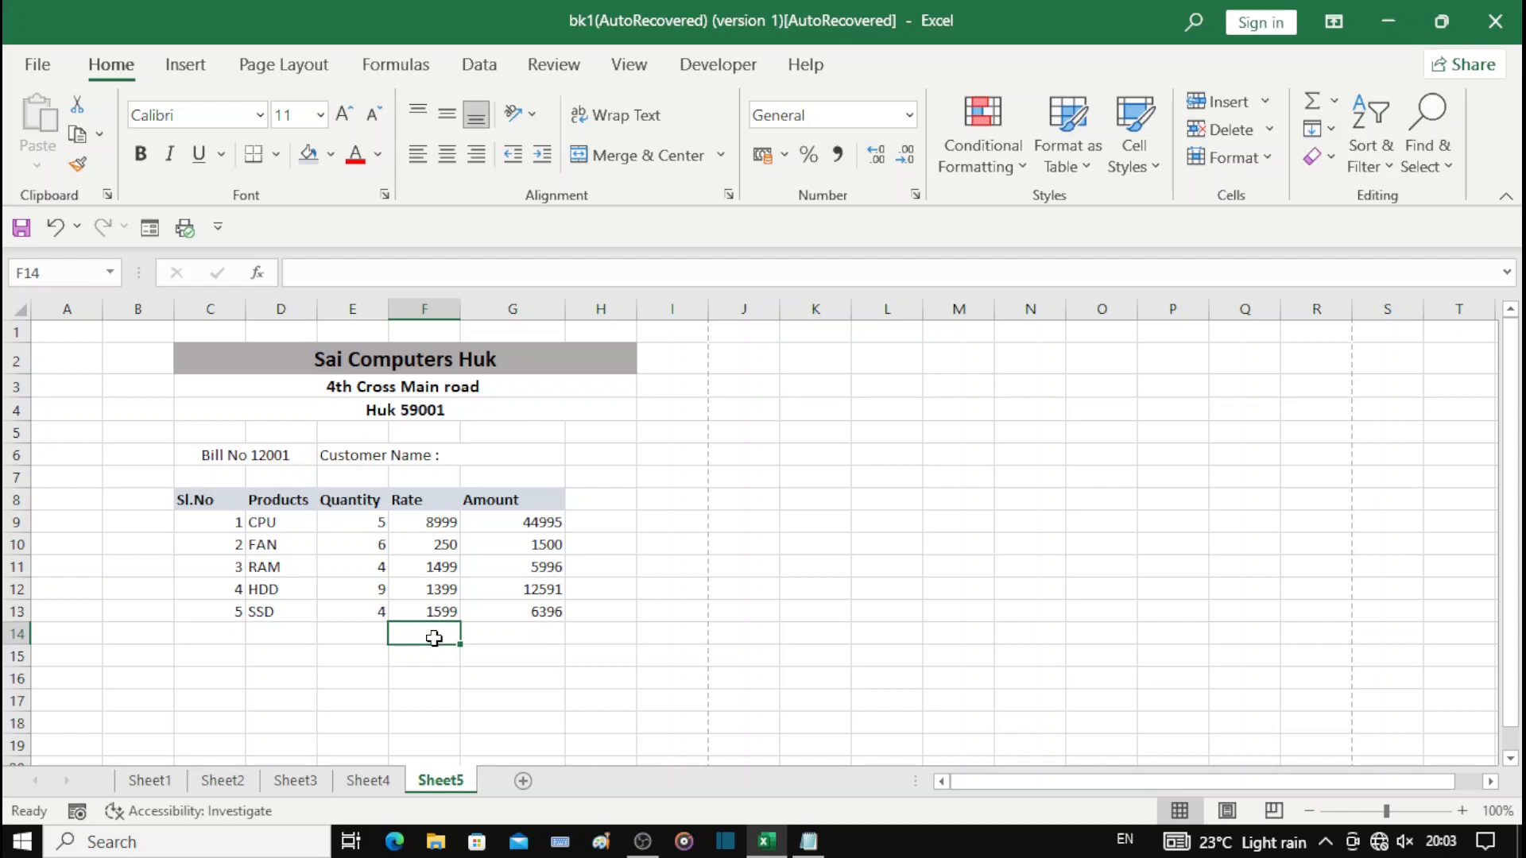
{"action": "key", "text": "super+v"}
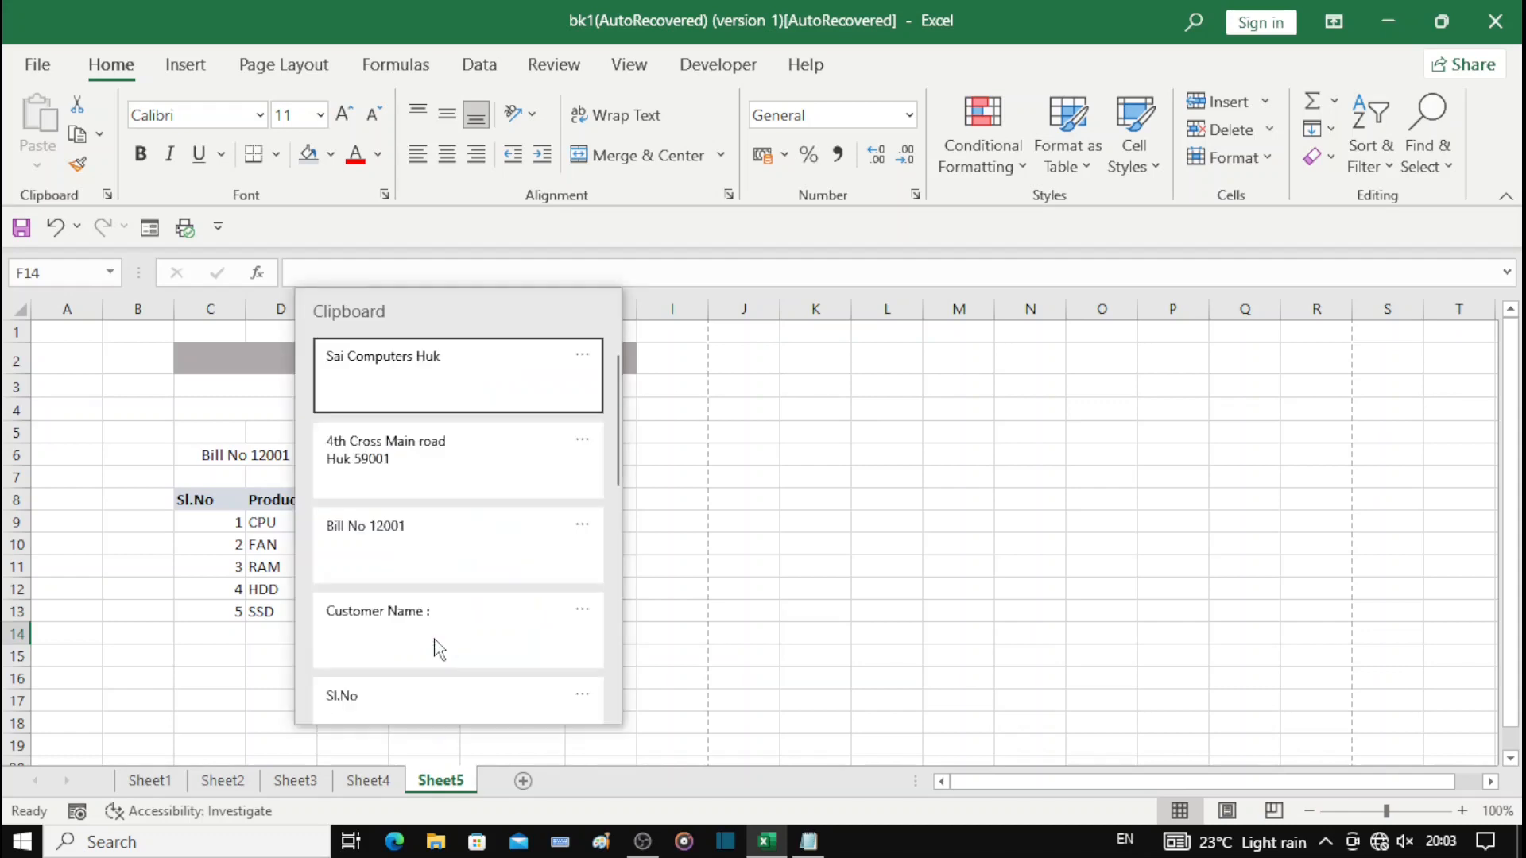
{"action": "scroll", "coordinate": [443, 504], "scroll_direction": "down", "scroll_amount": 9}
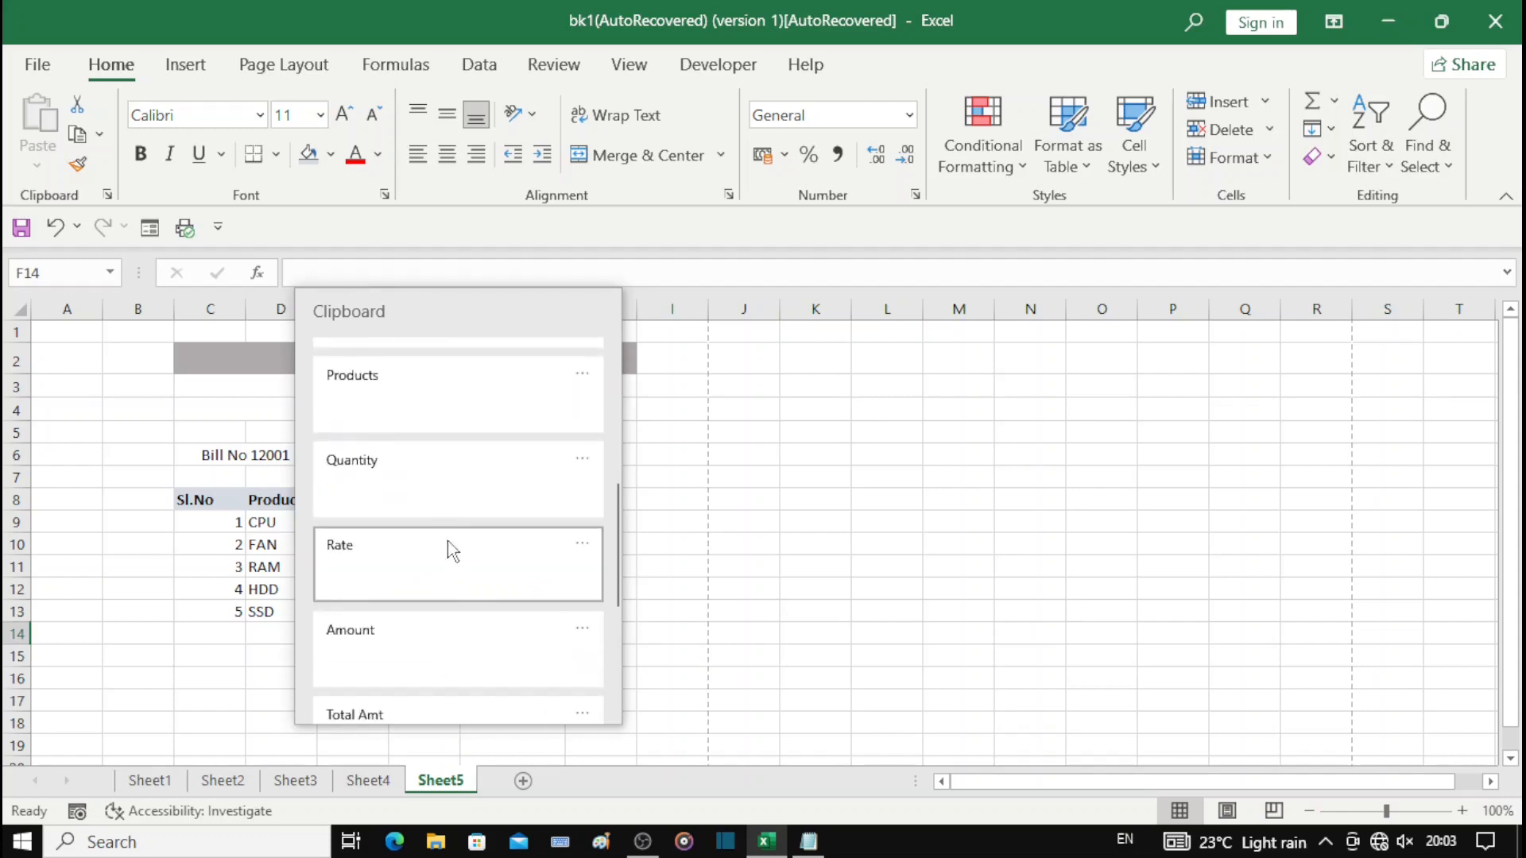
{"action": "left_click", "coordinate": [379, 530]}
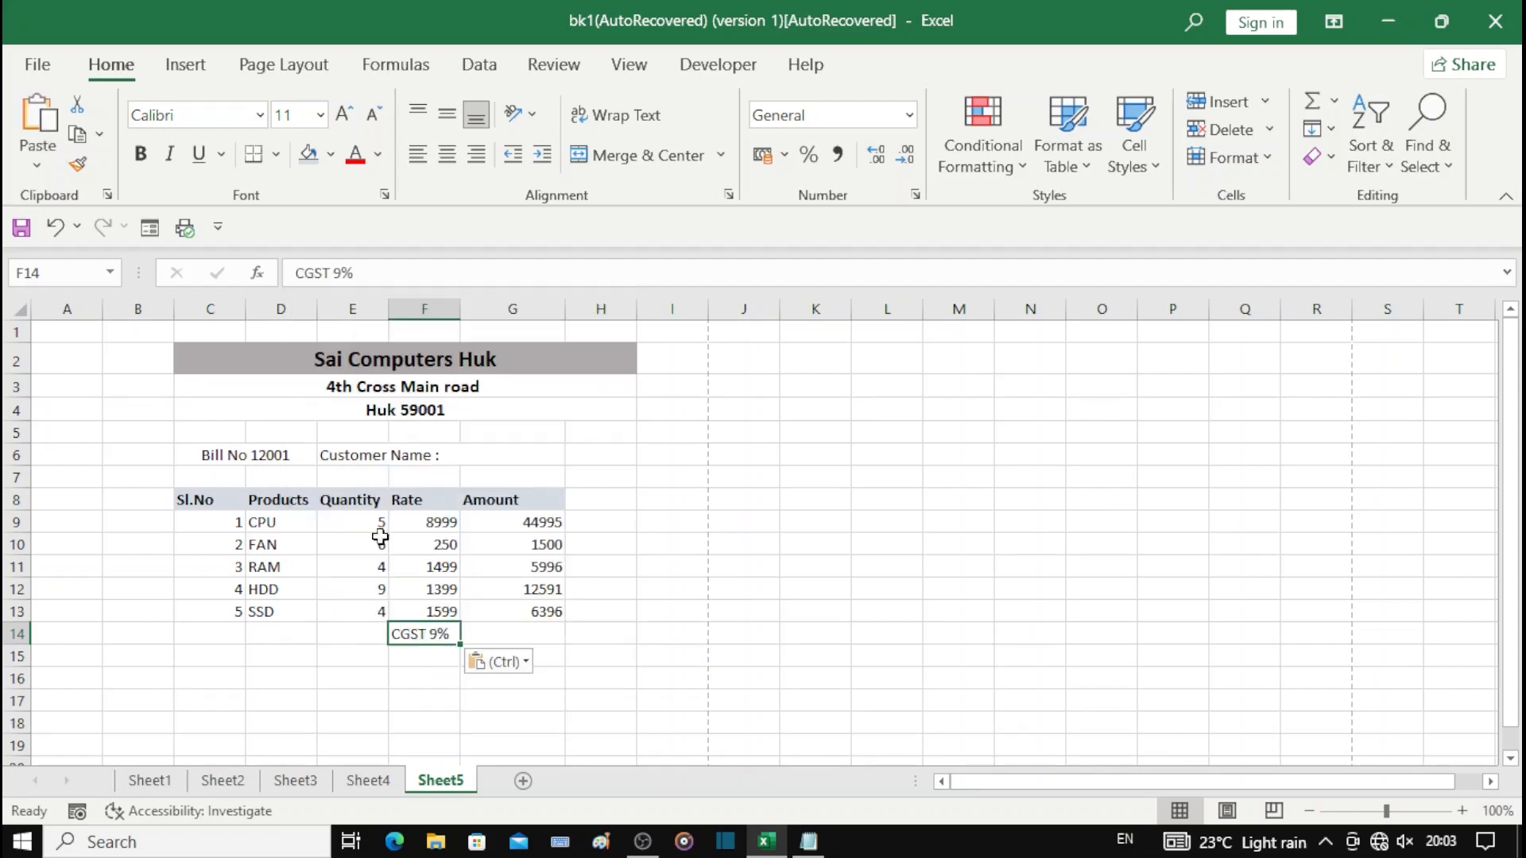
Step: Paste the label "SGST 9%" from the clipboard history into F15
{"action": "left_click", "coordinate": [417, 661]}
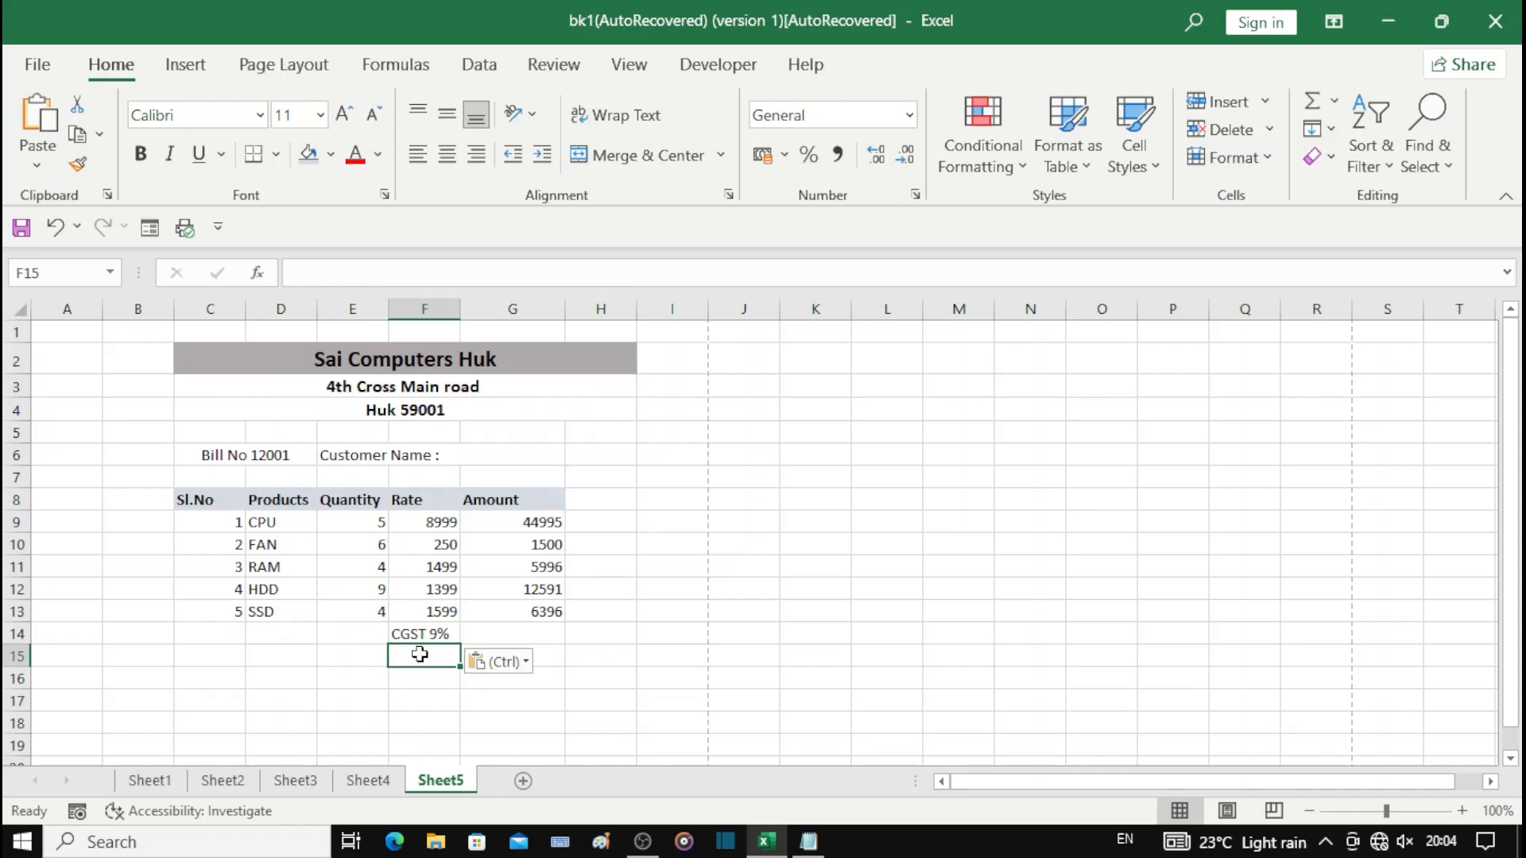
{"action": "key", "text": "super+v"}
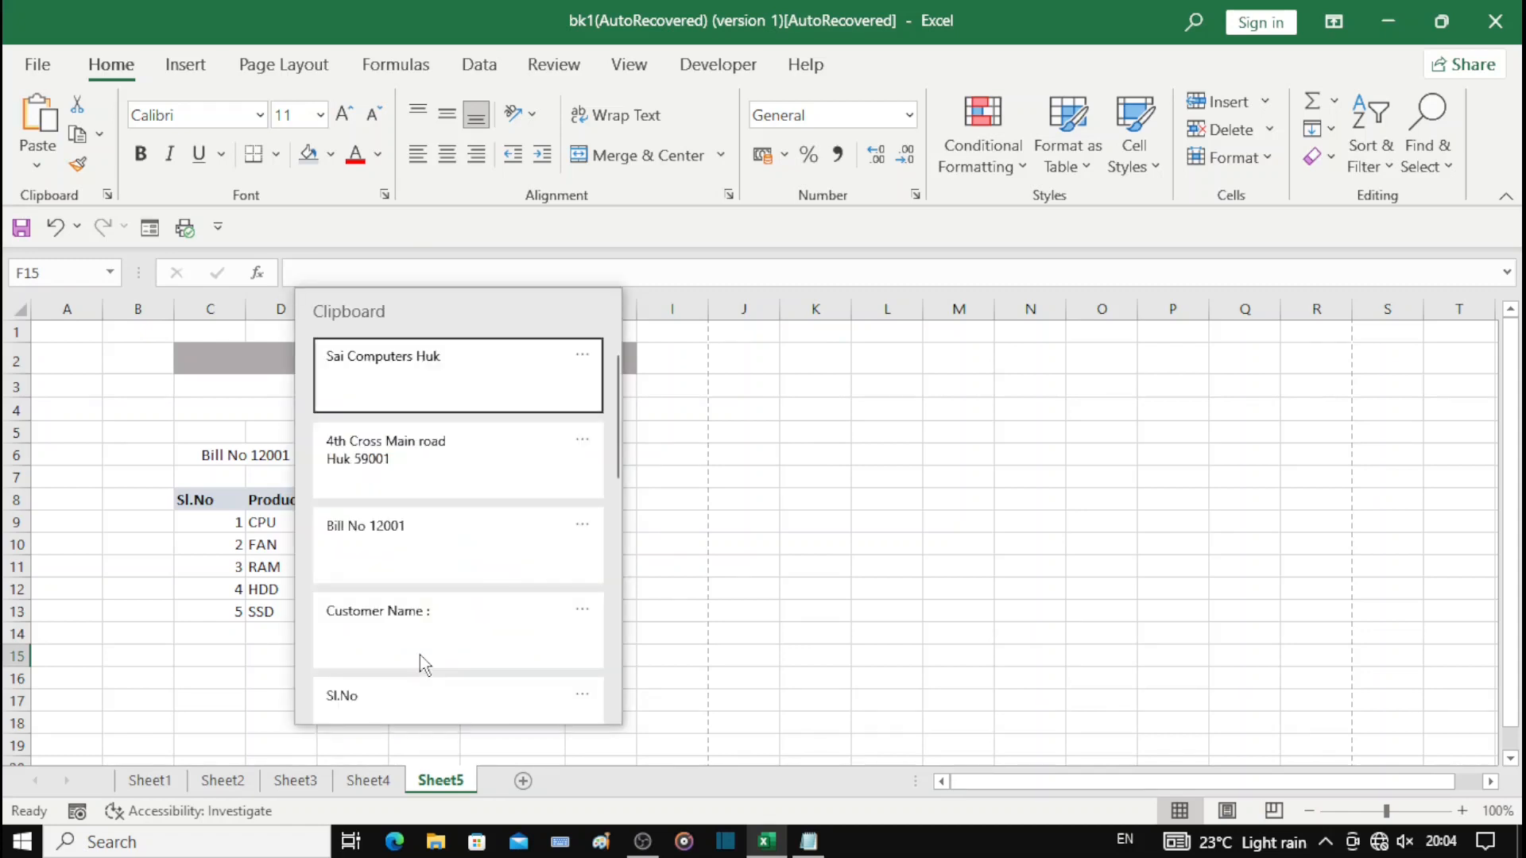
{"action": "scroll", "coordinate": [419, 655], "scroll_direction": "down", "scroll_amount": 5}
{"action": "scroll", "coordinate": [432, 645], "scroll_direction": "down", "scroll_amount": 3}
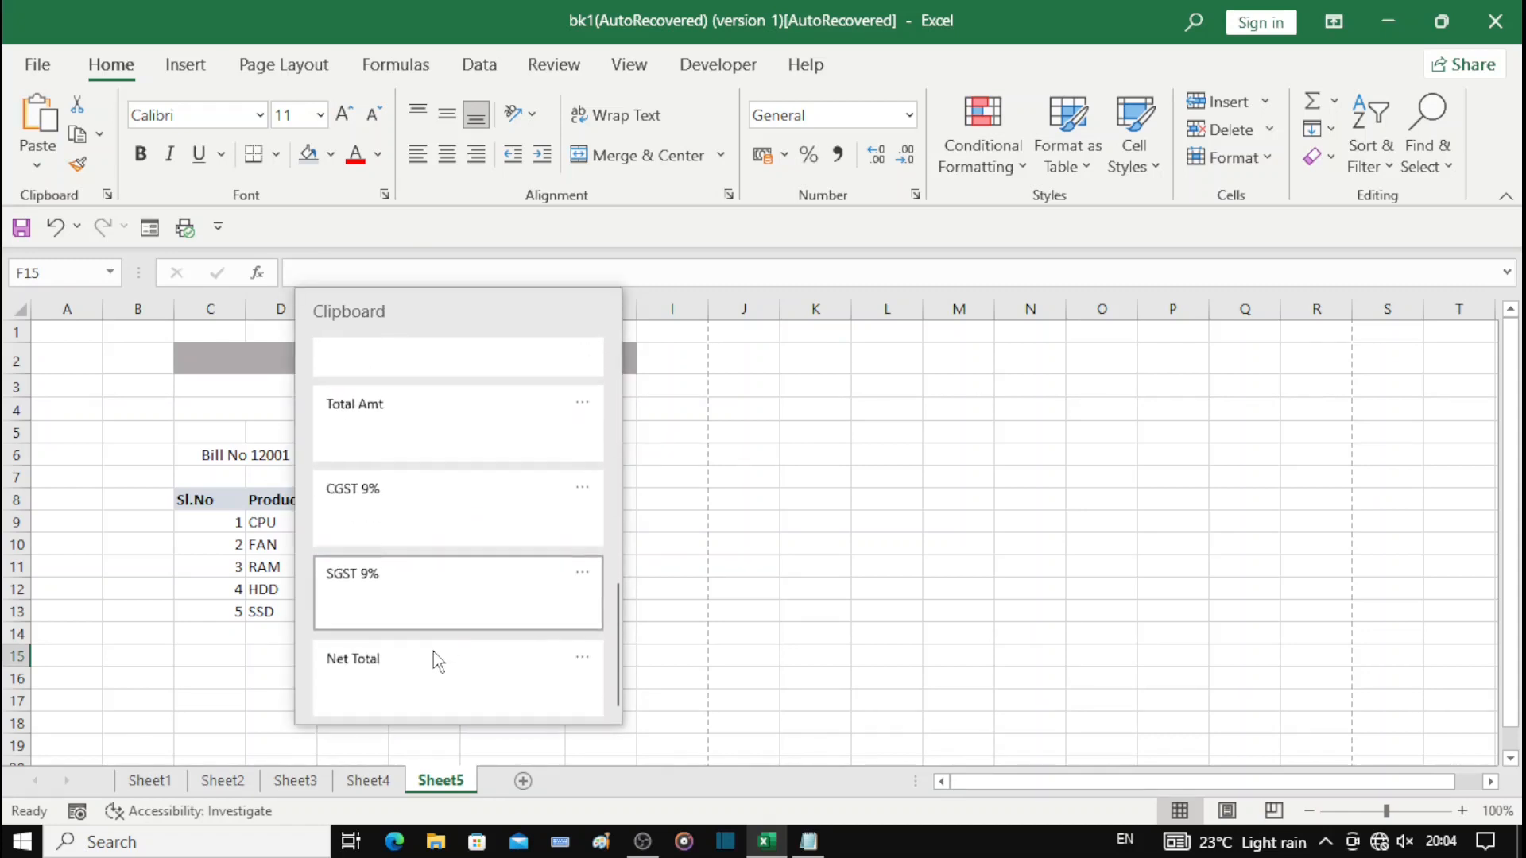
{"action": "left_click", "coordinate": [422, 580]}
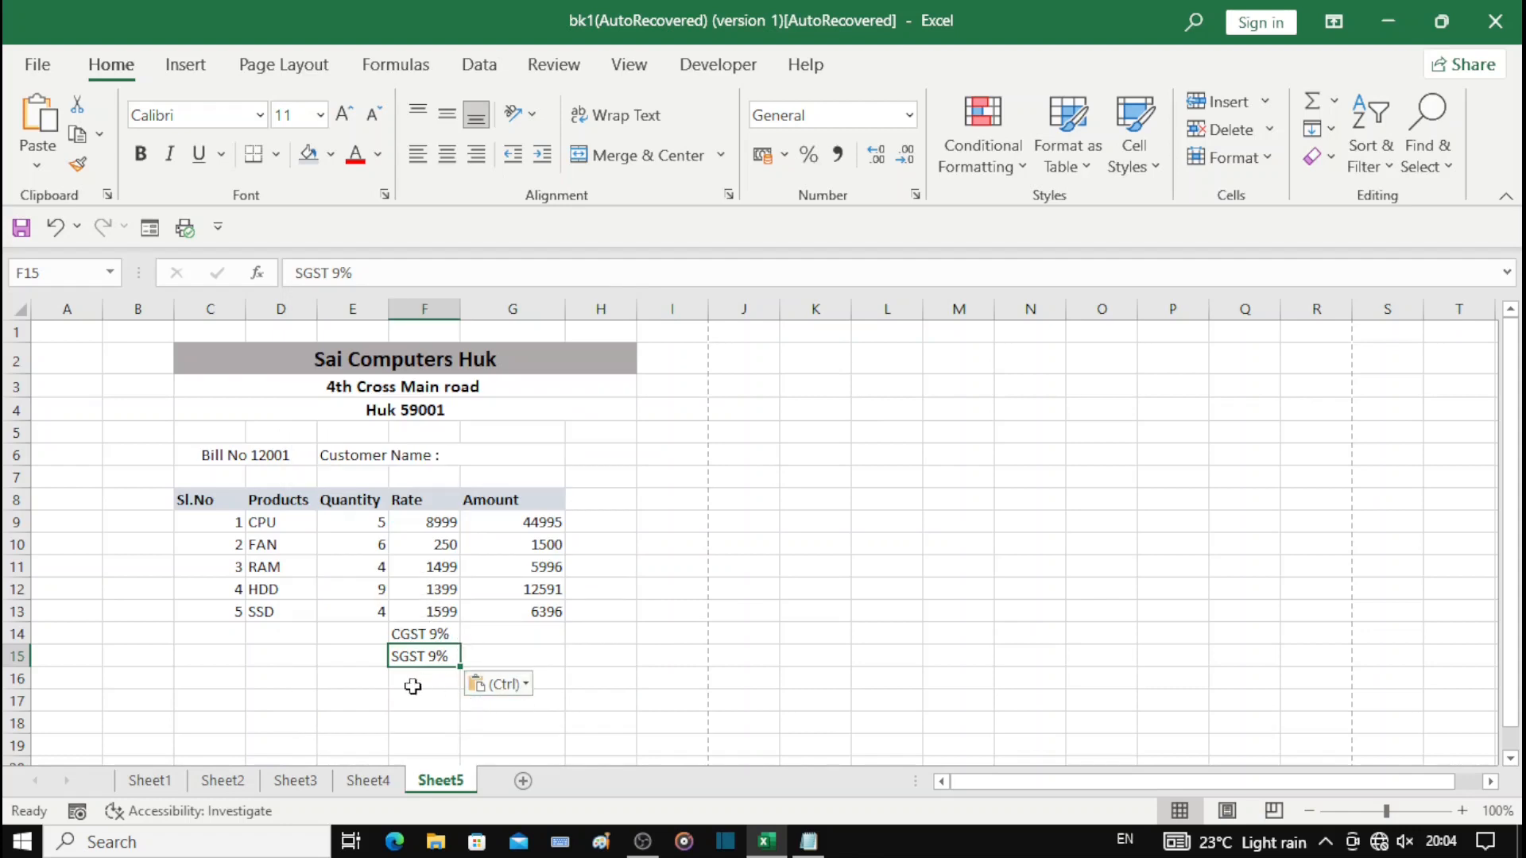
{"action": "left_click", "coordinate": [491, 636]}
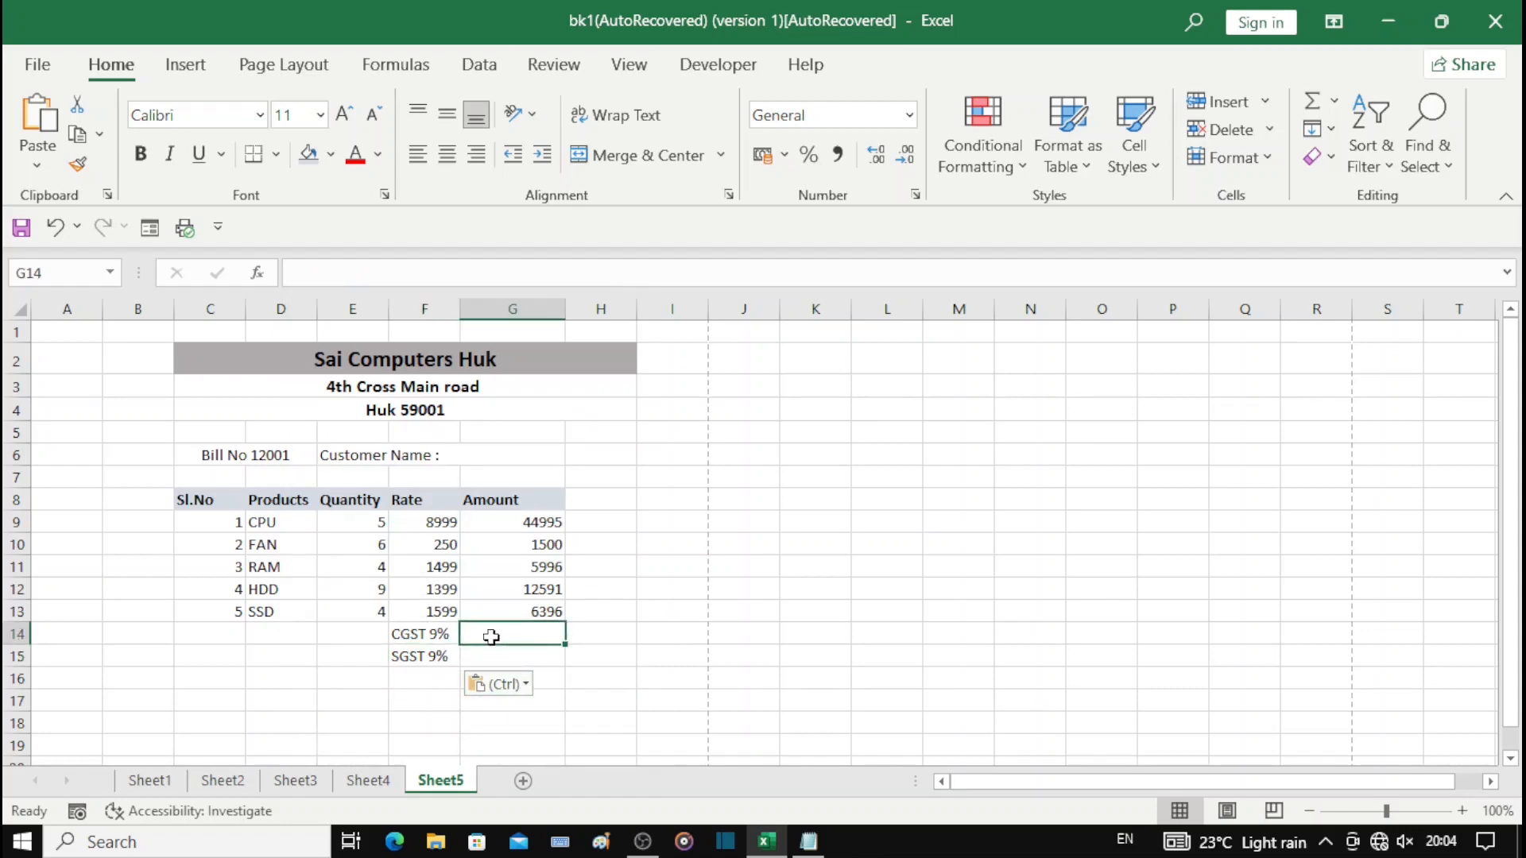
{"action": "type", "text": "="}
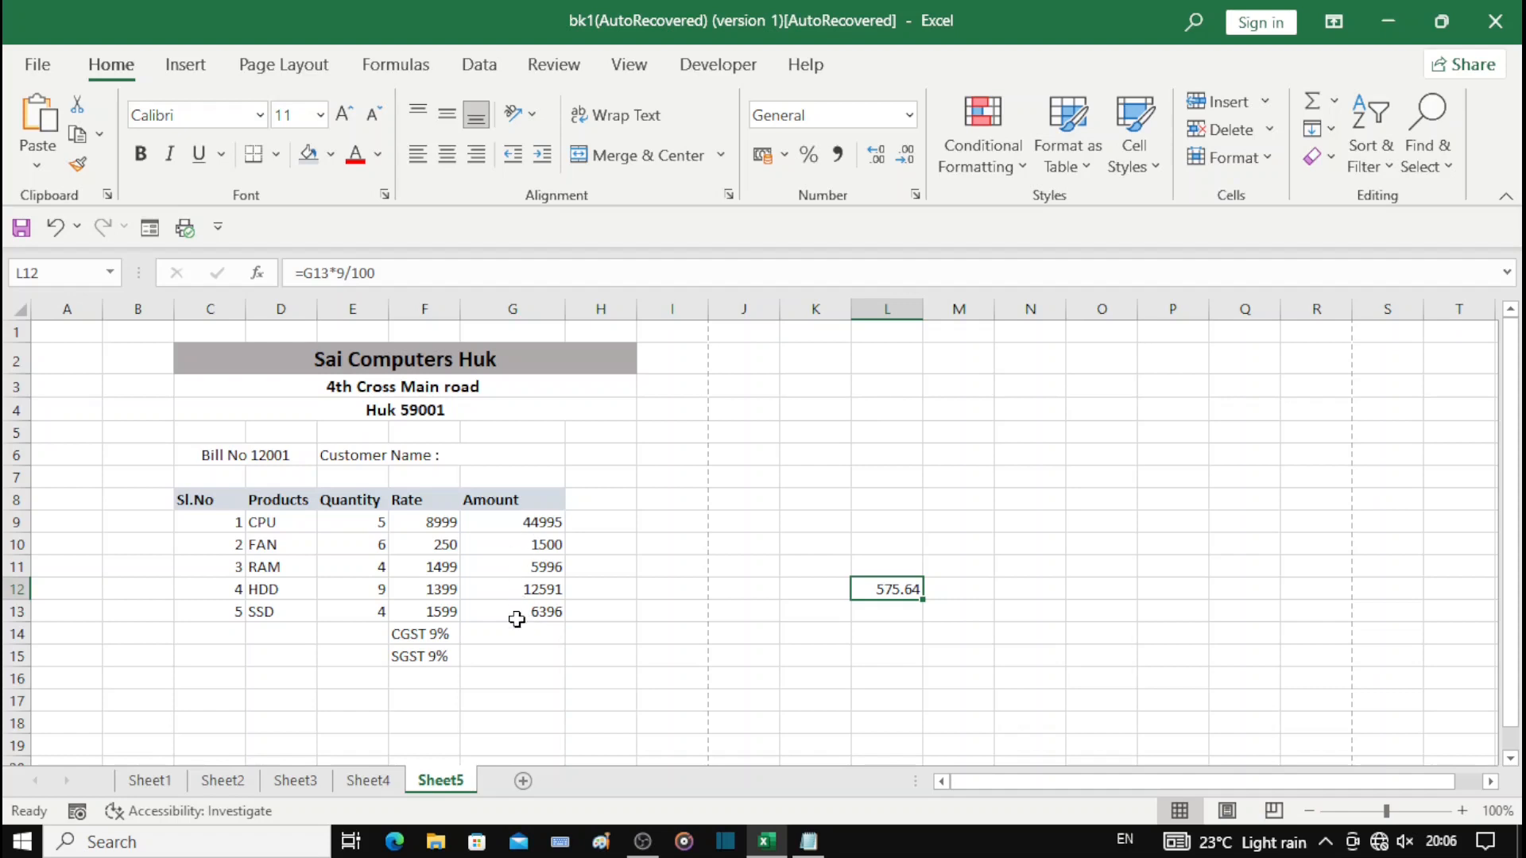
{"action": "left_click", "coordinate": [488, 634]}
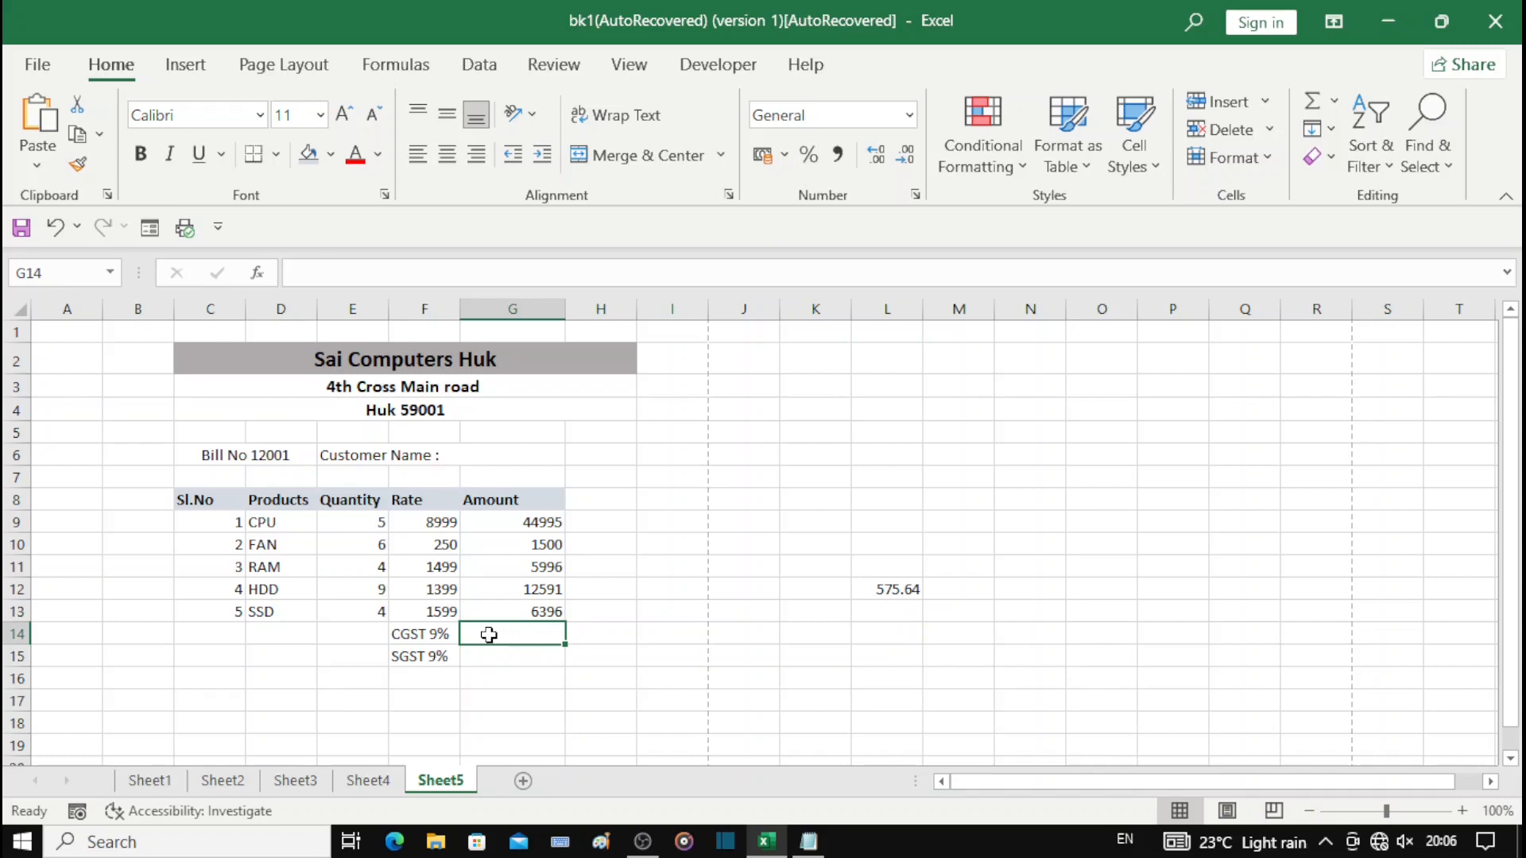
{"action": "key", "text": "ctrl+space"}
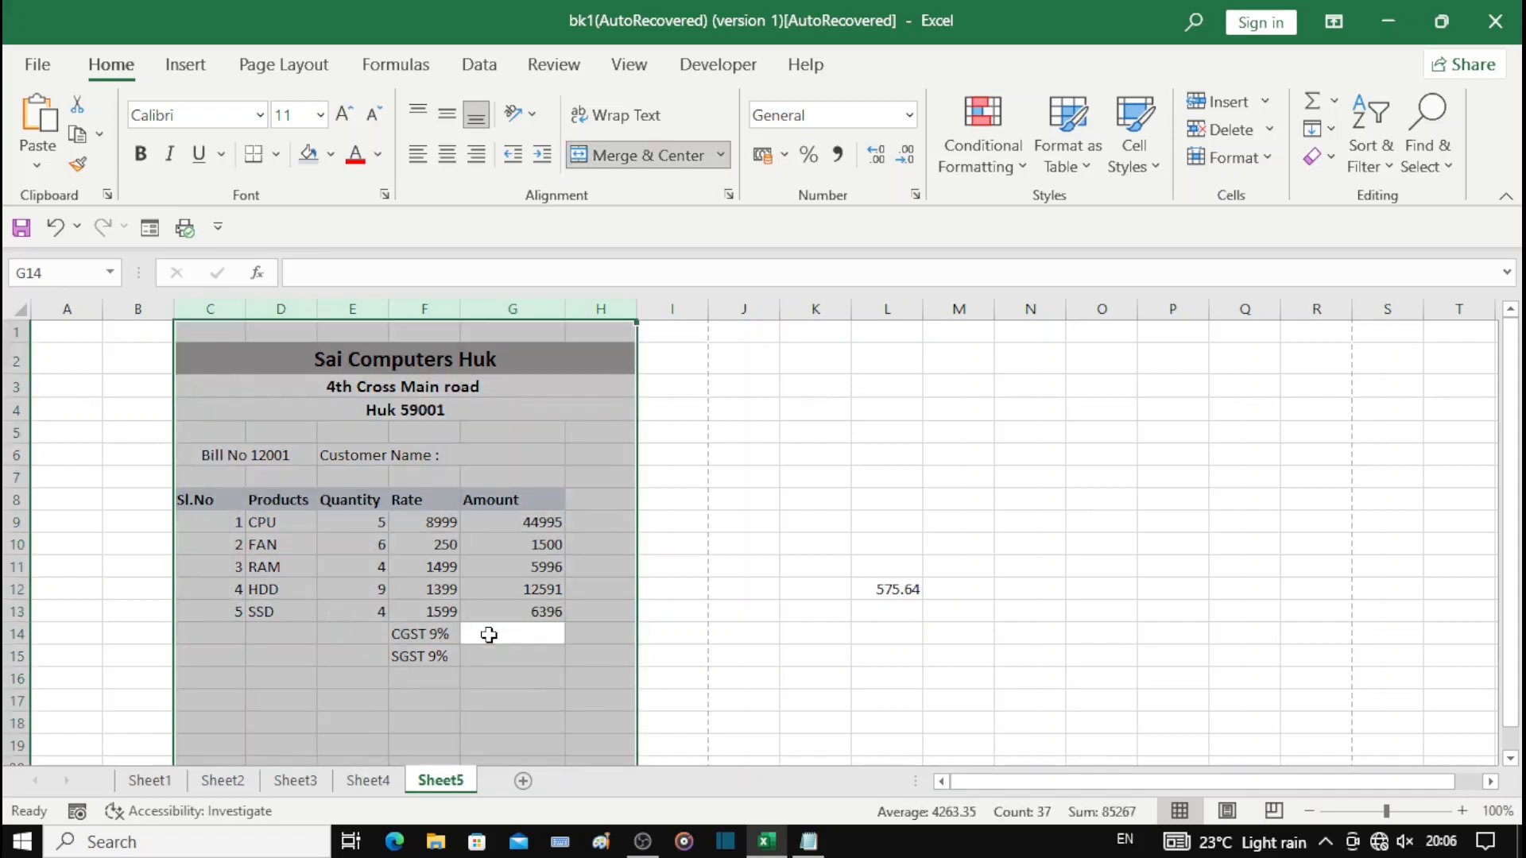
{"action": "key", "text": "ctrl+z"}
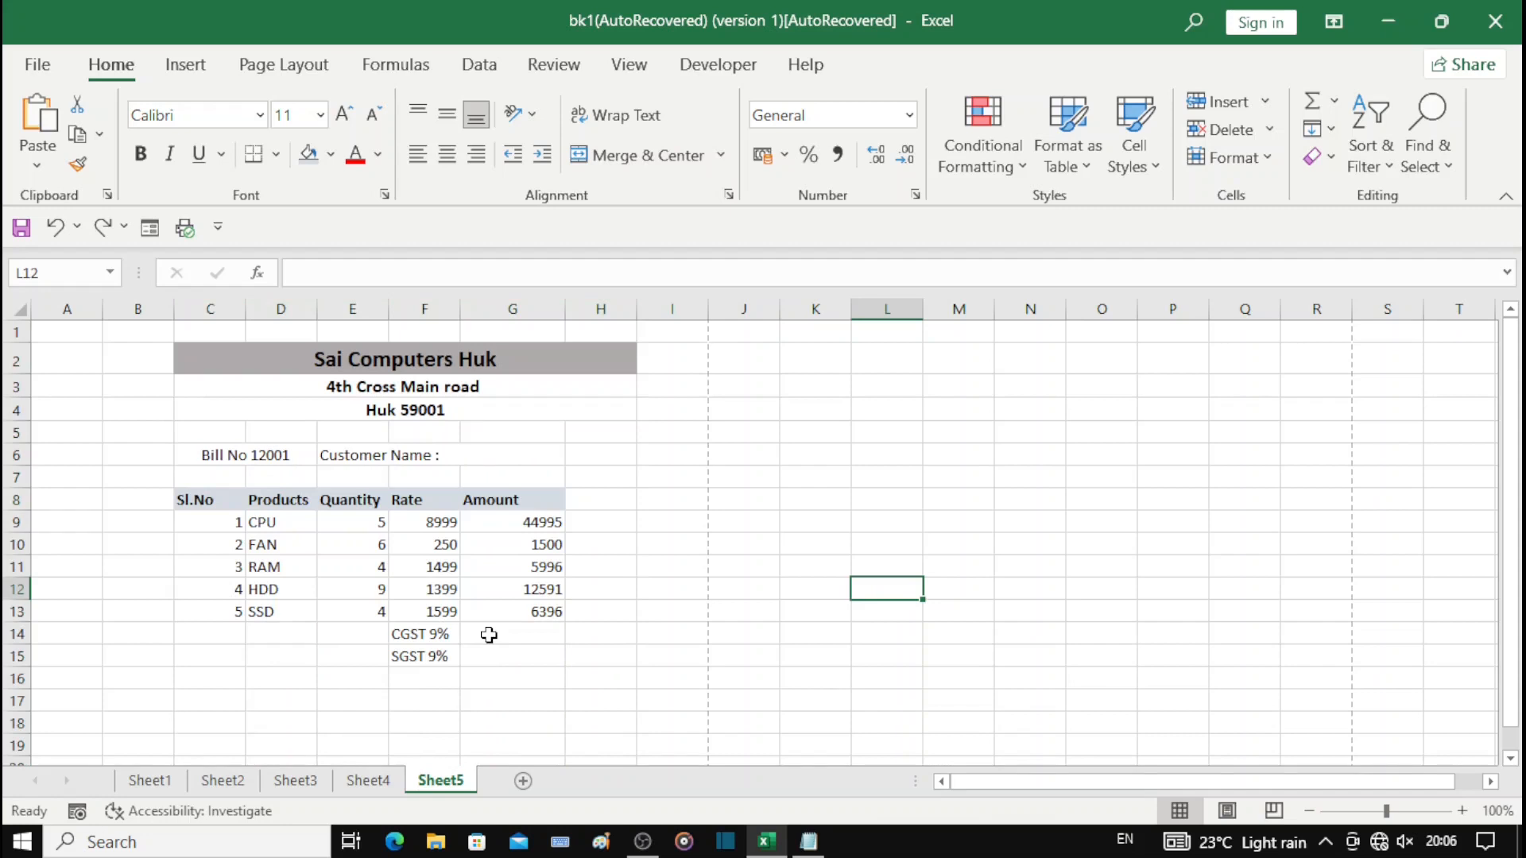
Step: Insert an entire row above the CGST 9% row at row 14
{"action": "left_click", "coordinate": [538, 634]}
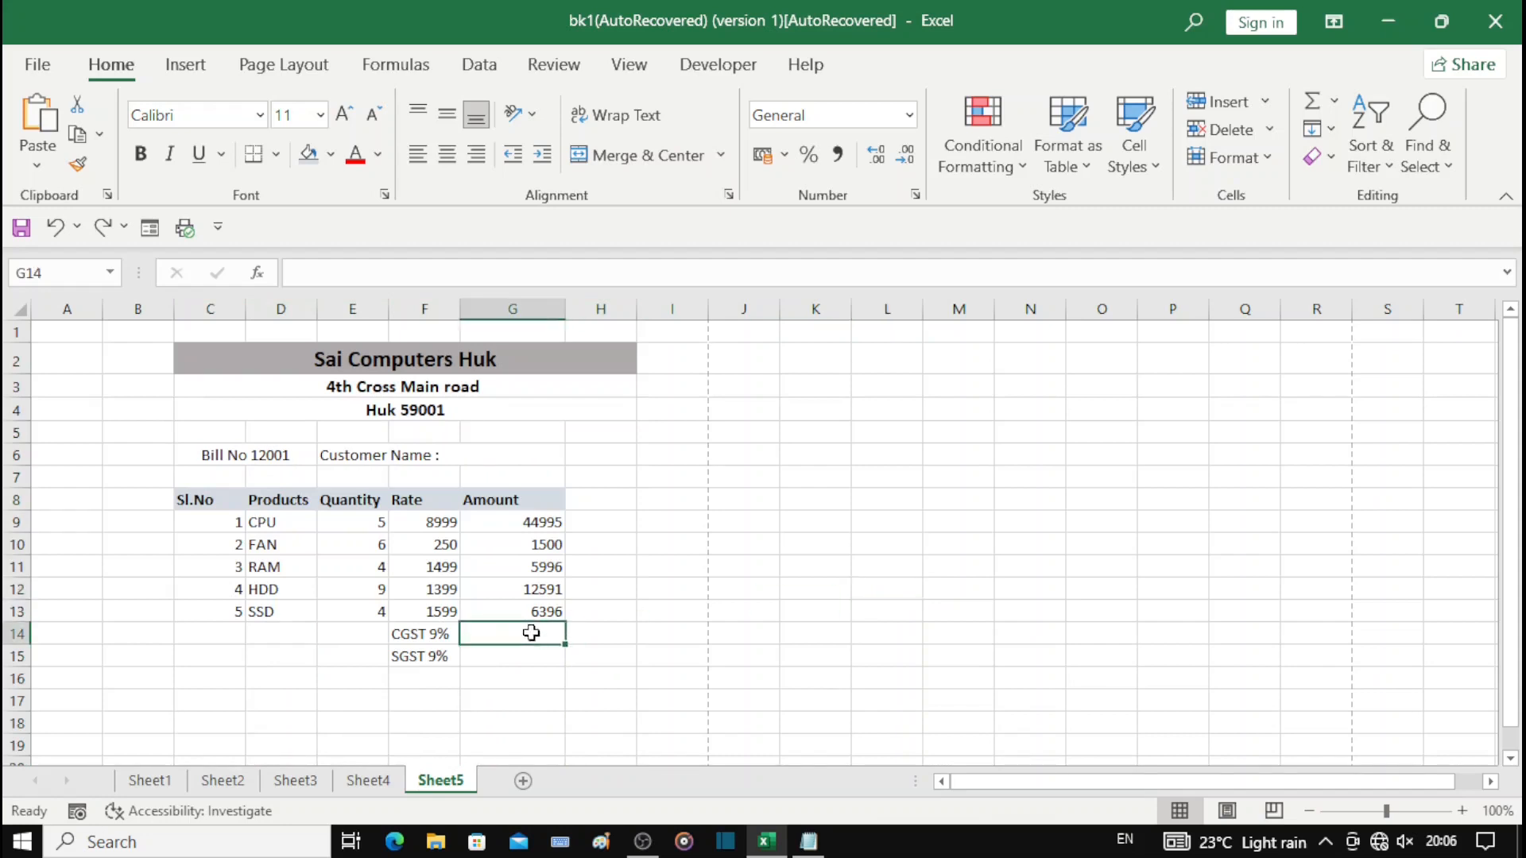
{"action": "right_click", "coordinate": [524, 636]}
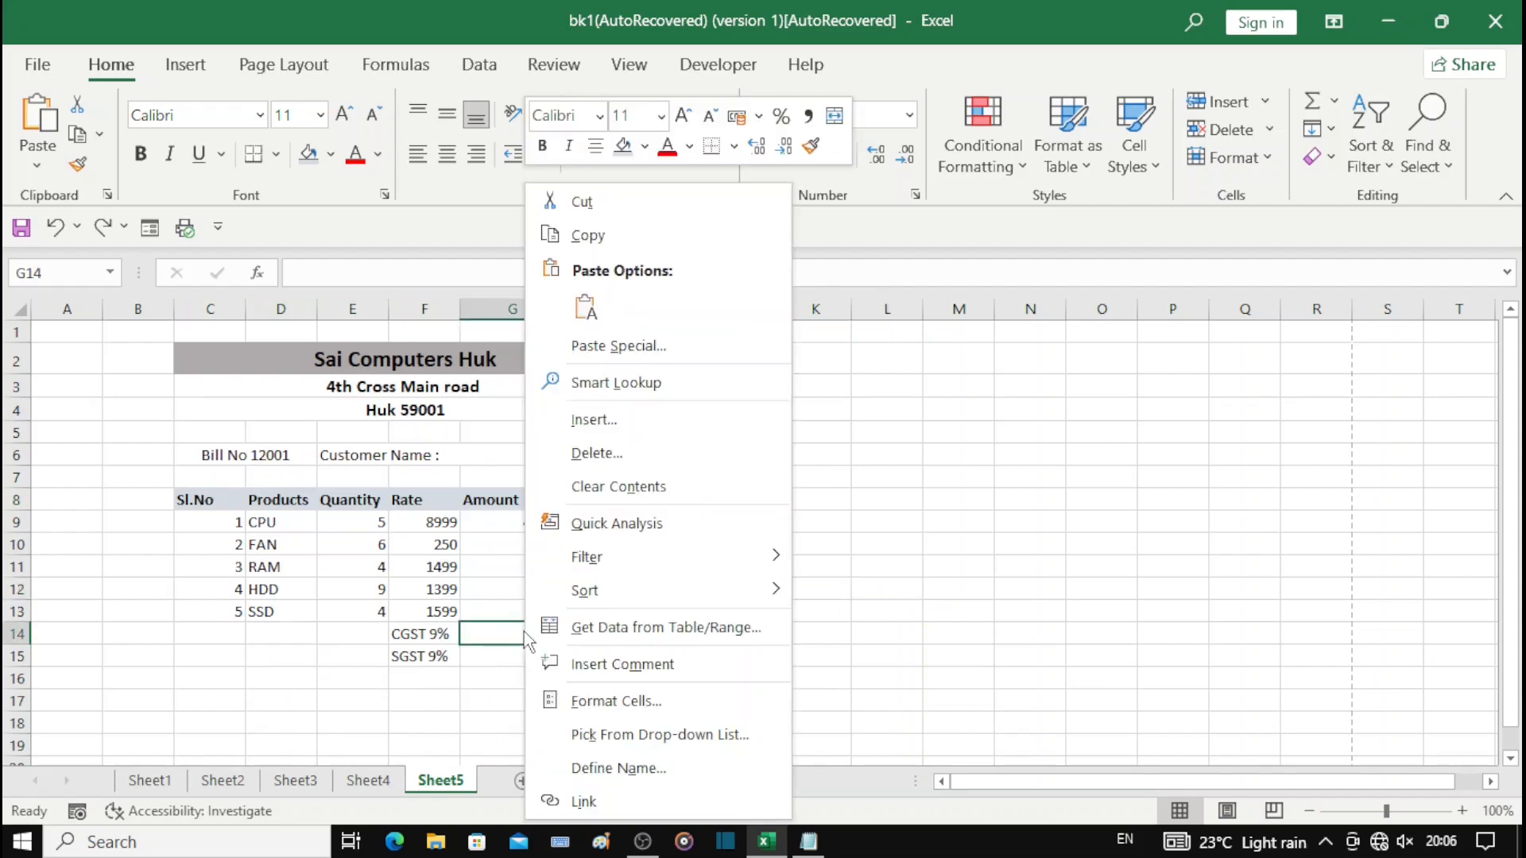
{"action": "left_click", "coordinate": [588, 420]}
{"action": "left_click", "coordinate": [540, 418]}
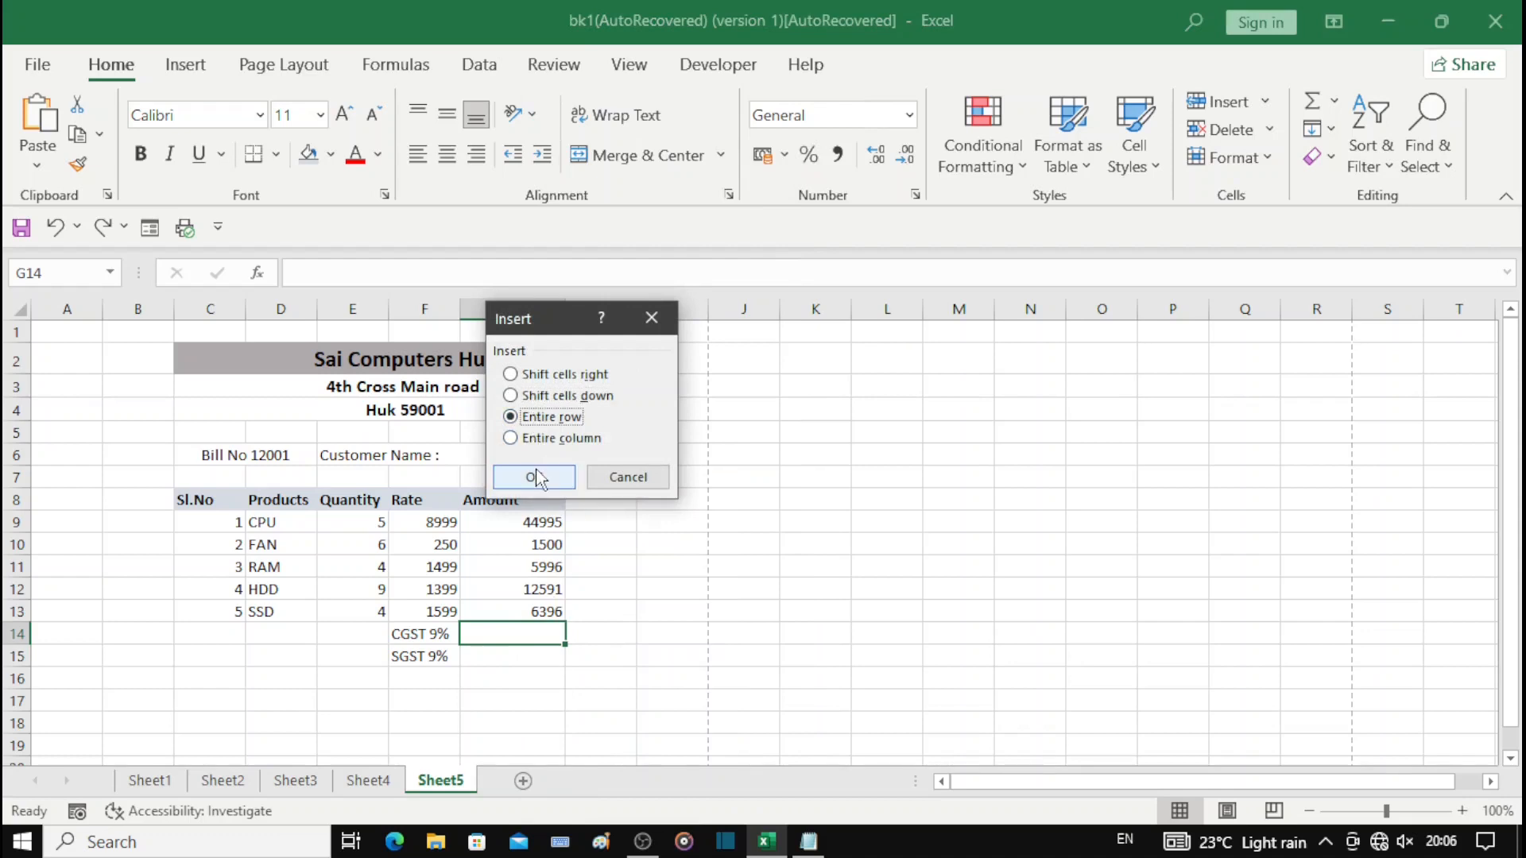
{"action": "left_click", "coordinate": [535, 478]}
Step: Enter the label "T.Amt" in F14, above the CGST 9% label
{"action": "left_click", "coordinate": [411, 634]}
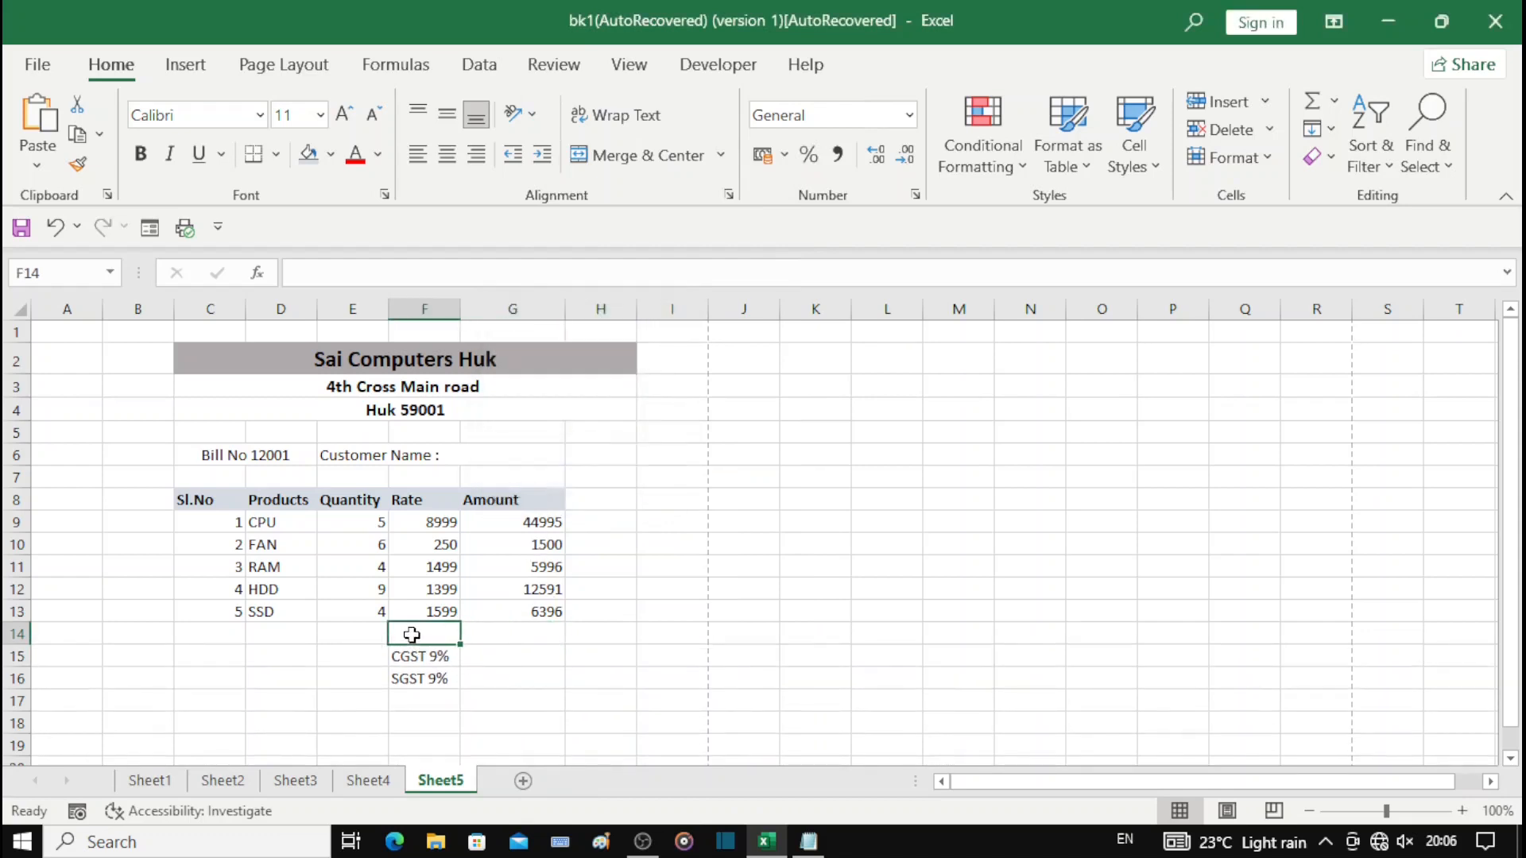
{"action": "type", "text": "T"}
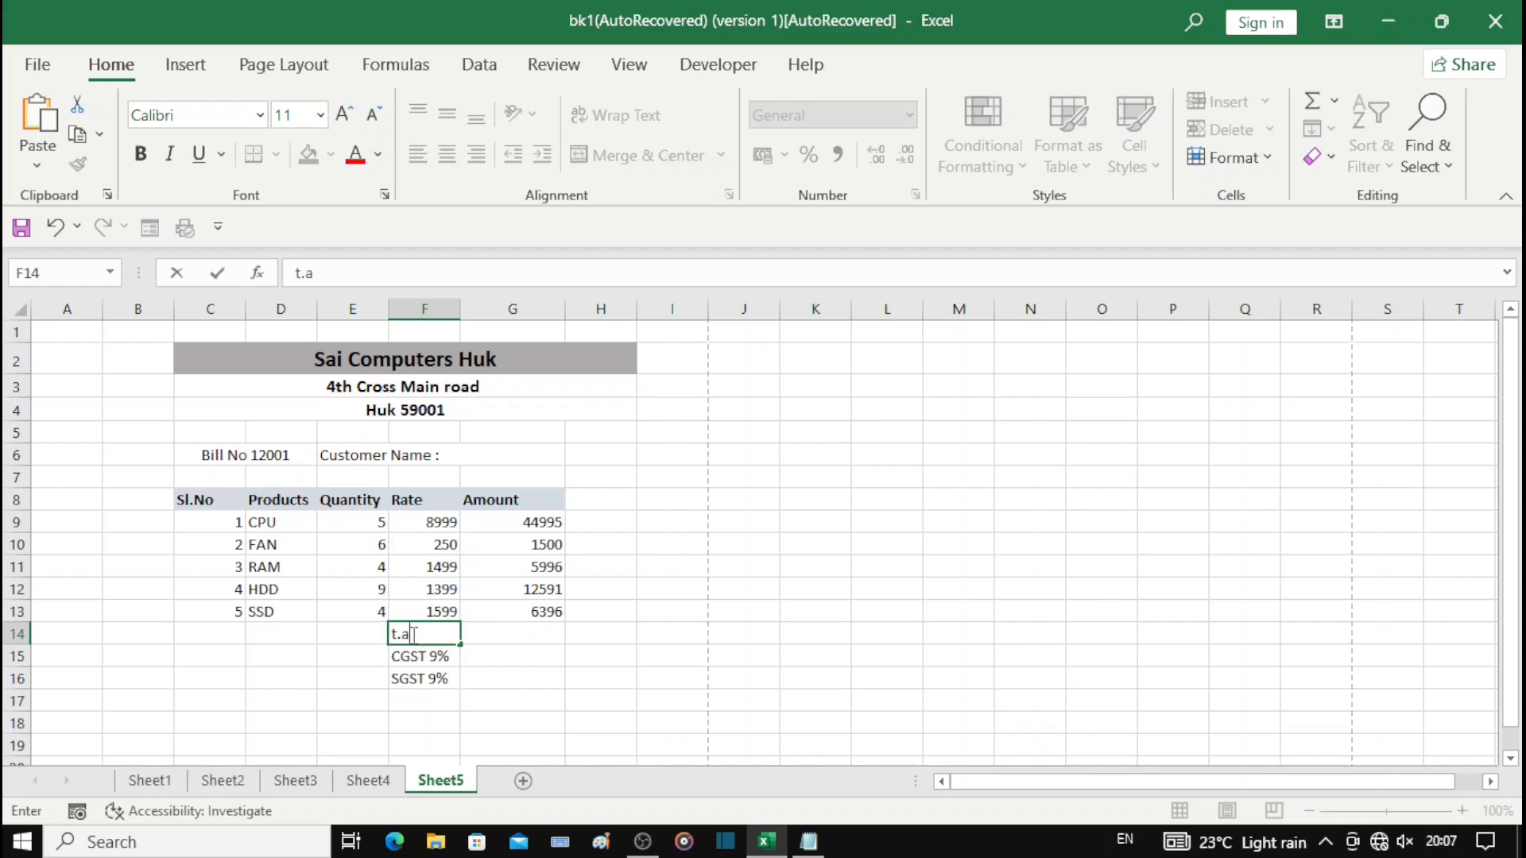
{"action": "type", "text": "MOUNT"}
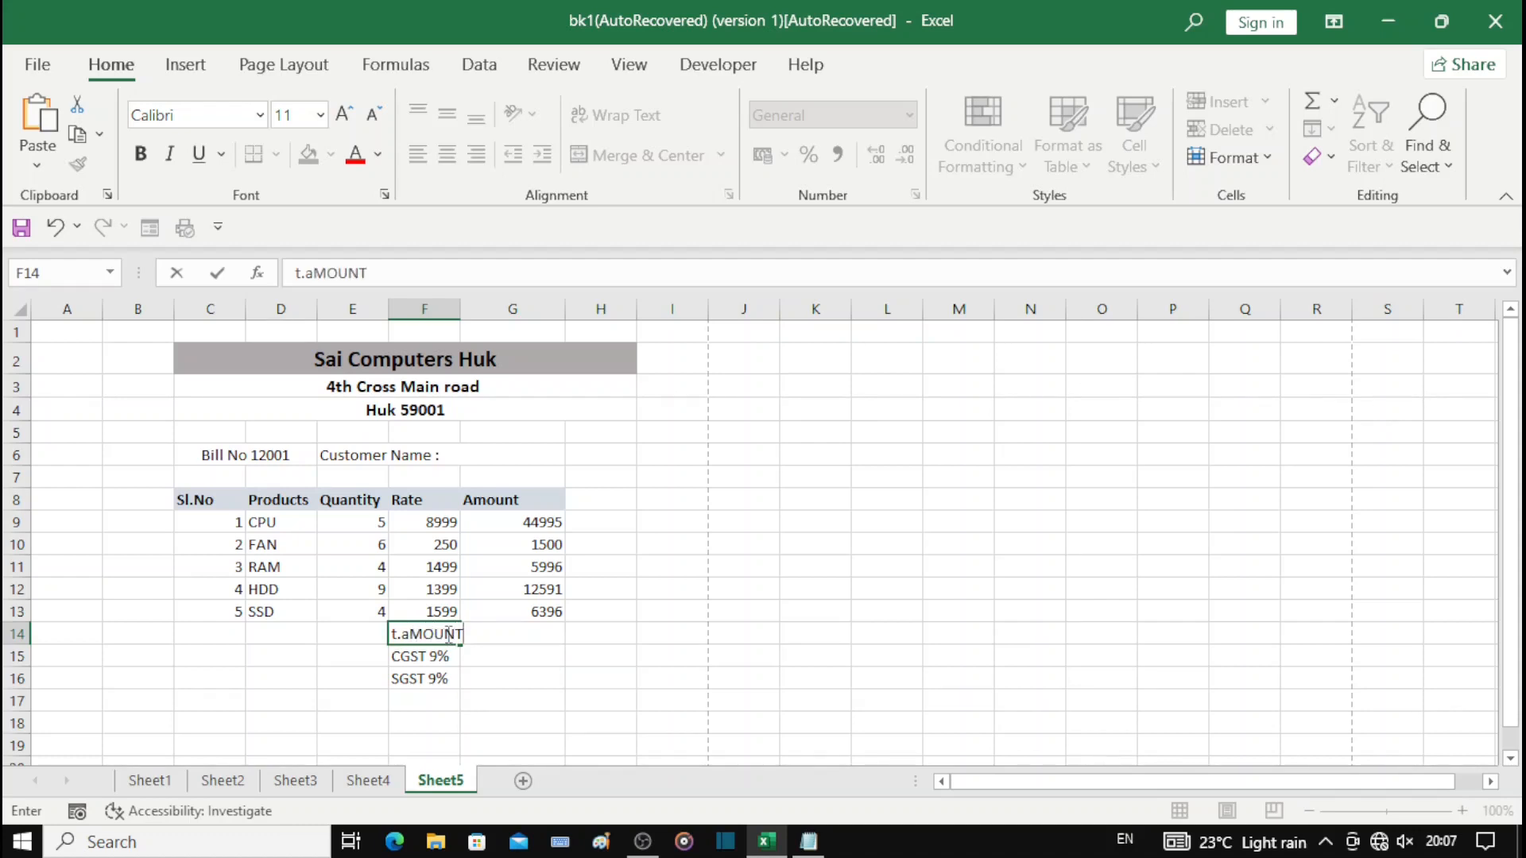
{"action": "key", "text": "BackSpace"}
{"action": "key", "text": "BackSpace"}
{"action": "key", "text": "BackSpace"}
{"action": "key", "text": "BackSpace"}
{"action": "key", "text": "BackSpace"}
{"action": "key", "text": "BackSpace"}
{"action": "key", "text": "BackSpace"}
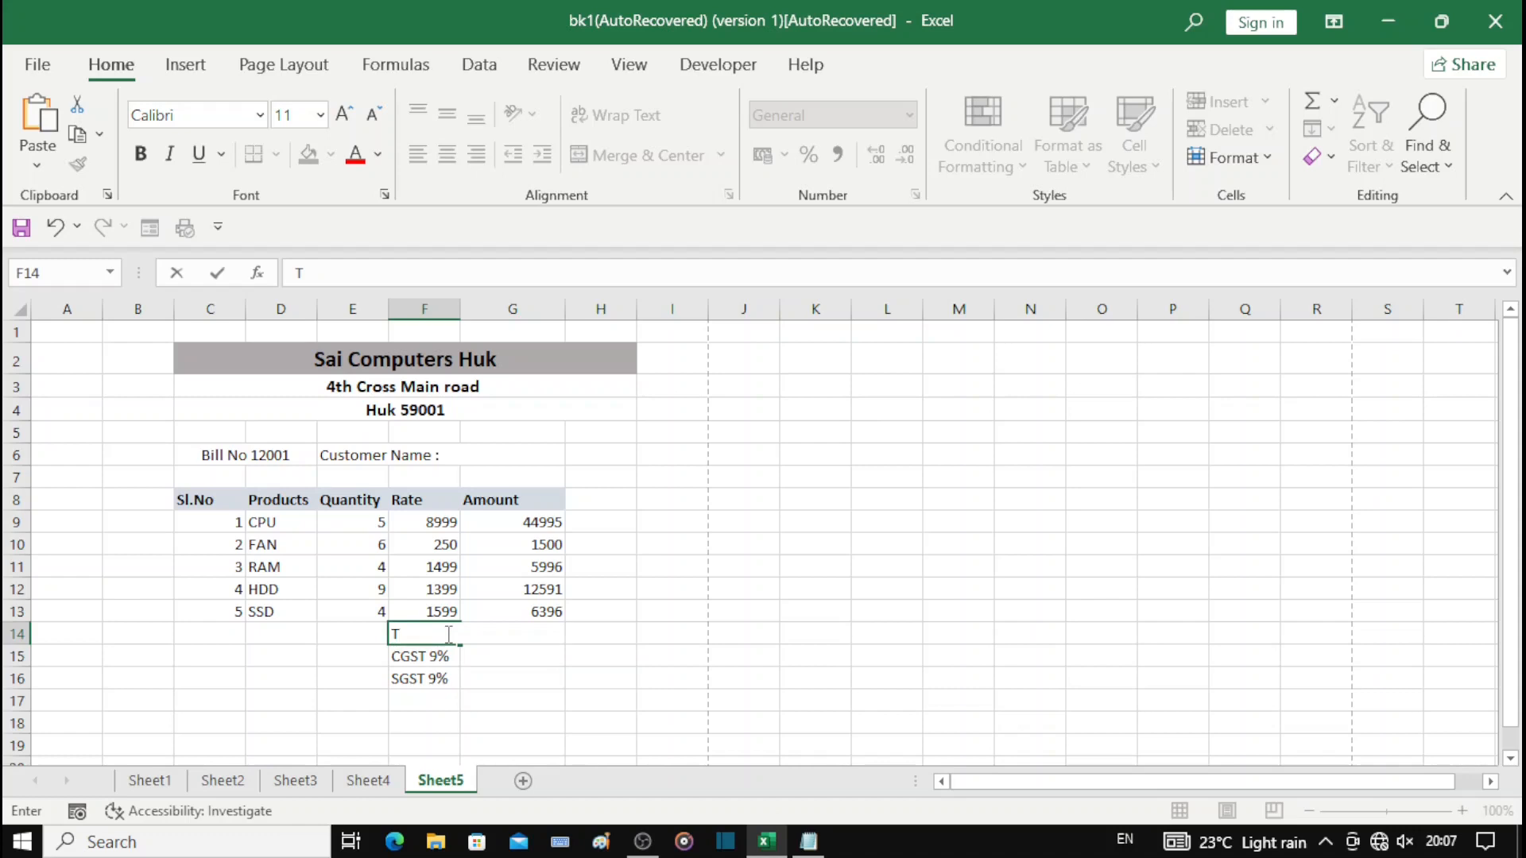
{"action": "type", "text": "T.Amt"}
{"action": "key", "text": "Escape"}
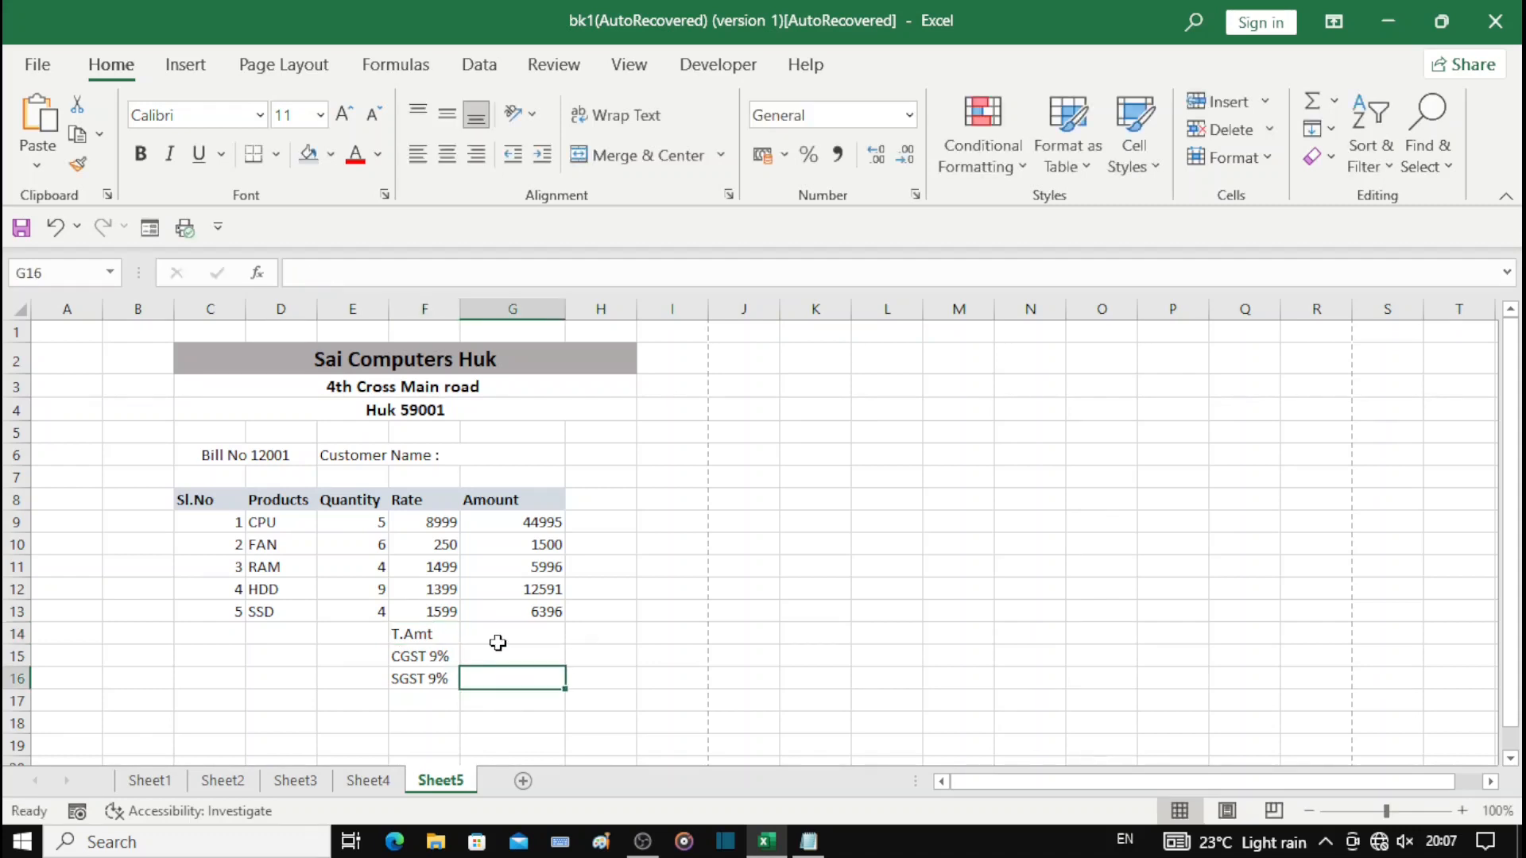
{"action": "left_click", "coordinate": [498, 634]}
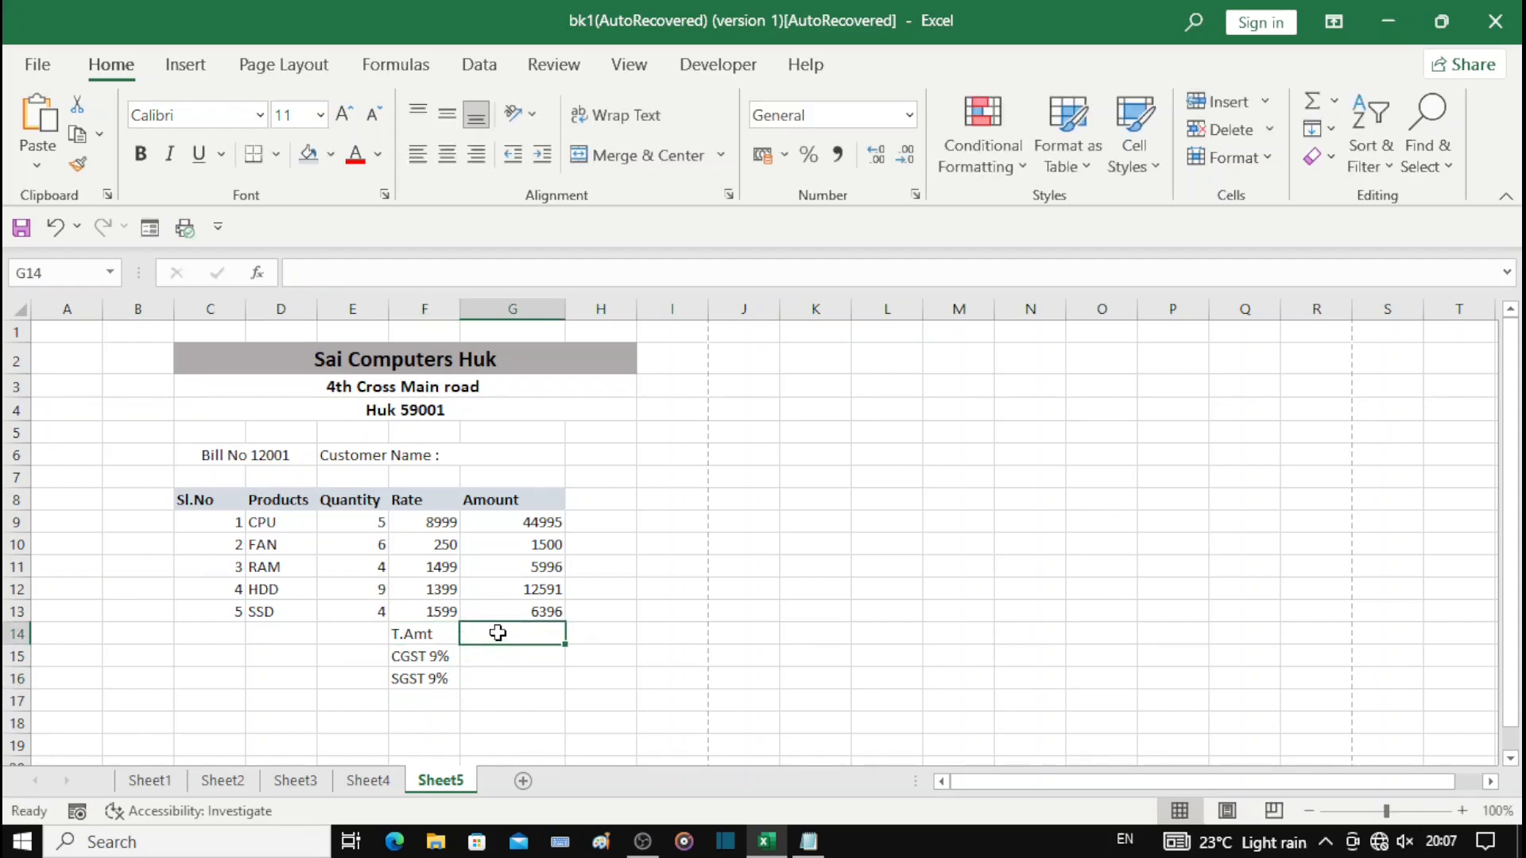
{"action": "type", "text": "="}
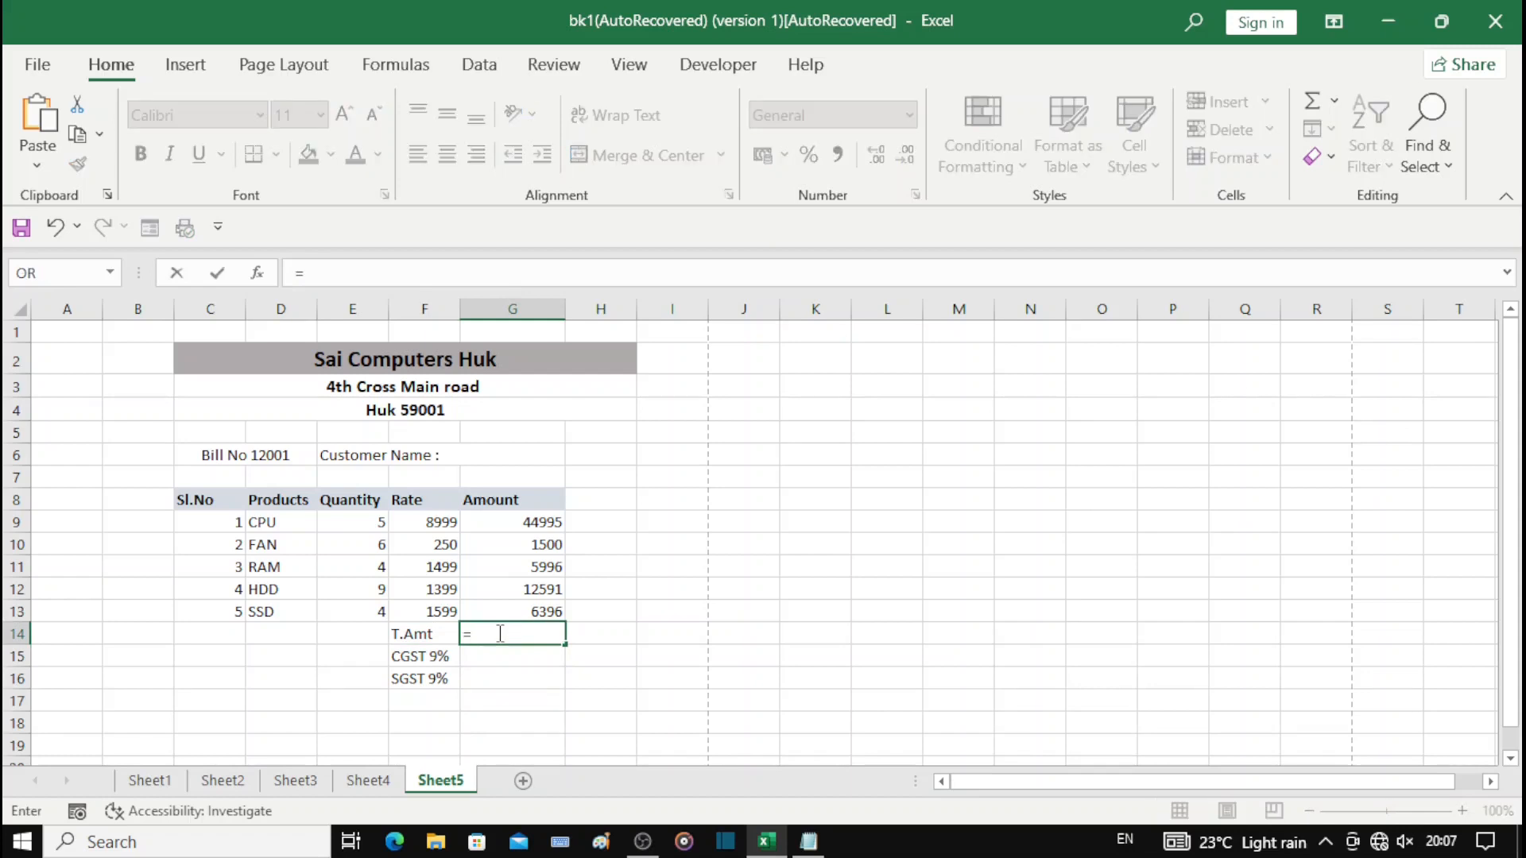
{"action": "key", "text": "Escape"}
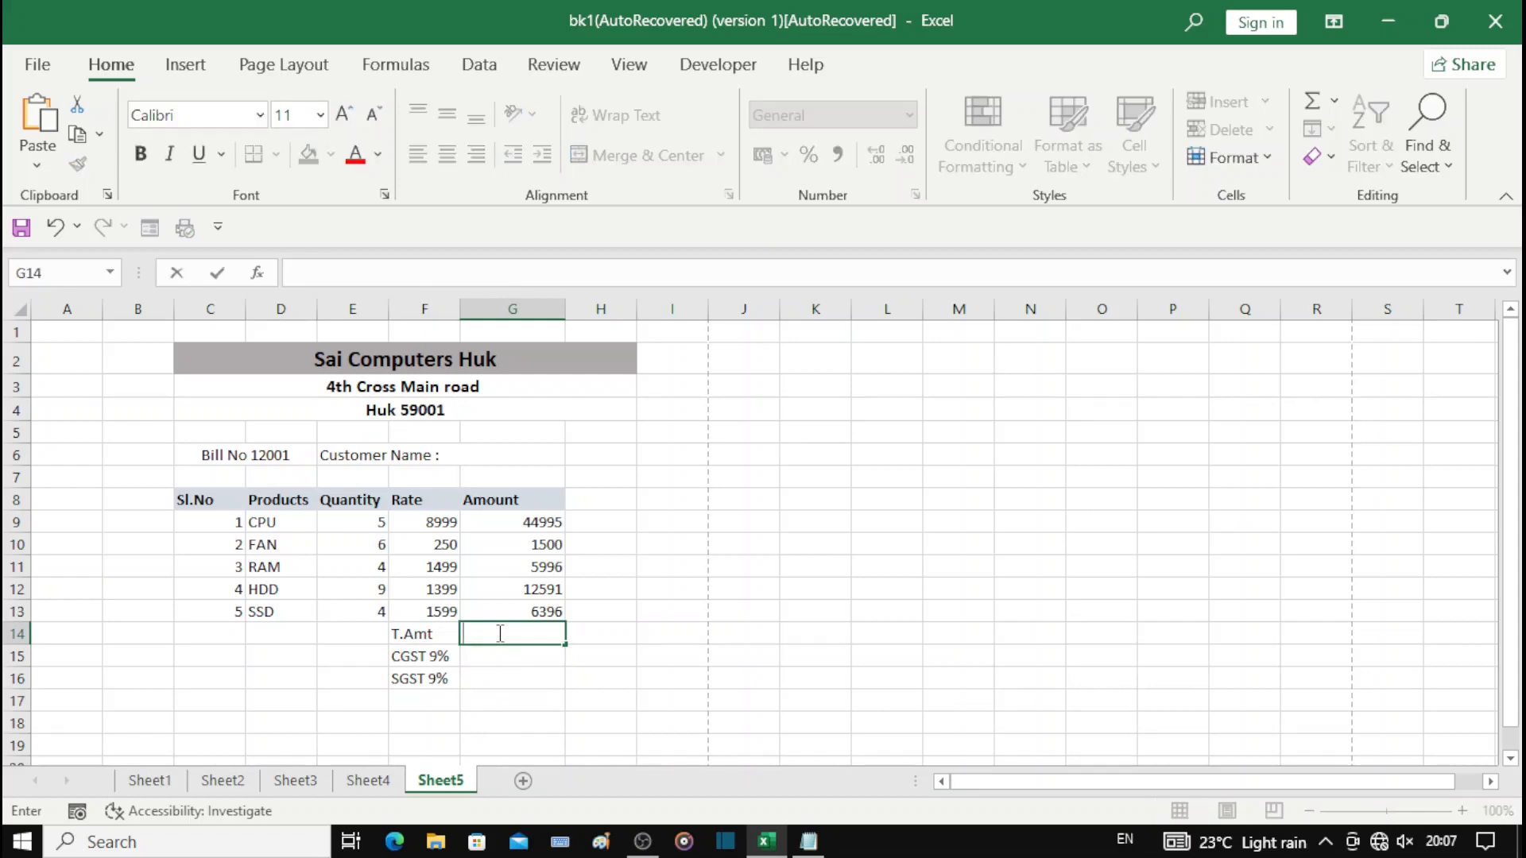
{"action": "key", "text": "Escape"}
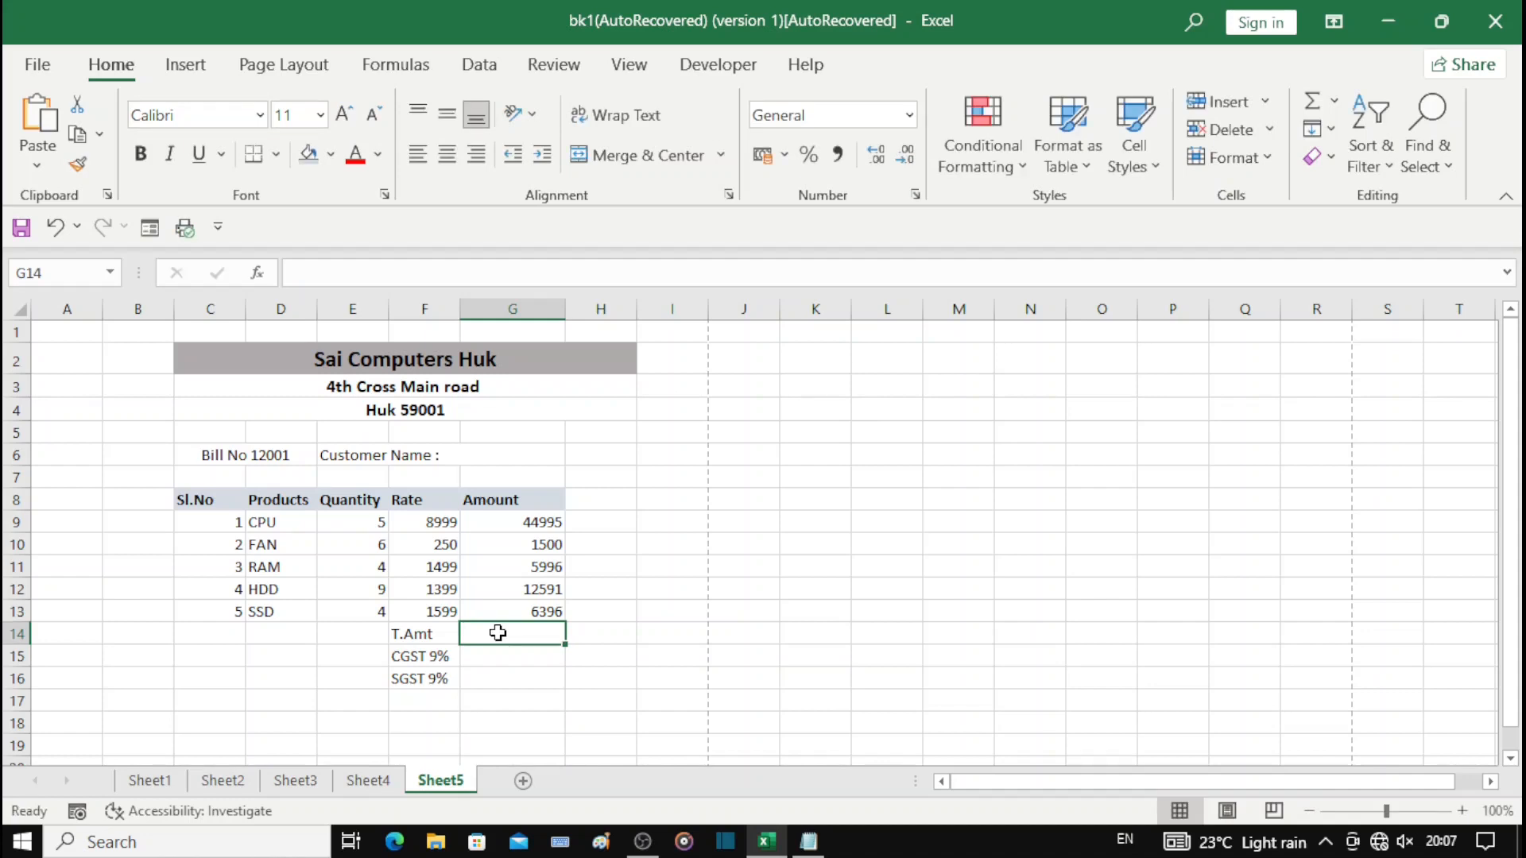
Step: Total the product amounts in G14 with AutoSum, using =SUM(G9:G13)
{"action": "key", "text": "Return"}
{"action": "left_click", "coordinate": [522, 637]}
{"action": "key", "text": "alt+equal"}
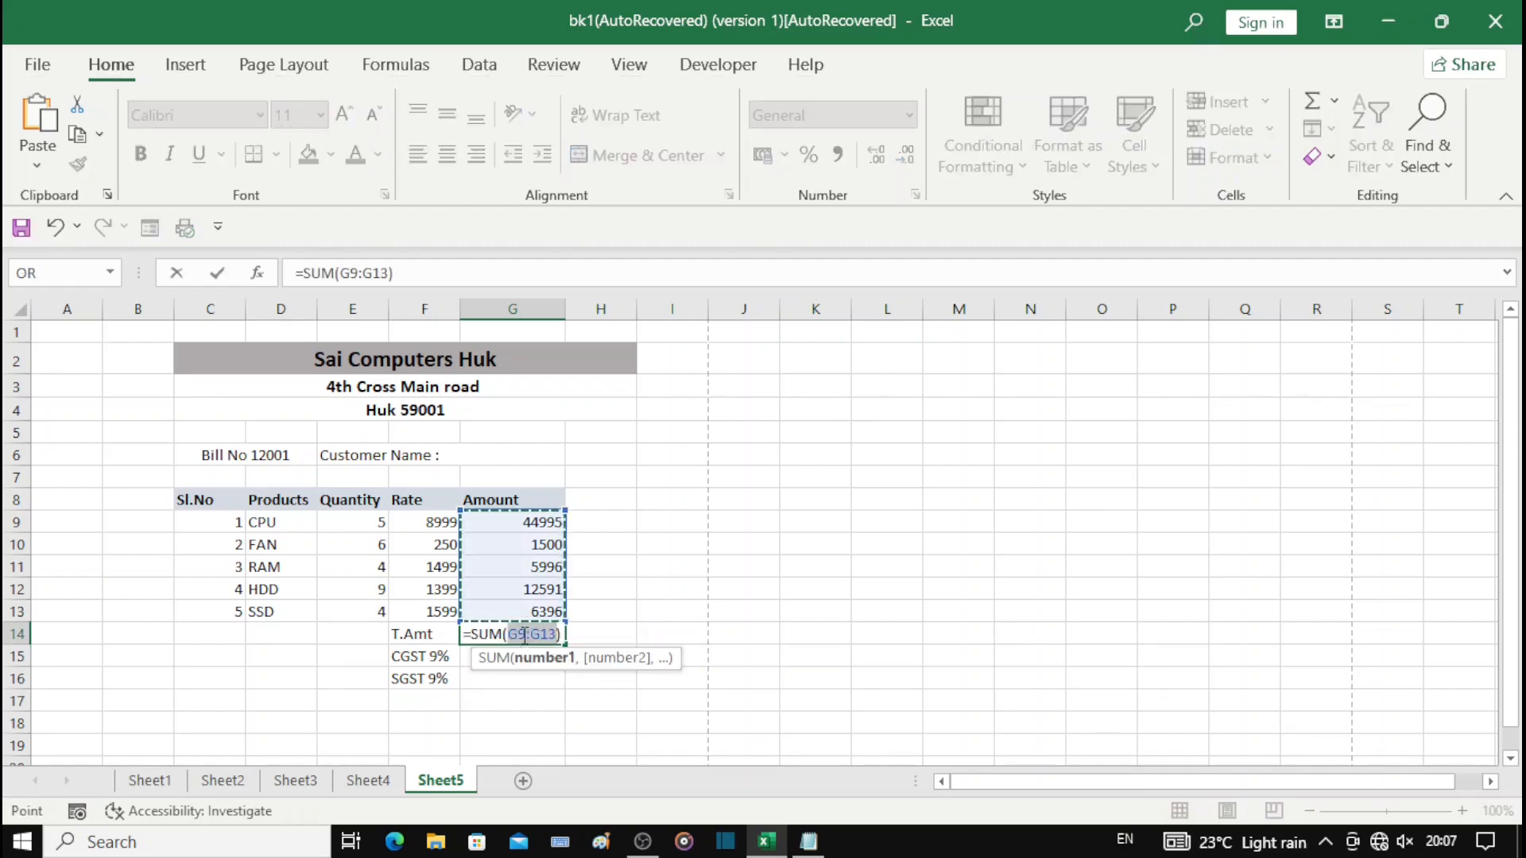
{"action": "key", "text": "Return"}
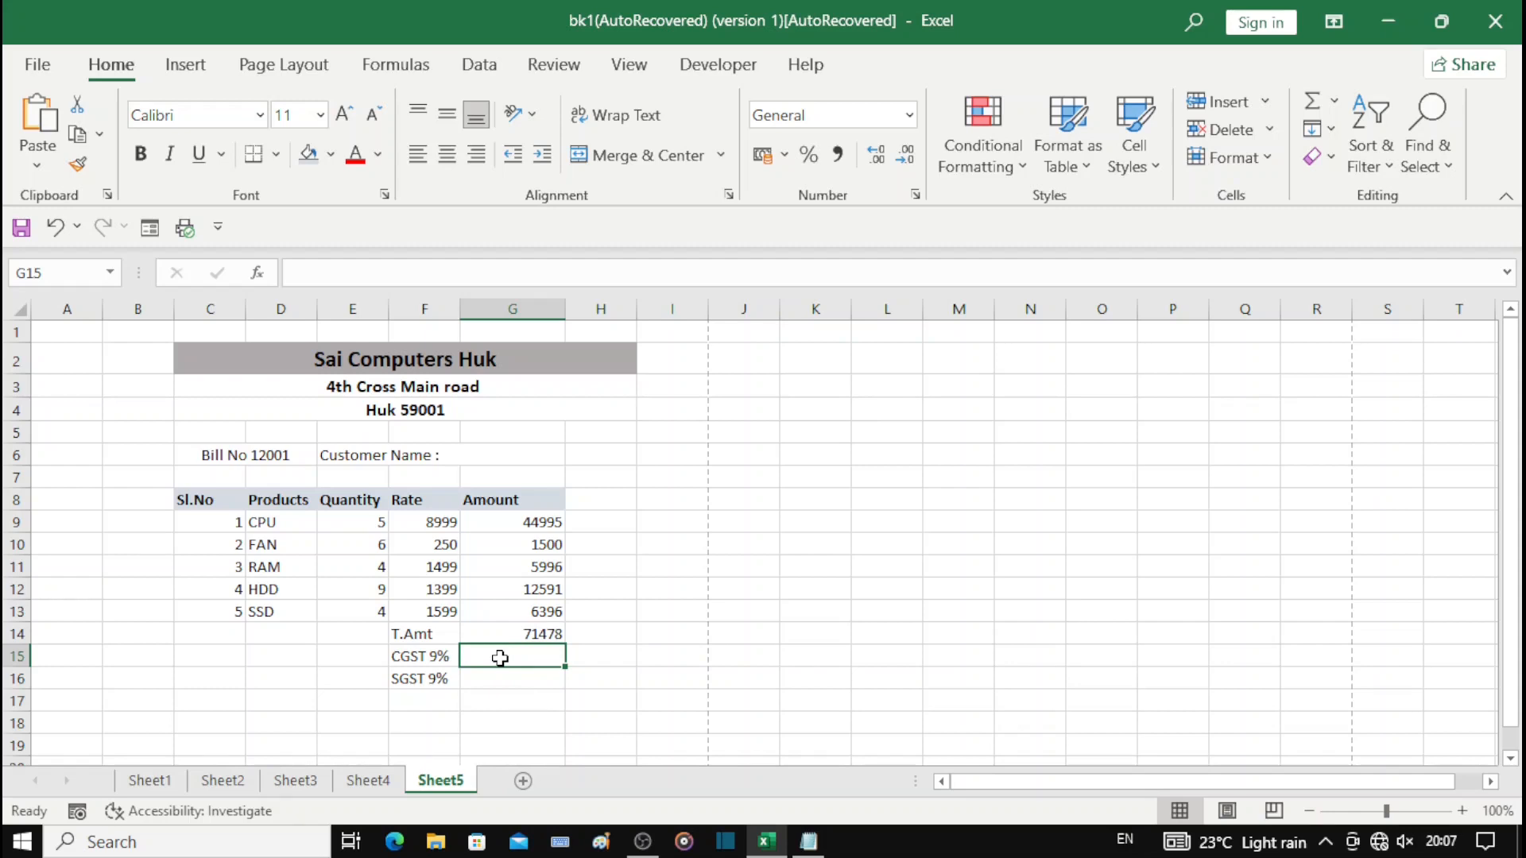
Step: Calculate the CGST amount in G15 as 9% of the total with the formula =G14*9/100
{"action": "type", "text": "="}
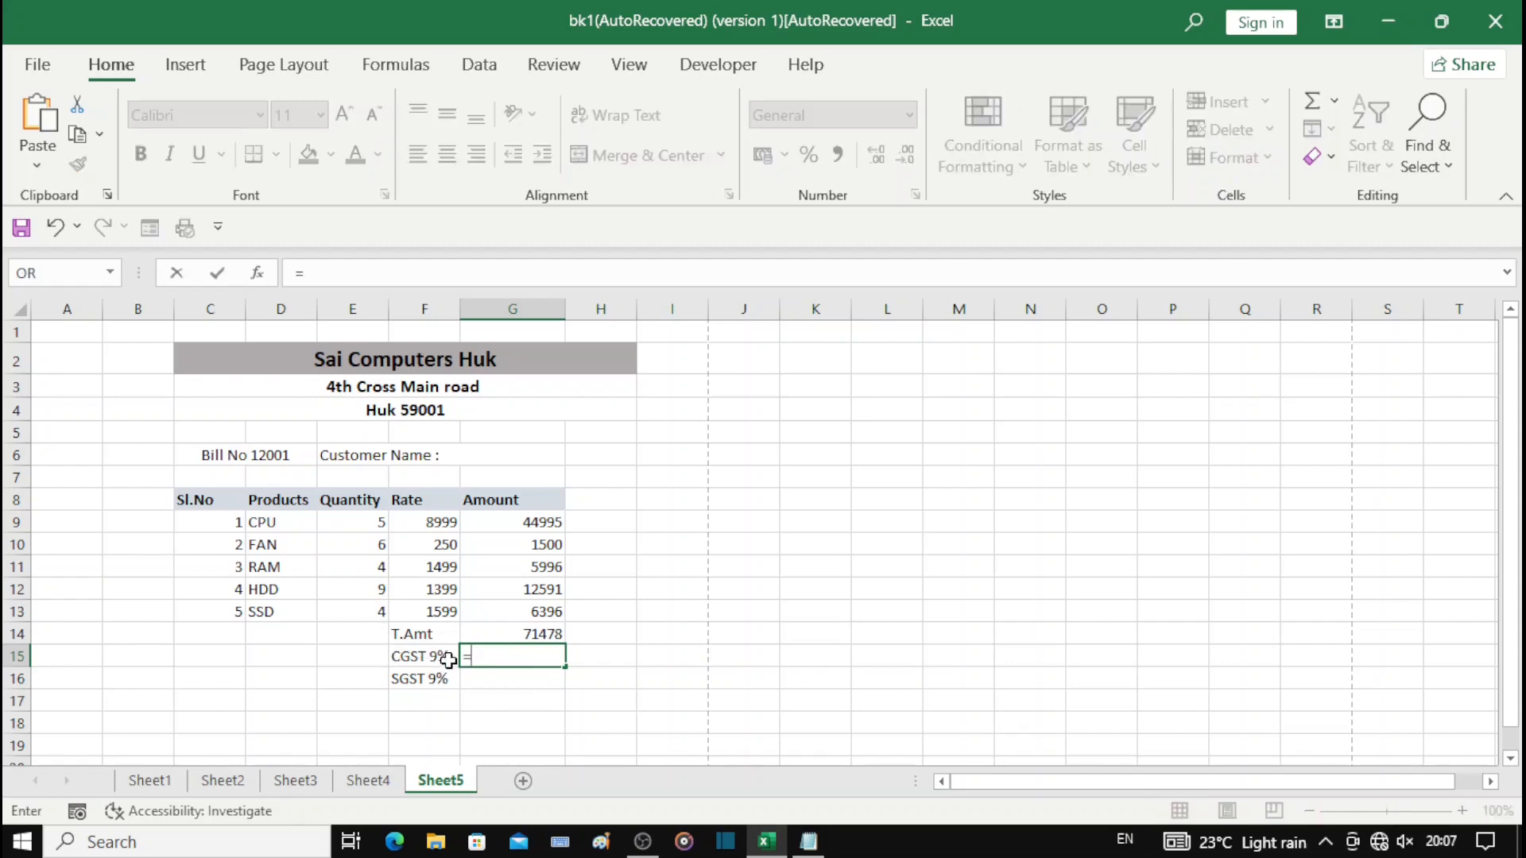
{"action": "left_click", "coordinate": [537, 637]}
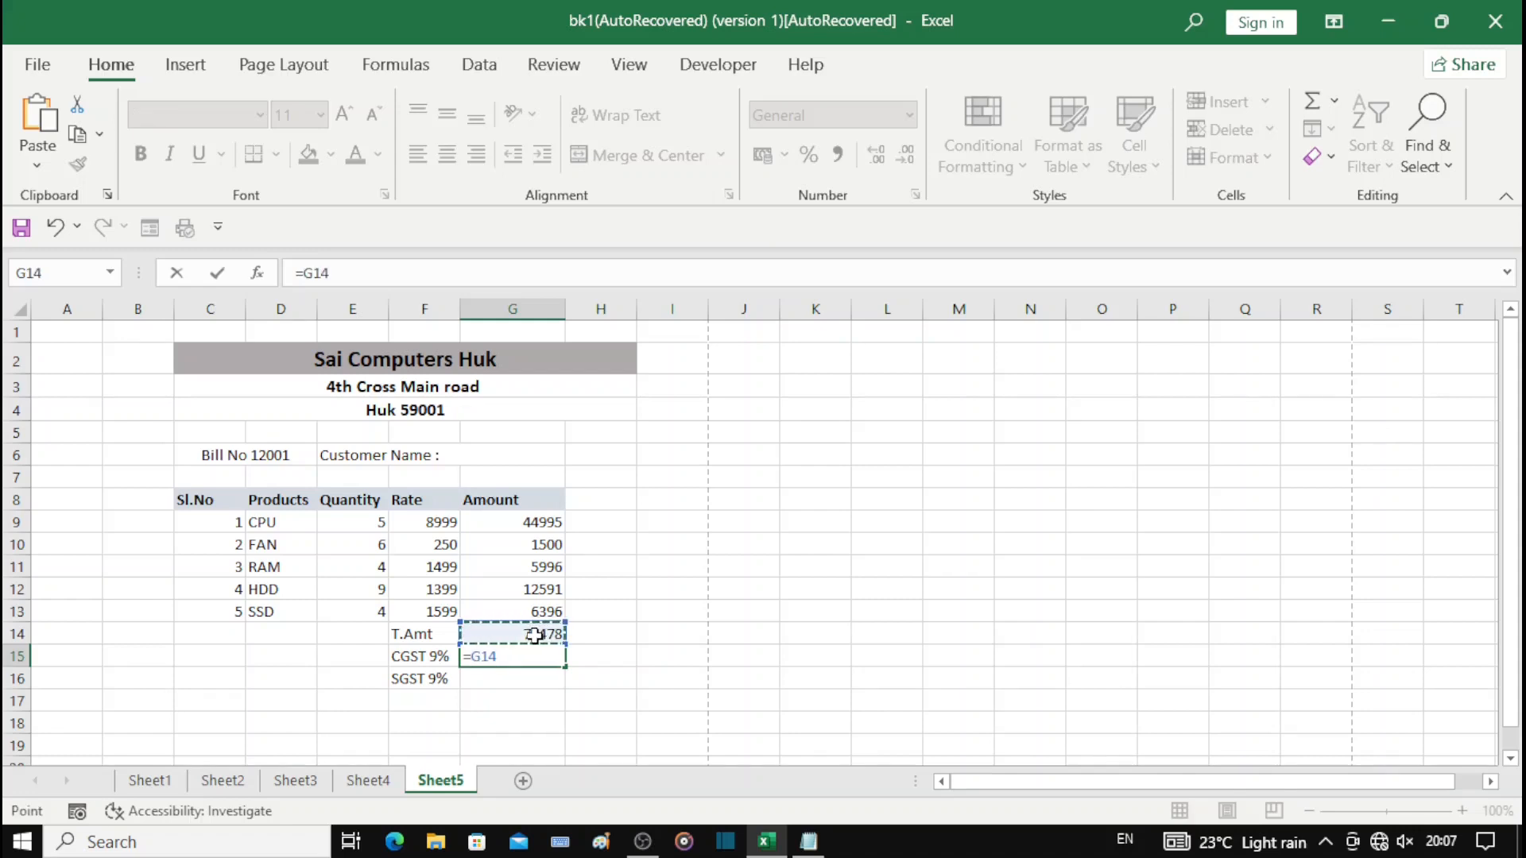
{"action": "type", "text": "*"}
{"action": "type", "text": "9/100"}
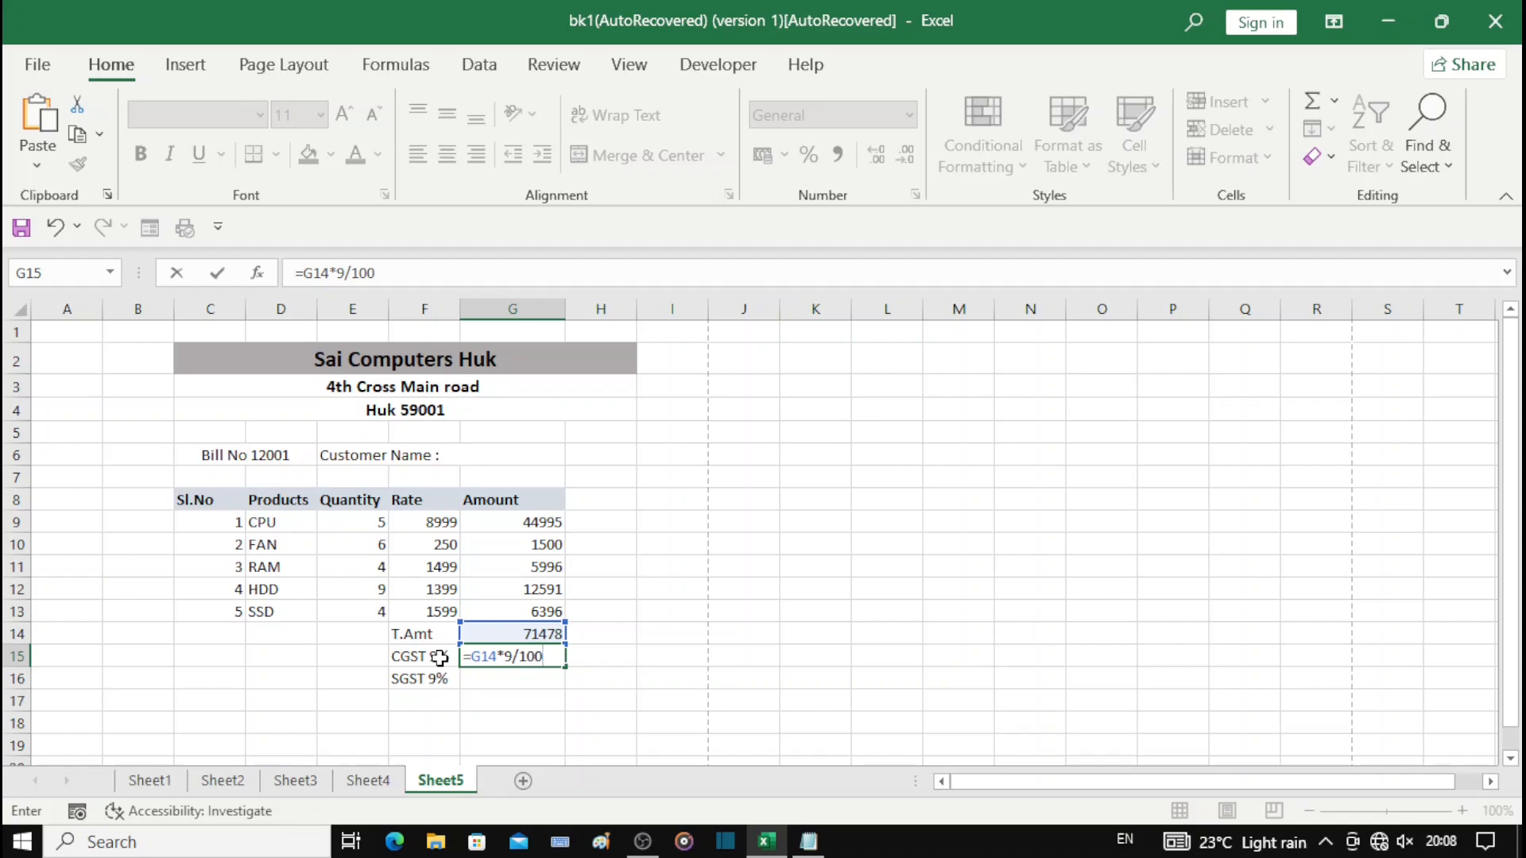
{"action": "key", "text": "Return"}
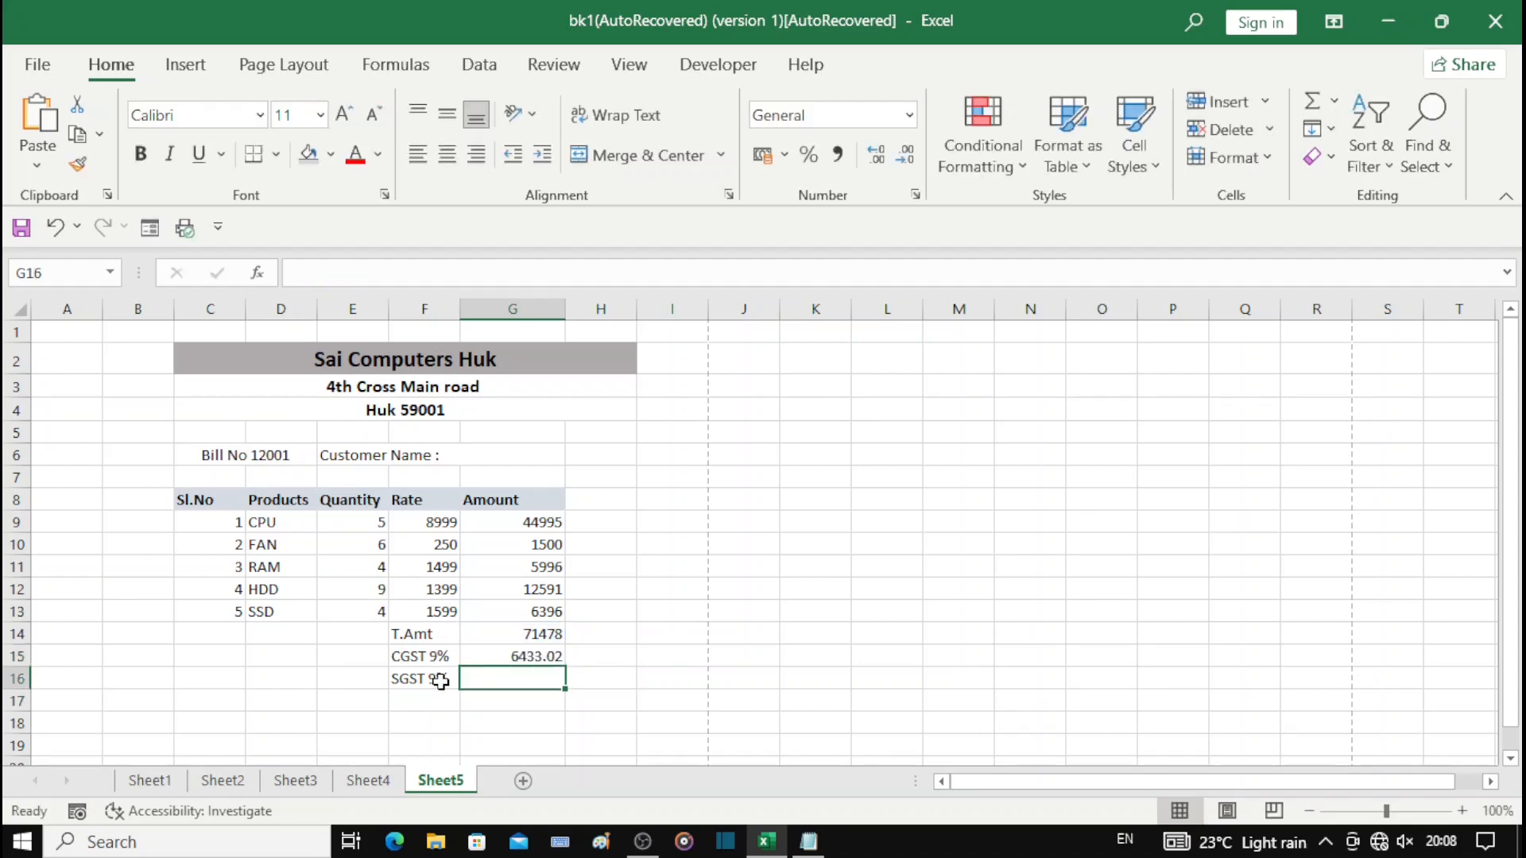
Step: Try to fill the CGST formula down into G16 for the SGST amount, and undo the fills
{"action": "left_click", "coordinate": [535, 656]}
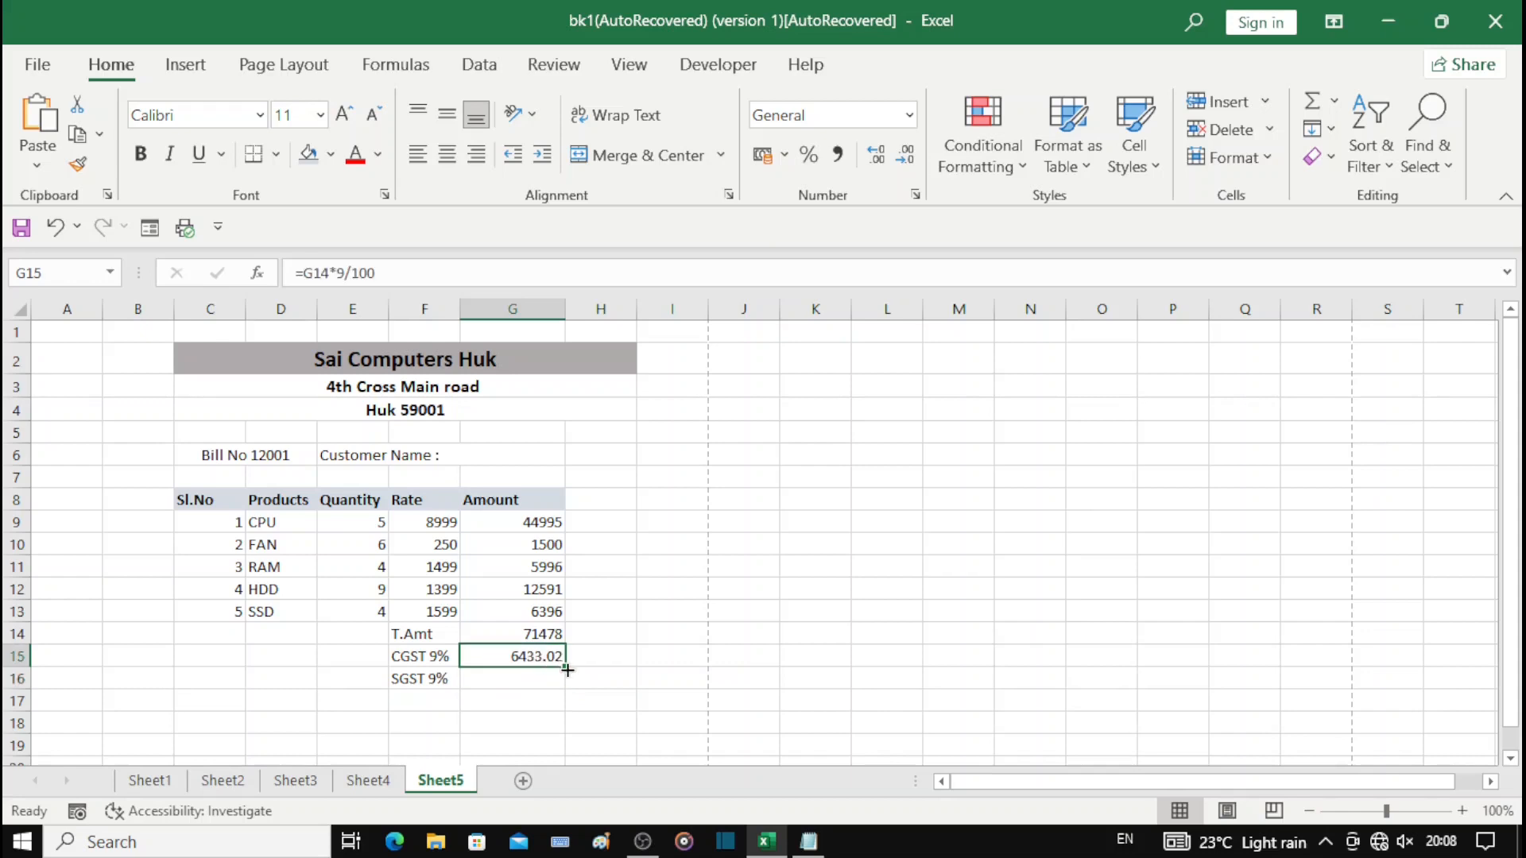
{"action": "left_click", "coordinate": [537, 673]}
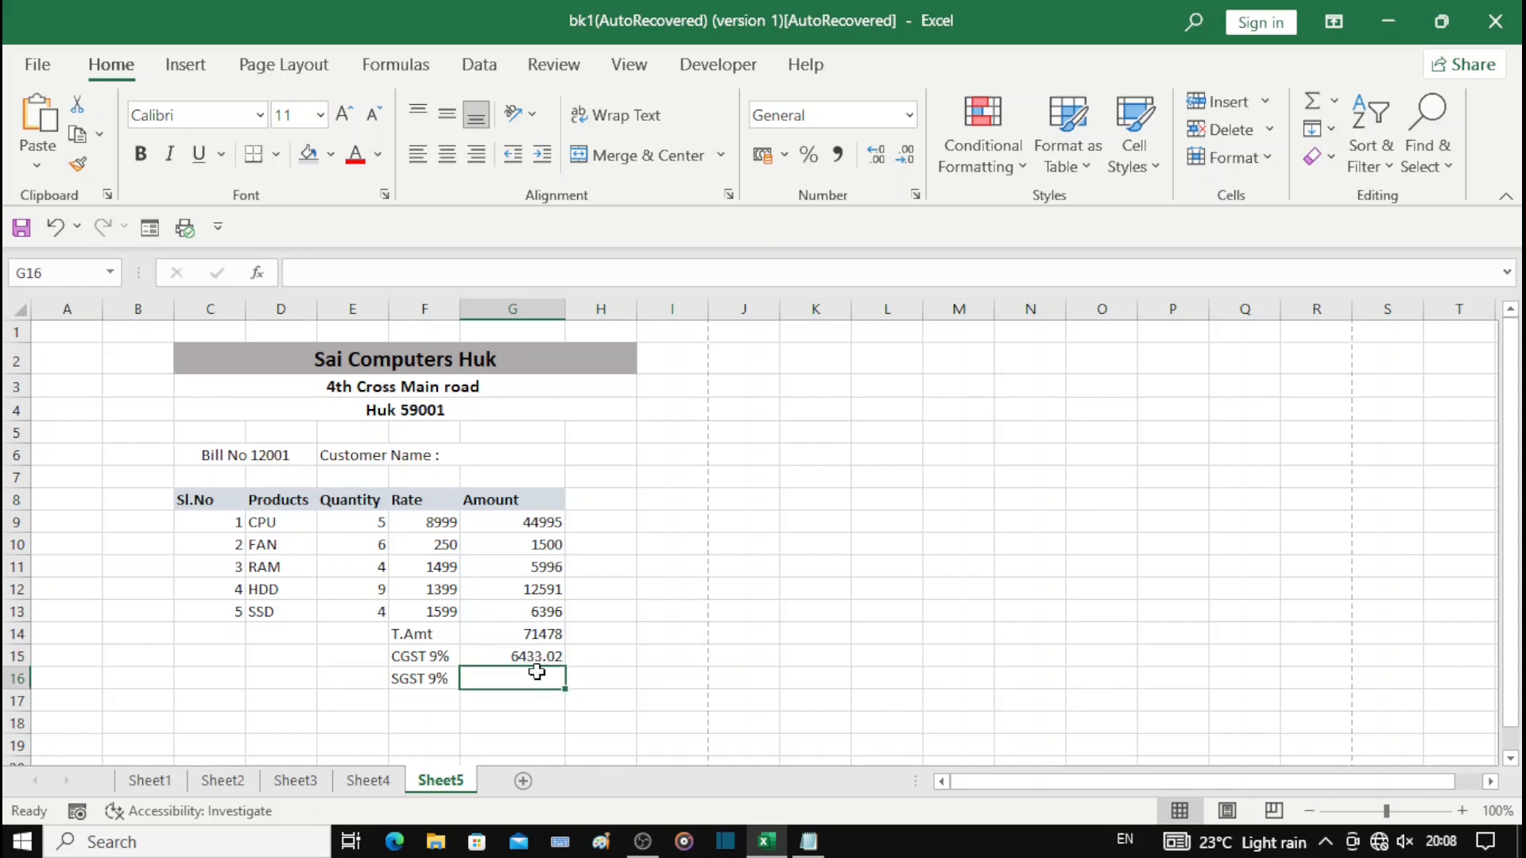
{"action": "left_click", "coordinate": [498, 658]}
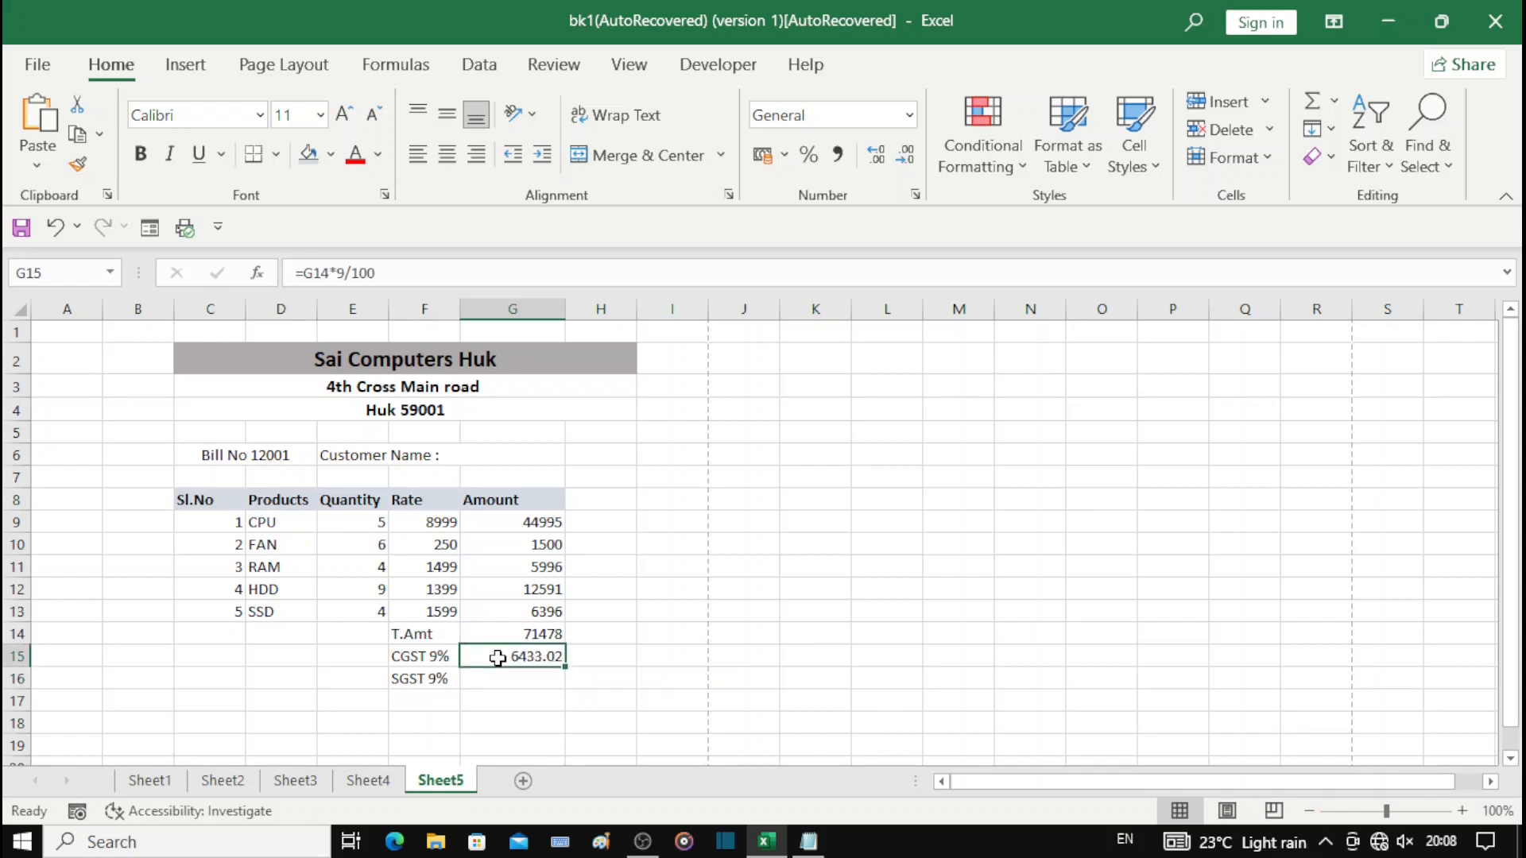
{"action": "key", "text": "ctrl+d"}
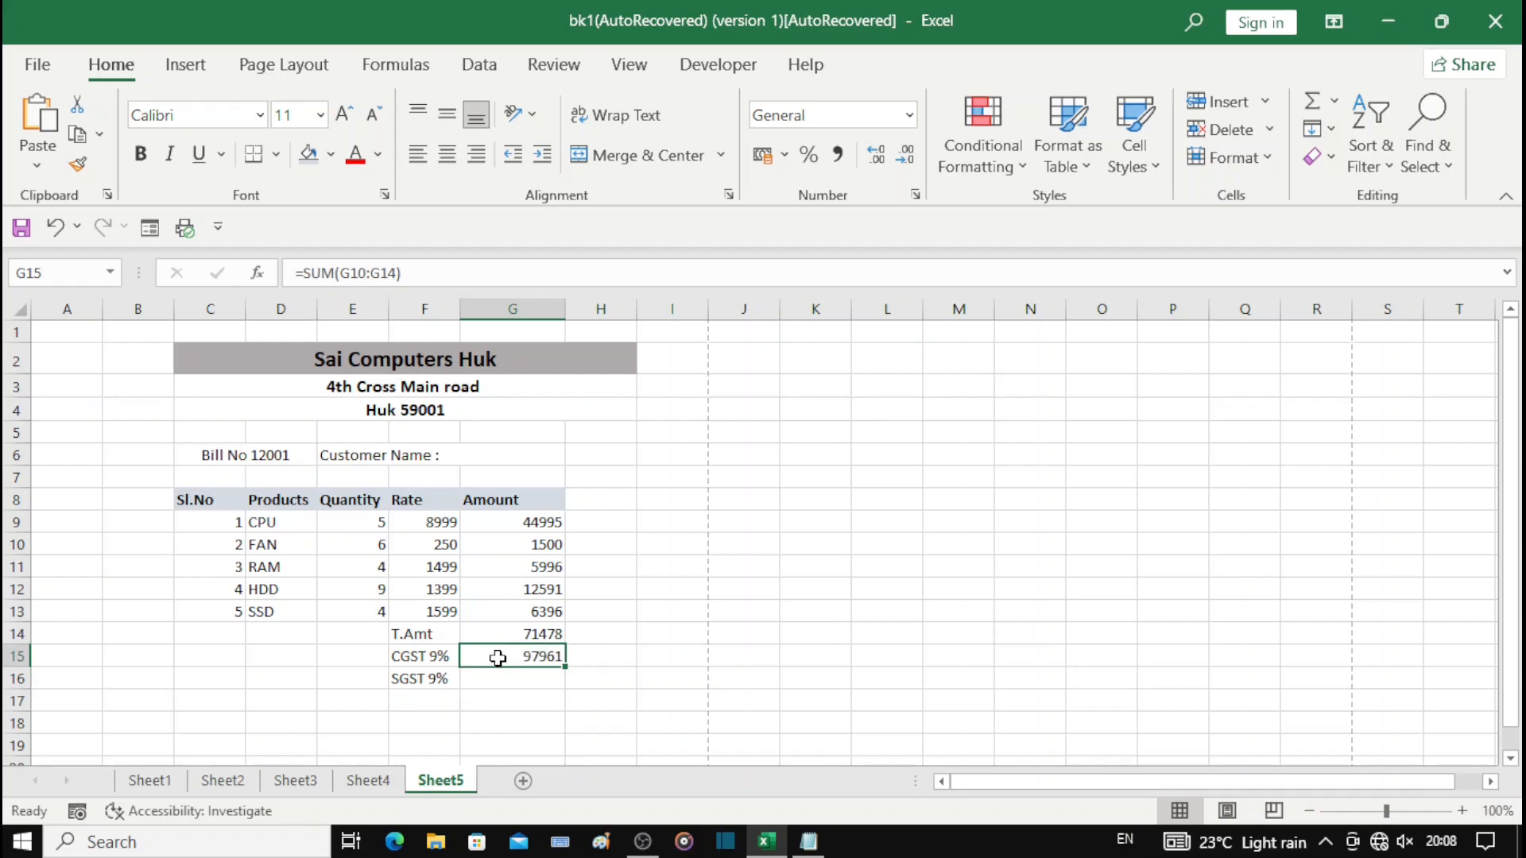
{"action": "key", "text": "ctrl+z"}
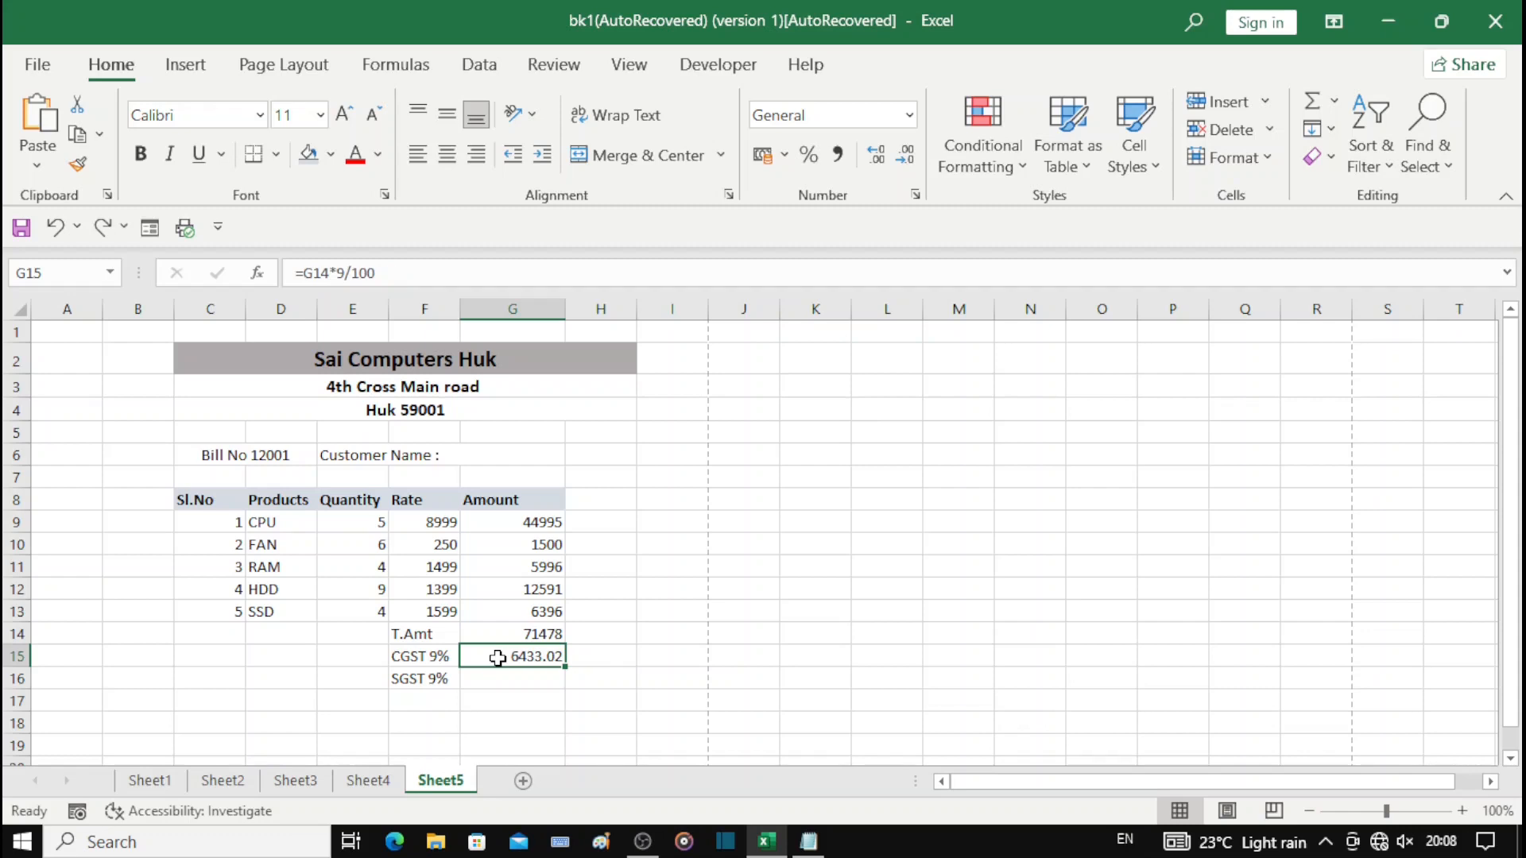
{"action": "key", "text": "Down"}
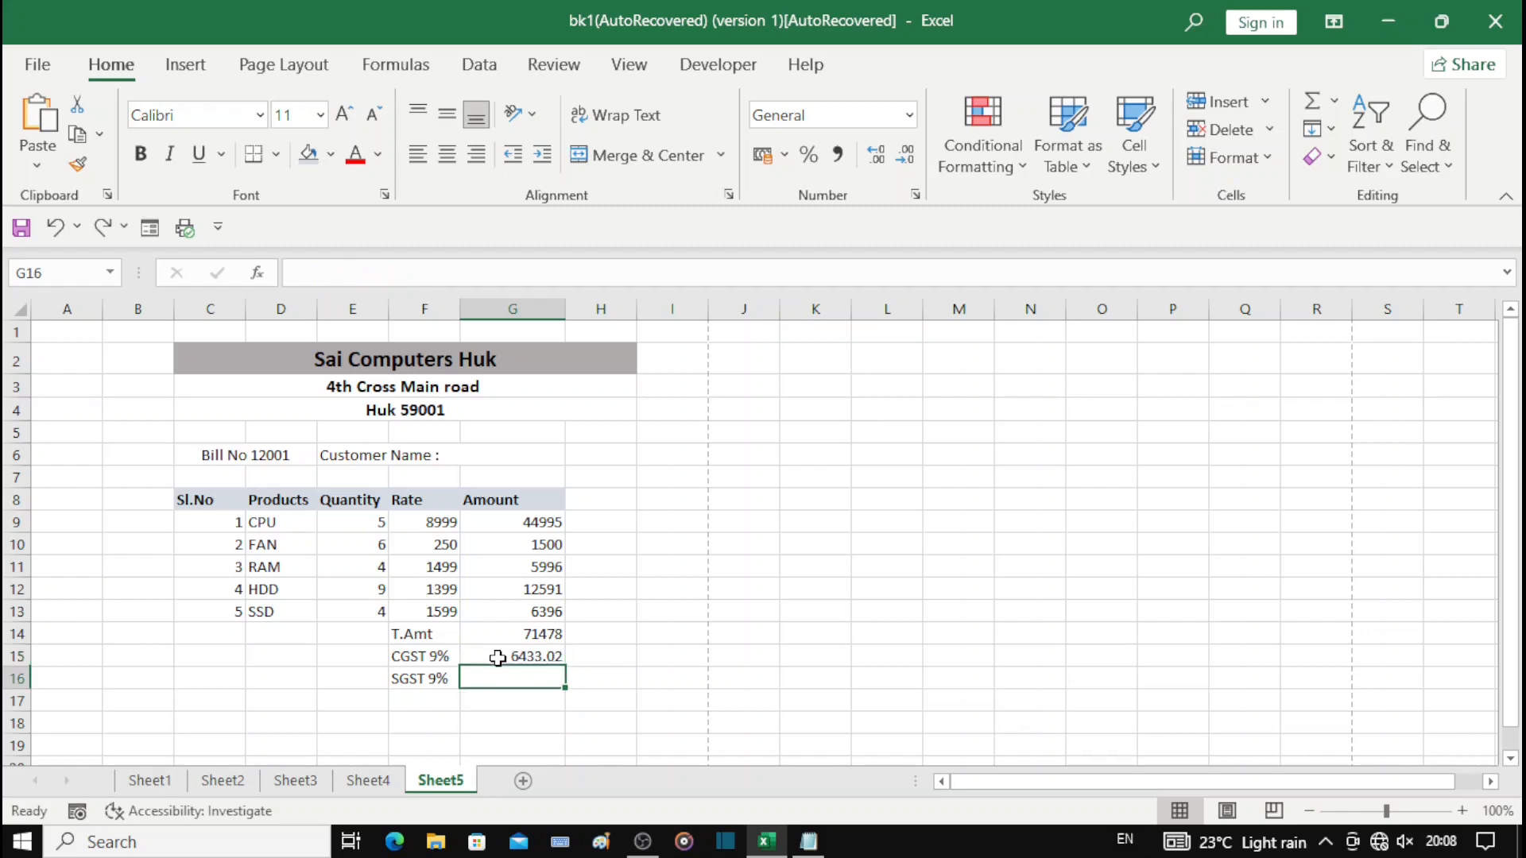
{"action": "key", "text": "ctrl+d"}
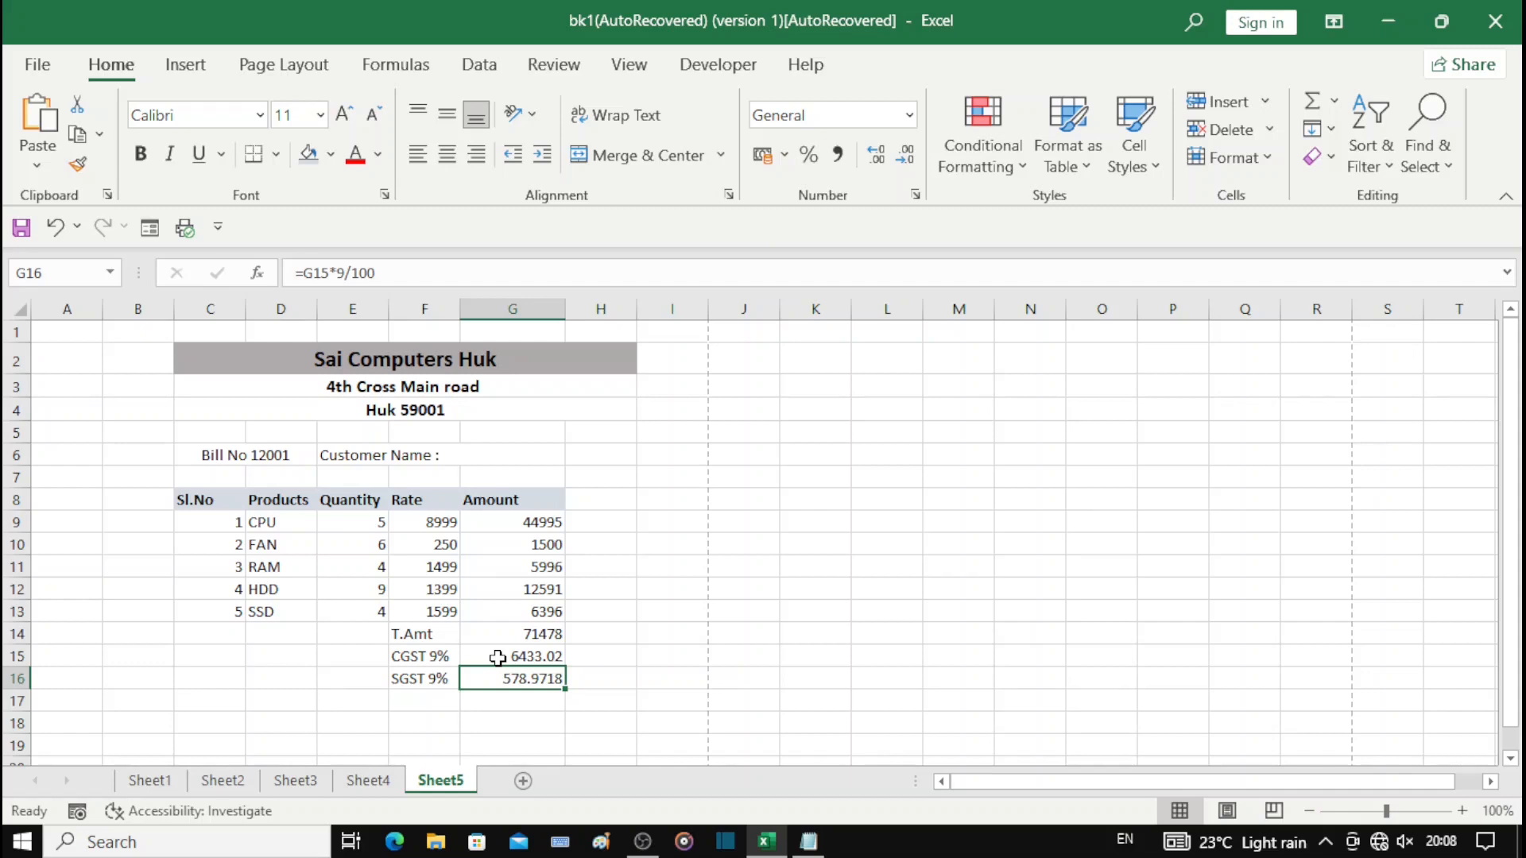
{"action": "key", "text": "ctrl+z"}
Step: Calculate the SGST amount in G16 from the total with the formula =G14*9/100
{"action": "type", "text": "="}
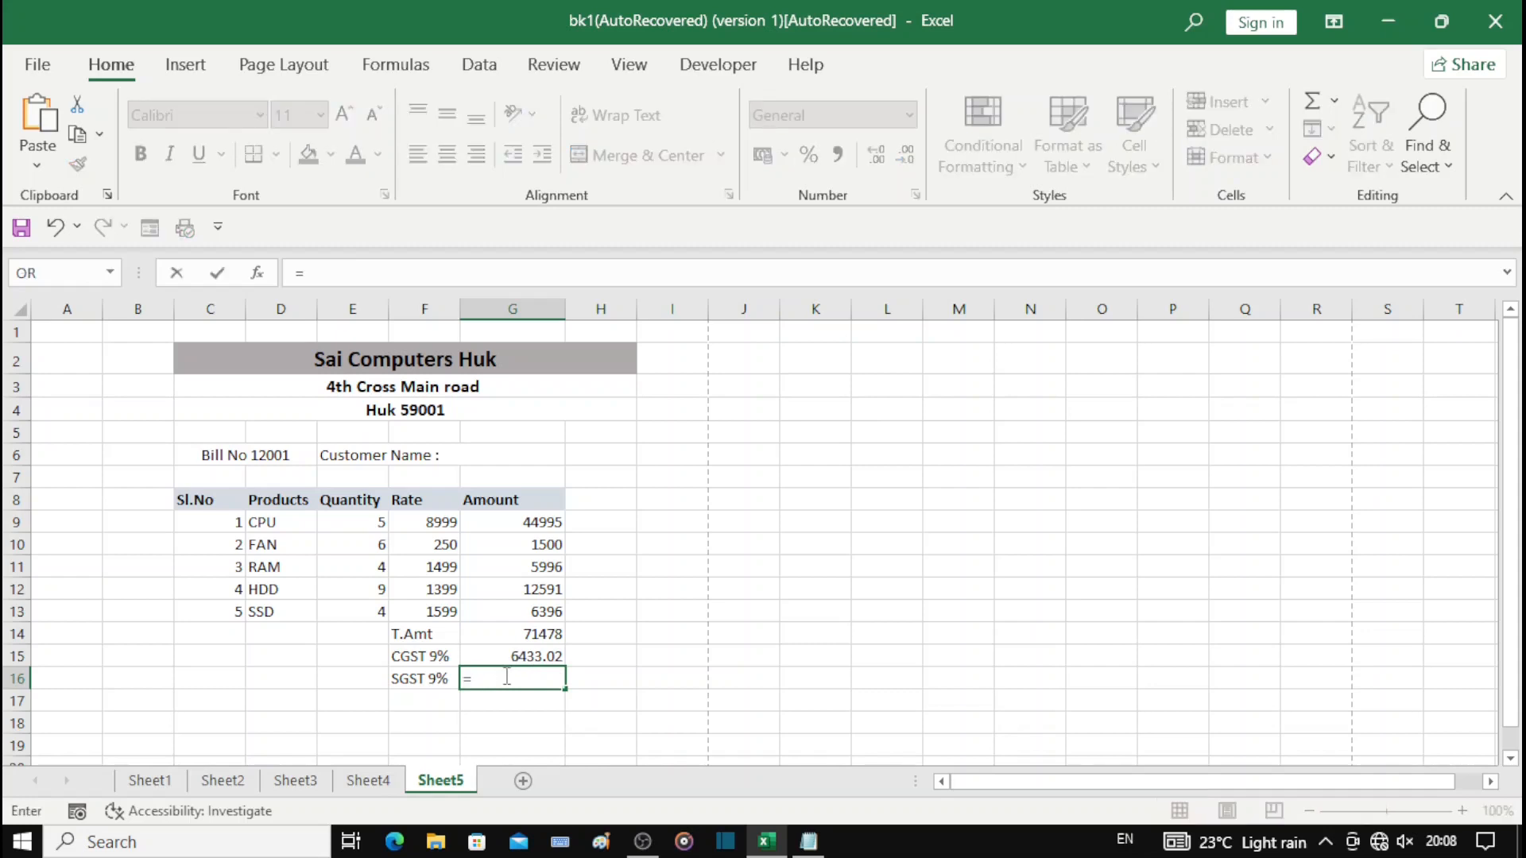
{"action": "left_click", "coordinate": [536, 633]}
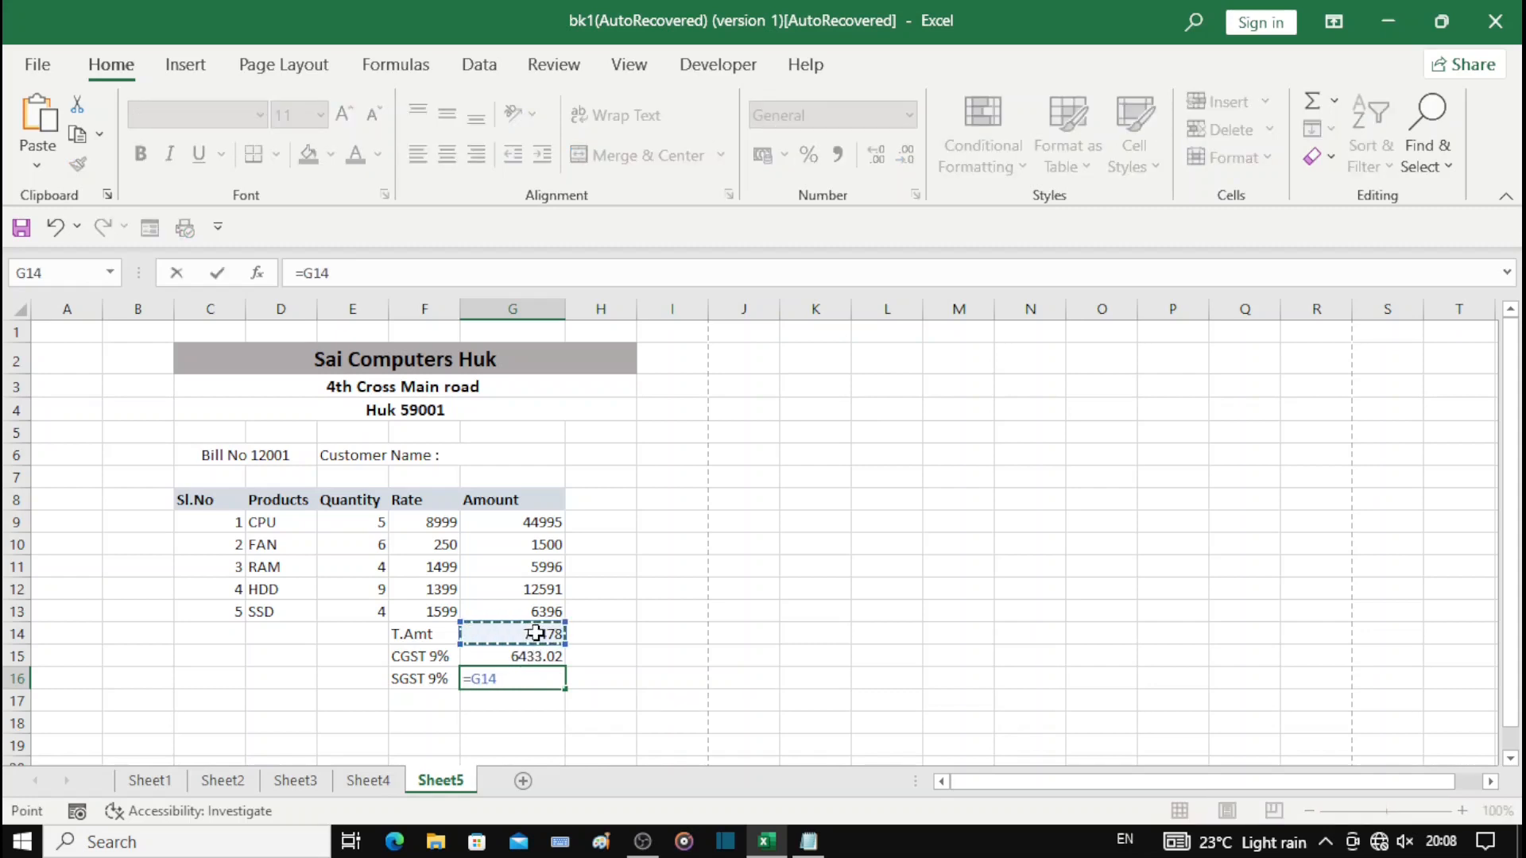
{"action": "type", "text": "*9/100"}
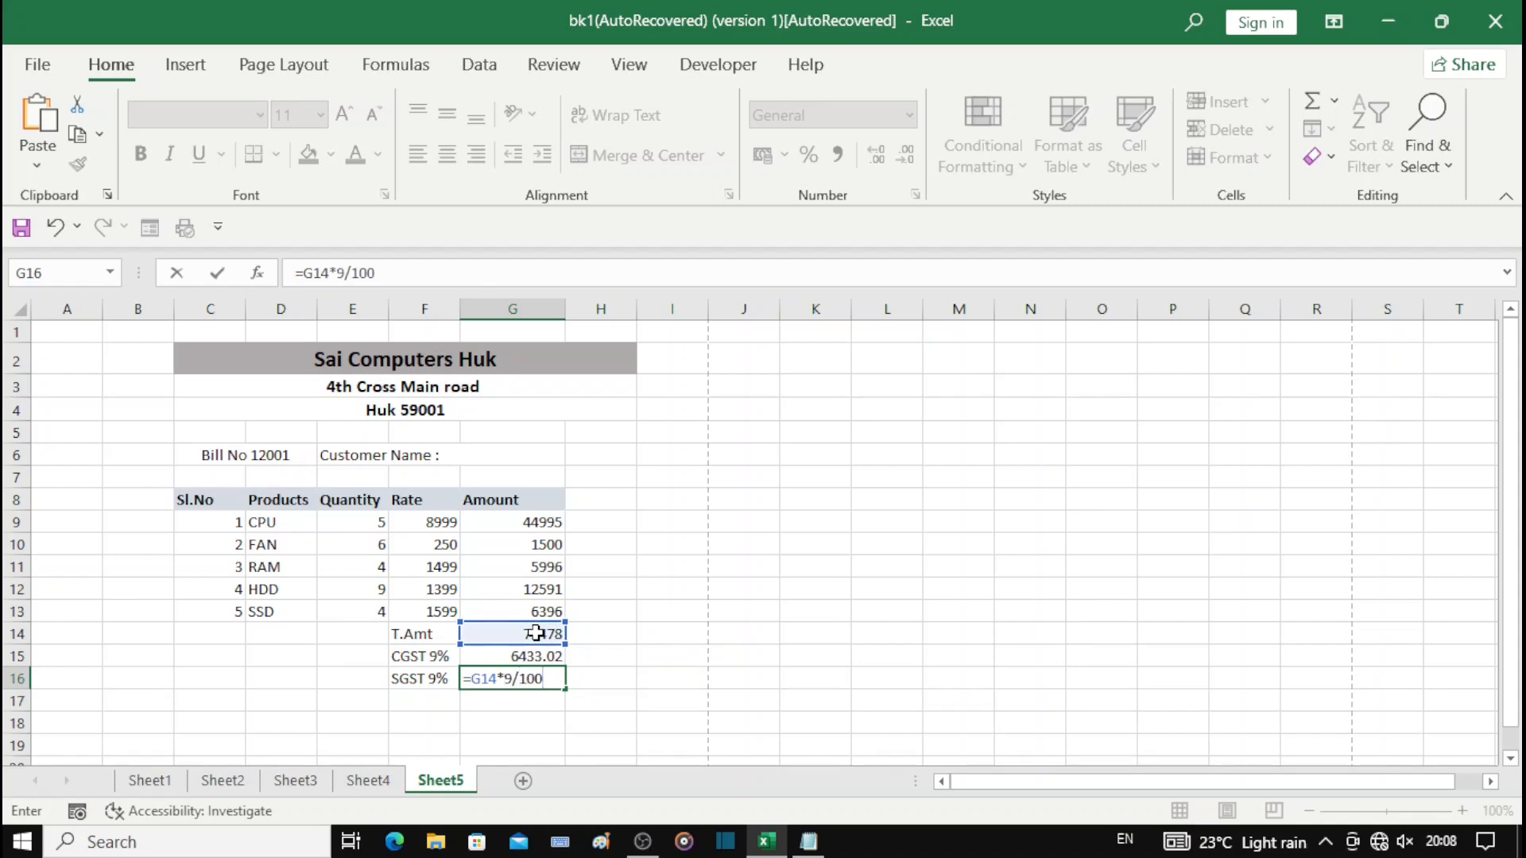
{"action": "key", "text": "Return"}
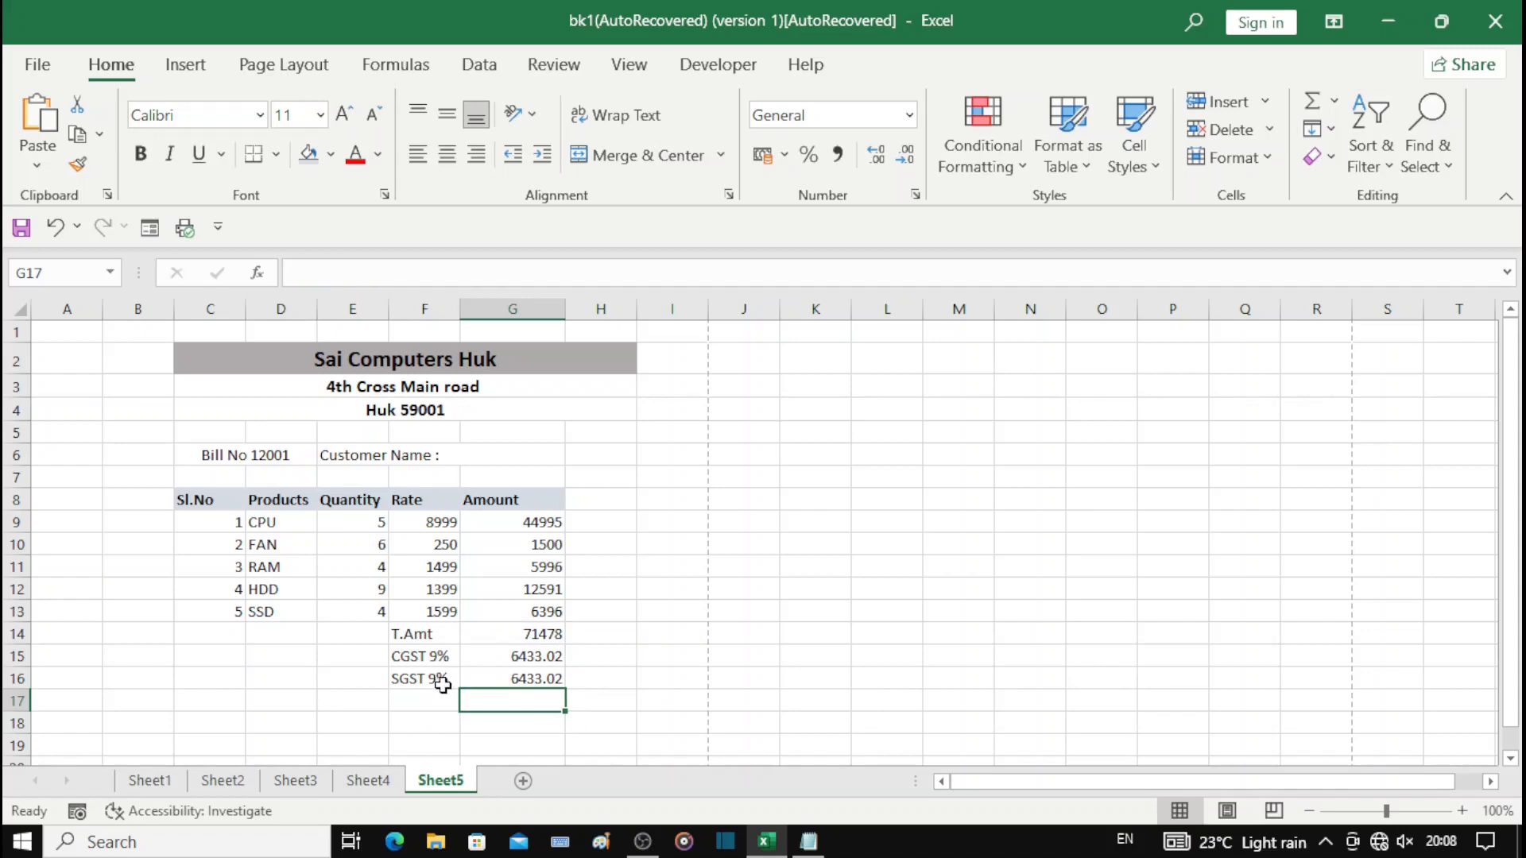
Step: Enter the label "N.Amt" in F17, below the SGST 9% label
{"action": "left_click", "coordinate": [413, 708]}
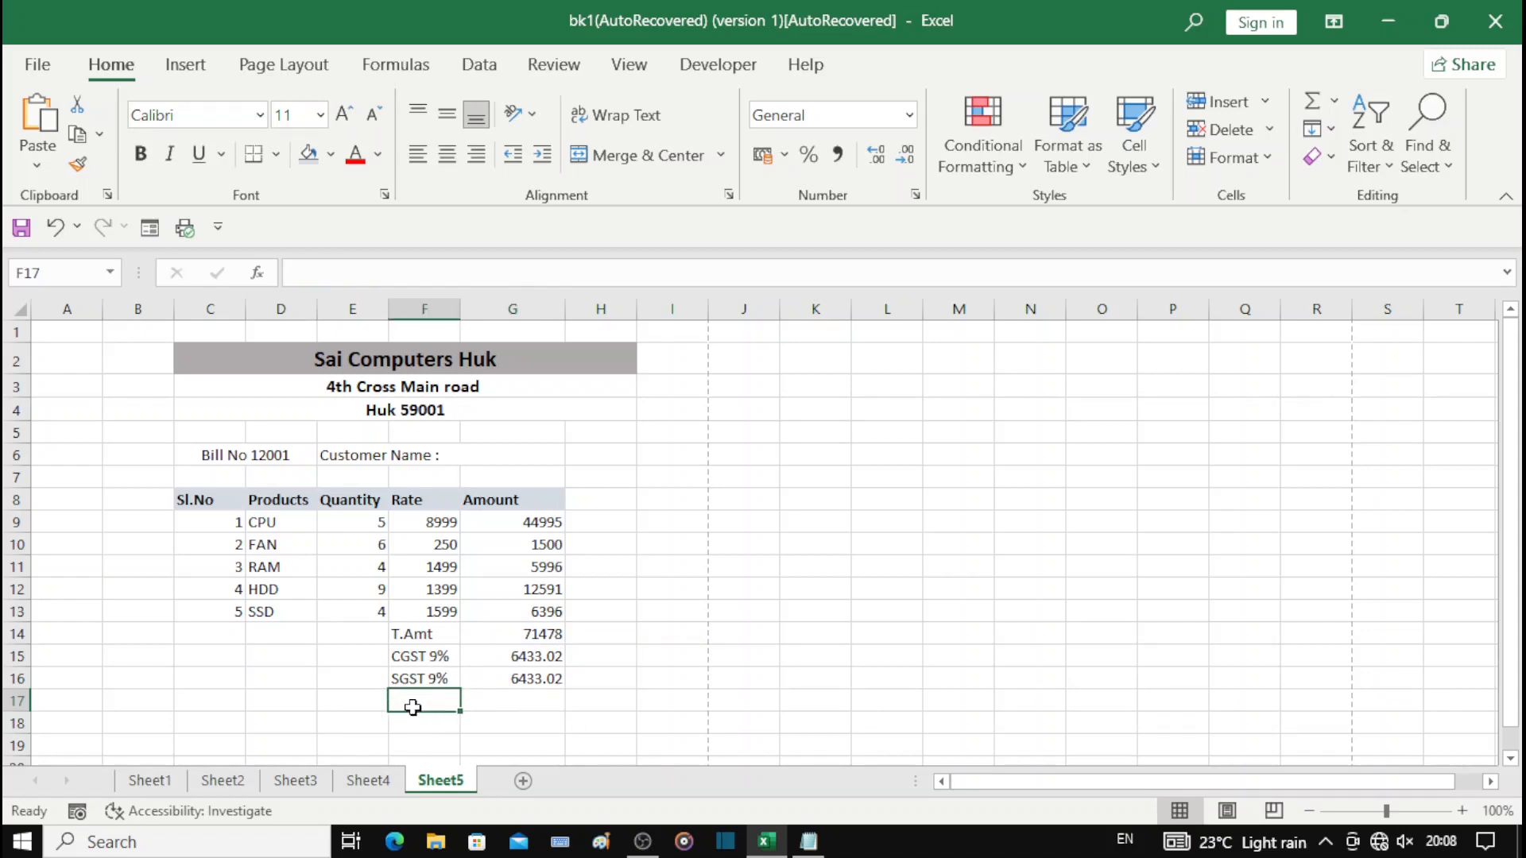
{"action": "type", "text": "n"}
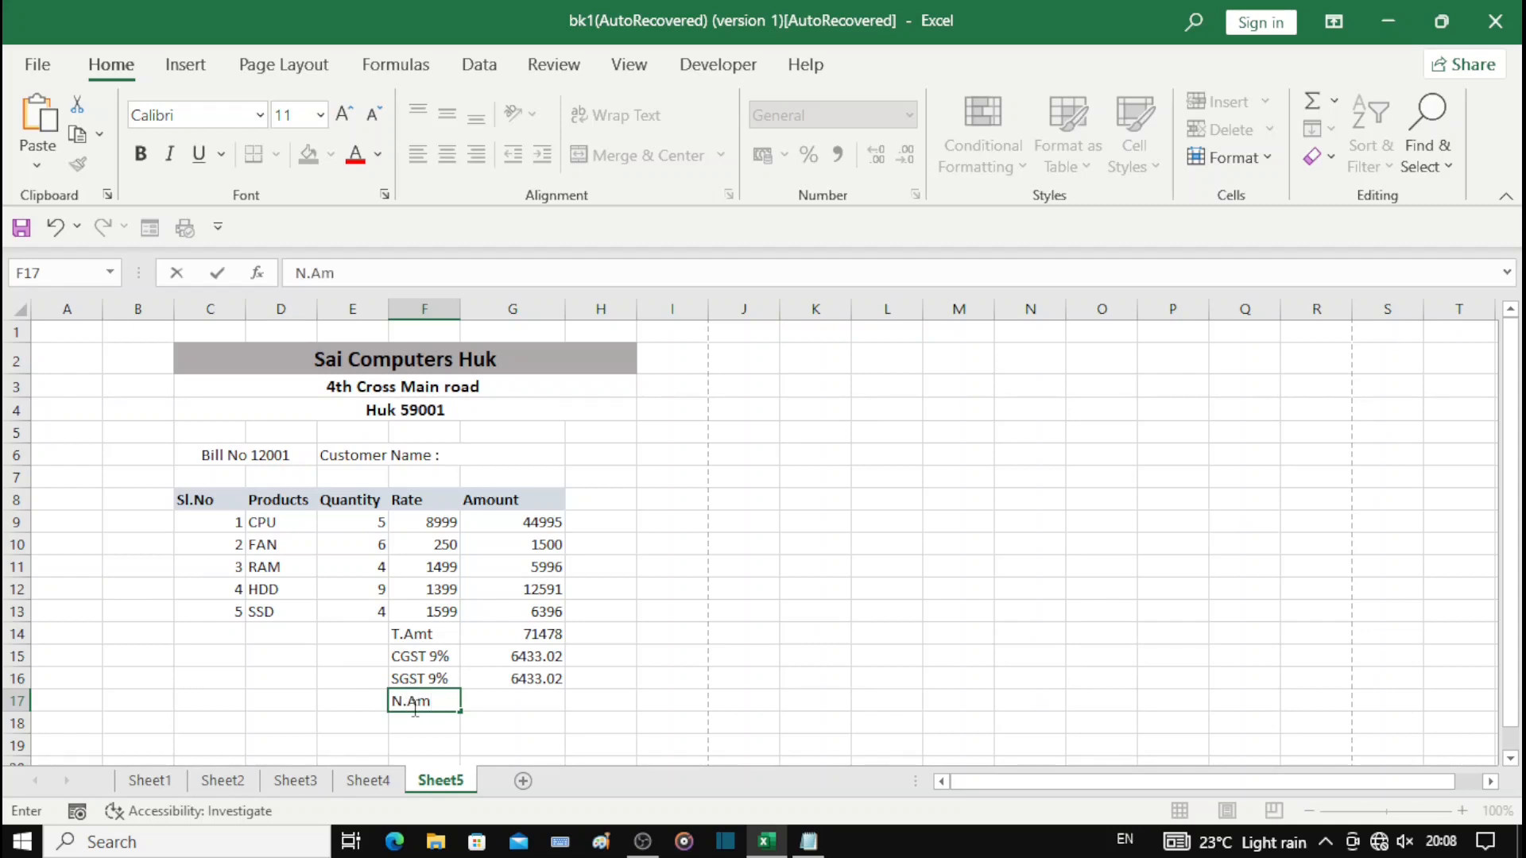
{"action": "key", "text": "Tab"}
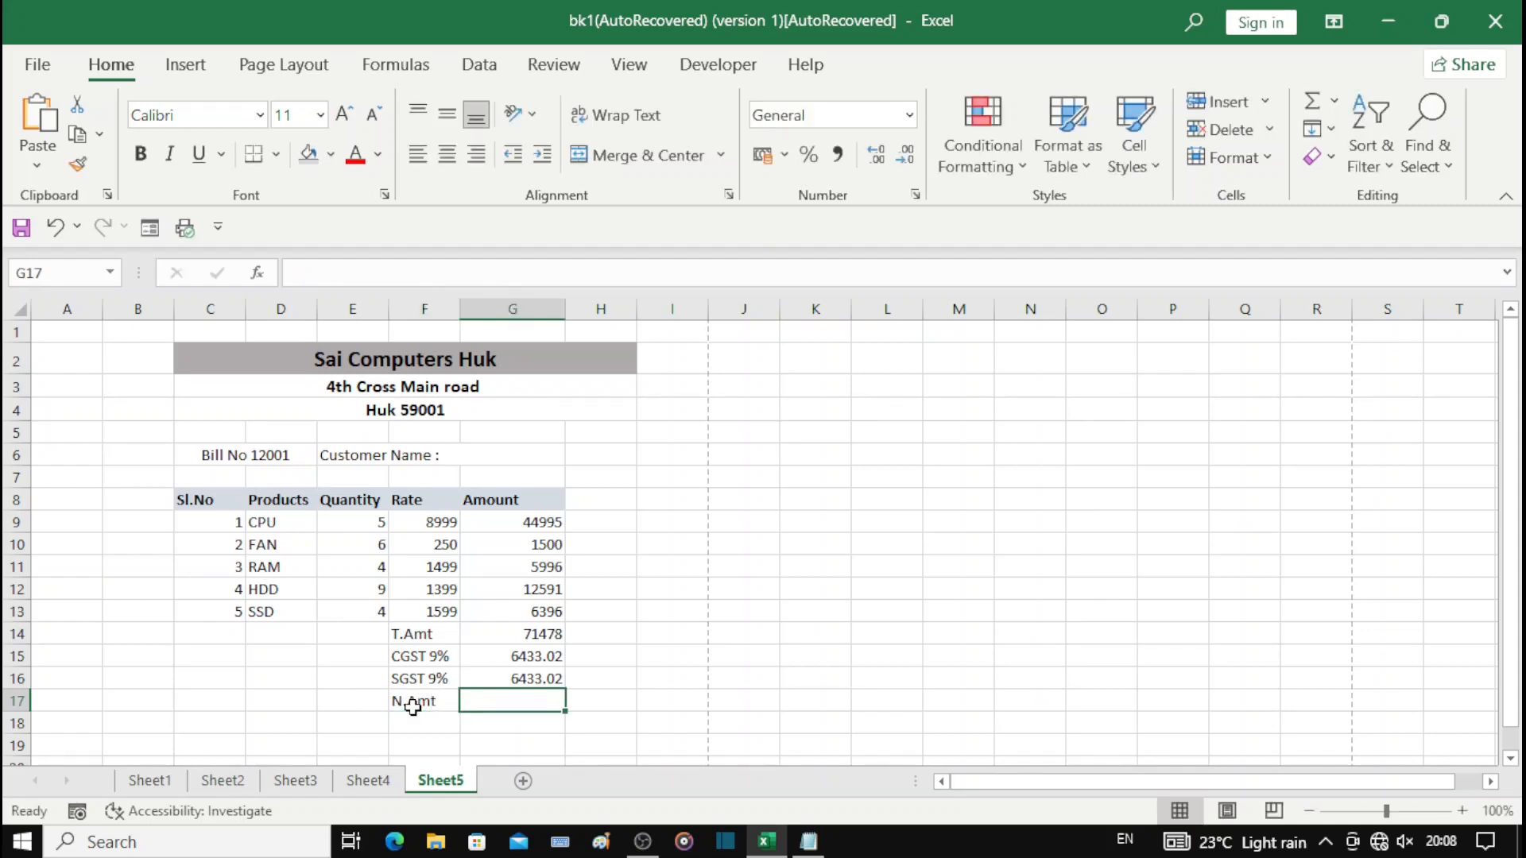
Step: Calculate the net amount in G17 by adding the total and both taxes with =SUM(G14:G16)
{"action": "type", "text": "="}
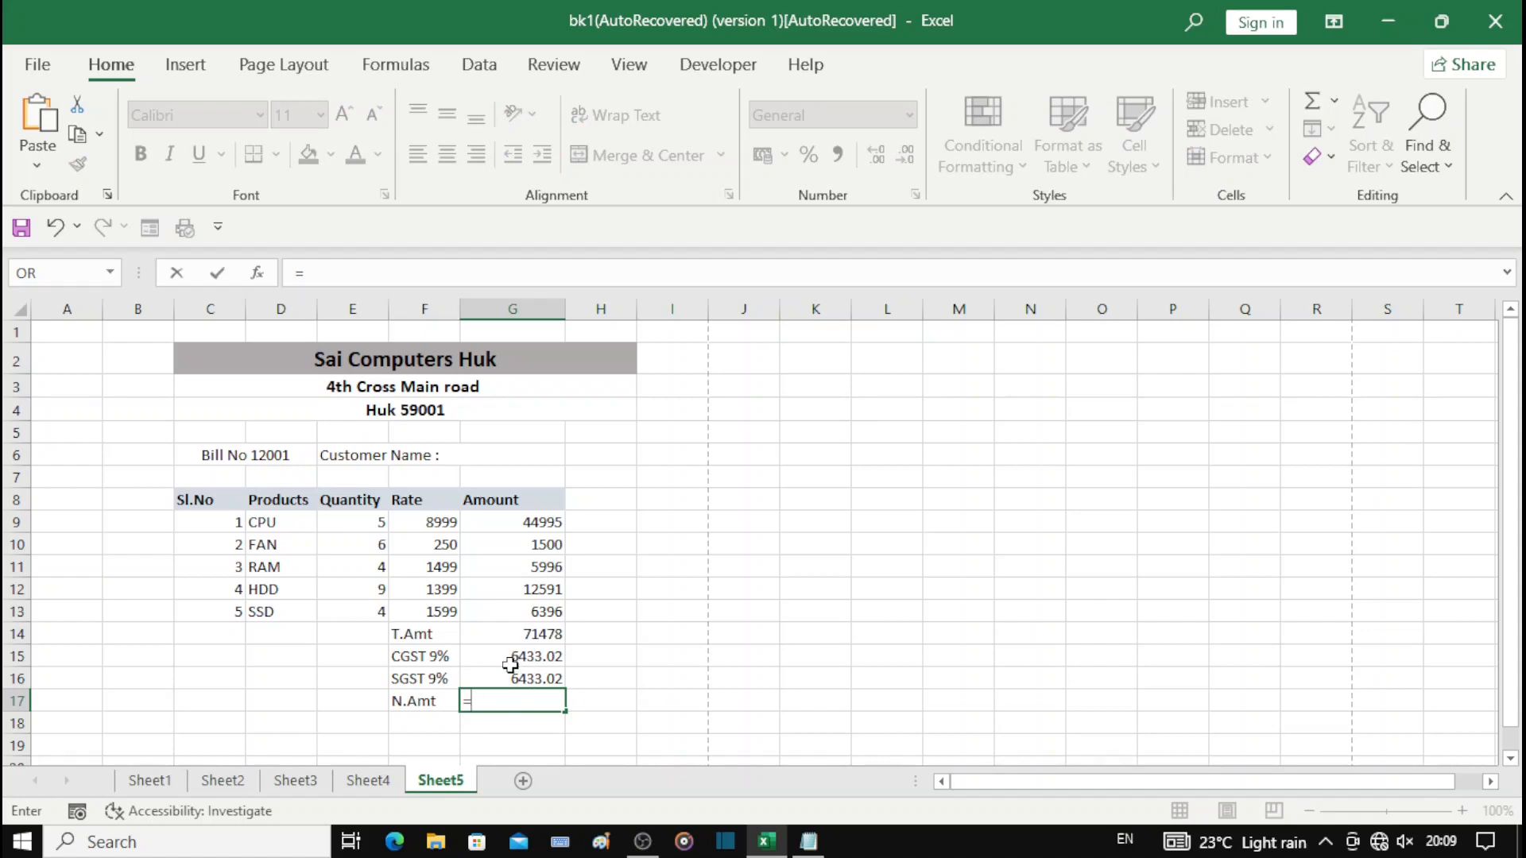
{"action": "type", "text": "sum"}
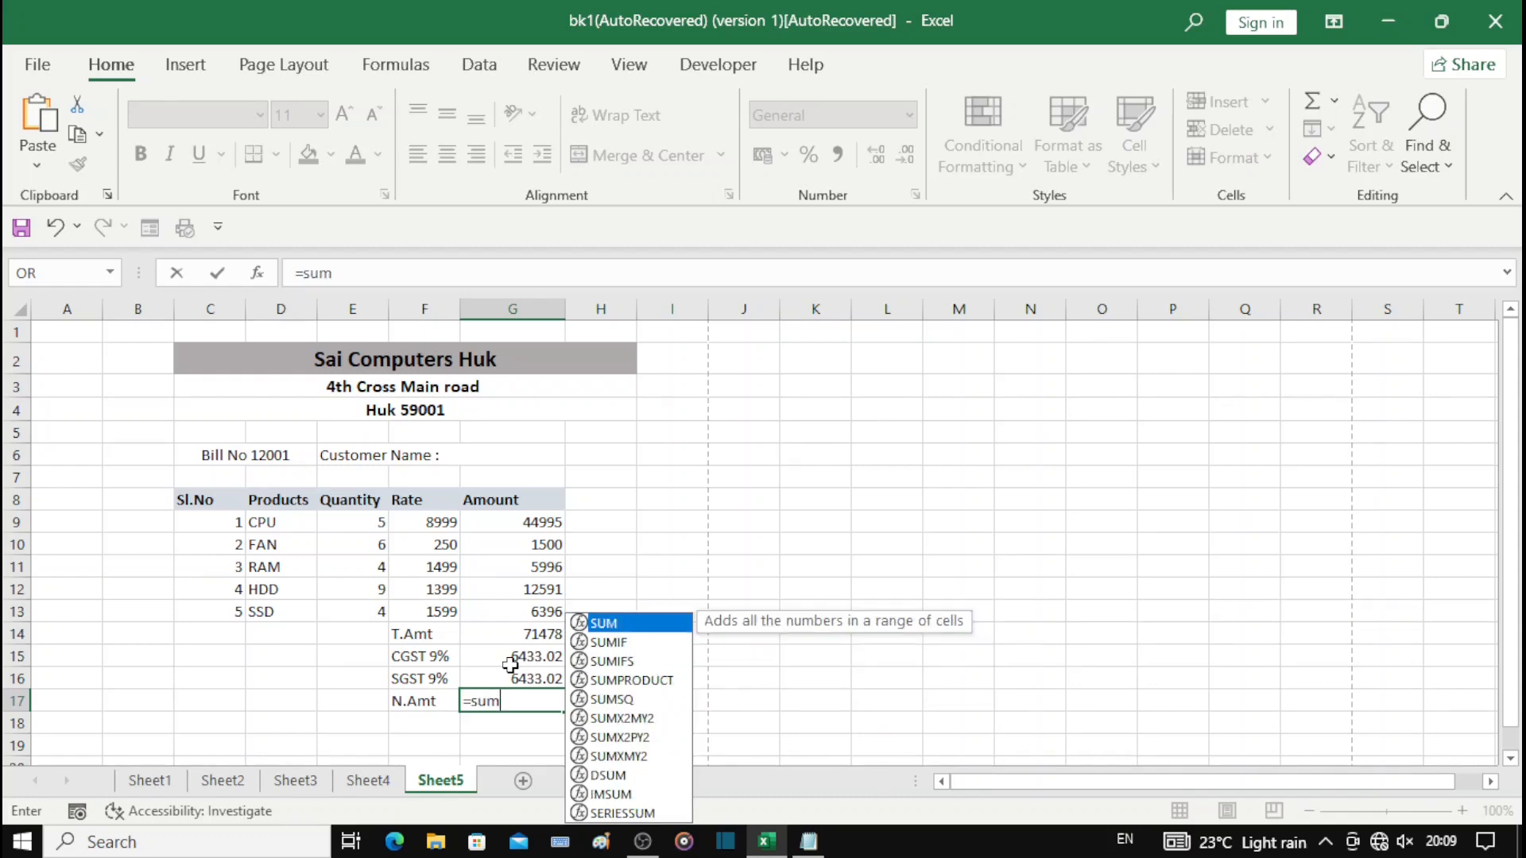
{"action": "key", "text": "Tab"}
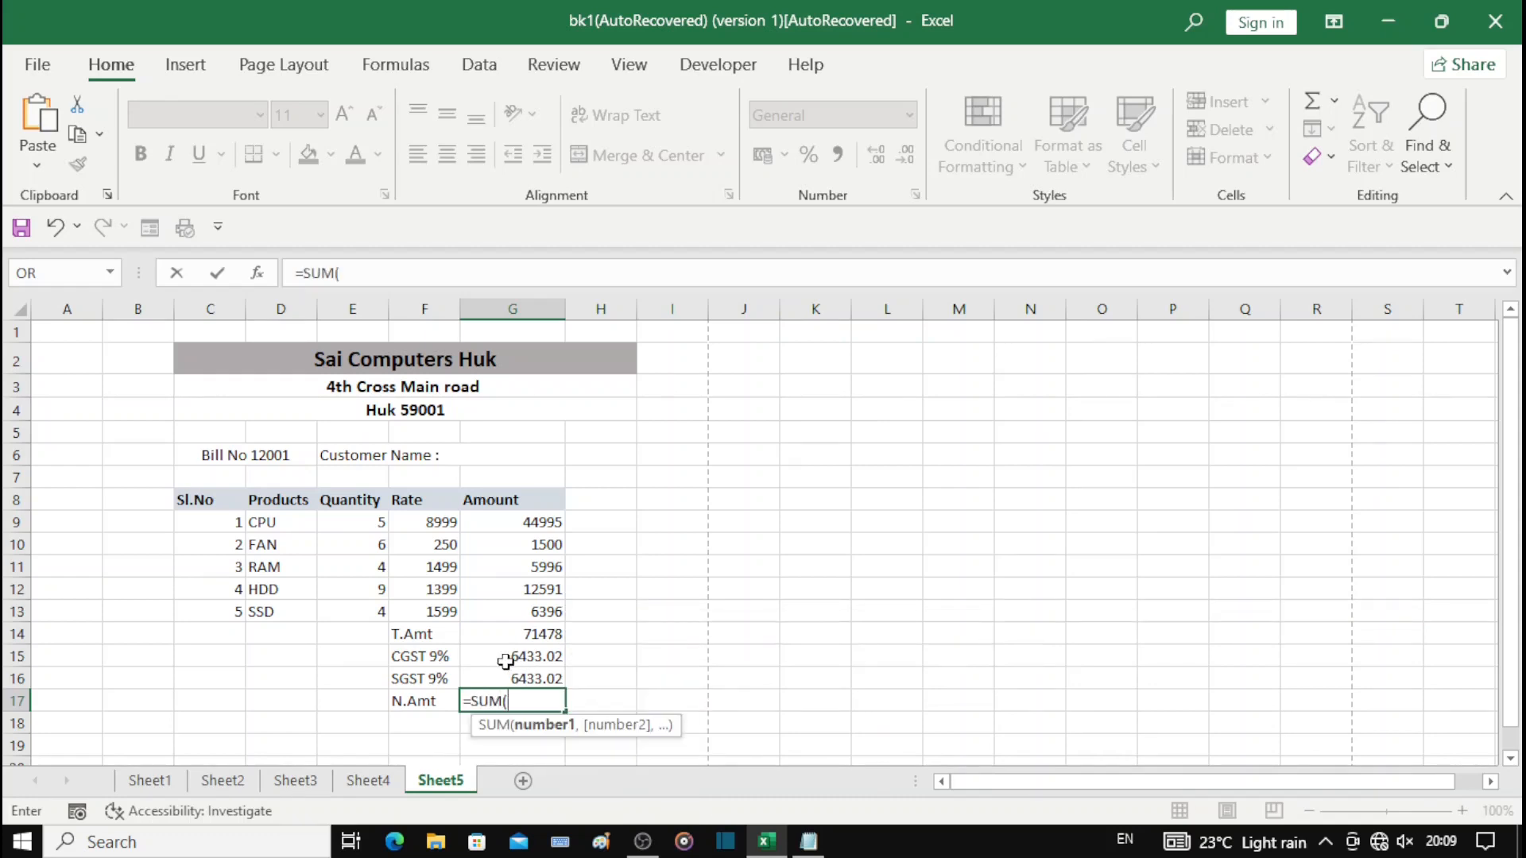
{"action": "left_click_drag", "start_coordinate": [513, 634], "coordinate": [519, 670]}
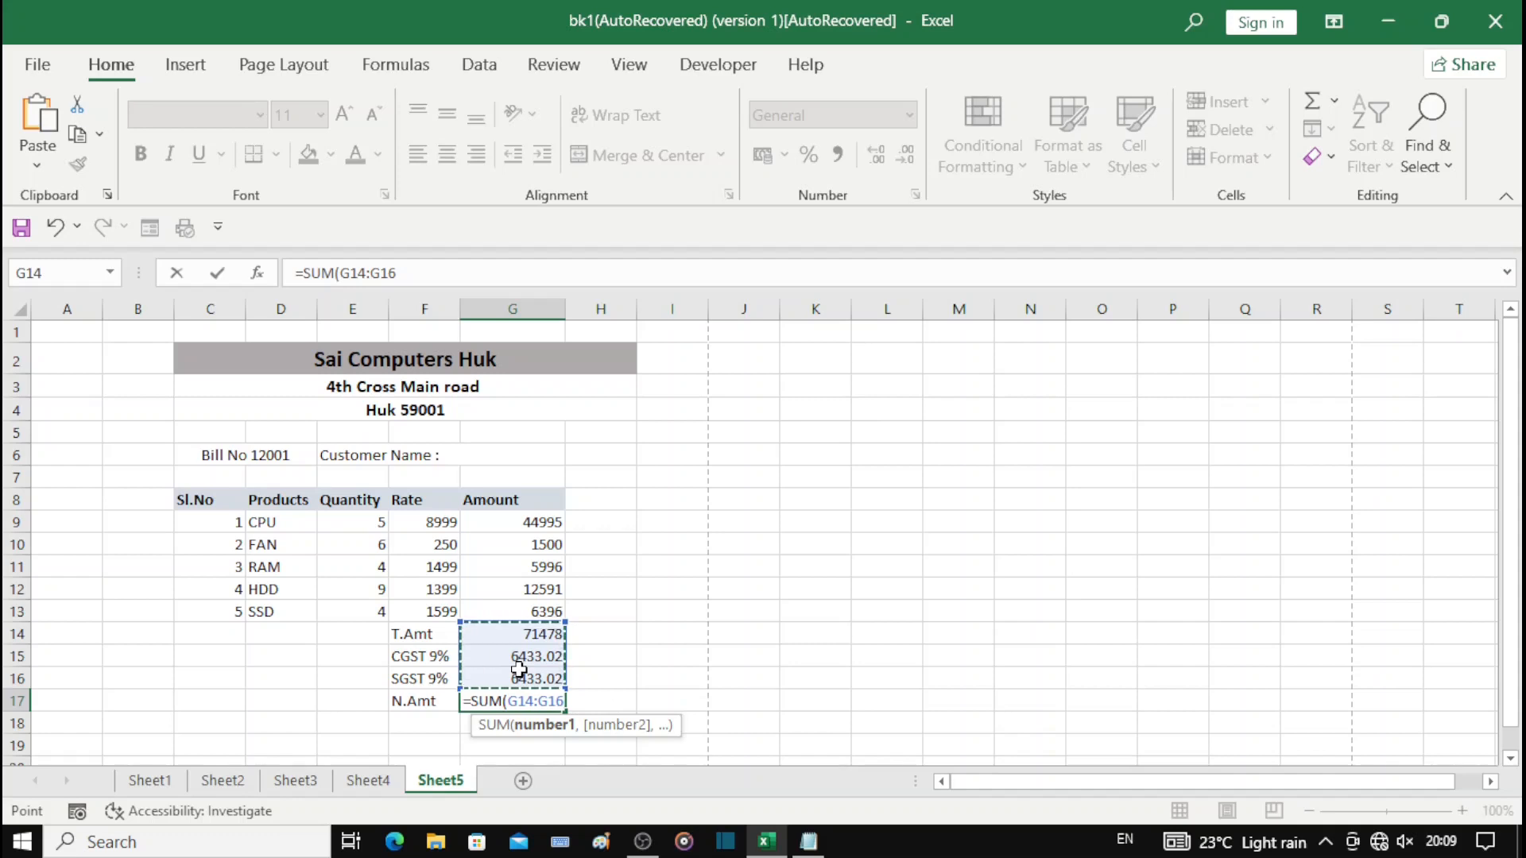
{"action": "key", "text": "ctrl+Return"}
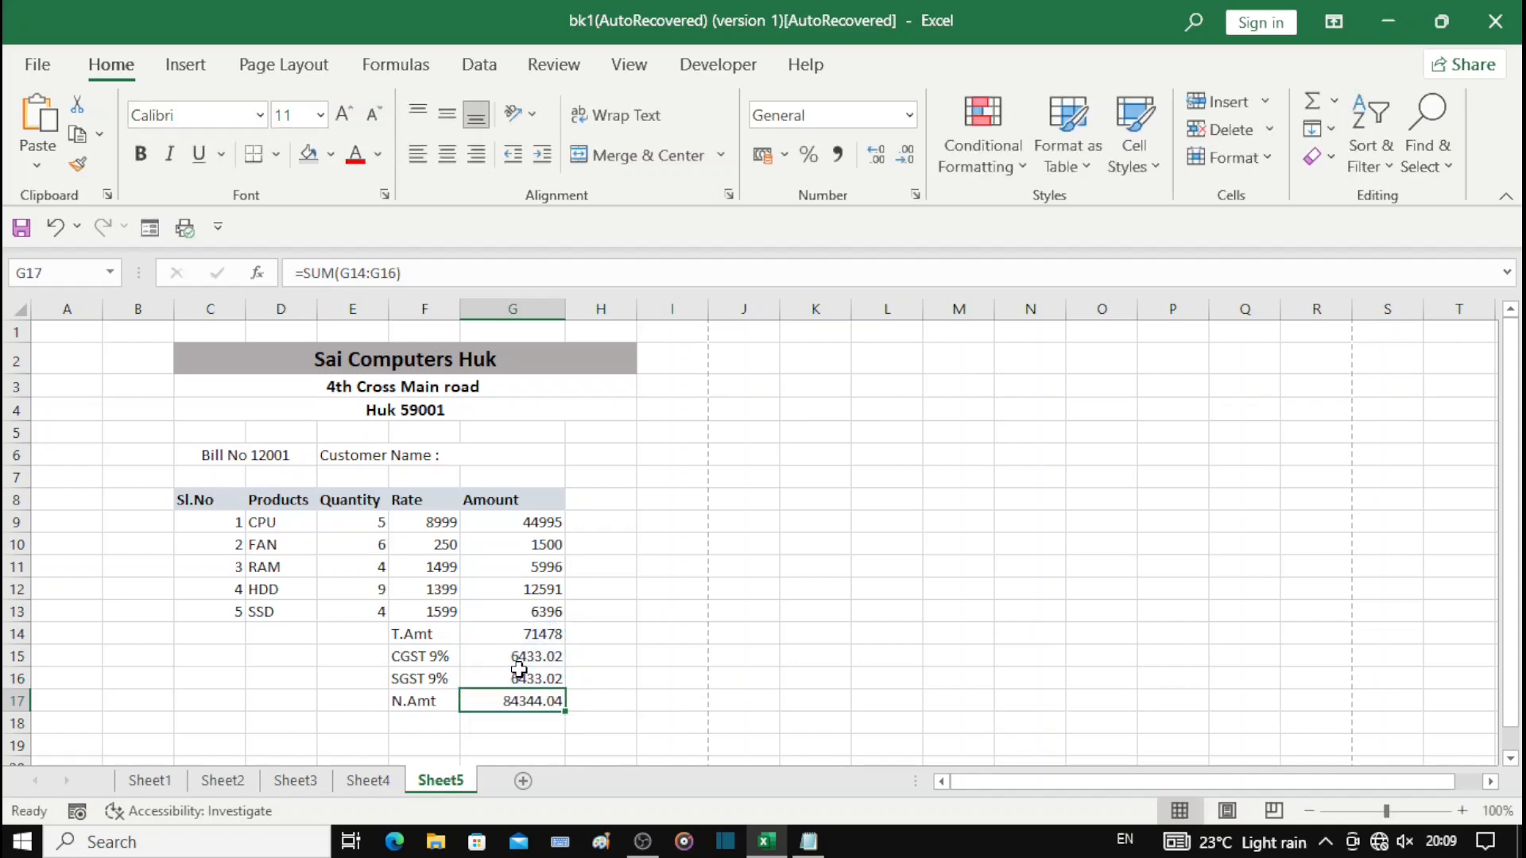
{"action": "left_click", "coordinate": [528, 725]}
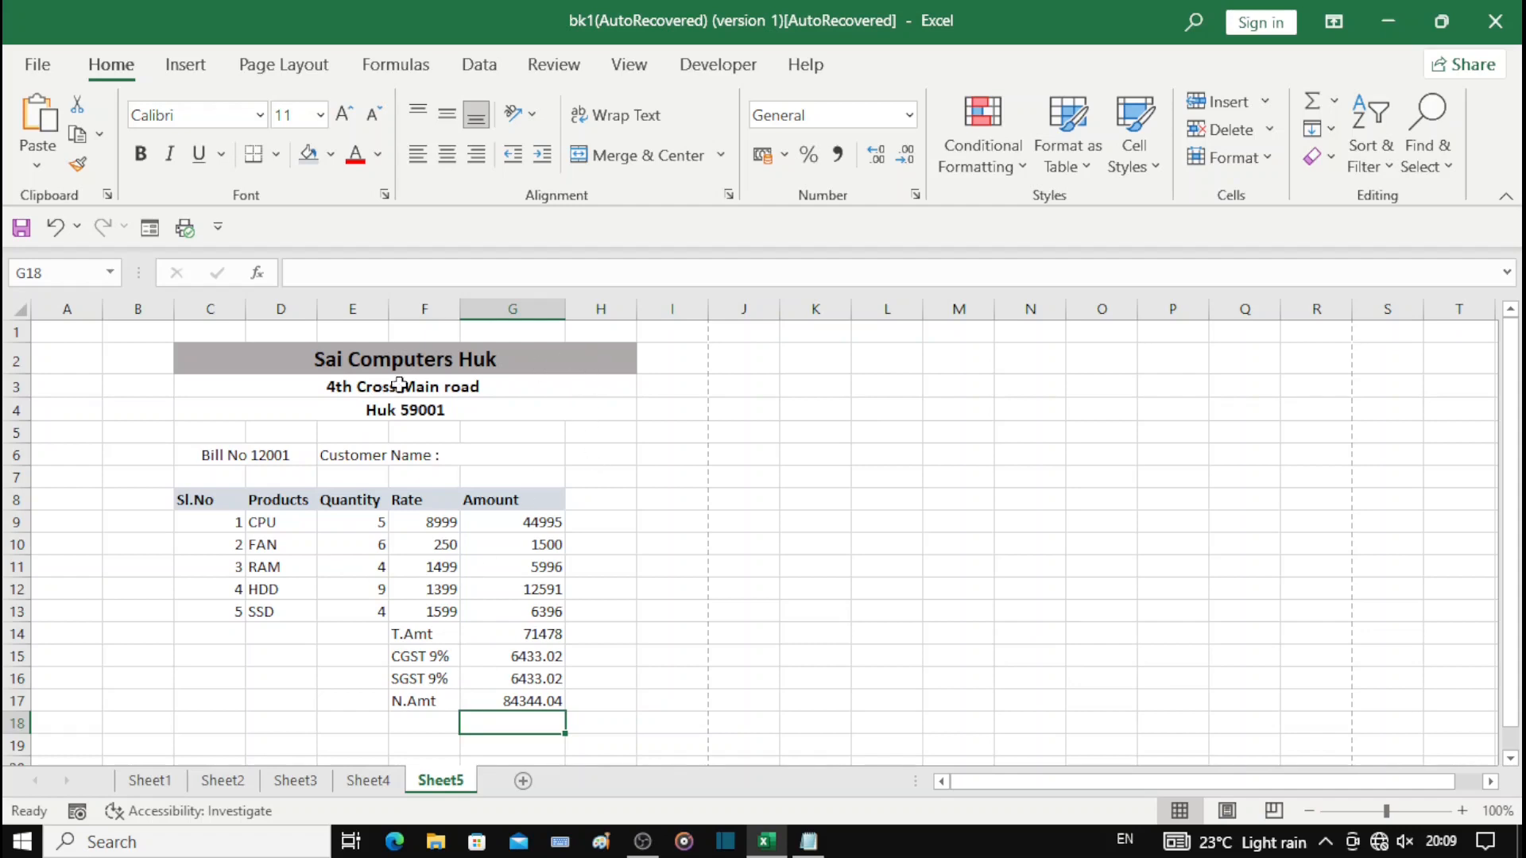
Step: Unmerge the "Sai Computers Huk" title in row 2 and merge and center it across C2:G2
{"action": "left_click", "coordinate": [238, 356]}
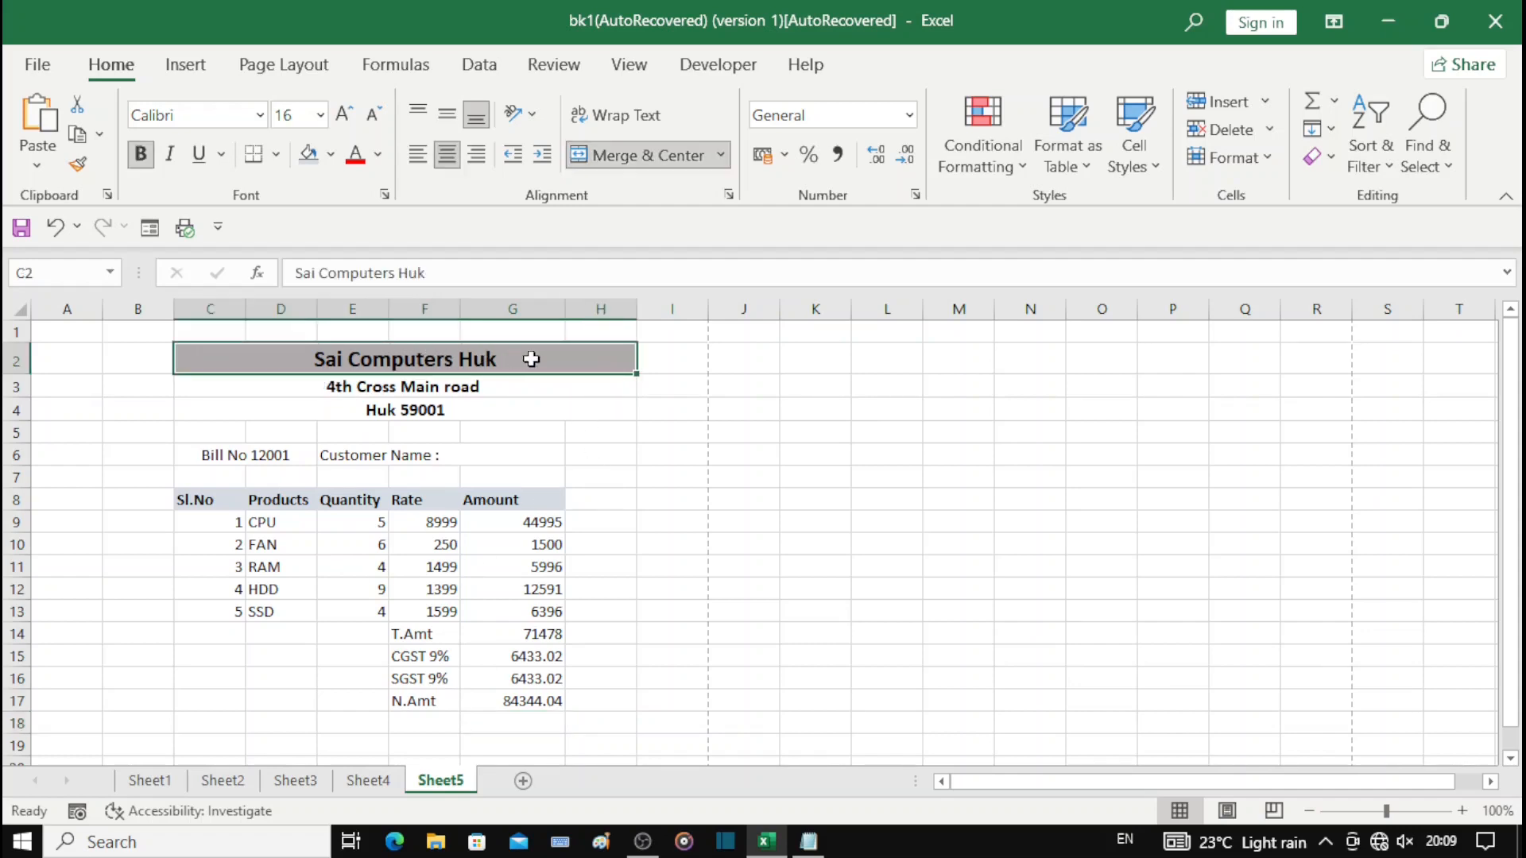
{"action": "left_click", "coordinate": [670, 155]}
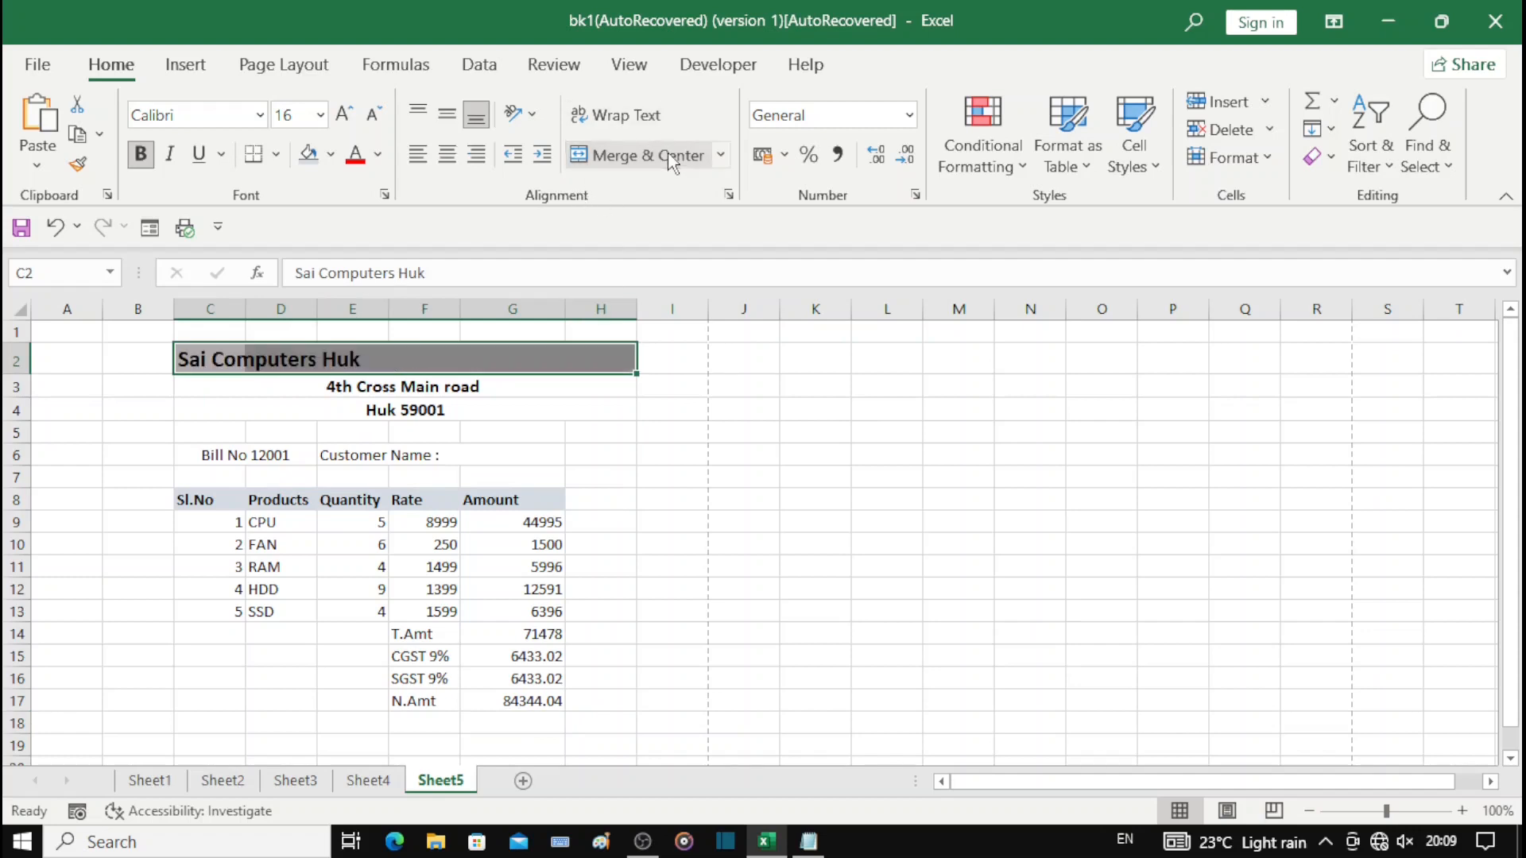
{"action": "left_click", "coordinate": [570, 407]}
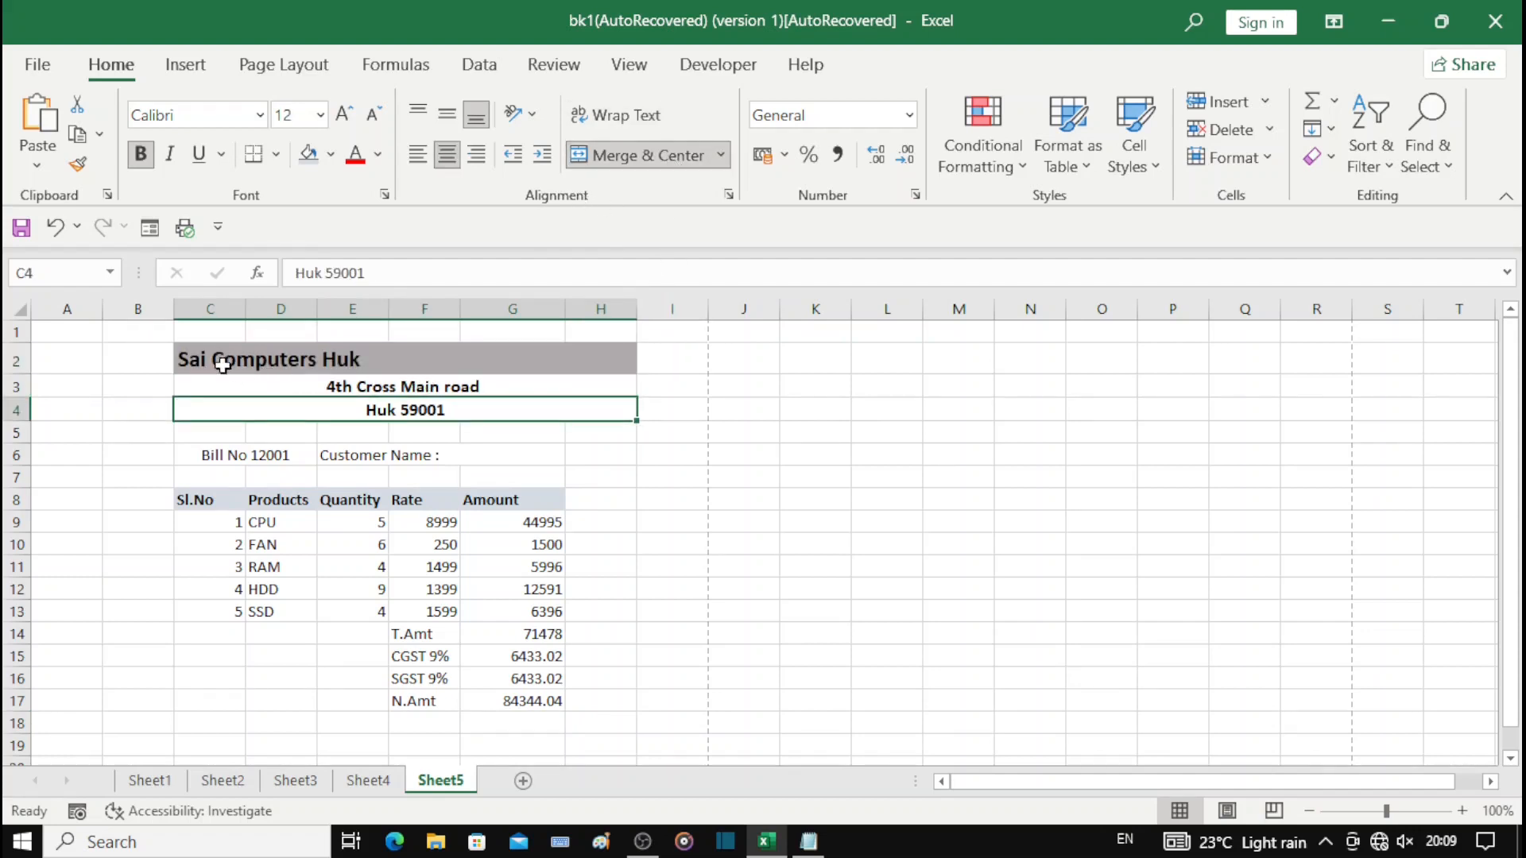
{"action": "left_click_drag", "start_coordinate": [223, 365], "coordinate": [512, 365]}
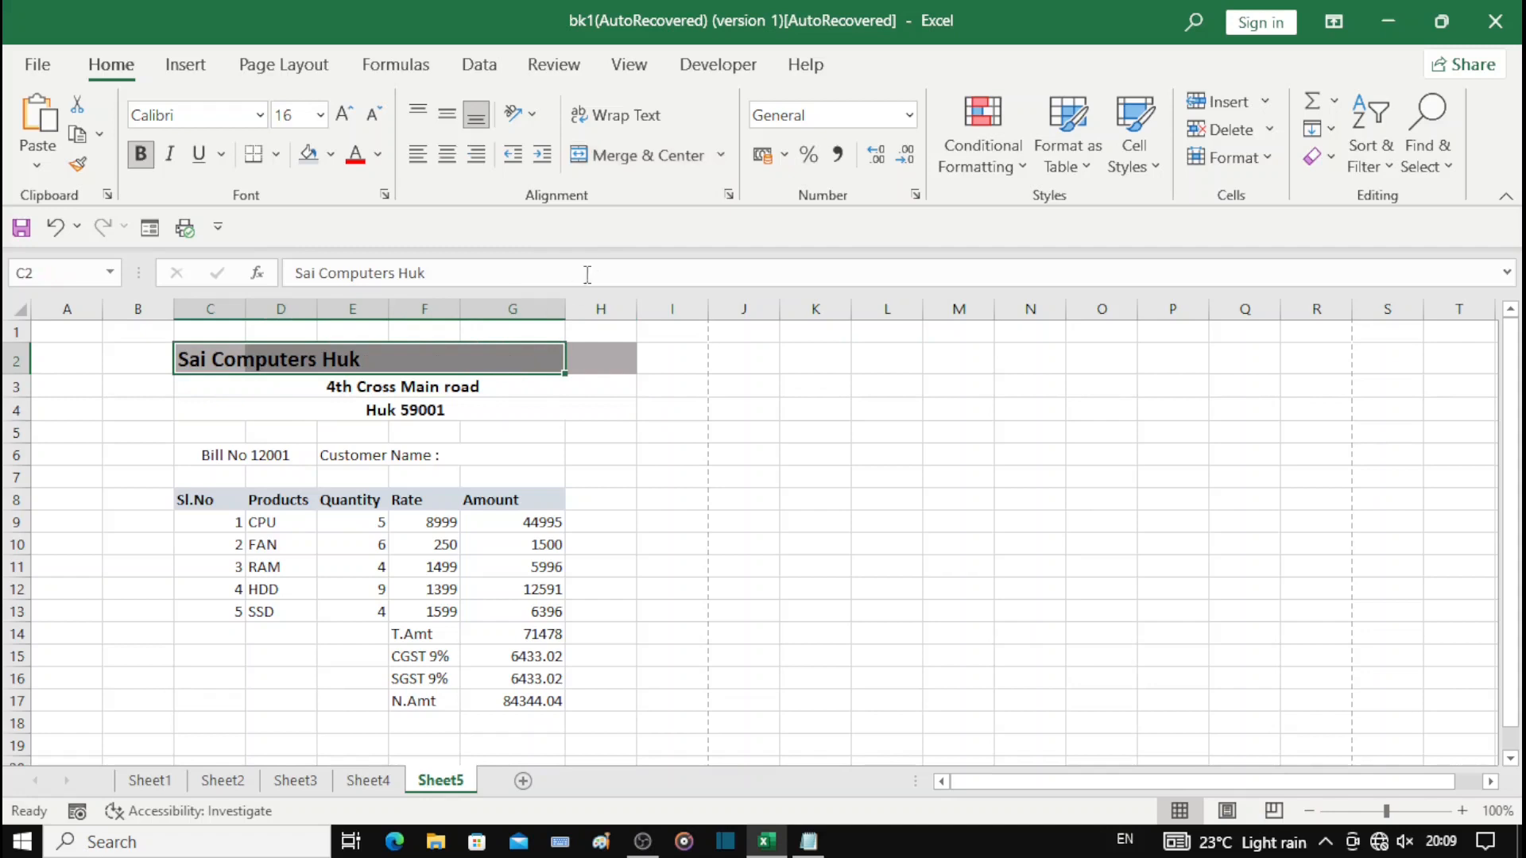
{"action": "left_click", "coordinate": [638, 155]}
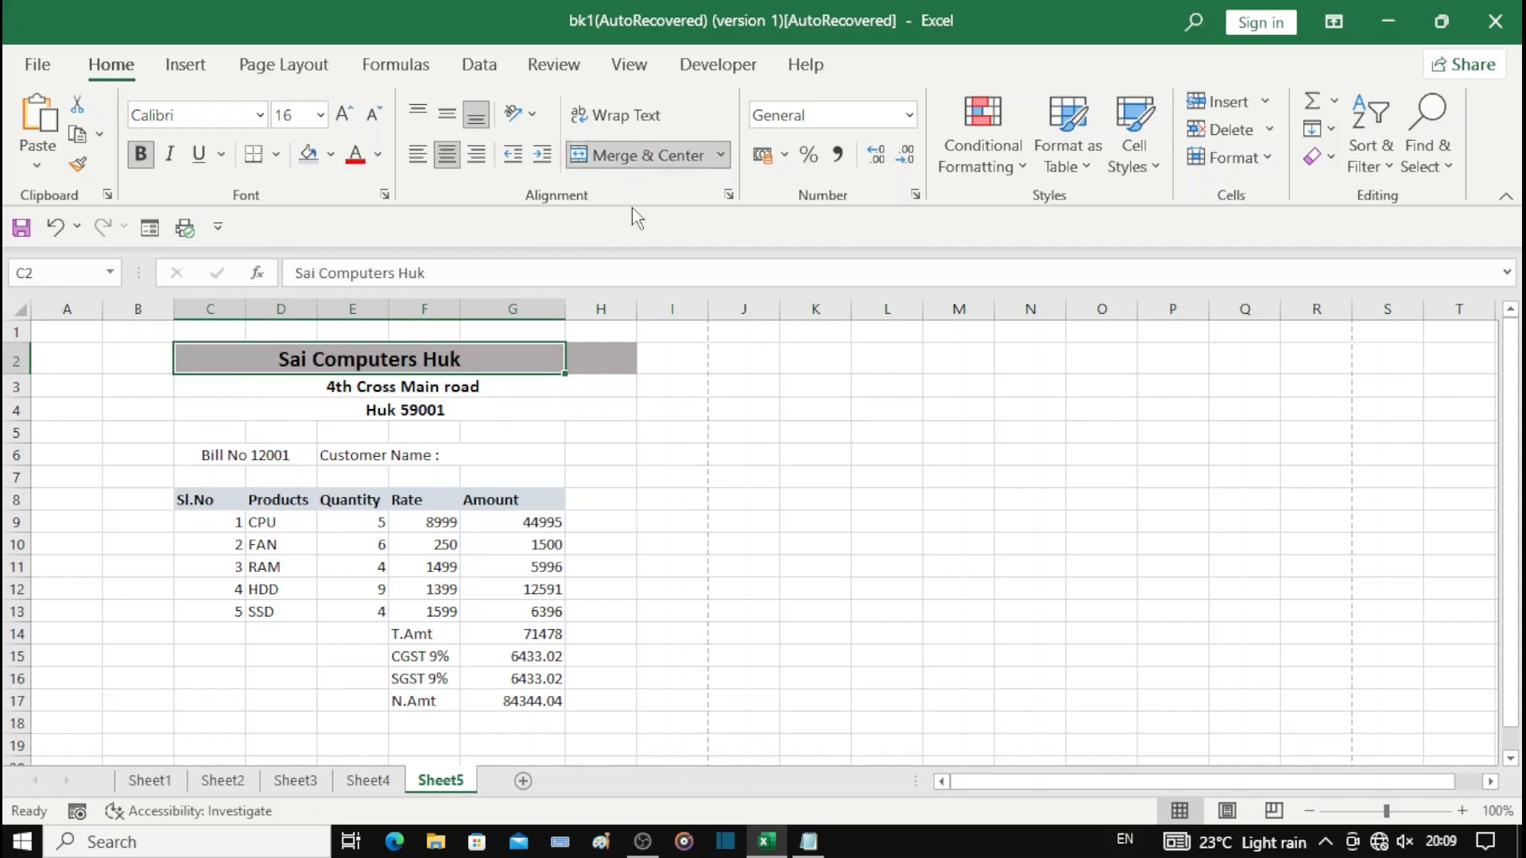
Step: Unmerge the shop's street address line in row 3 and merge and center it across C3:G3
{"action": "left_click", "coordinate": [230, 389]}
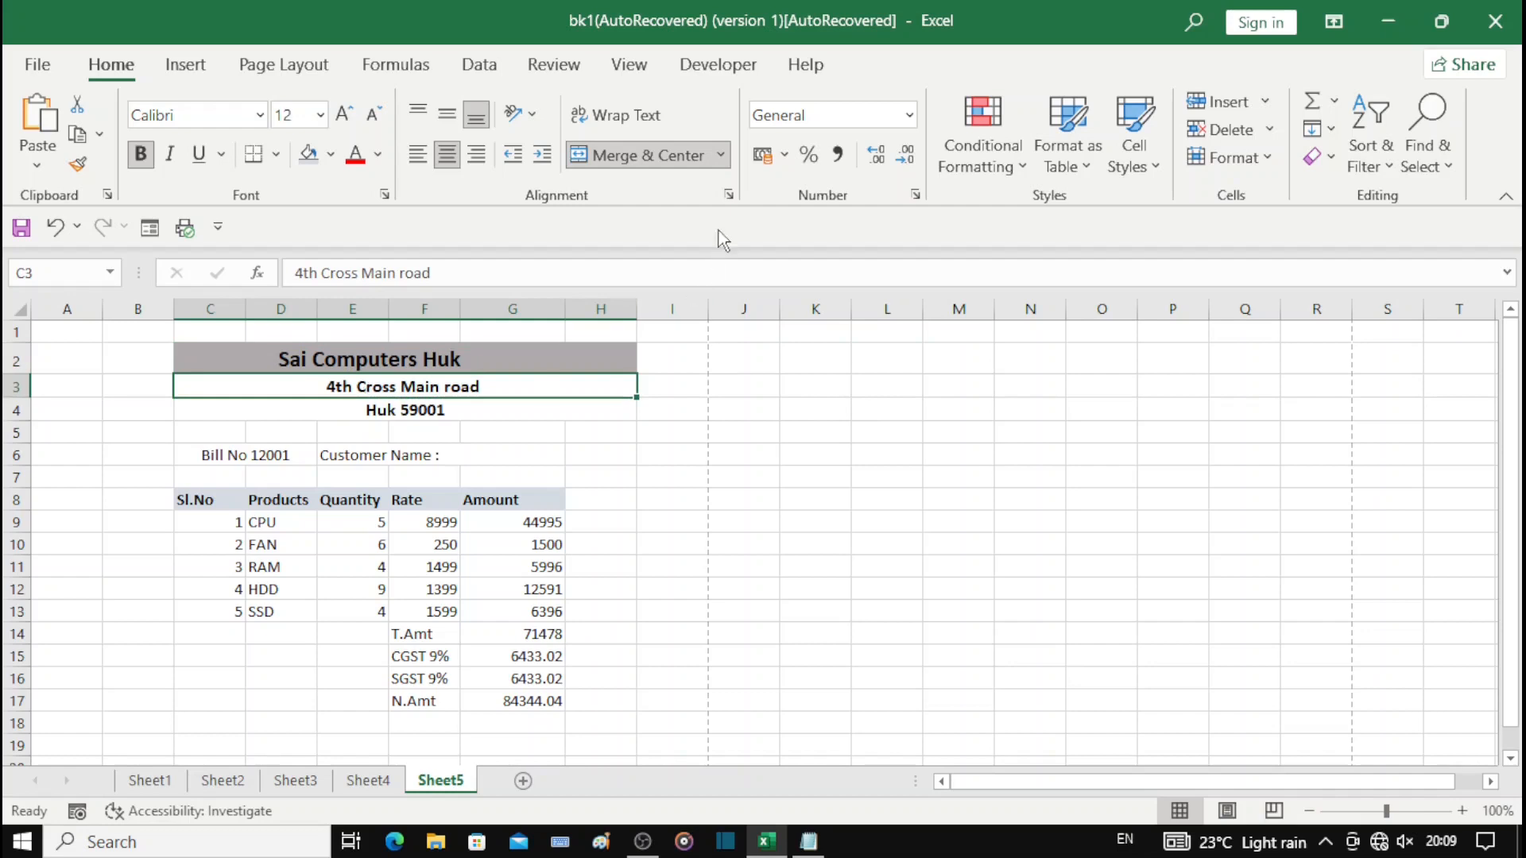
{"action": "left_click", "coordinate": [664, 155]}
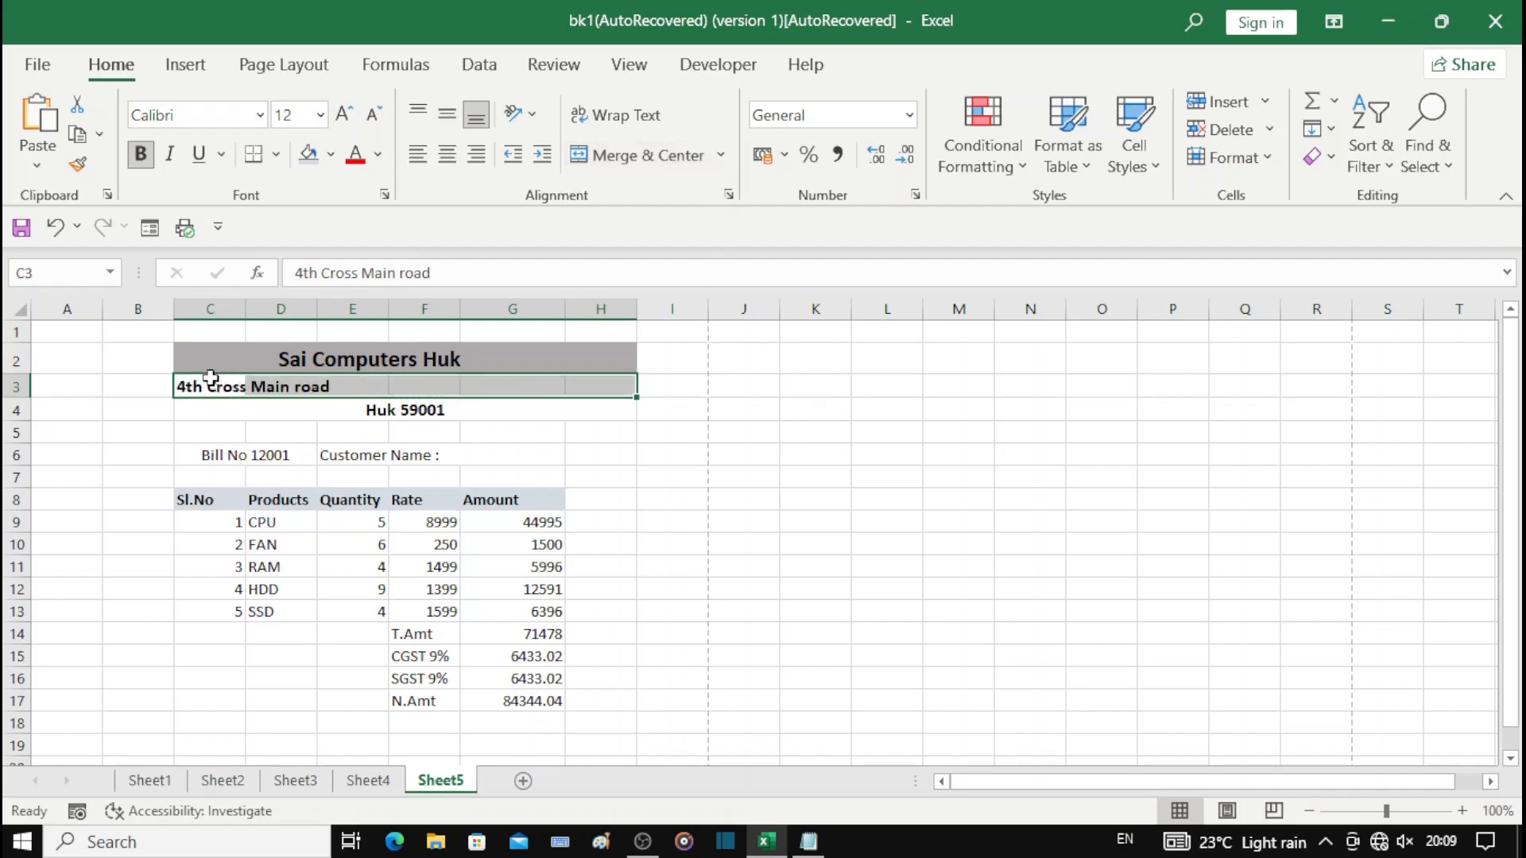
{"action": "left_click_drag", "start_coordinate": [212, 385], "coordinate": [495, 395]}
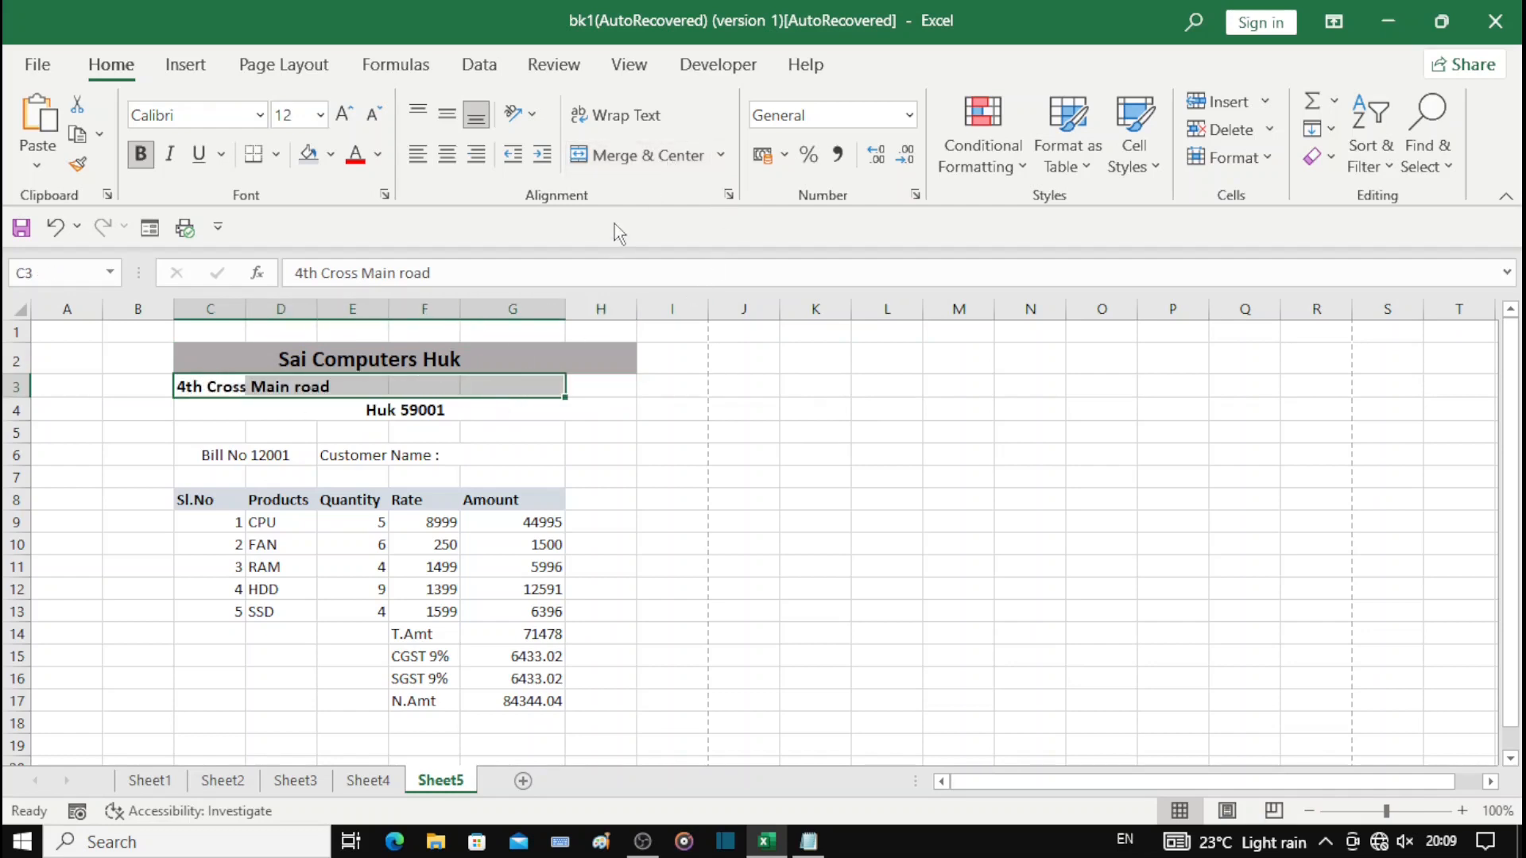
{"action": "left_click", "coordinate": [529, 410]}
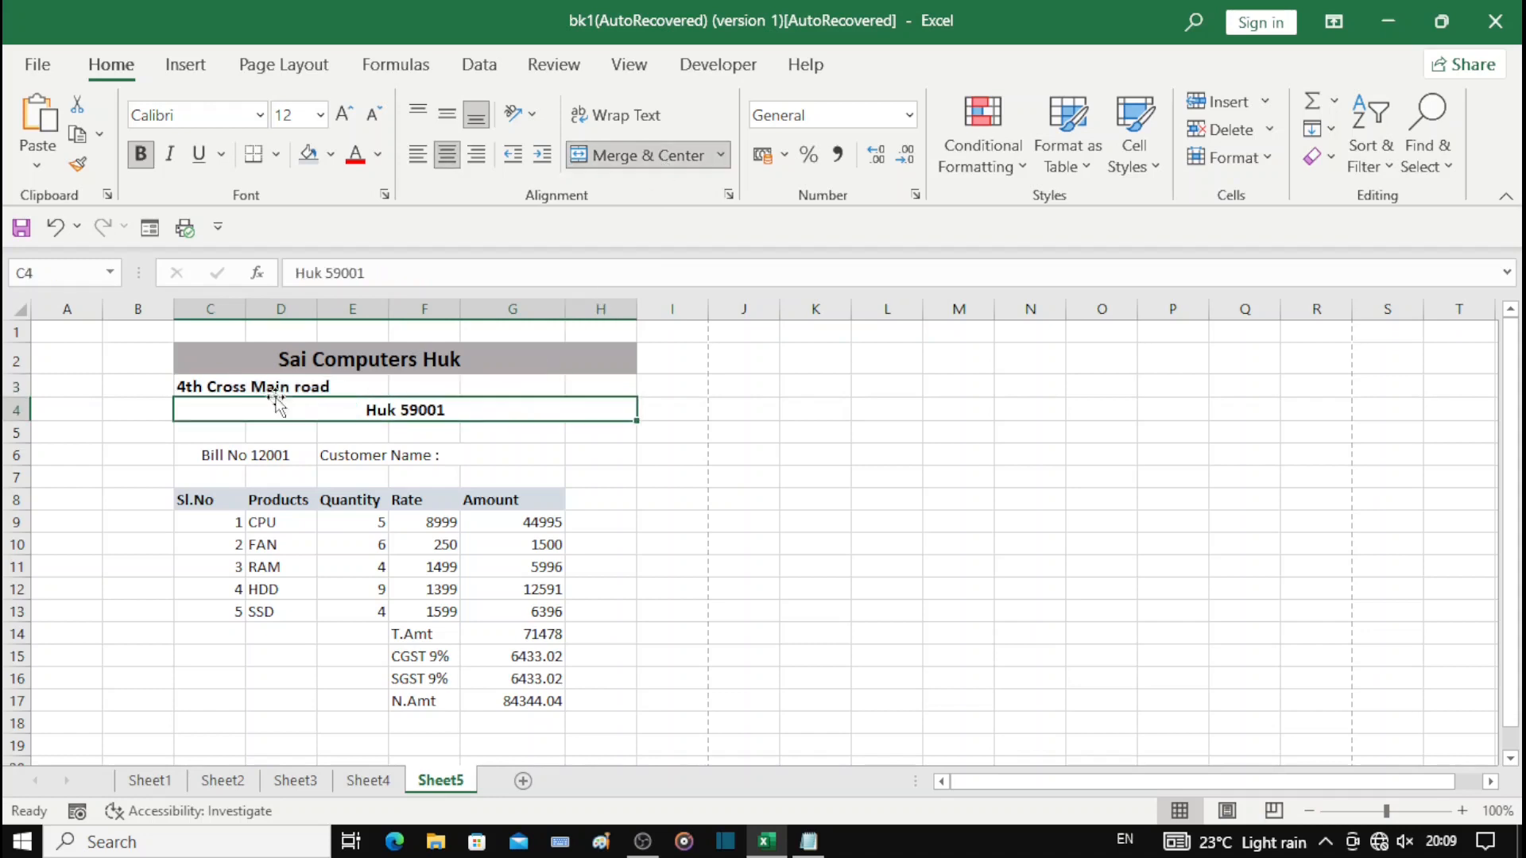
{"action": "left_click_drag", "start_coordinate": [212, 387], "coordinate": [498, 394]}
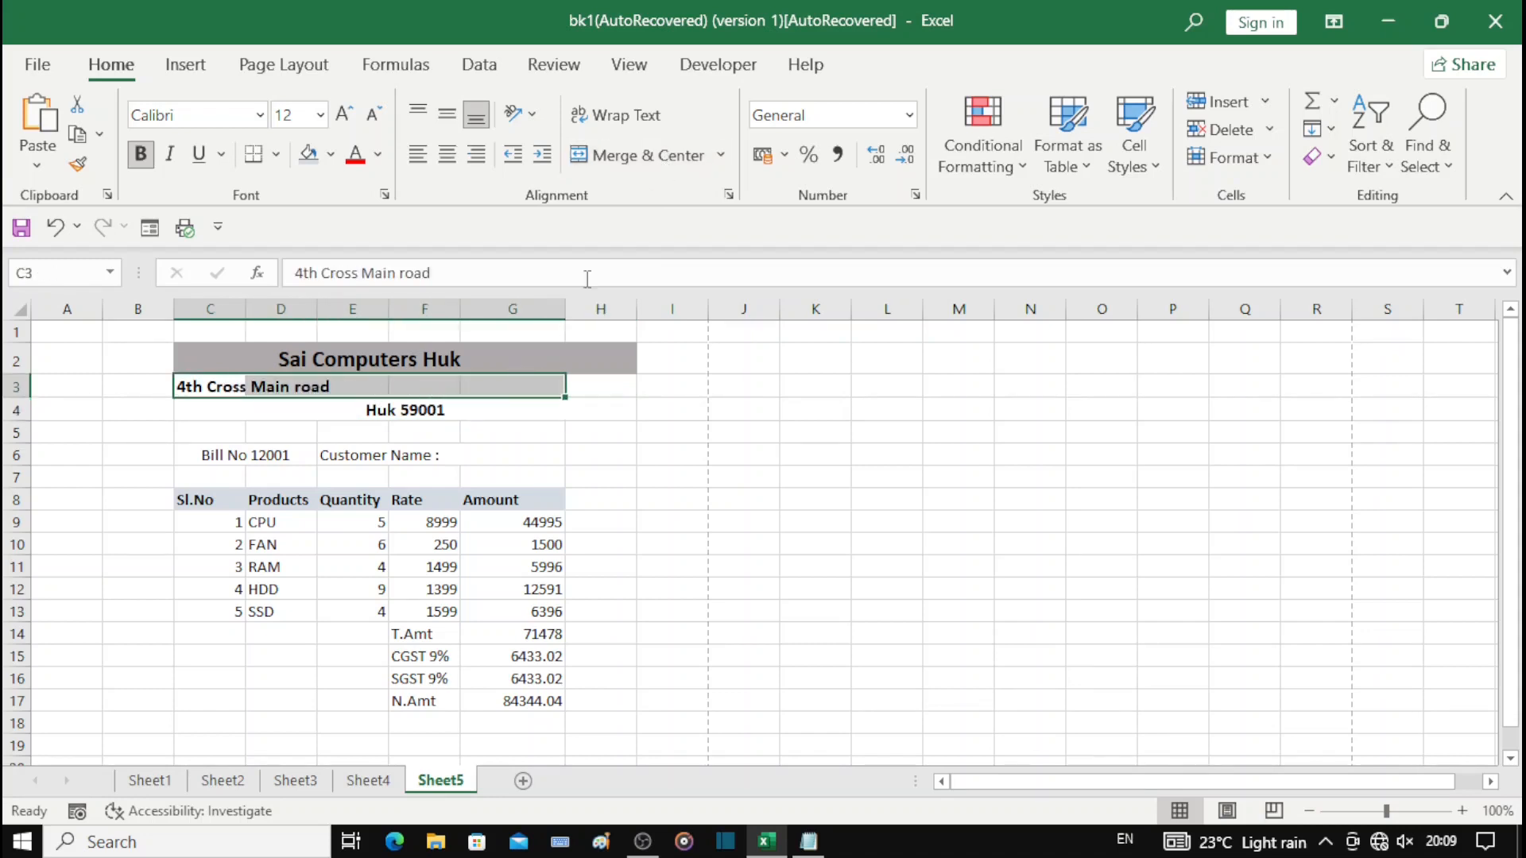
{"action": "left_click", "coordinate": [620, 156]}
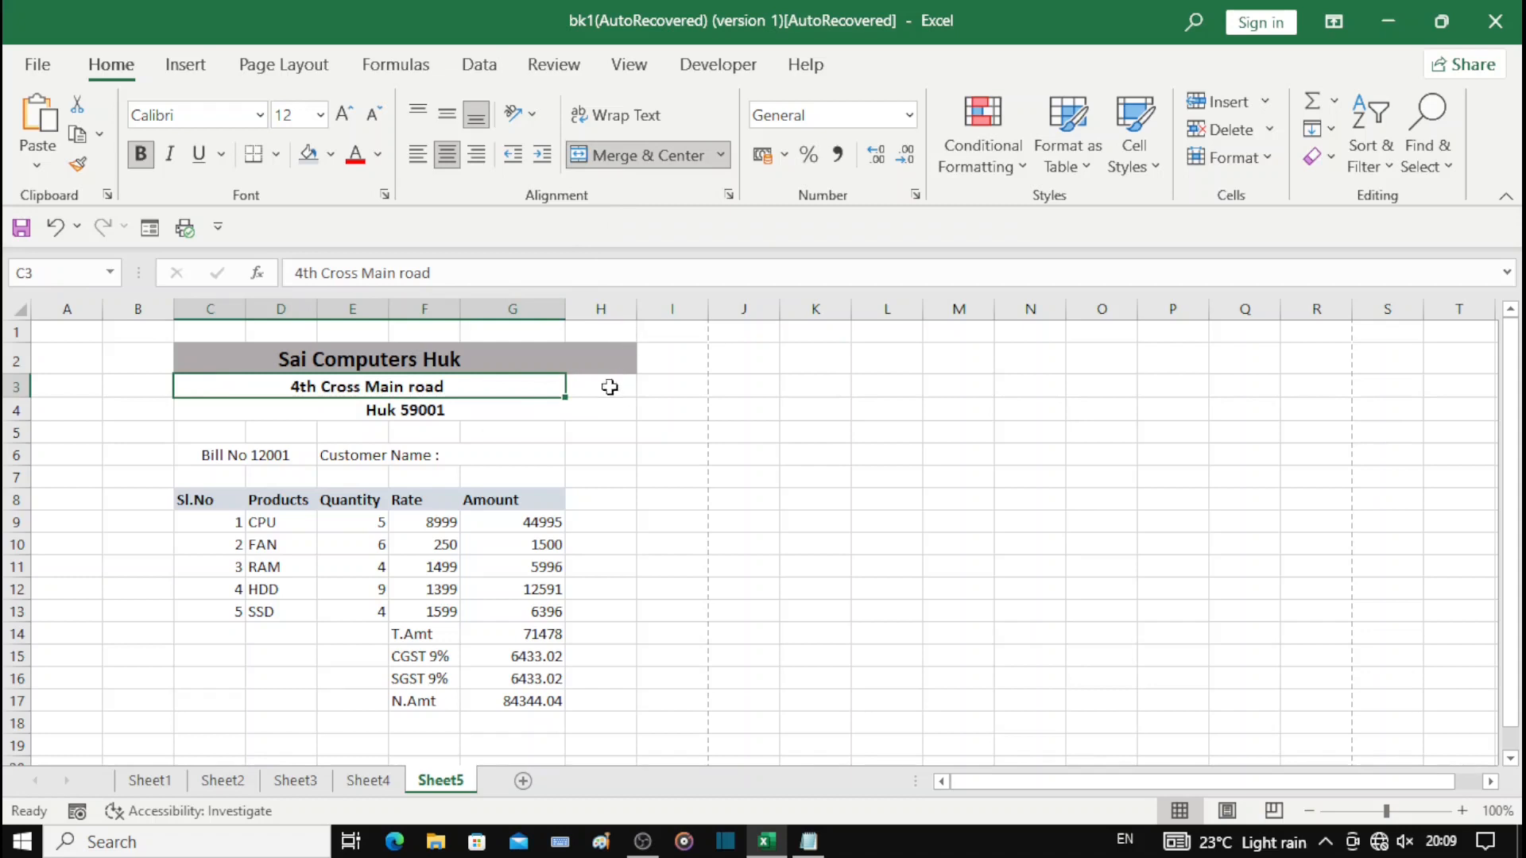
Step: Unmerge the shop's city and postal code line in row 4 and merge and center it across C4:G4
{"action": "left_click", "coordinate": [259, 413]}
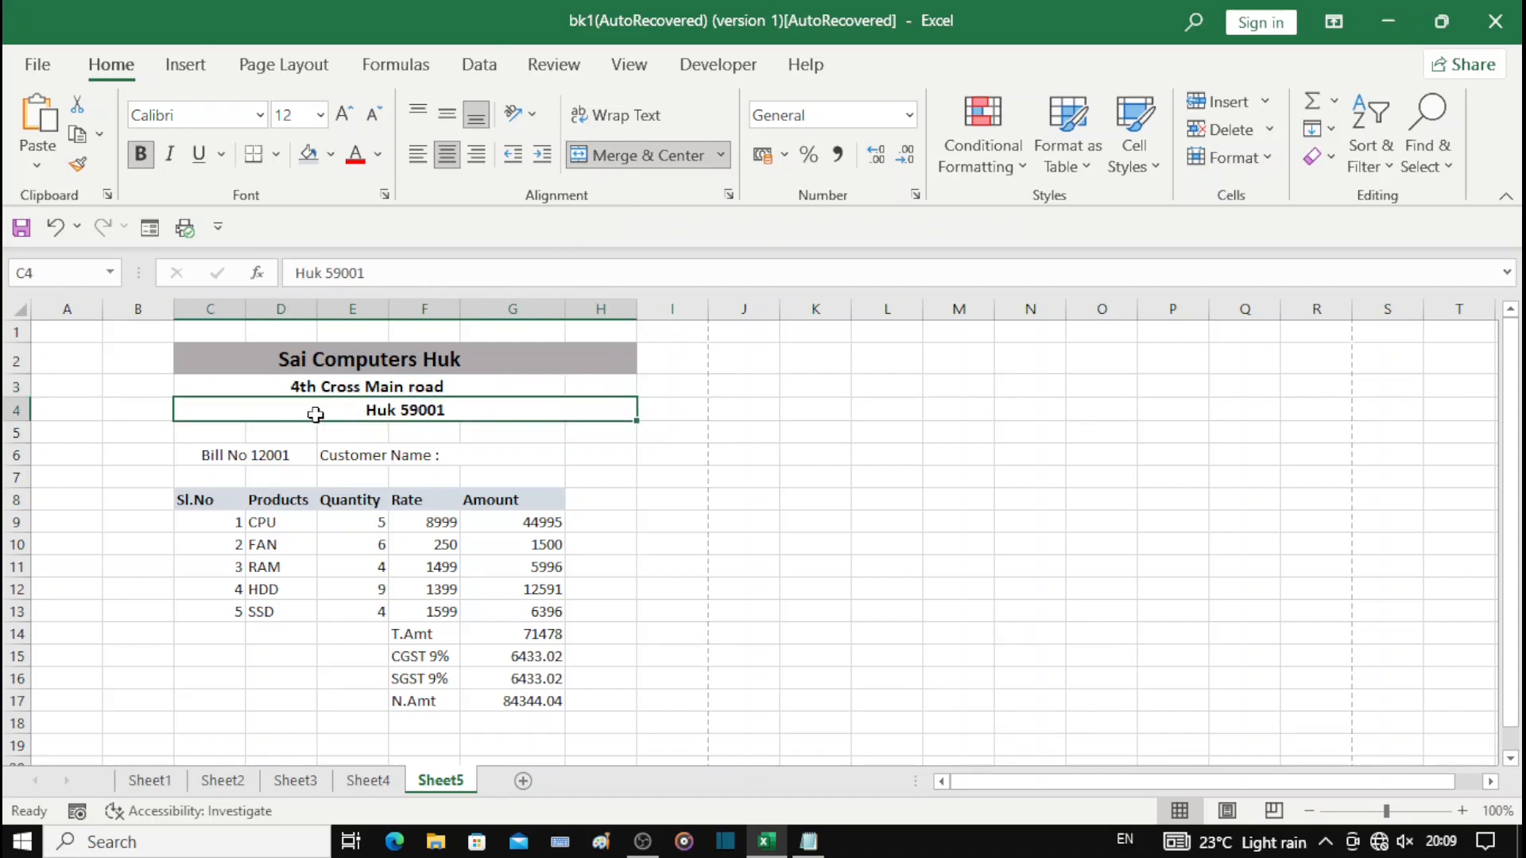
{"action": "left_click", "coordinate": [685, 156]}
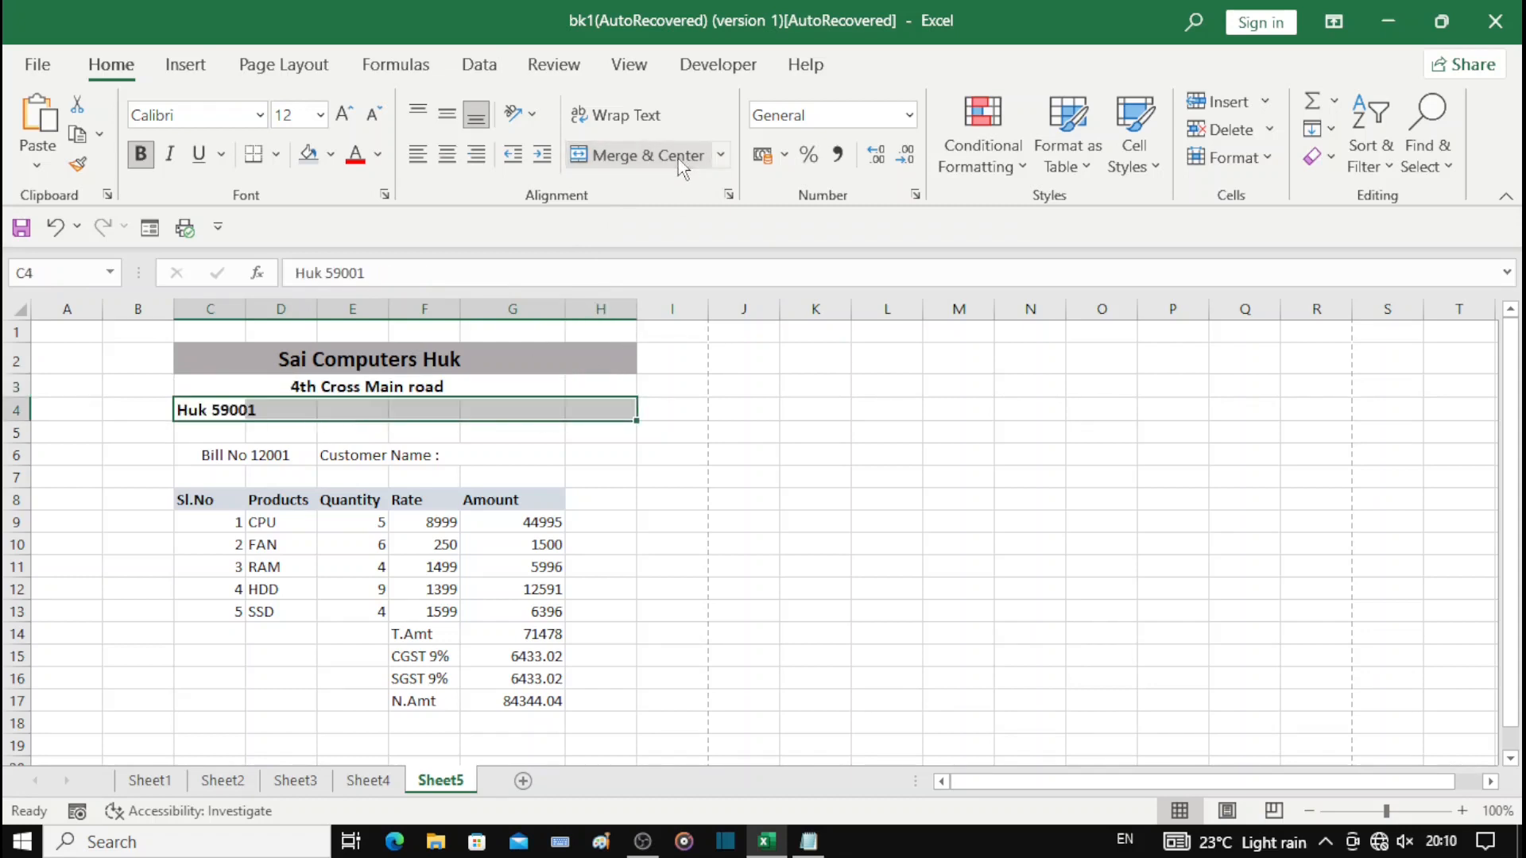
{"action": "left_click_drag", "start_coordinate": [220, 410], "coordinate": [488, 415]}
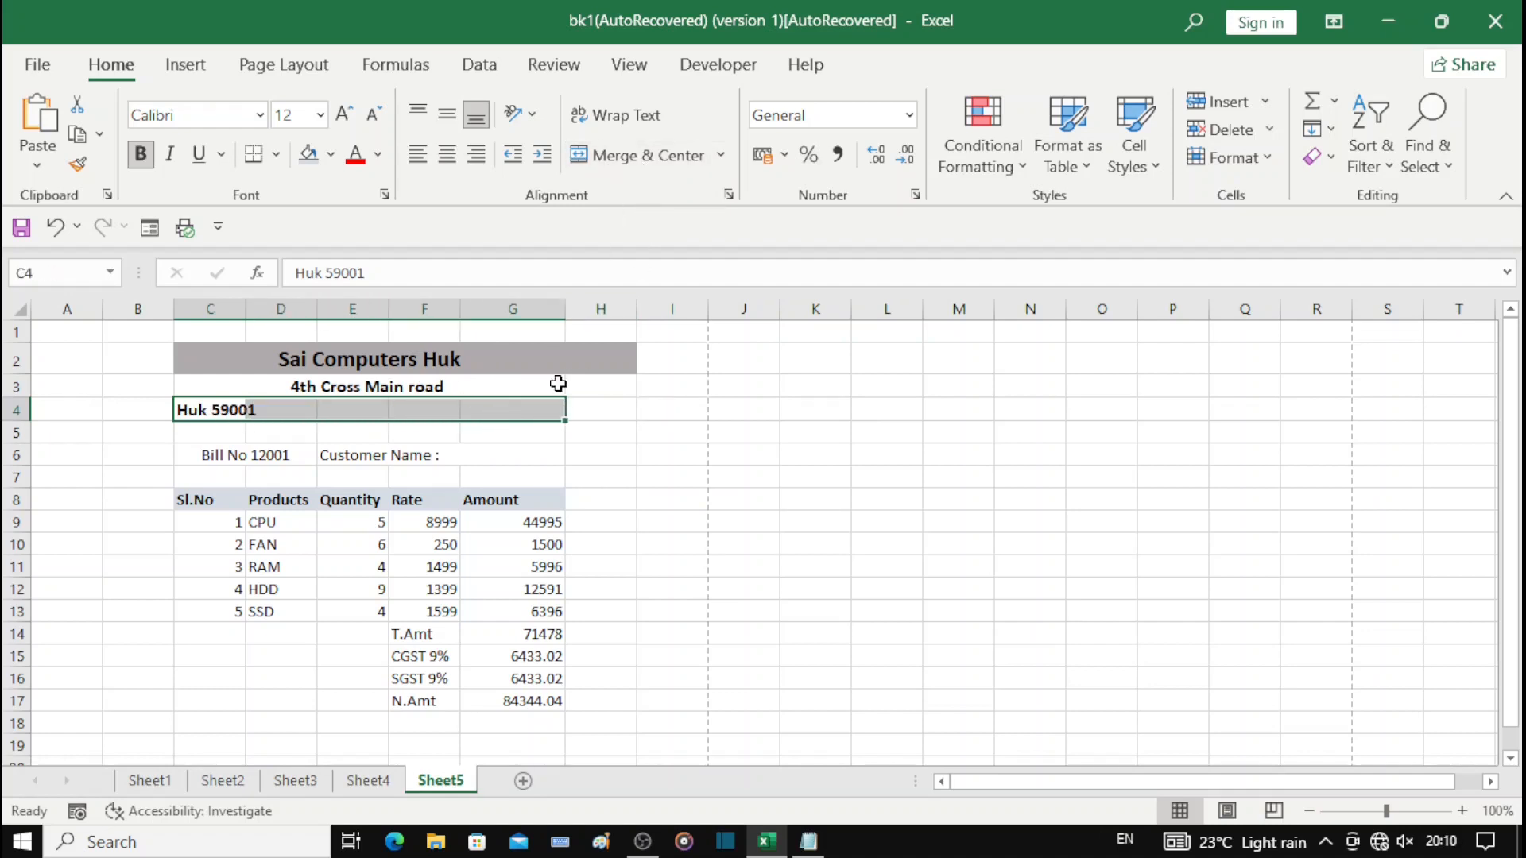
{"action": "left_click_drag", "start_coordinate": [194, 407], "coordinate": [528, 418]}
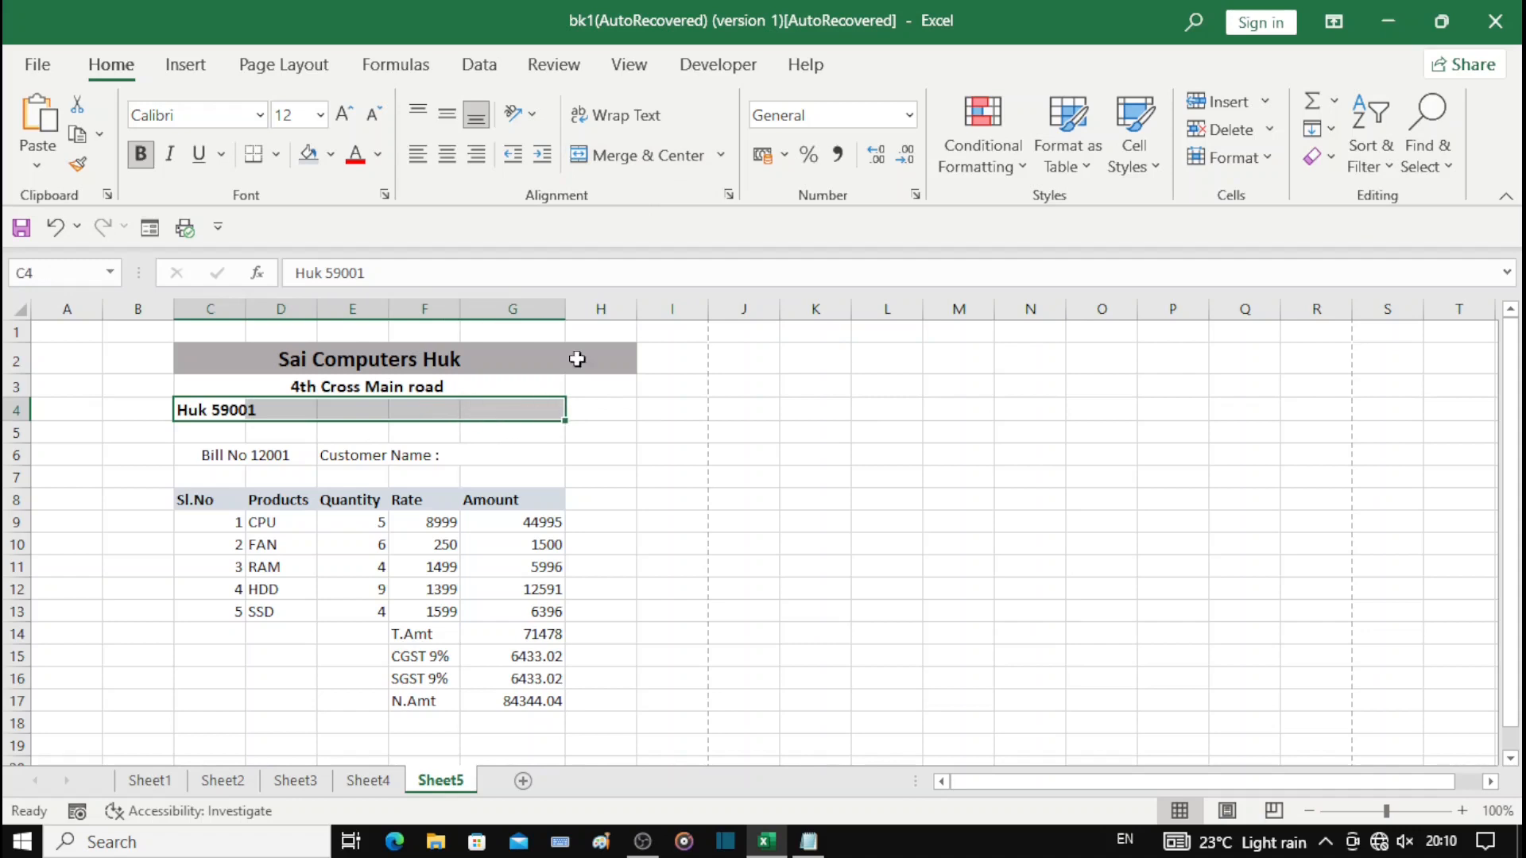
{"action": "left_click", "coordinate": [643, 157]}
Step: Remove the leftover gray fill from cell H2 beside the shop title
{"action": "left_click", "coordinate": [605, 357]}
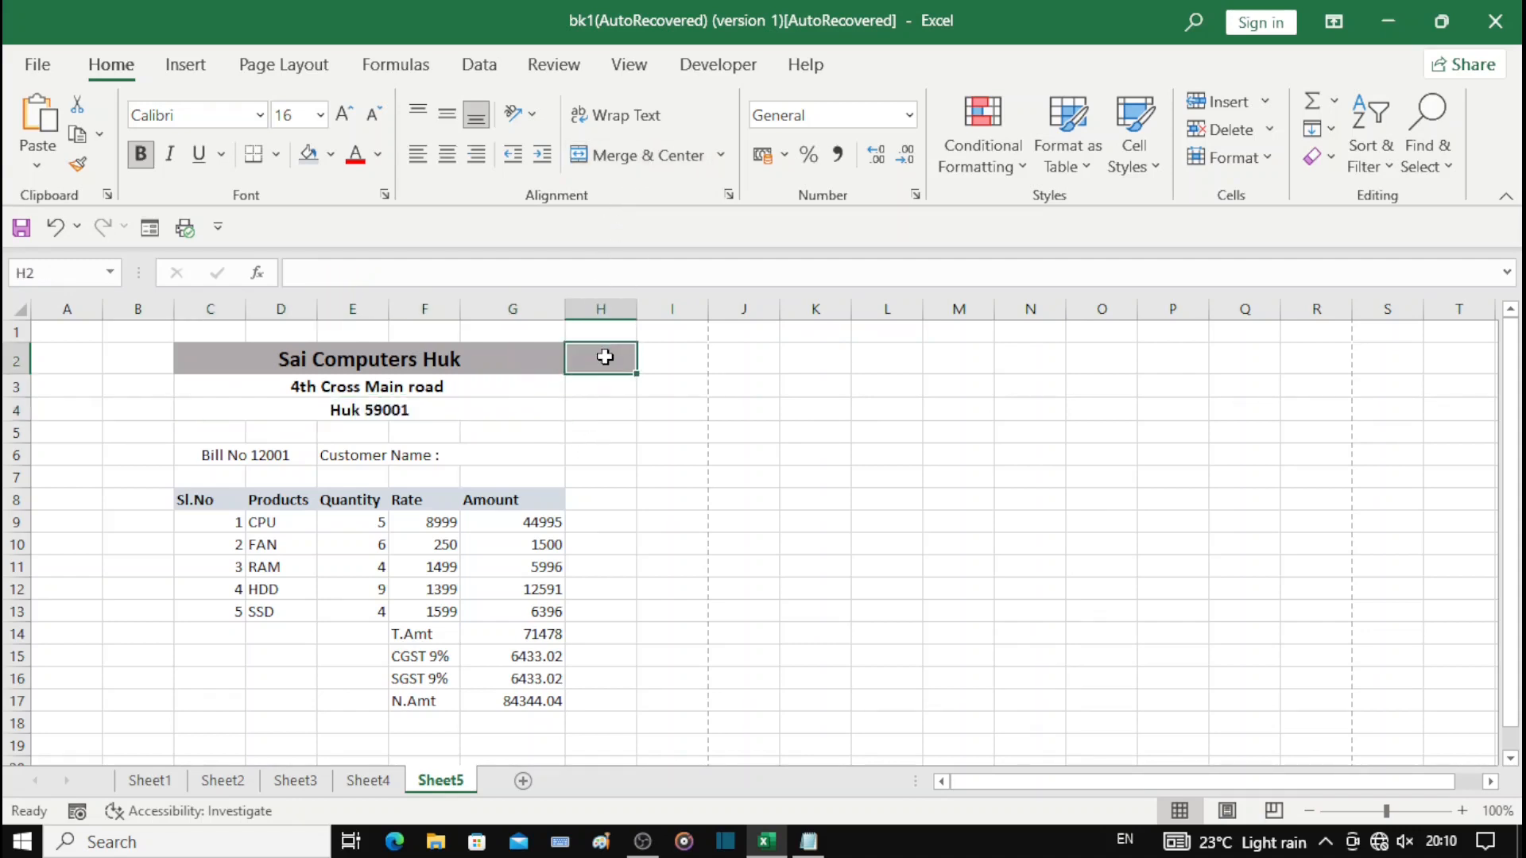
{"action": "left_click", "coordinate": [330, 155]}
{"action": "left_click", "coordinate": [356, 496]}
{"action": "left_click", "coordinate": [623, 436]}
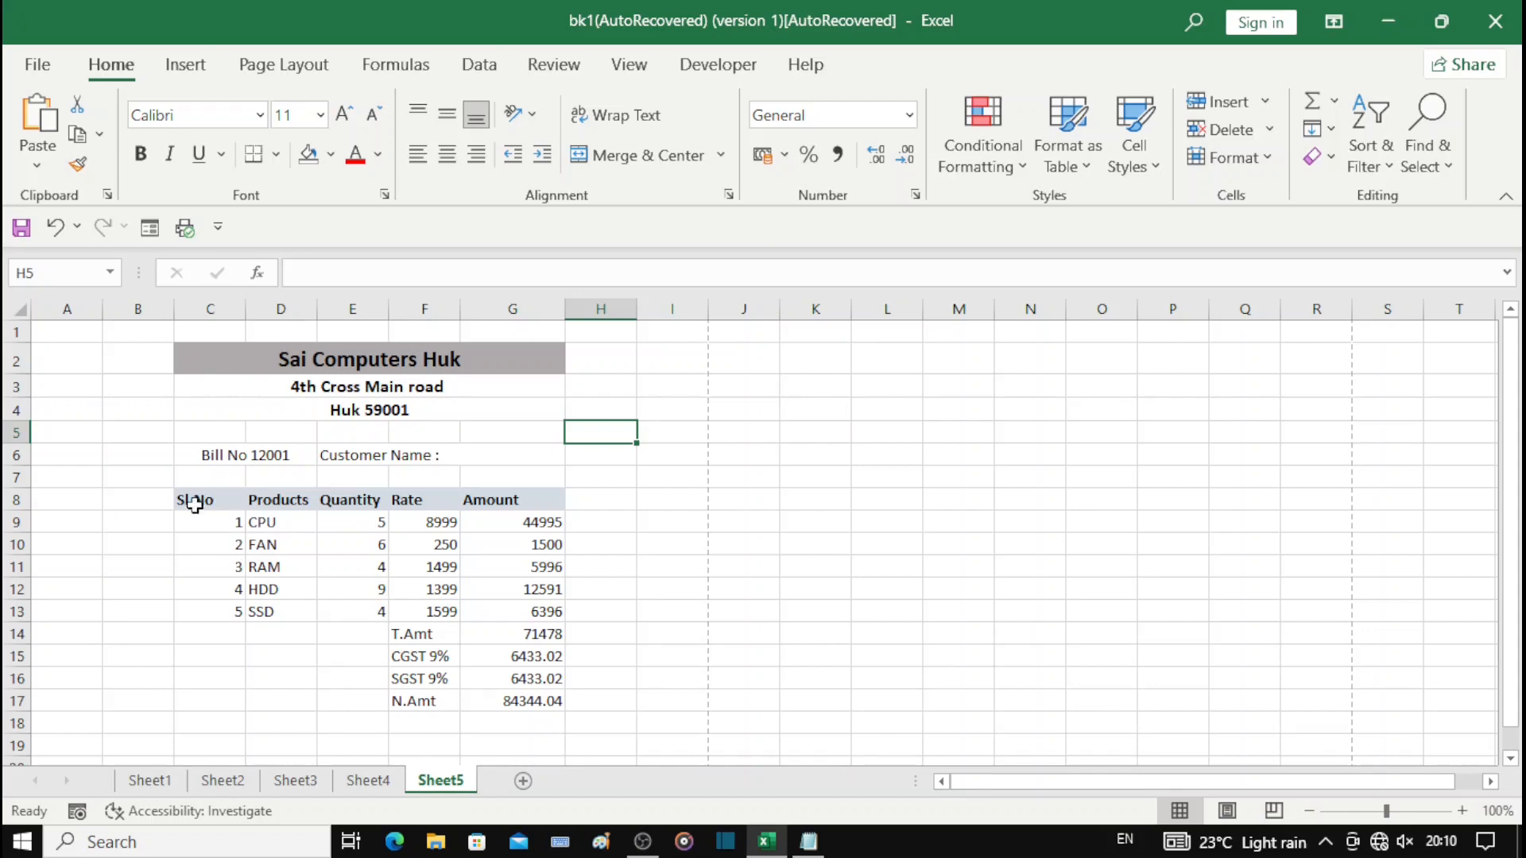
Step: Apply all borders to the product table in C8:G13, including its header row
{"action": "left_click_drag", "start_coordinate": [198, 501], "coordinate": [527, 610]}
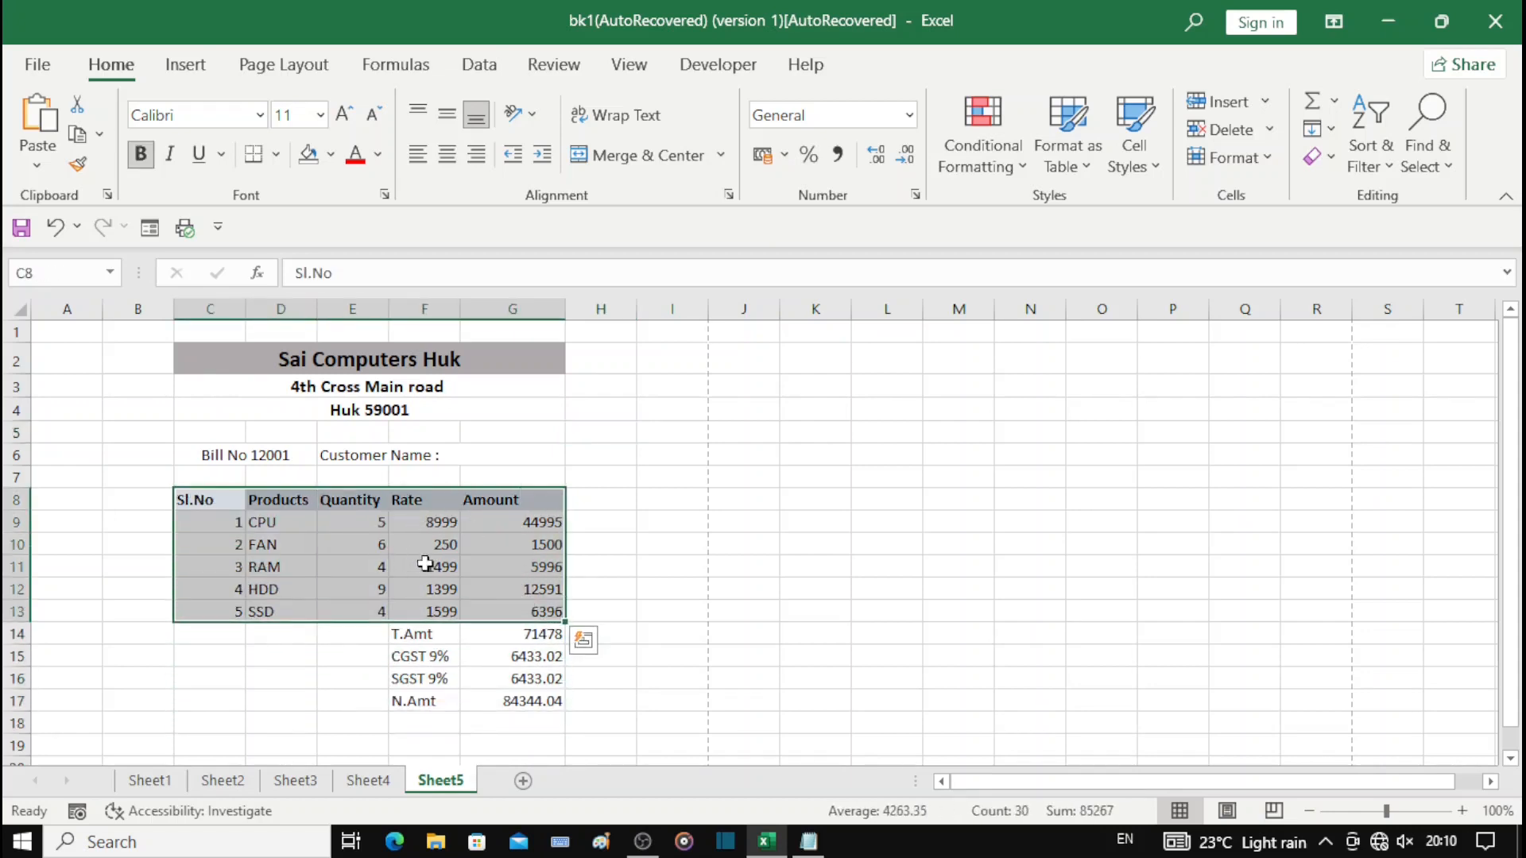
{"action": "left_click", "coordinate": [278, 157]}
{"action": "left_click", "coordinate": [313, 397]}
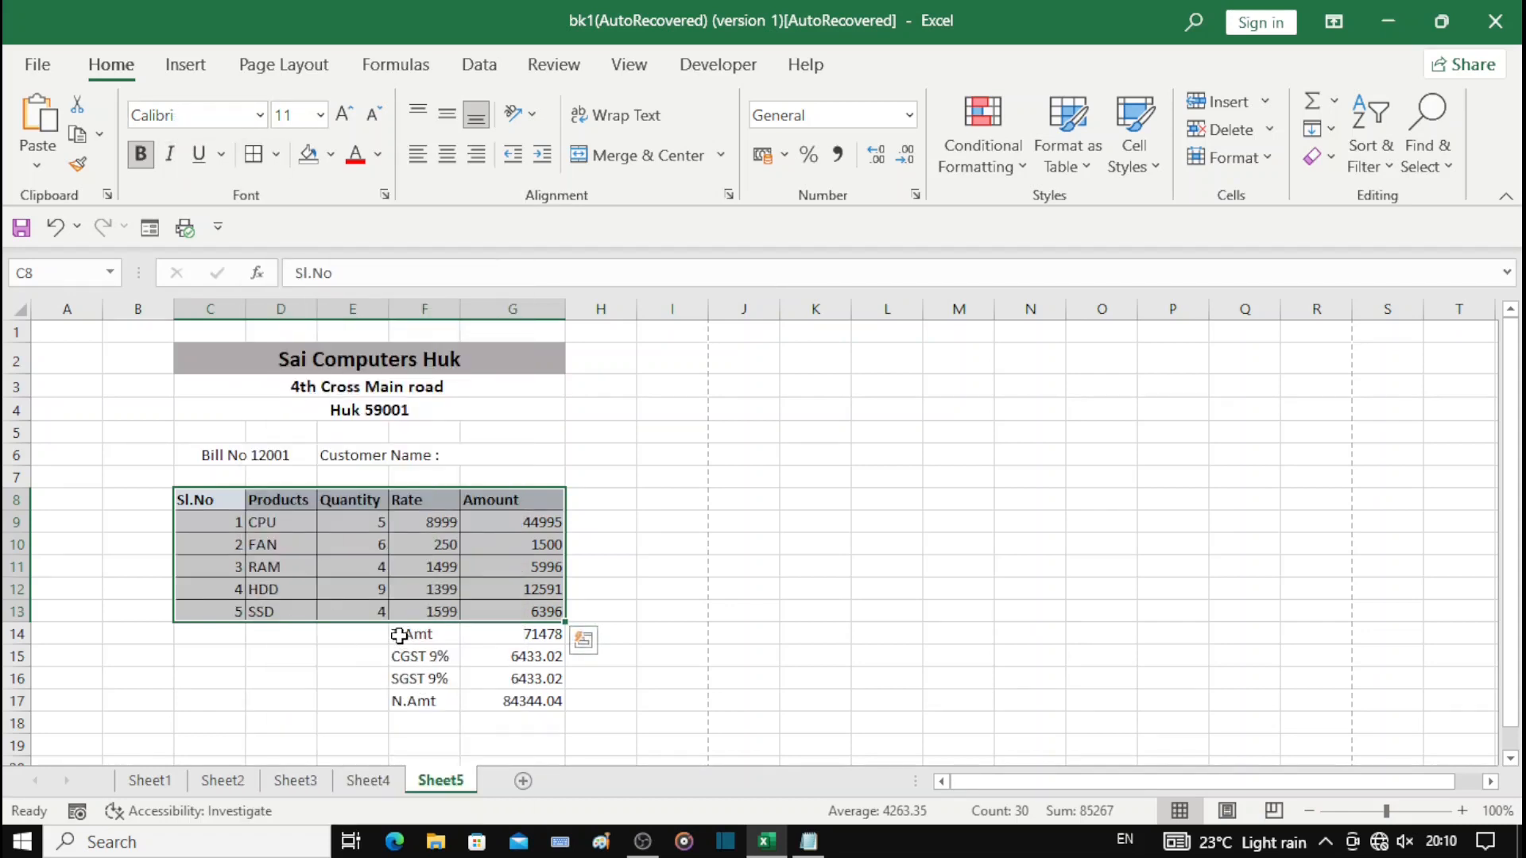
Step: Apply all borders to the total, tax and net amount rows in F14:G17
{"action": "left_click_drag", "start_coordinate": [399, 636], "coordinate": [512, 697]}
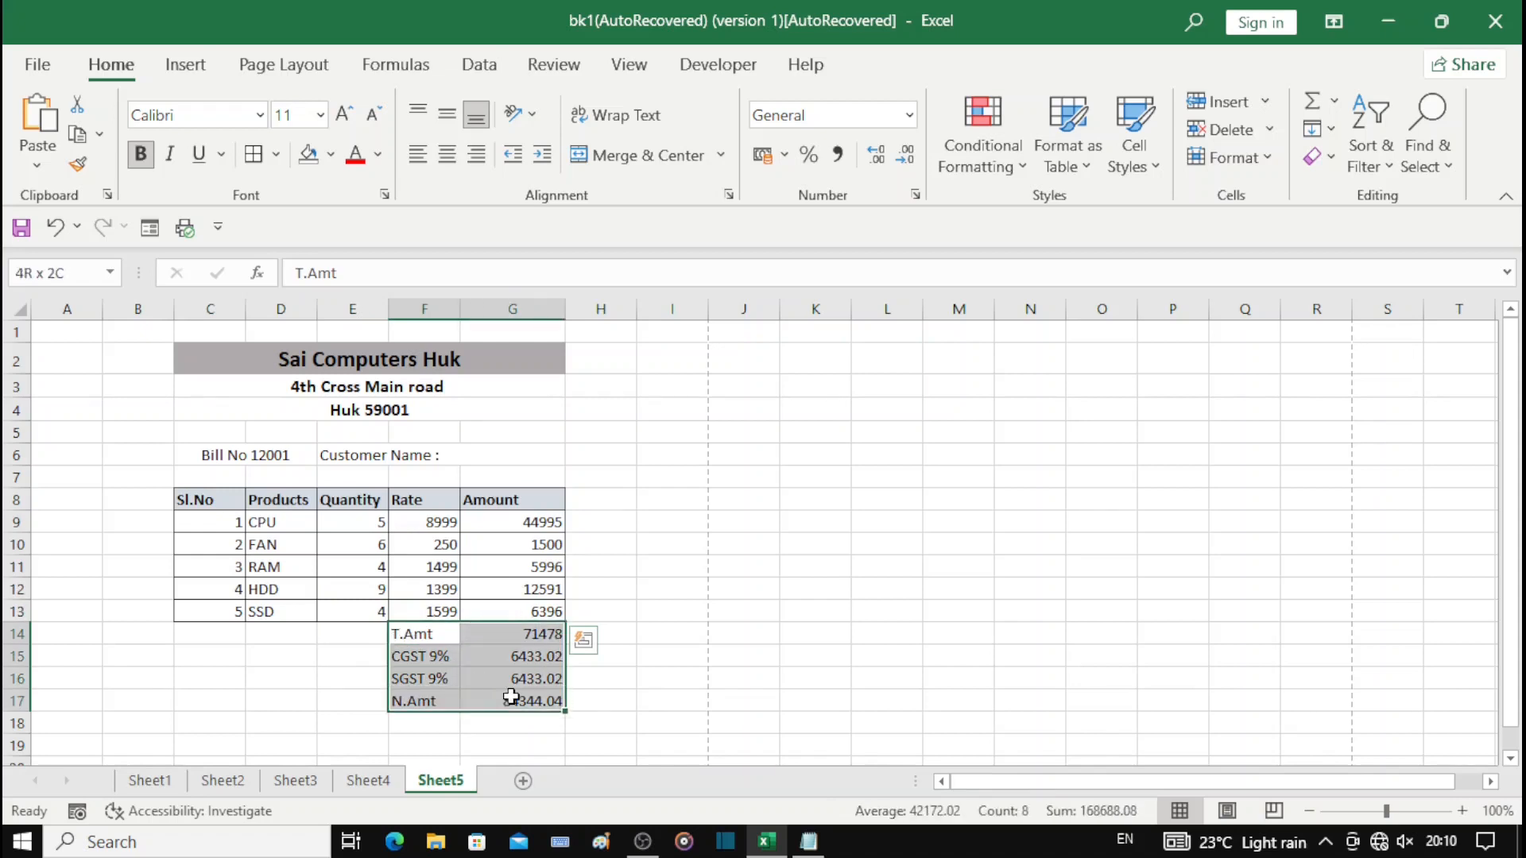
{"action": "left_click", "coordinate": [276, 155]}
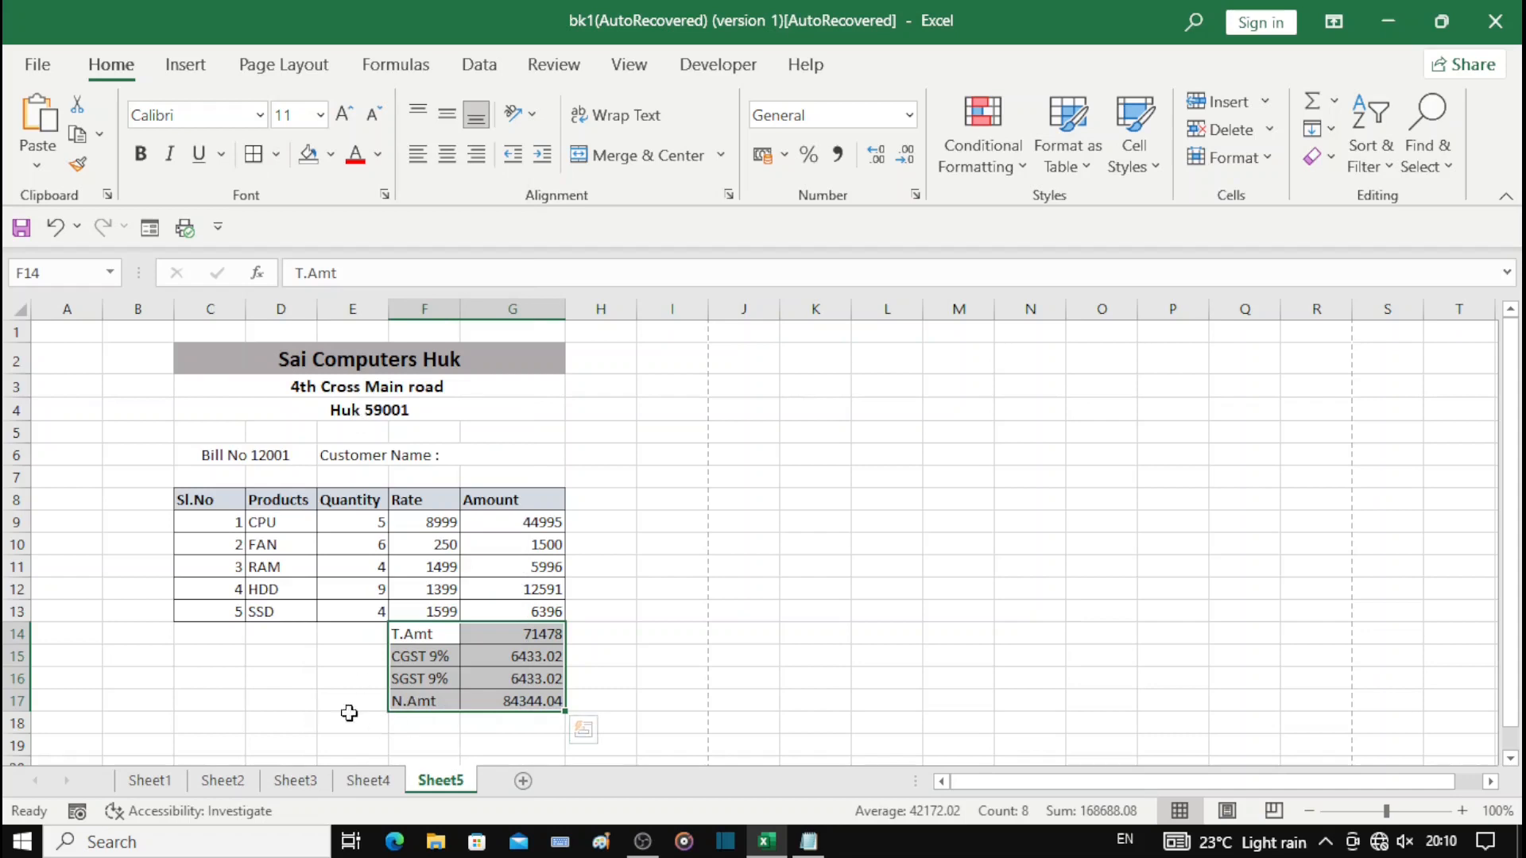
{"action": "left_click", "coordinate": [326, 700]}
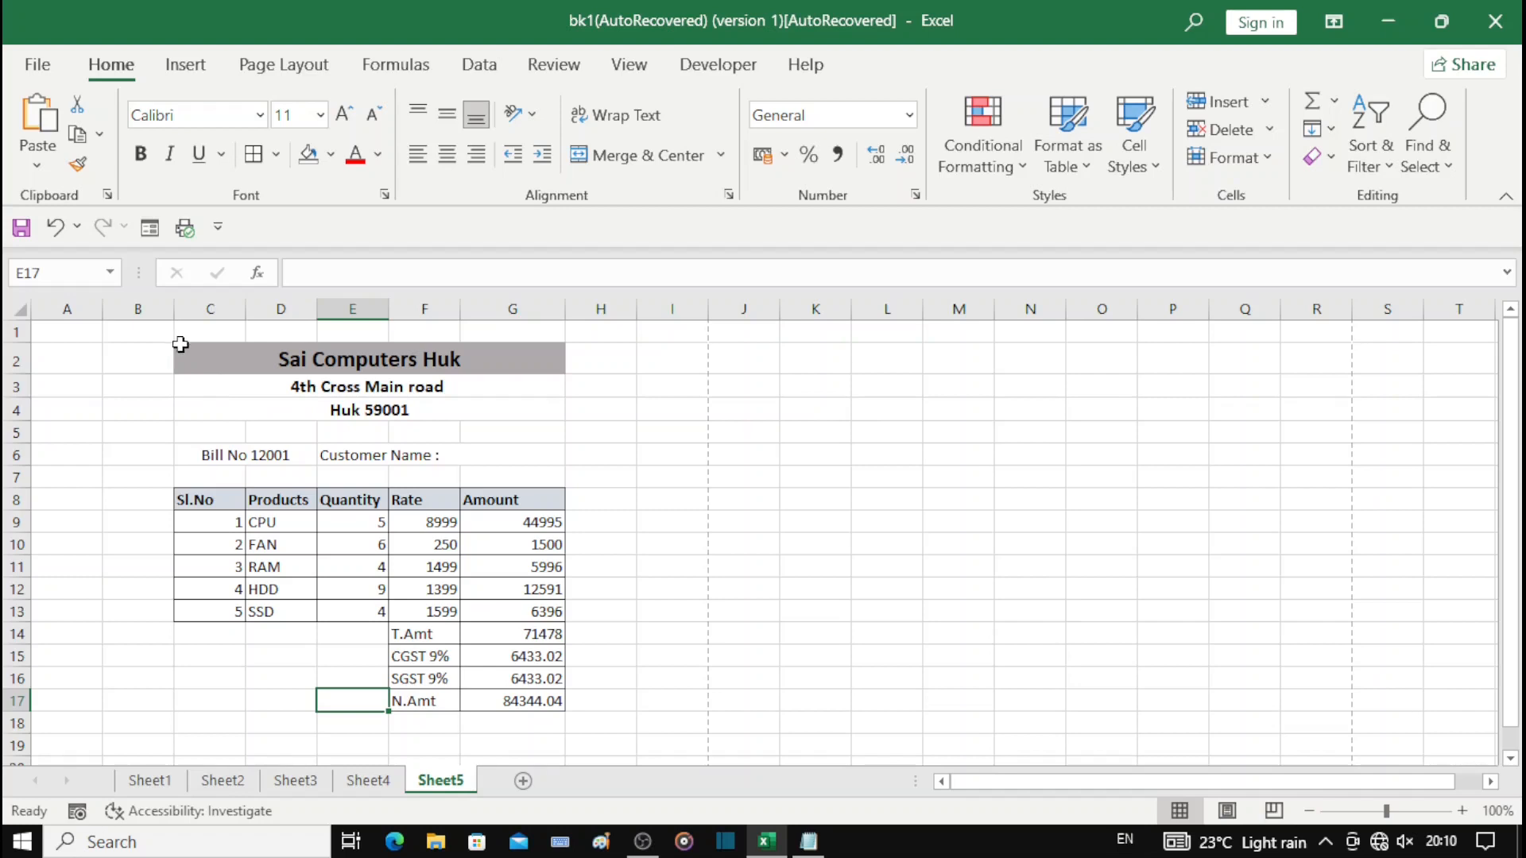
Step: Select the whole bill from C1 to G17 and open the print preview to check its layout on the A4 page
{"action": "key", "text": "ctrl+a"}
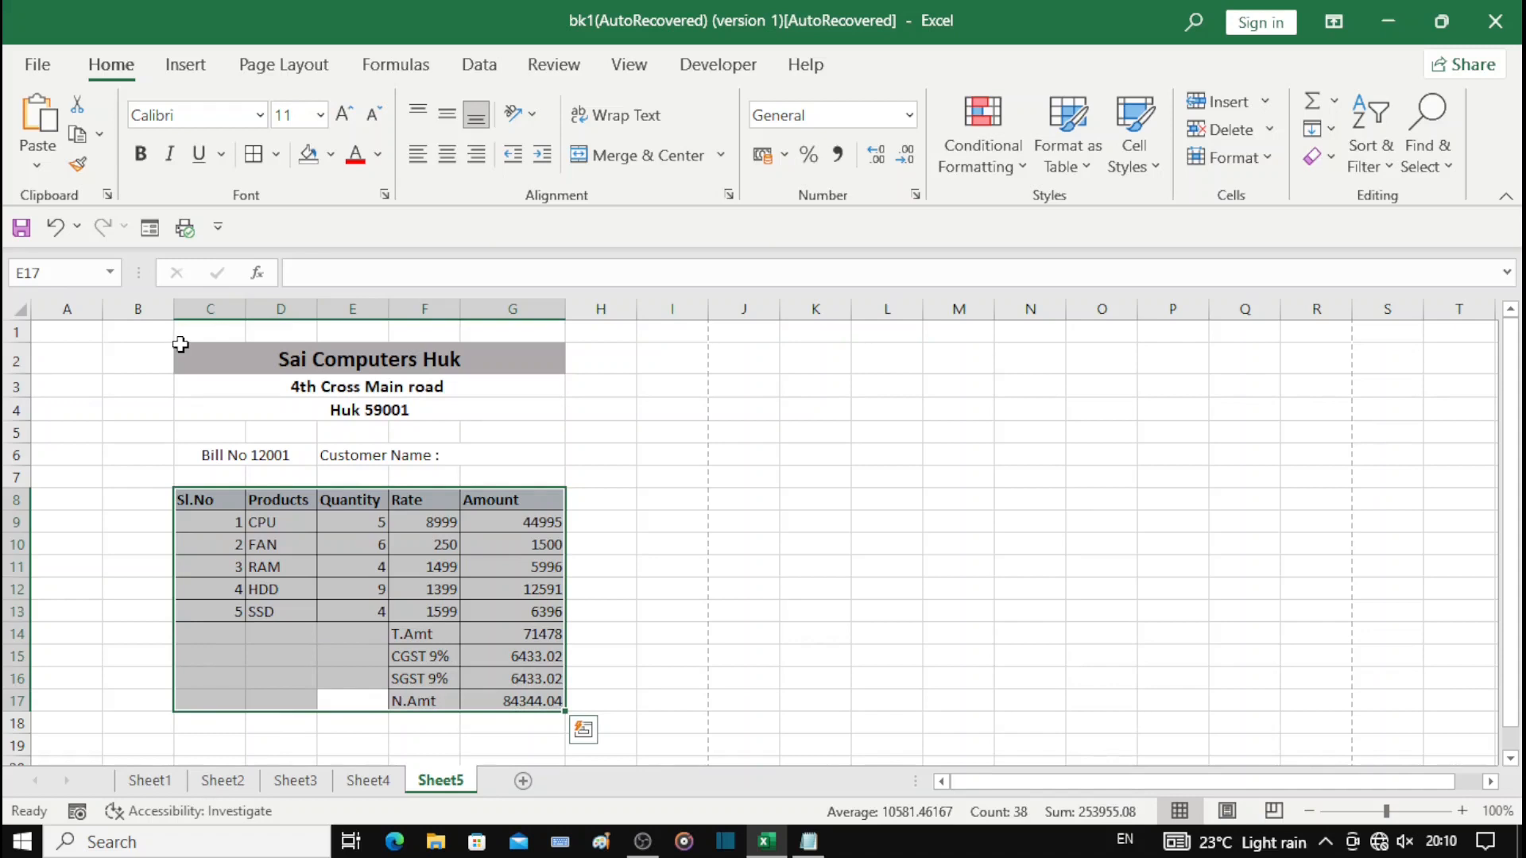
{"action": "left_click_drag", "start_coordinate": [151, 371], "coordinate": [425, 707]}
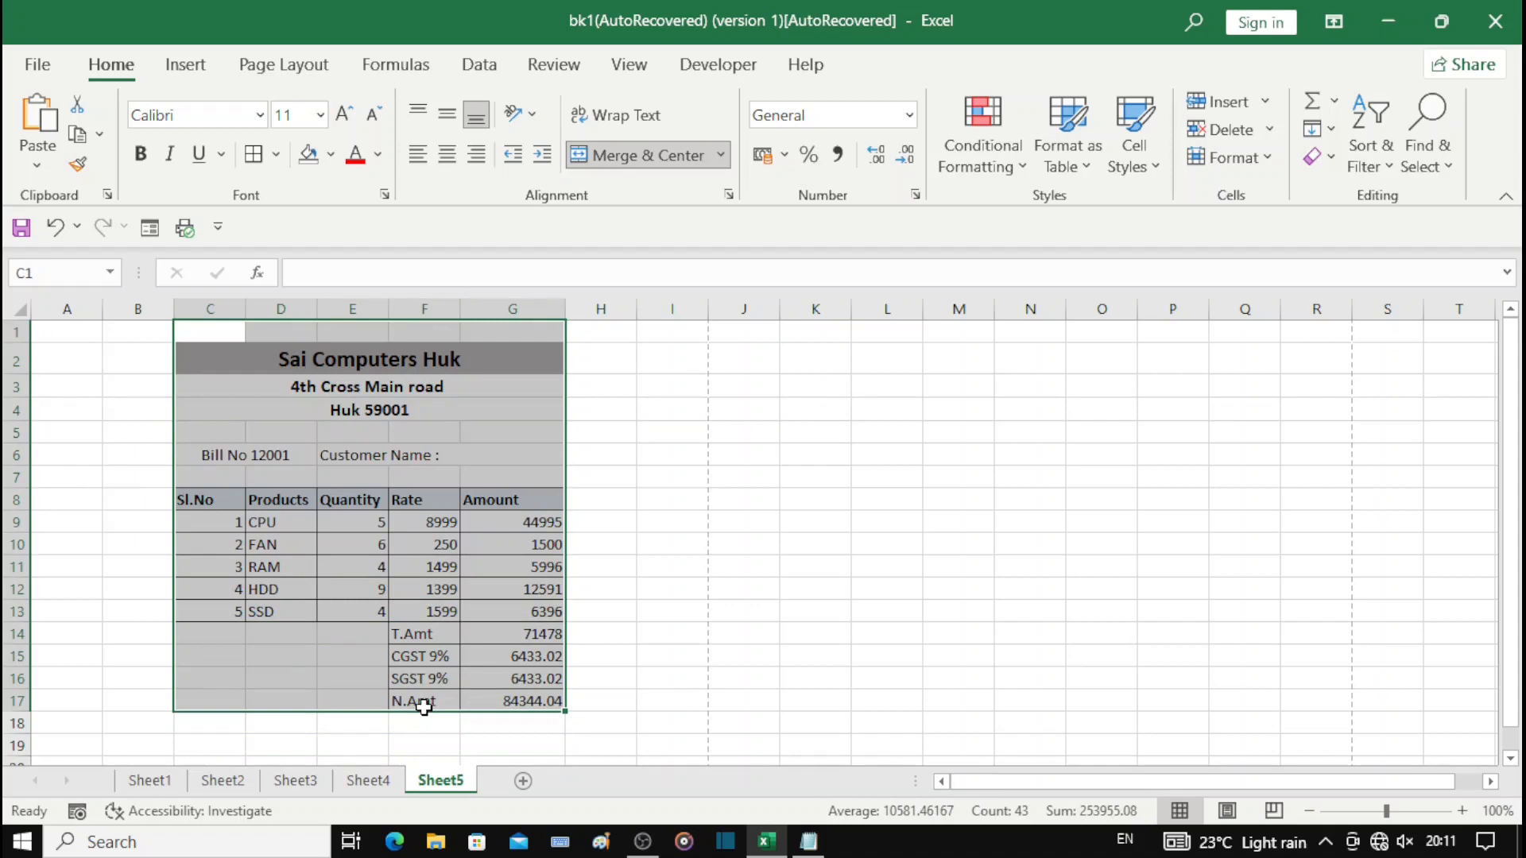
{"action": "key", "text": "ctrl+p"}
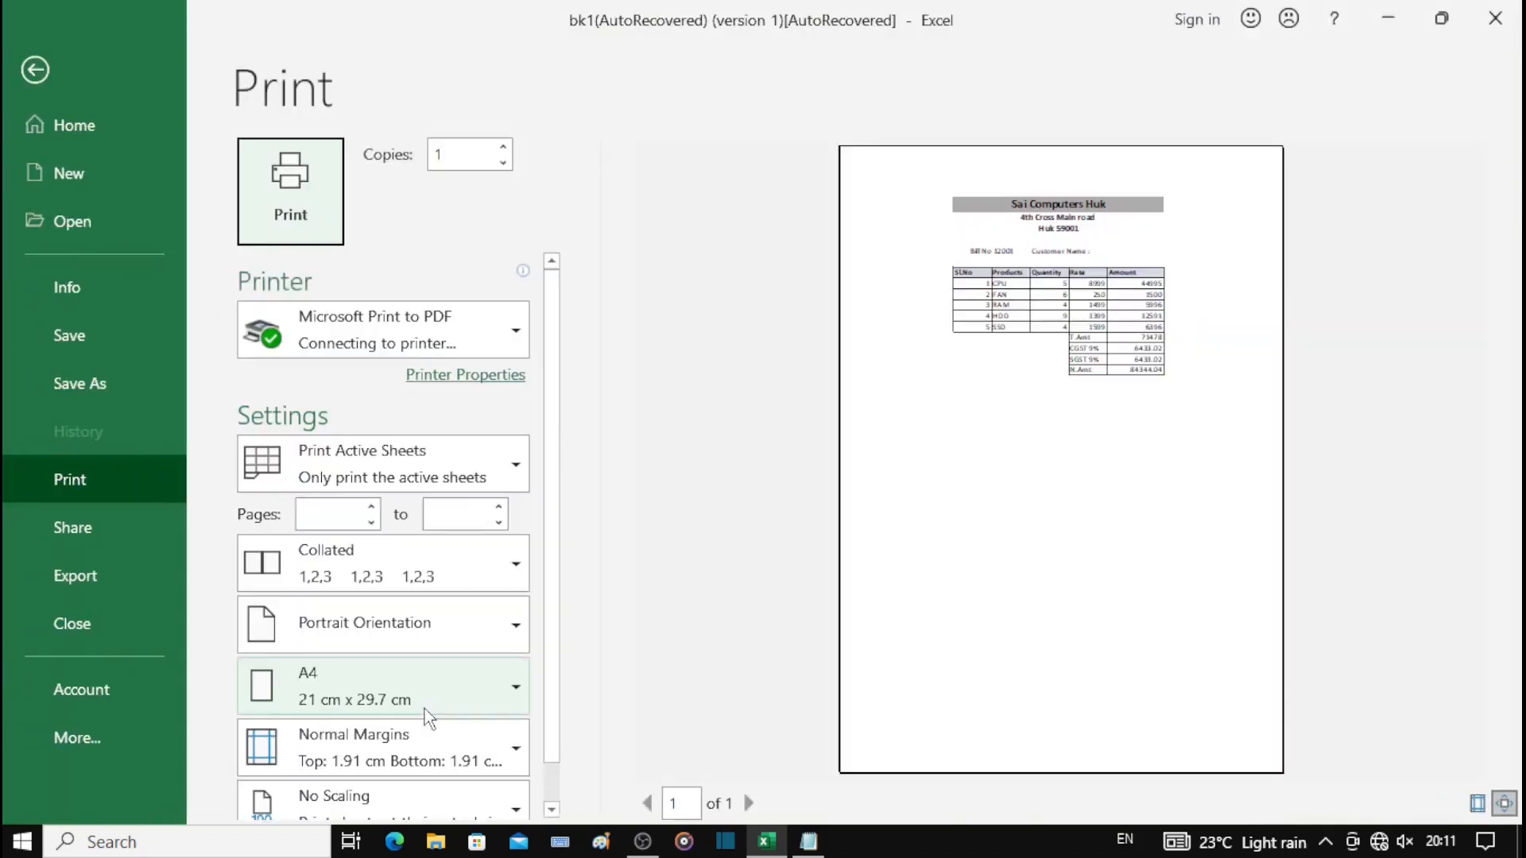